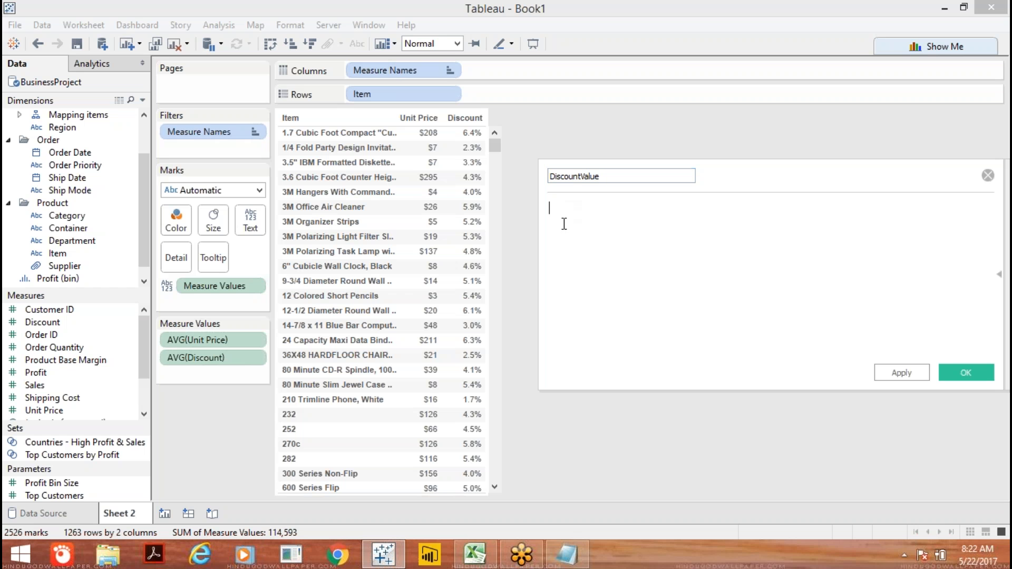
Define the DiscountValue calculated field as [Unit Price]*[Discount] and save it.
type("uni")
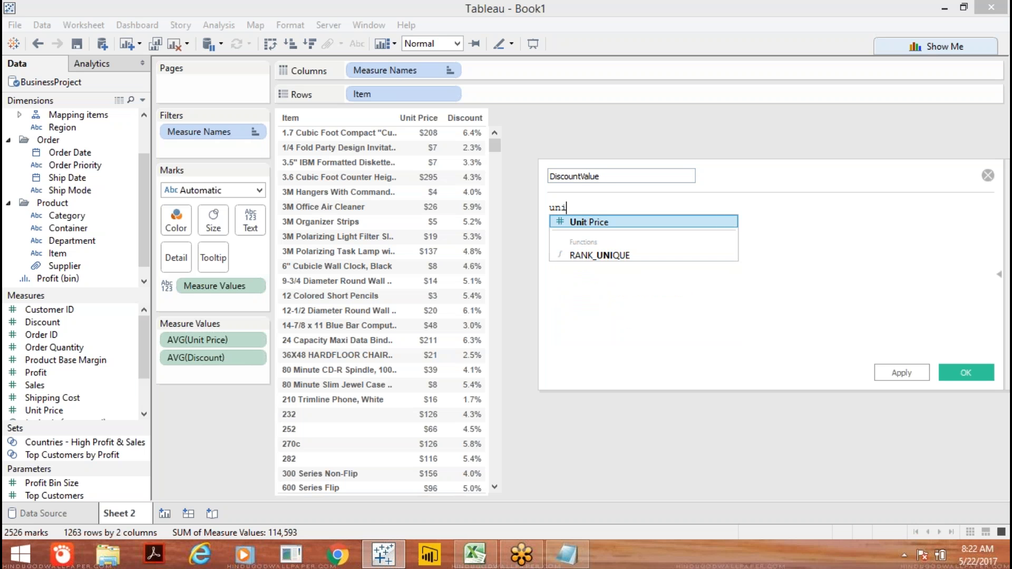
key("Return")
type("*")
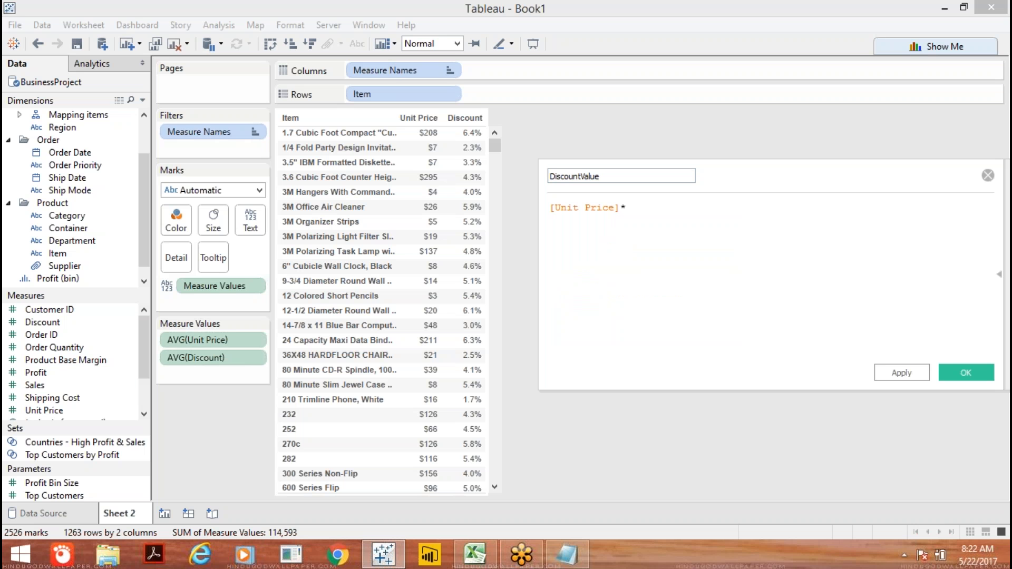
type("dis")
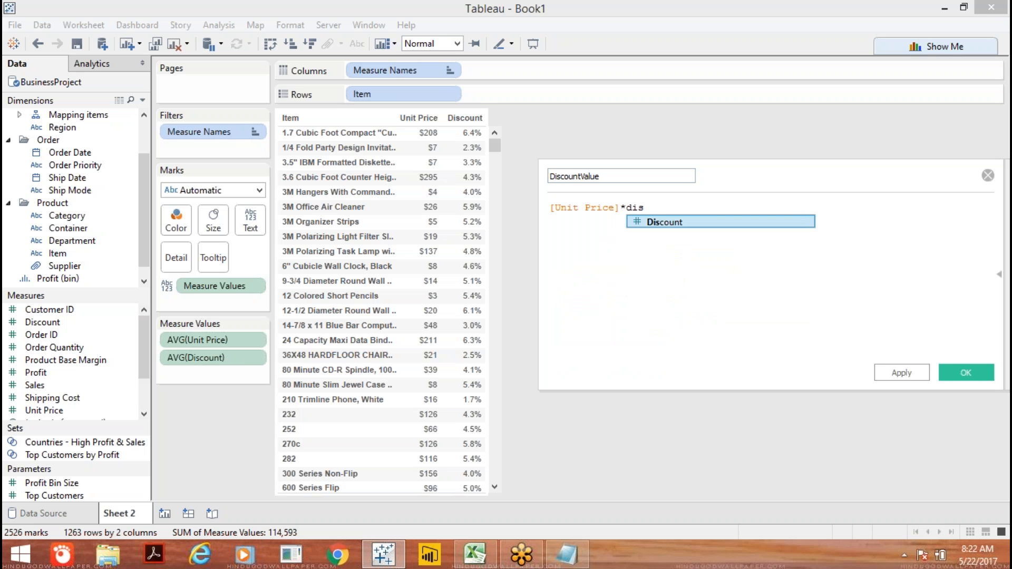
key("Return")
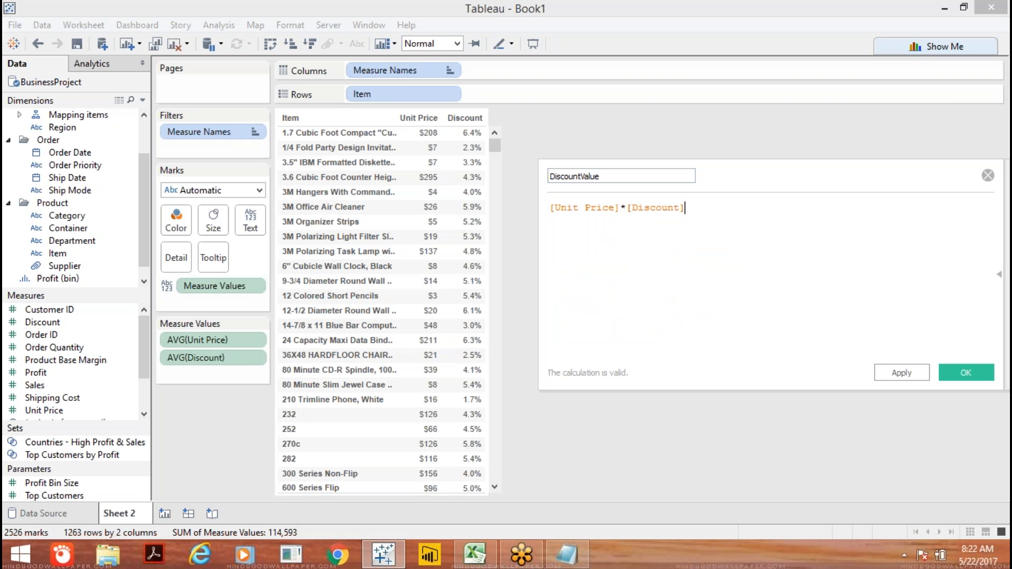
key("Return")
left_click(990, 44)
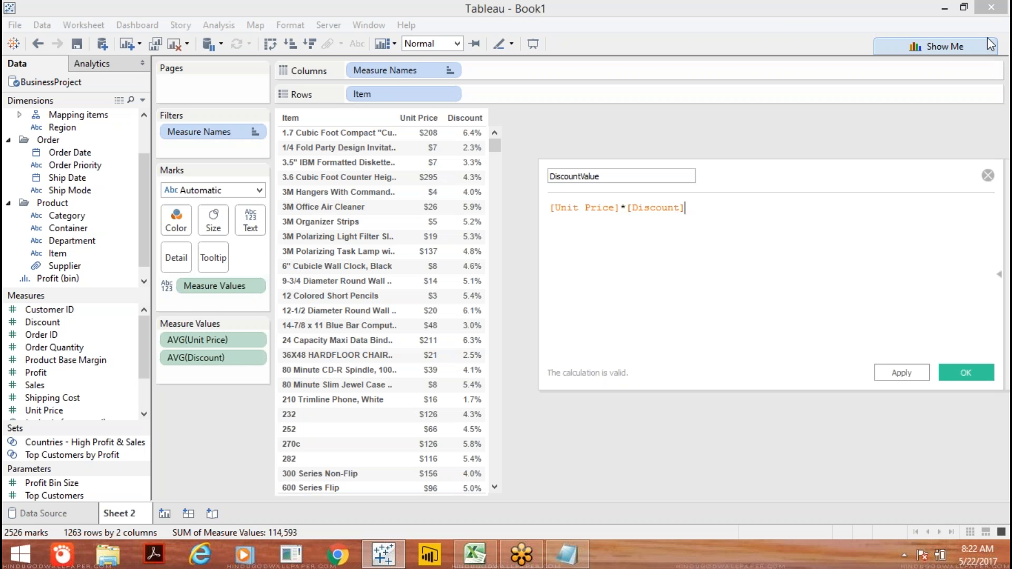
left_click(903, 373)
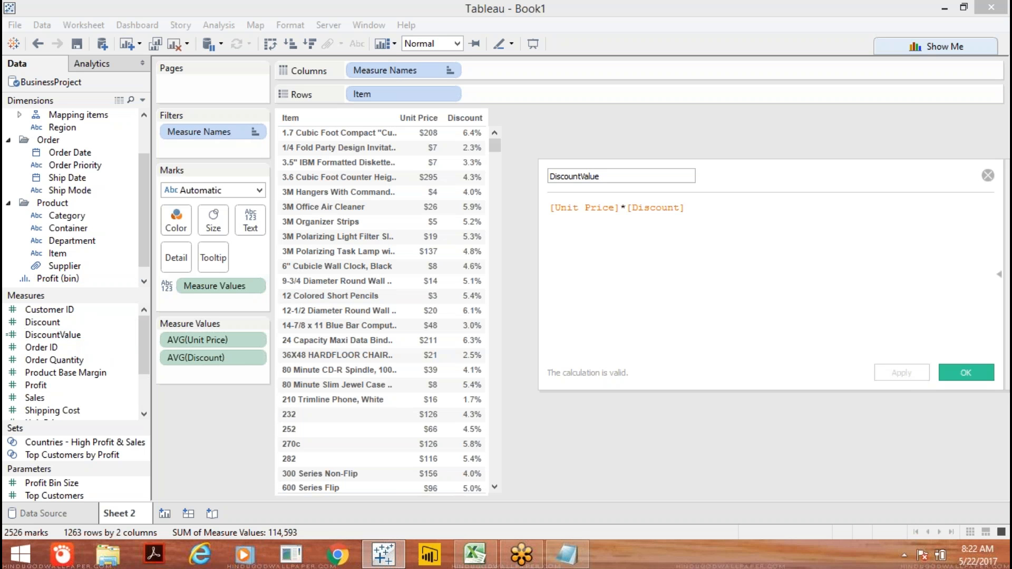
left_click(976, 365)
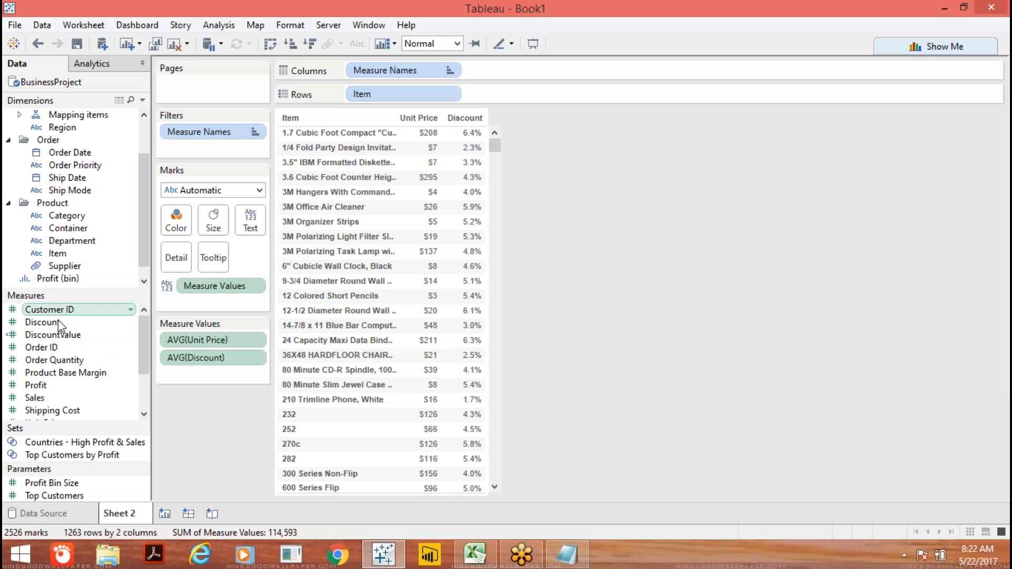
Add the DiscountValue measure to the item table and set its aggregation to Average.
left_click_drag(53, 335, 465, 176)
mouse_move(429, 136)
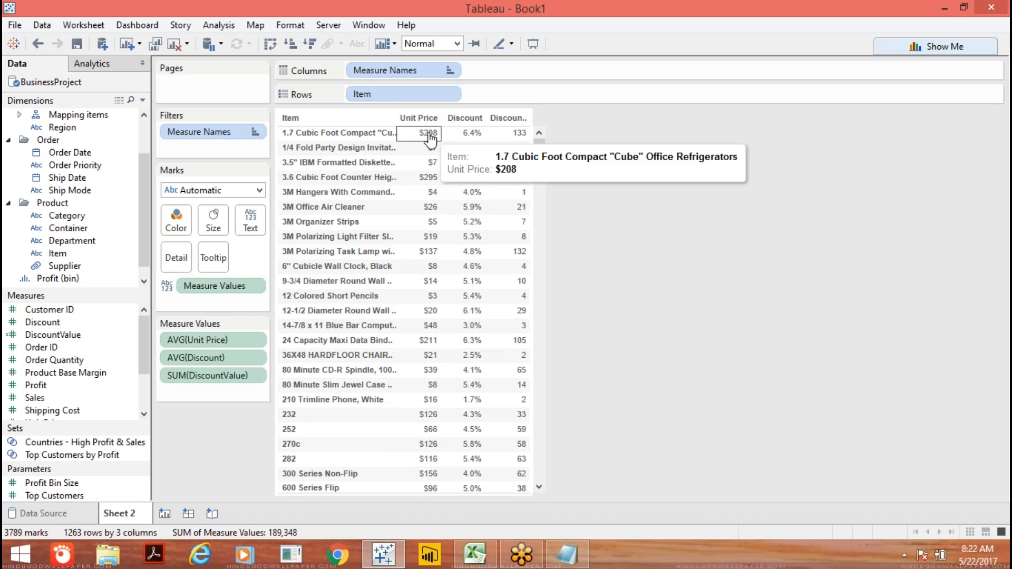
mouse_move(474, 142)
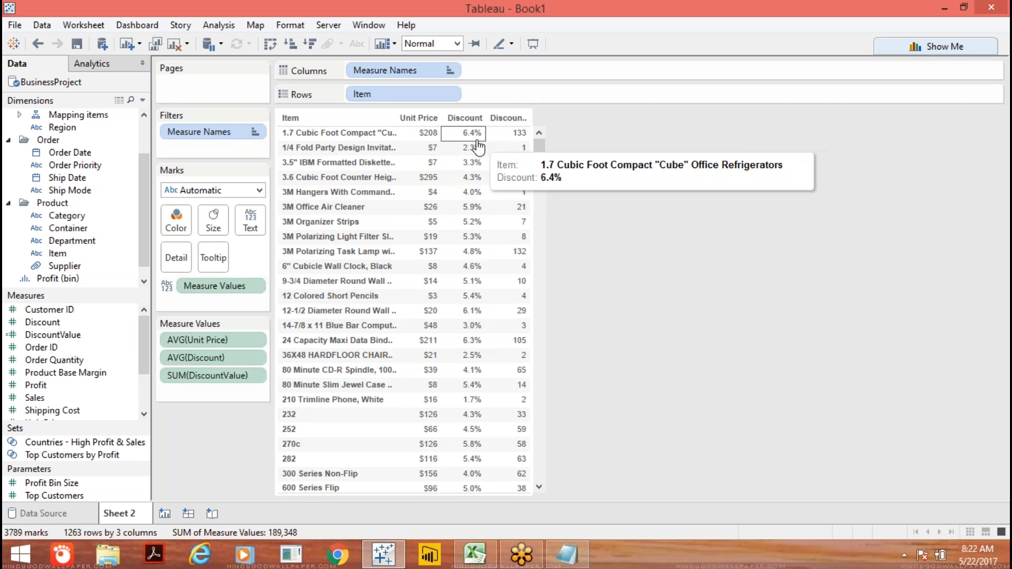
mouse_move(510, 141)
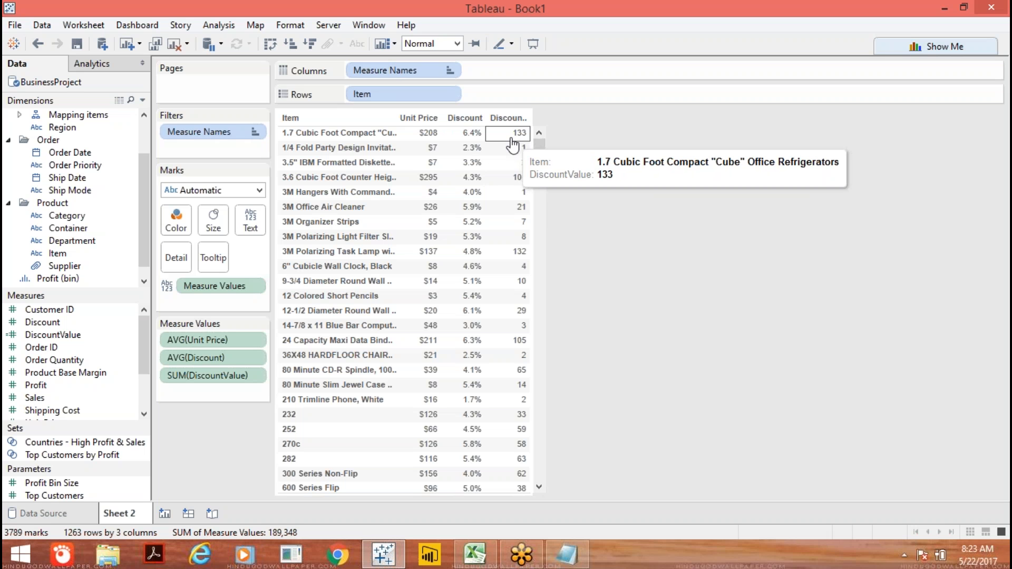
left_click(255, 375)
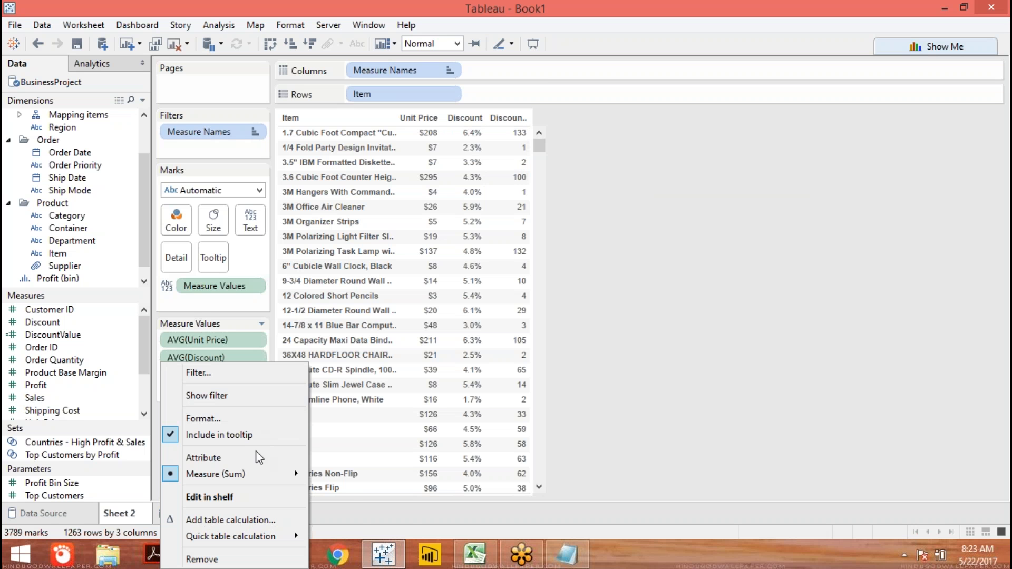
mouse_move(261, 475)
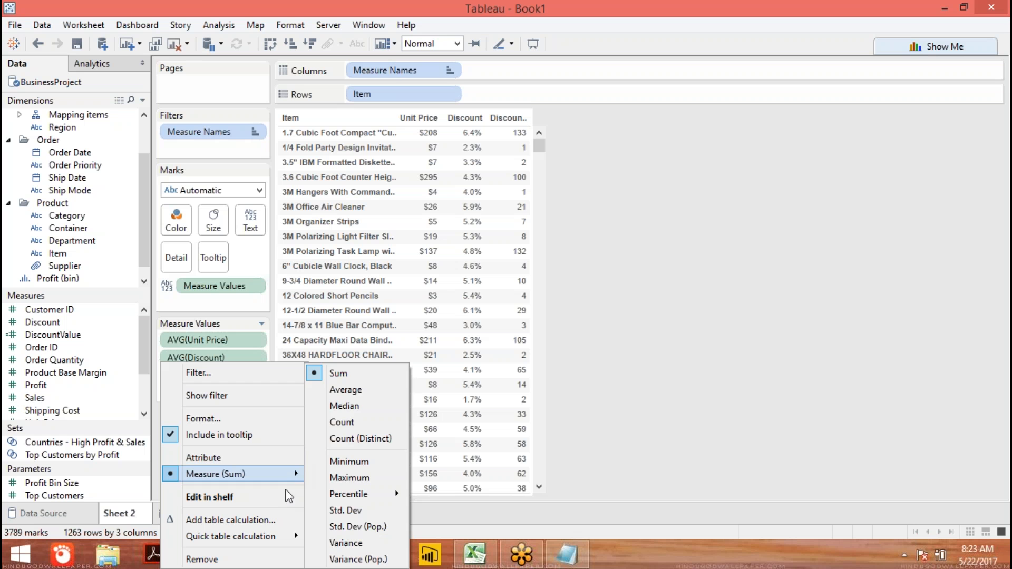
left_click(321, 395)
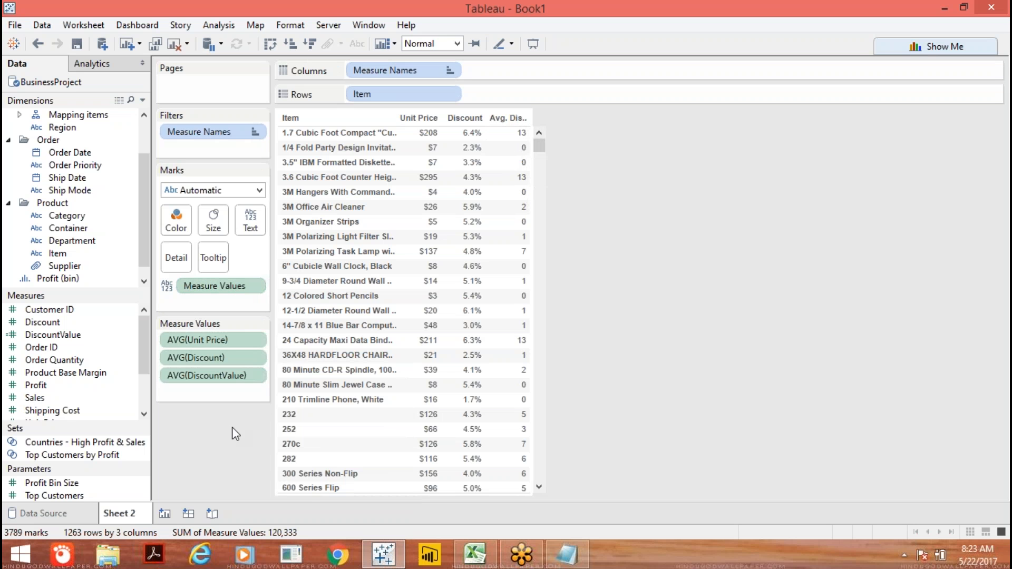
Format the average DiscountValue numbers as Currency (Custom) with 2 decimal places and a $ prefix.
right_click(256, 378)
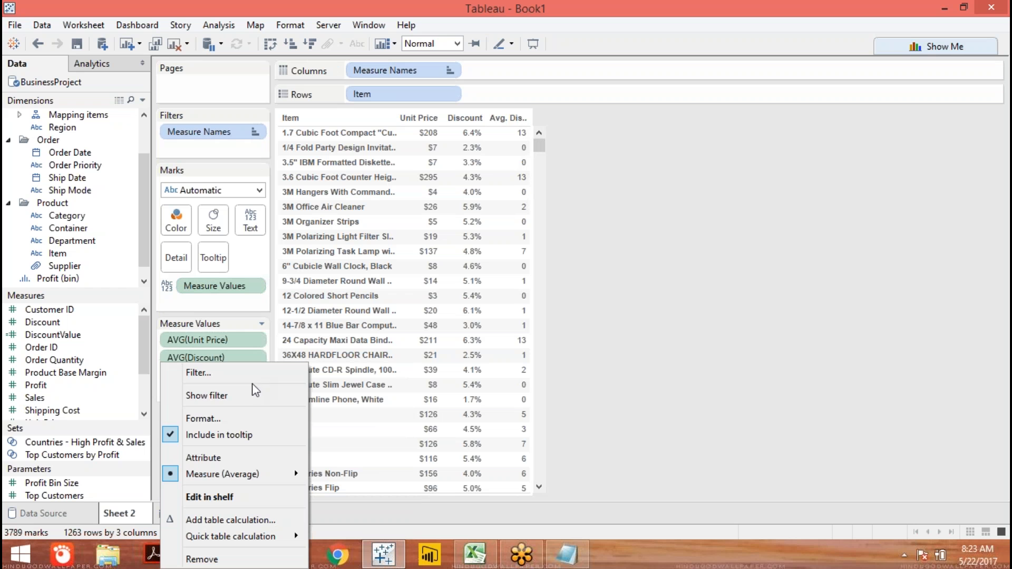
left_click(232, 415)
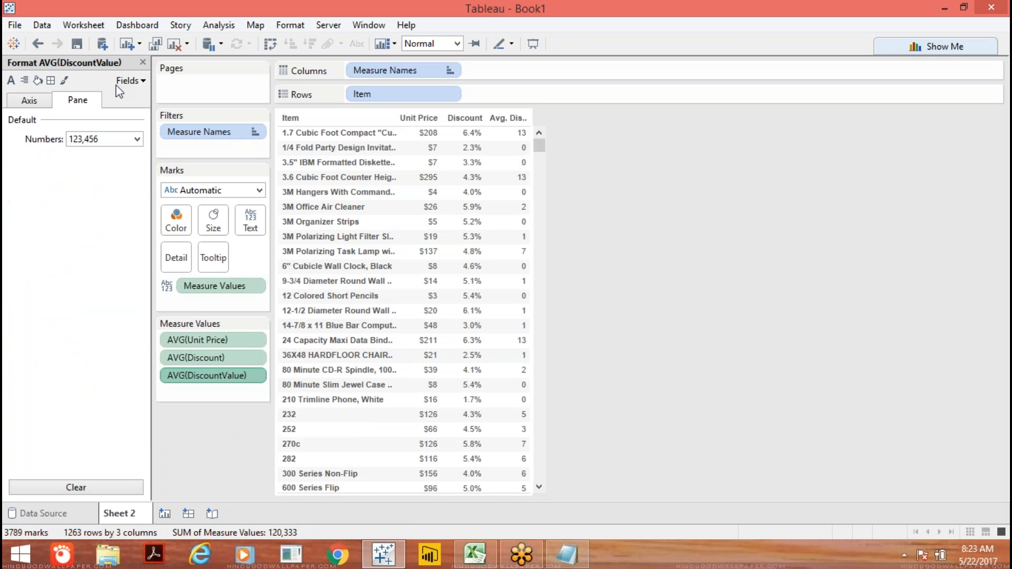
left_click(135, 139)
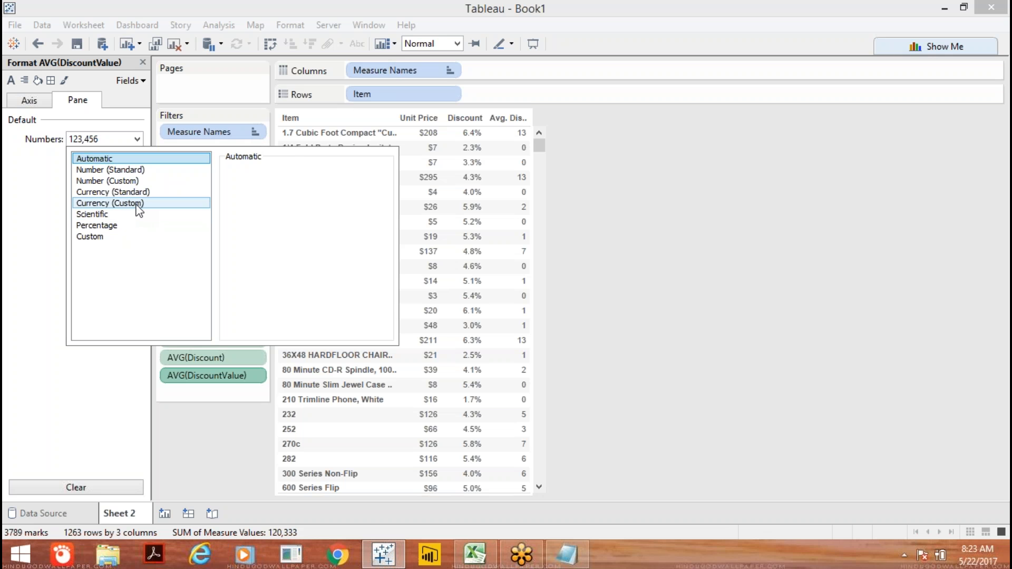
left_click(137, 203)
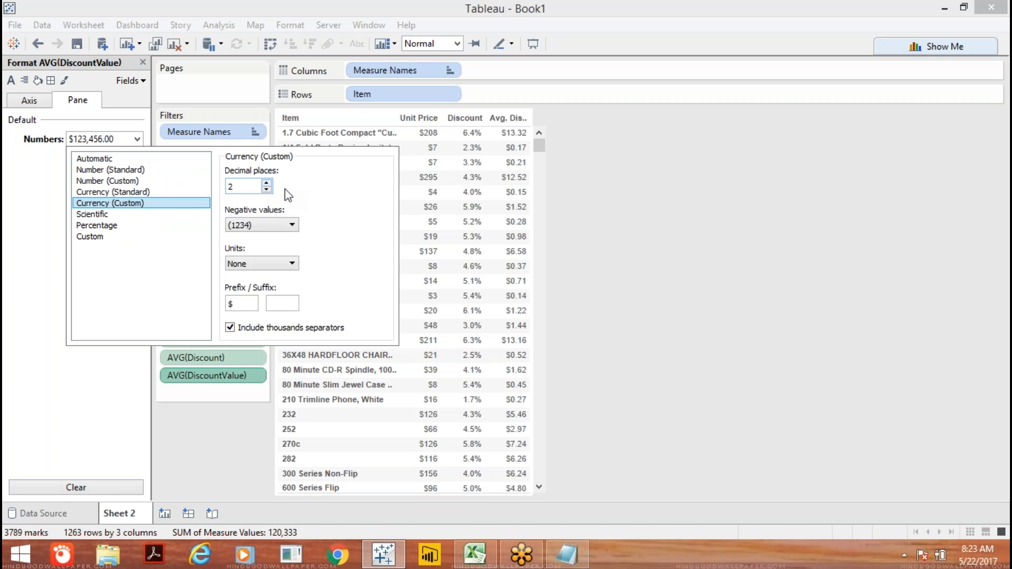
left_click(725, 265)
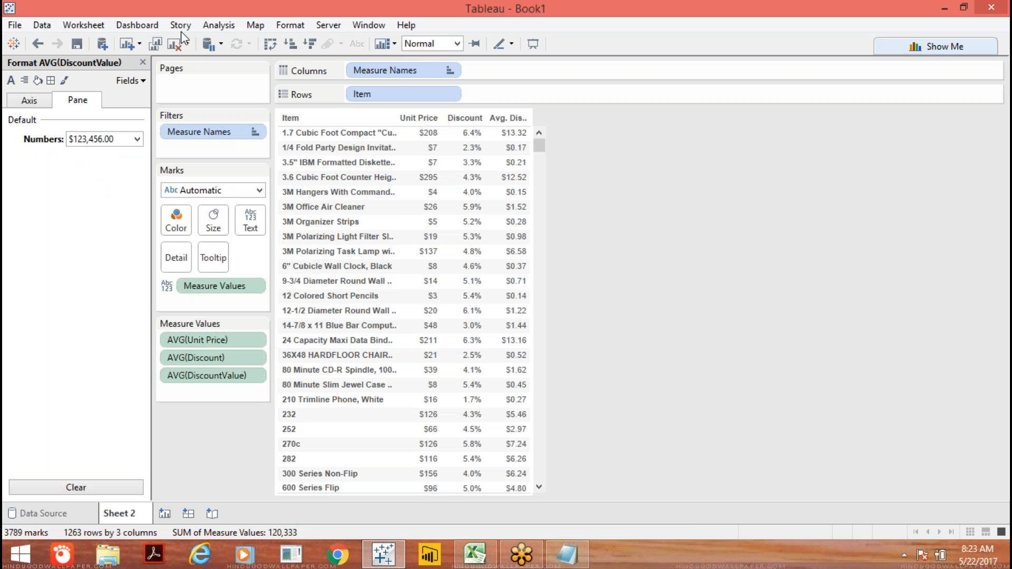
left_click(143, 62)
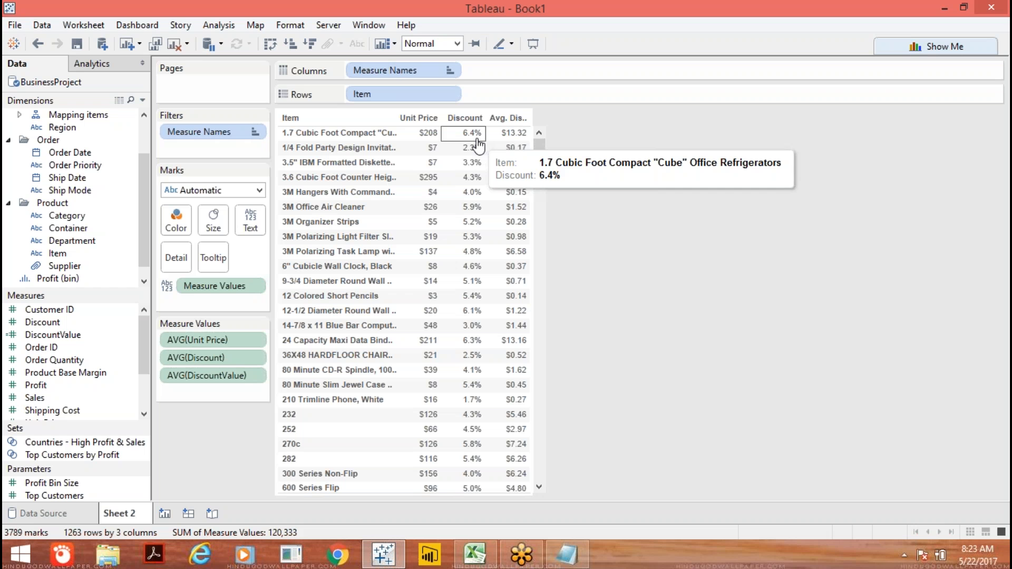
mouse_move(512, 136)
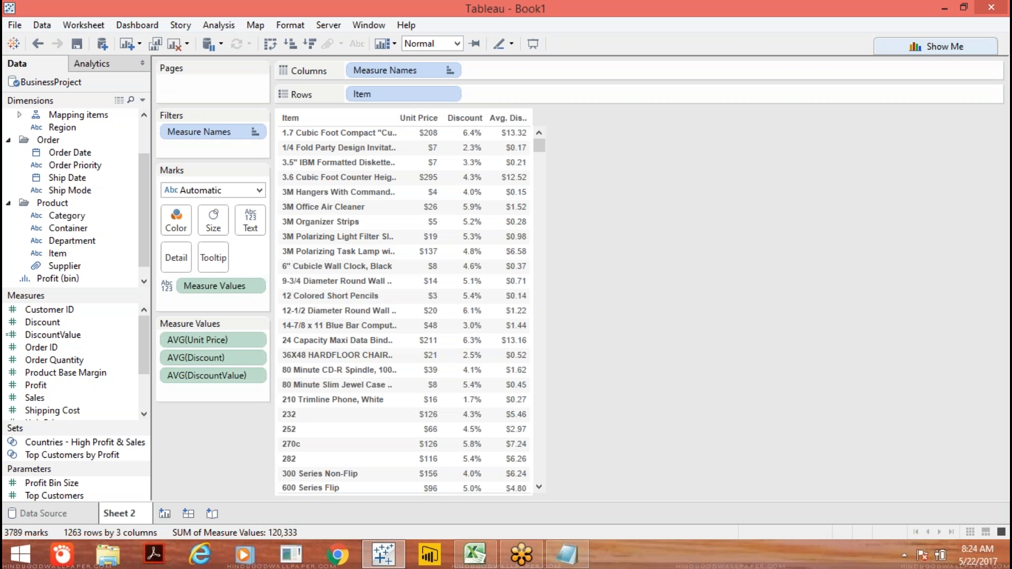
Start a new calculated field and name it PAD.
left_click(142, 100)
left_click(121, 117)
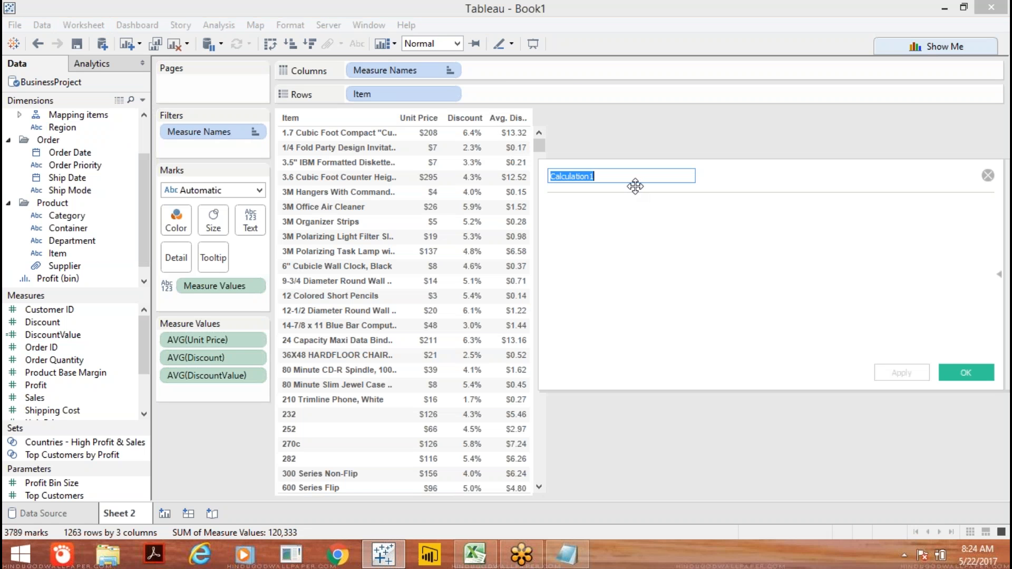
type("PAD")
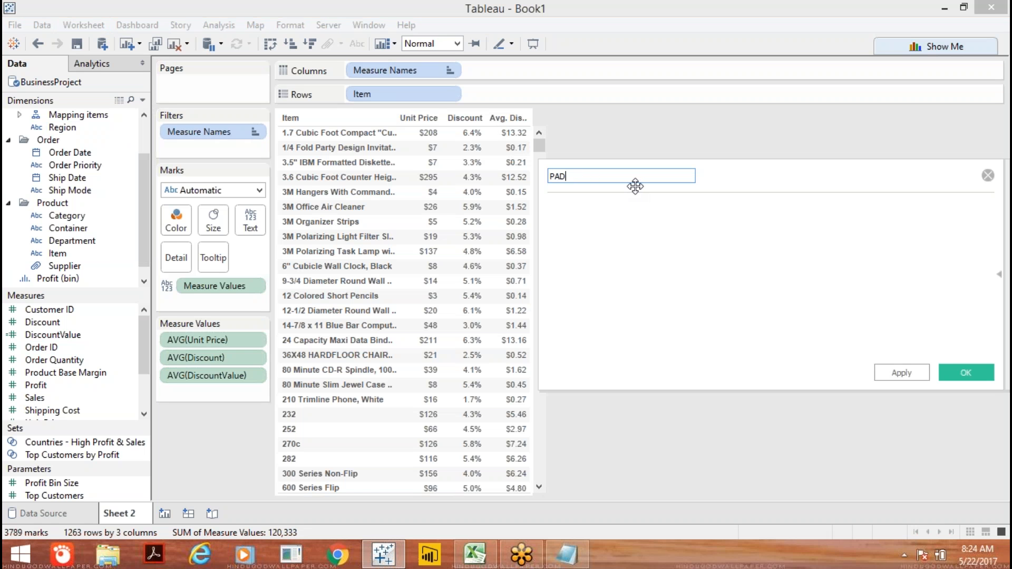
Define the PAD calculation as [Unit Price]-[DiscountValue] and save it.
left_click(577, 225)
type("uni")
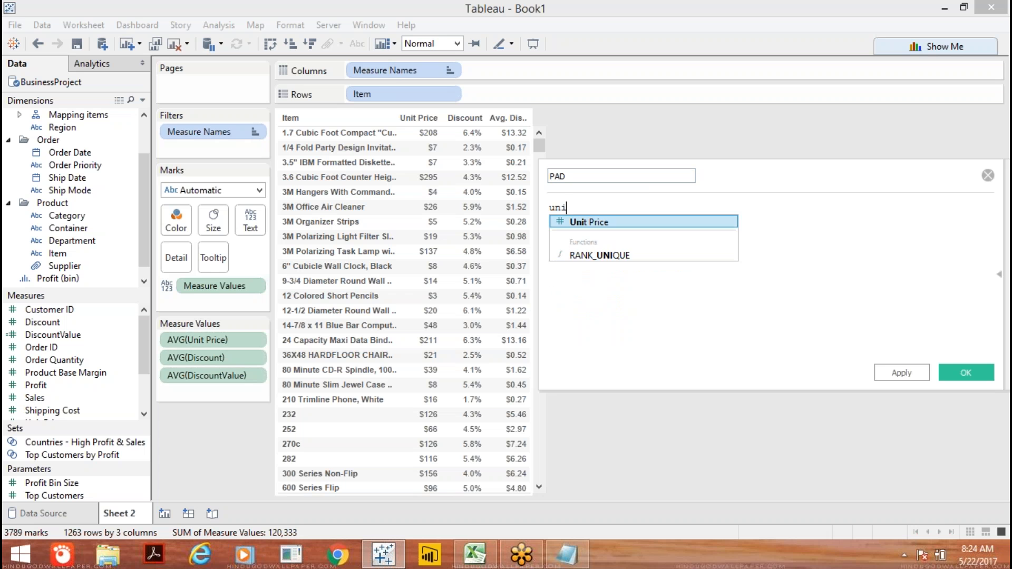
key("Return")
type("=")
key("BackSpace")
type("-")
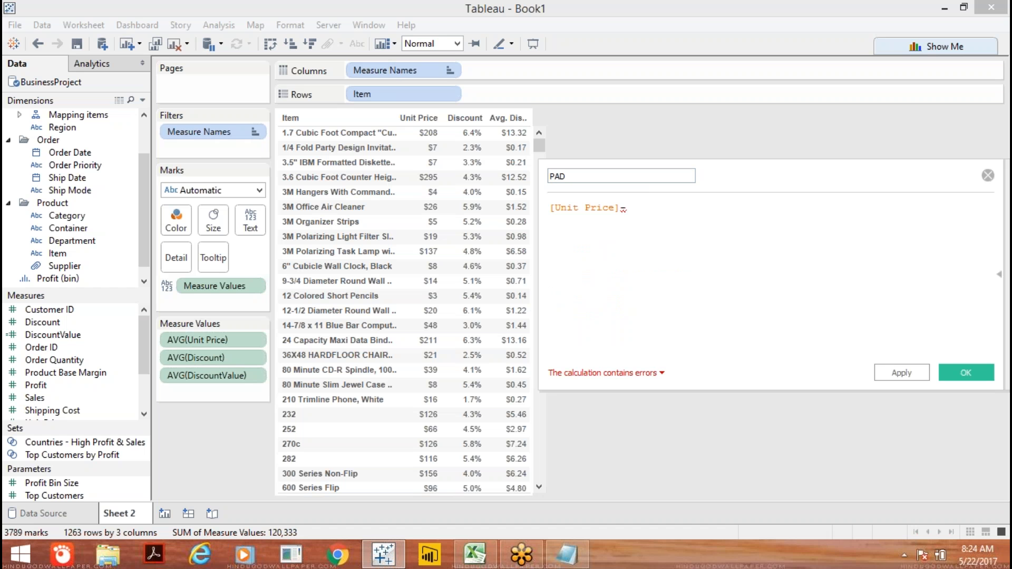
type("di")
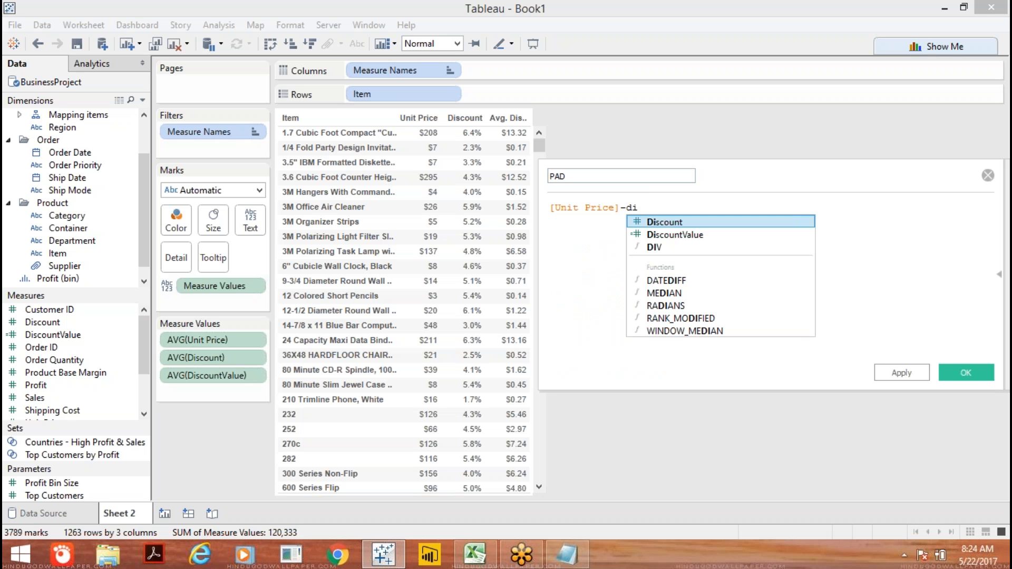
key("Down")
key("Return")
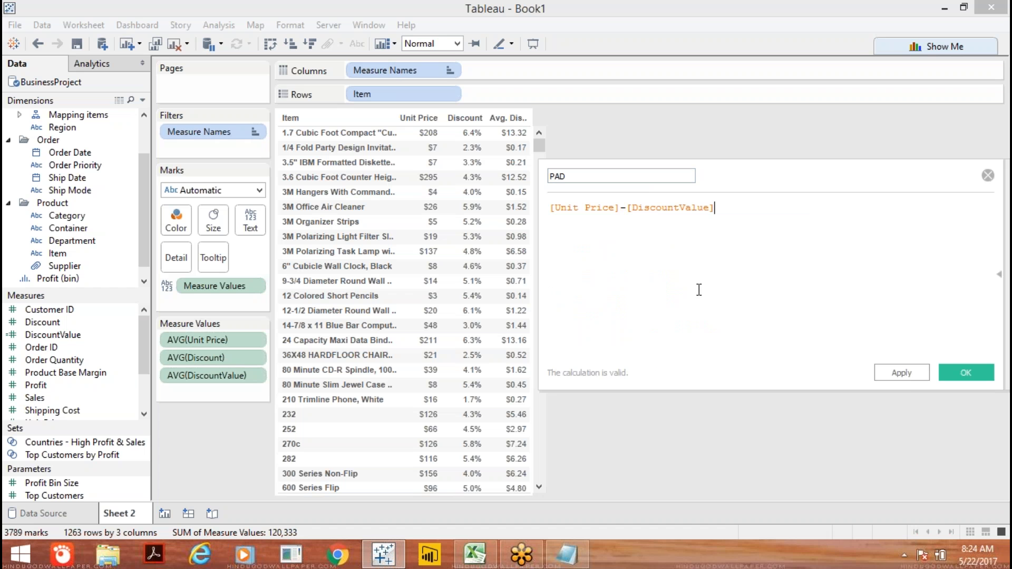
left_click(901, 373)
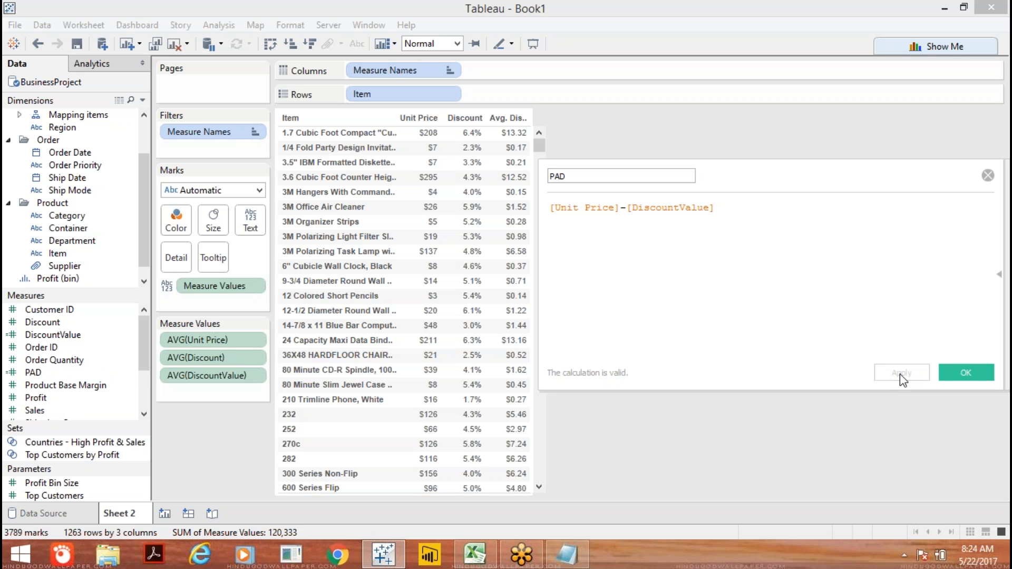
left_click(962, 373)
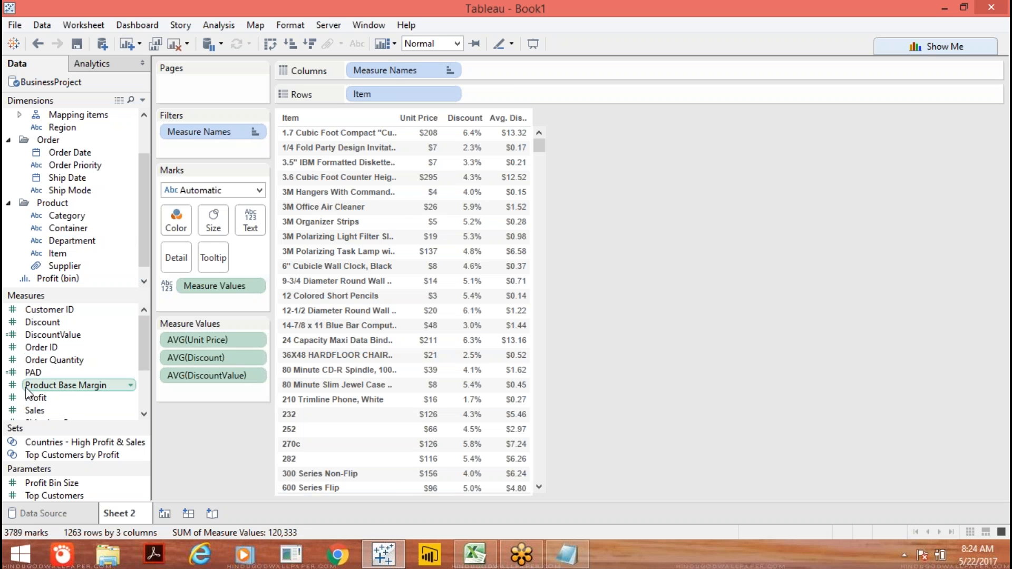
Add the PAD measure to the item table and set its aggregation to Average.
left_click_drag(51, 373, 515, 184)
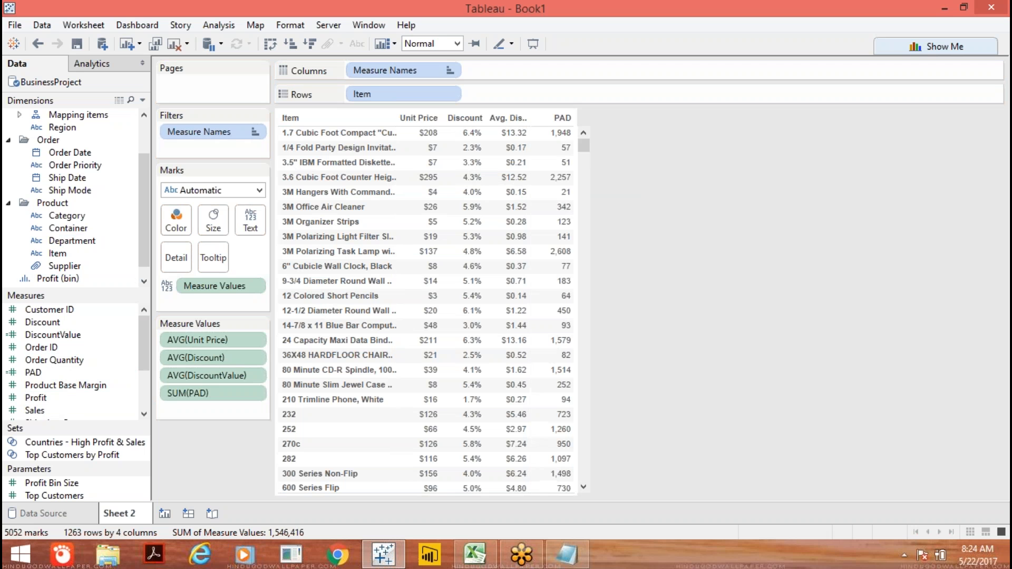
left_click(256, 394)
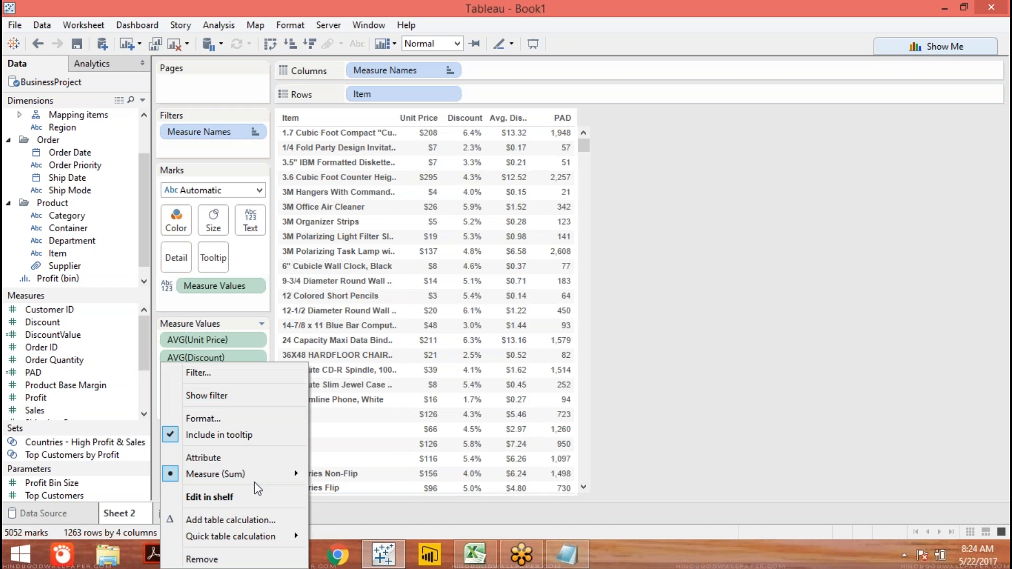
mouse_move(259, 472)
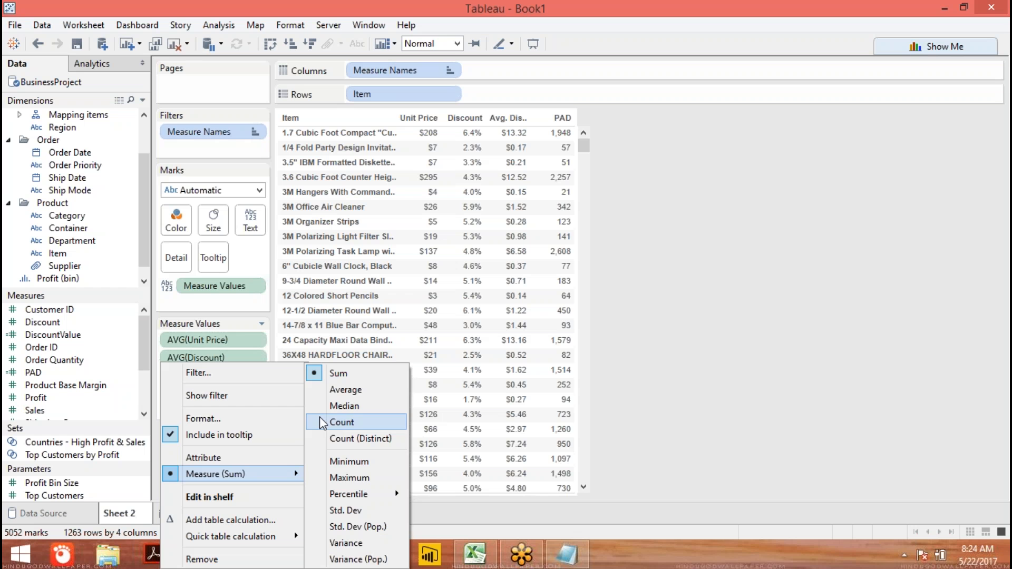
left_click(324, 389)
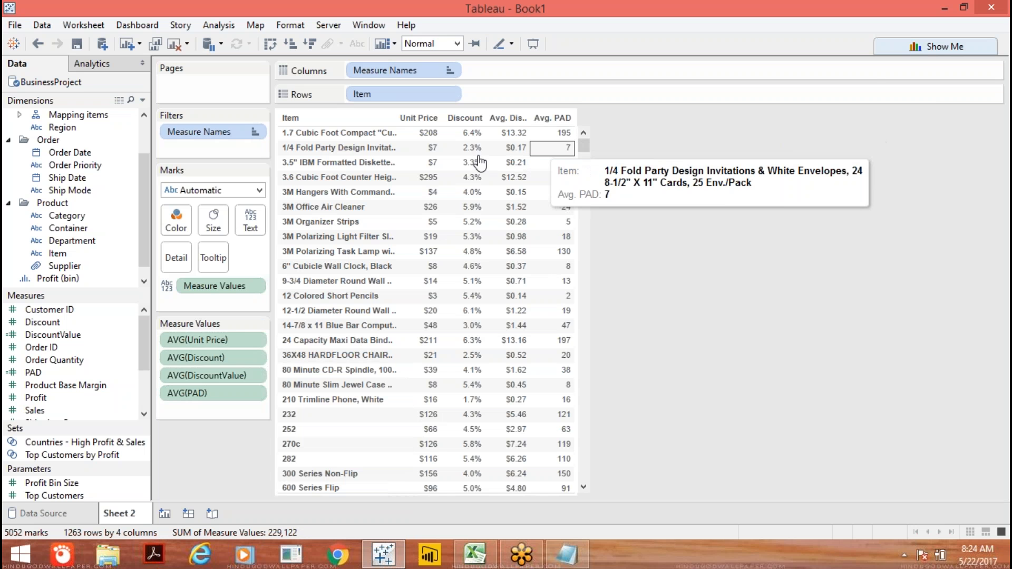
mouse_move(431, 142)
mouse_move(509, 141)
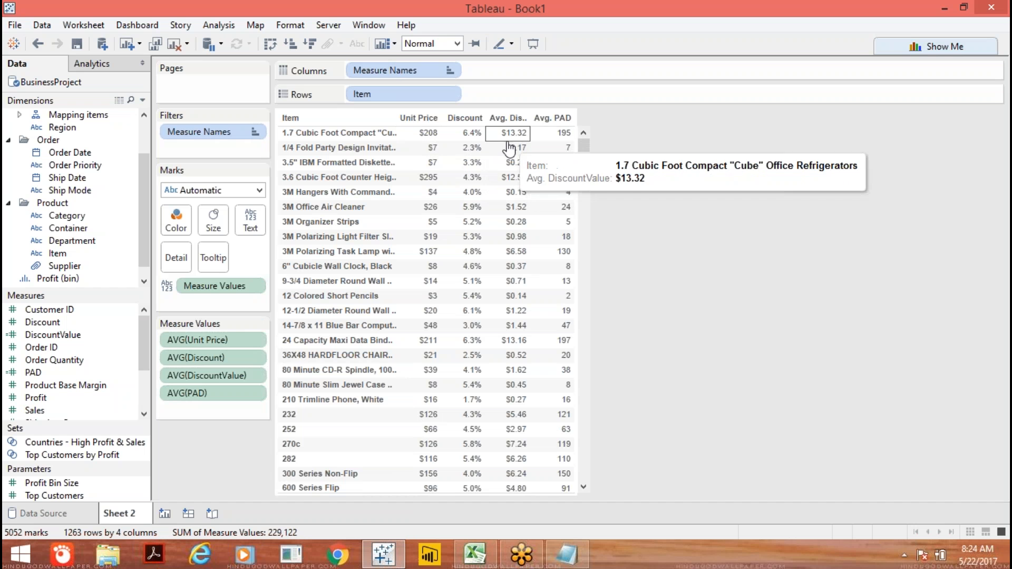
mouse_move(556, 140)
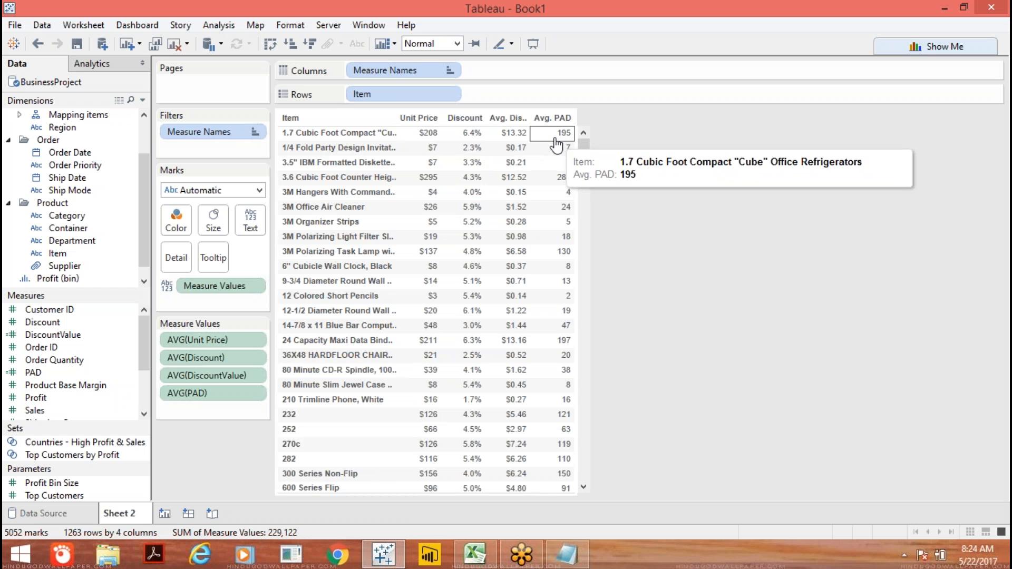
Format the average PAD numbers as Currency (Custom) with 2 decimal places and a $ prefix.
left_click(257, 394)
left_click(219, 416)
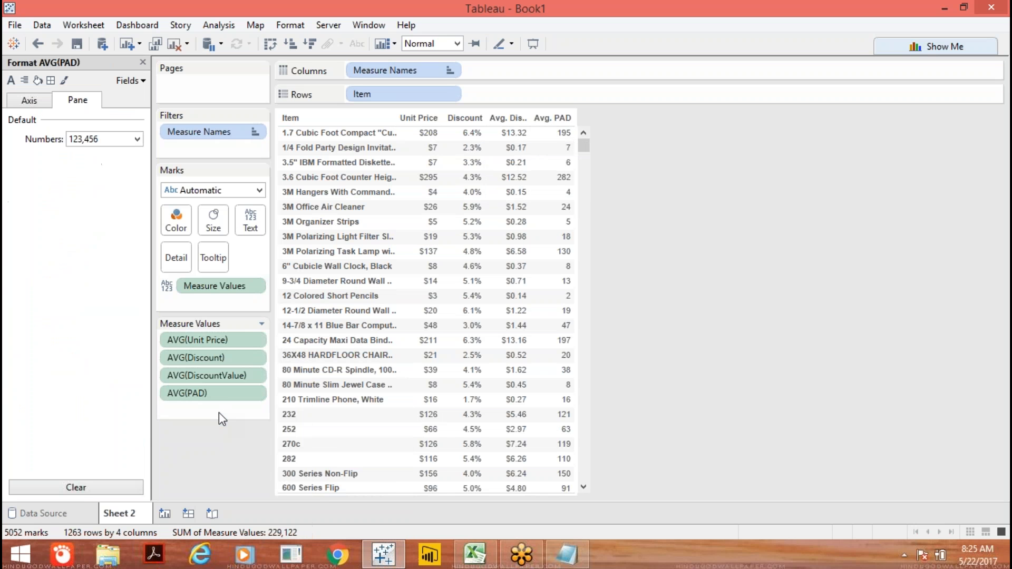
left_click(136, 138)
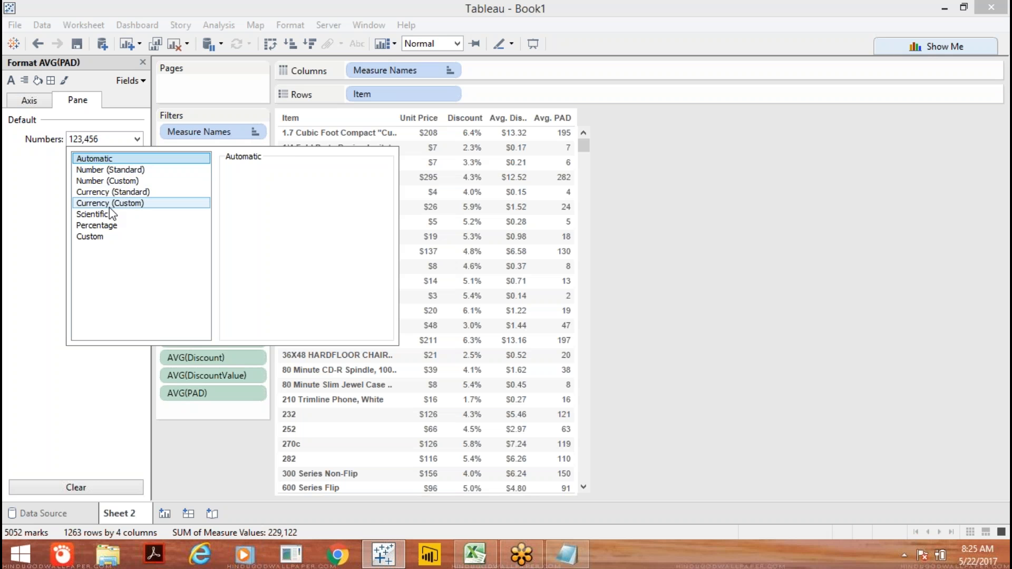
left_click(110, 206)
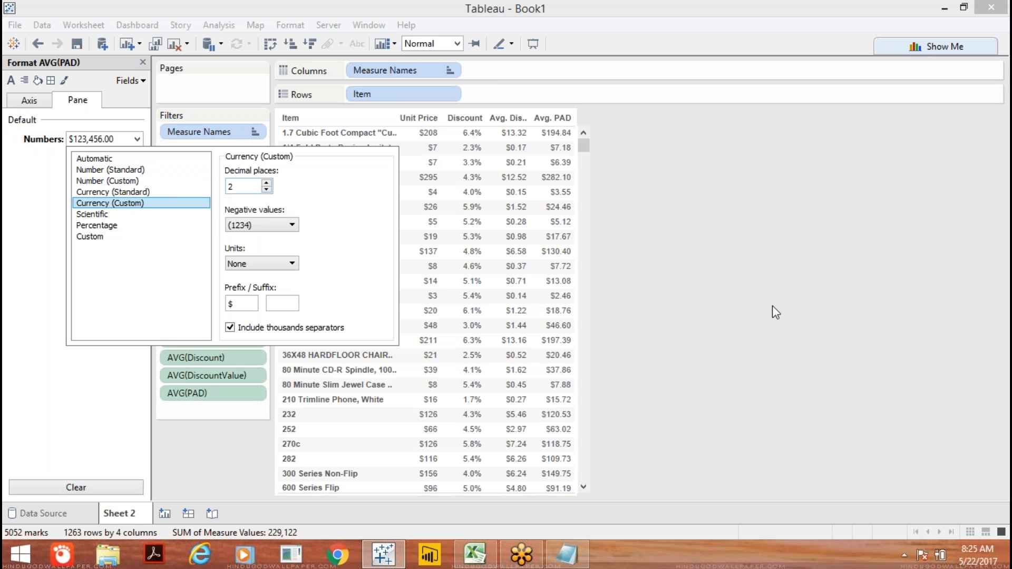
left_click(775, 312)
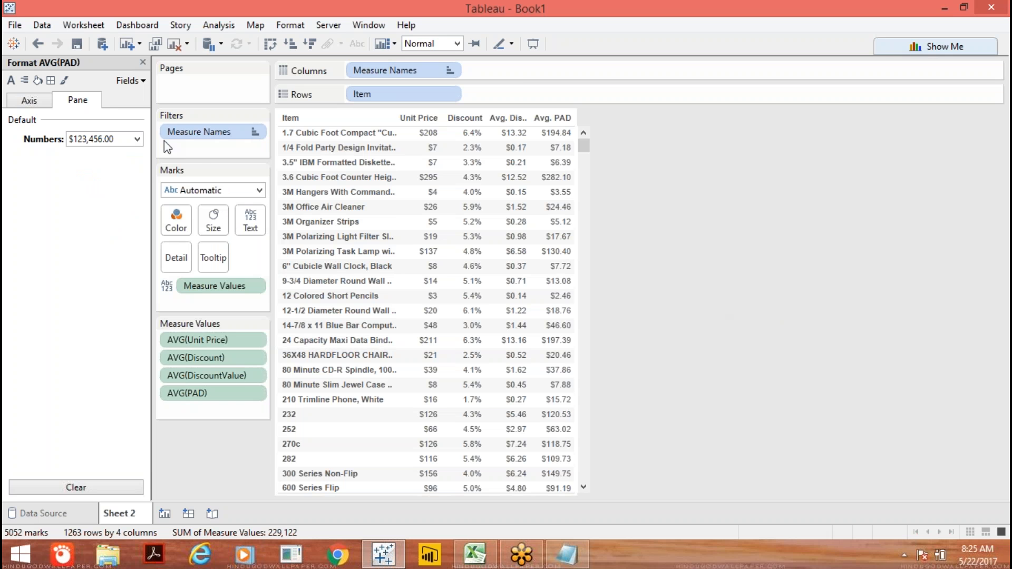
left_click(141, 63)
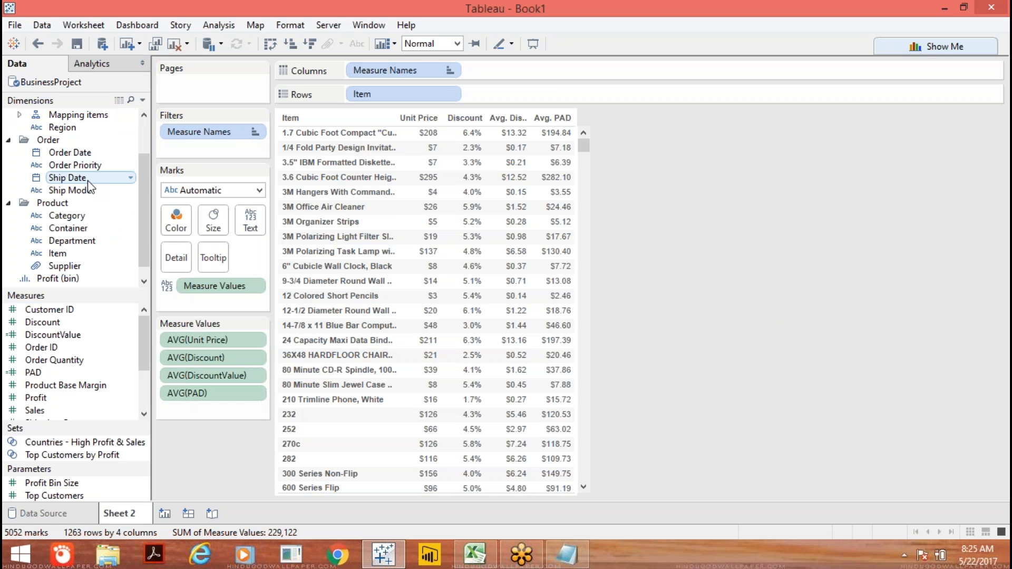
Filter Item to the top 10 by average Unit Price and sort the items in descending order of unit price.
left_click_drag(58, 254, 182, 141)
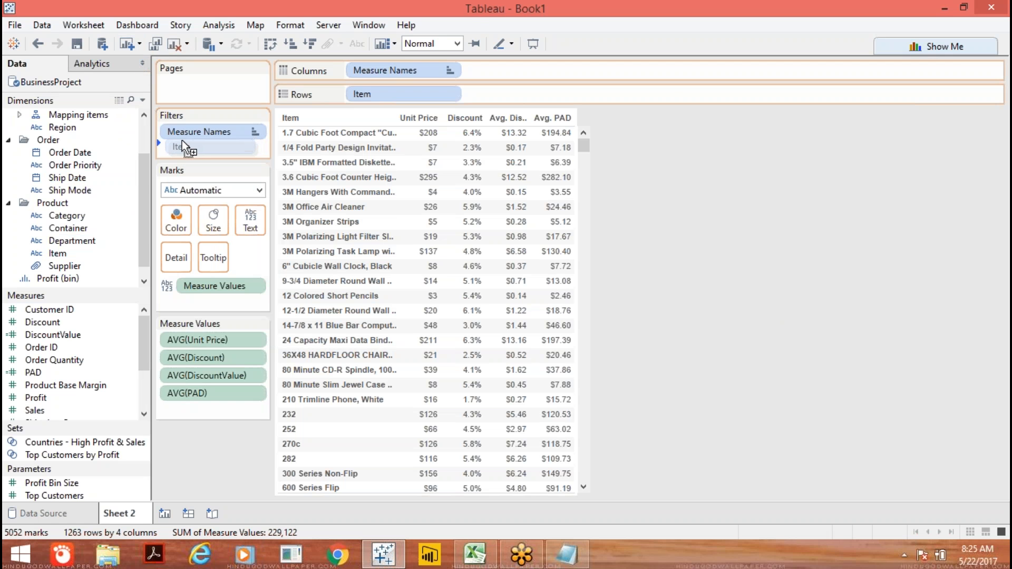
left_click(506, 107)
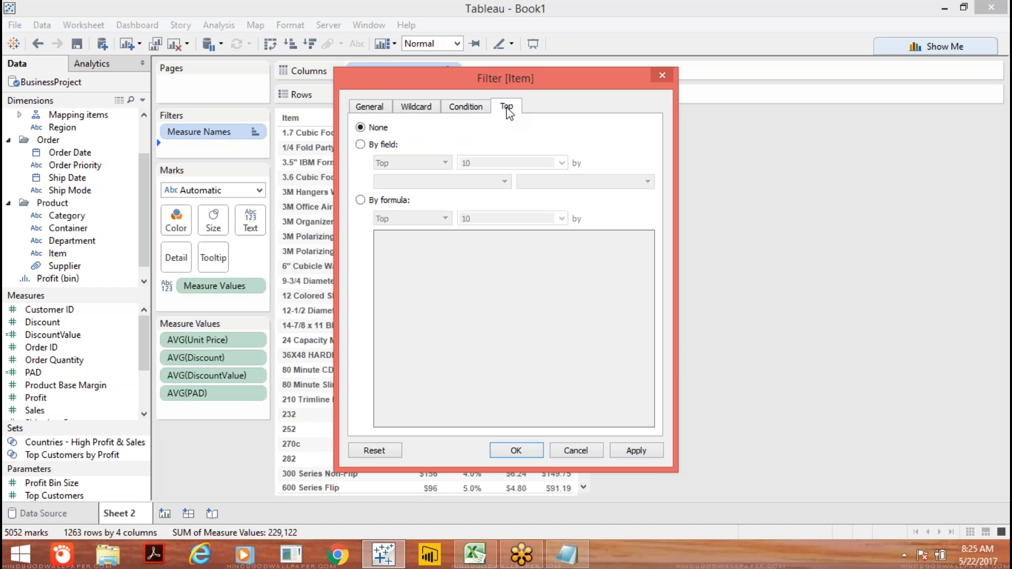
left_click(360, 145)
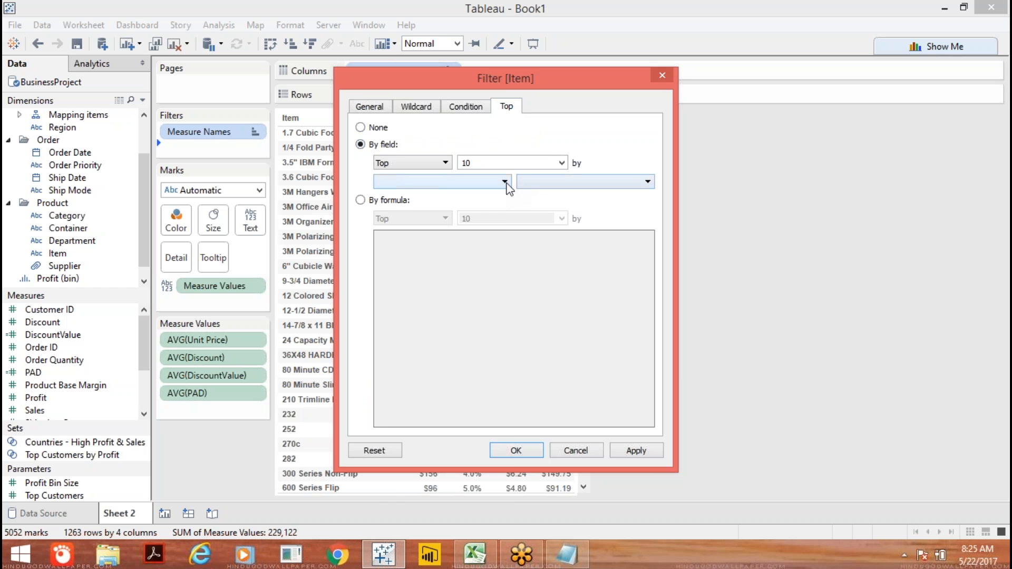
left_click(507, 184)
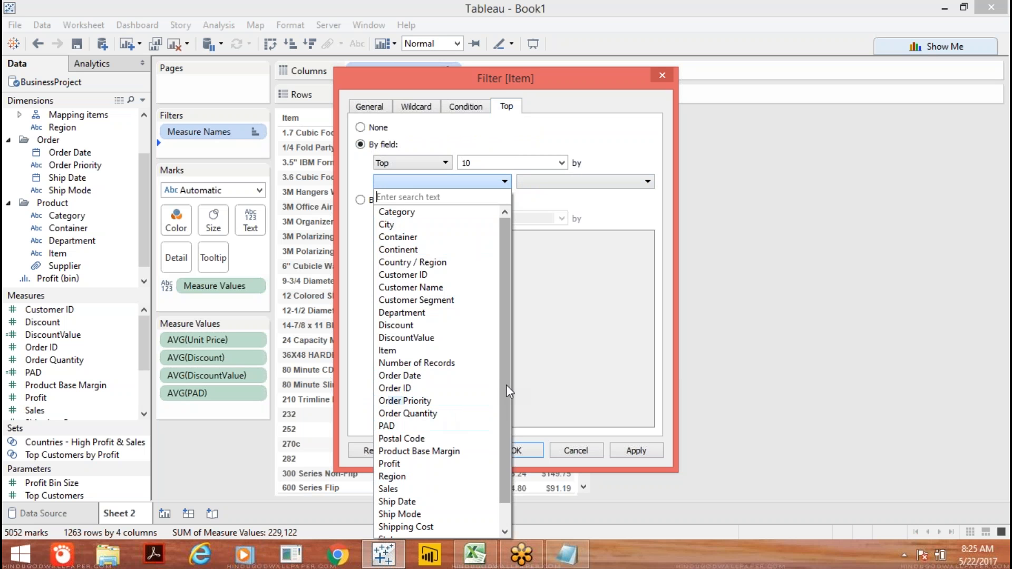
scroll(510, 430, "down", 1)
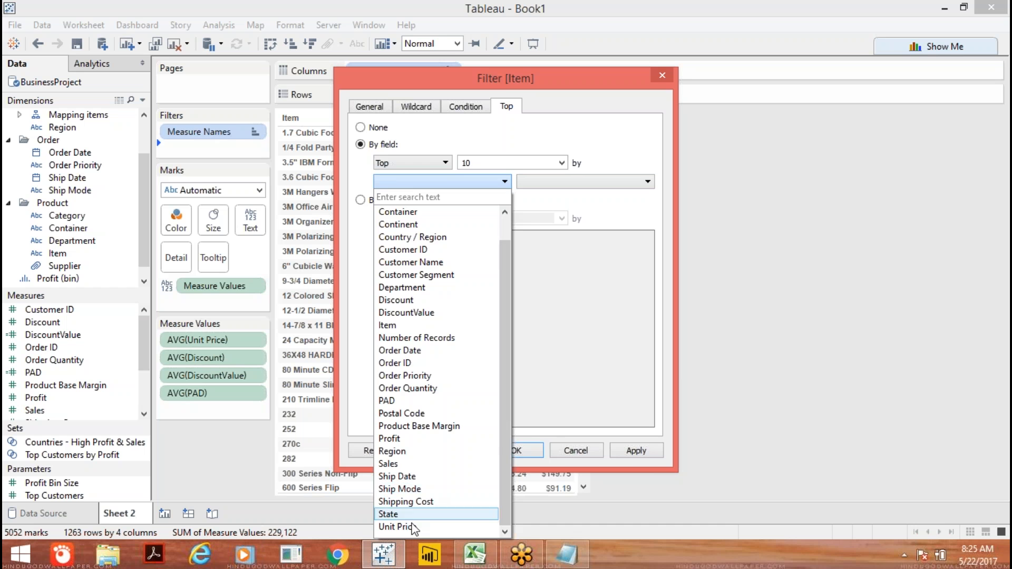
left_click(410, 527)
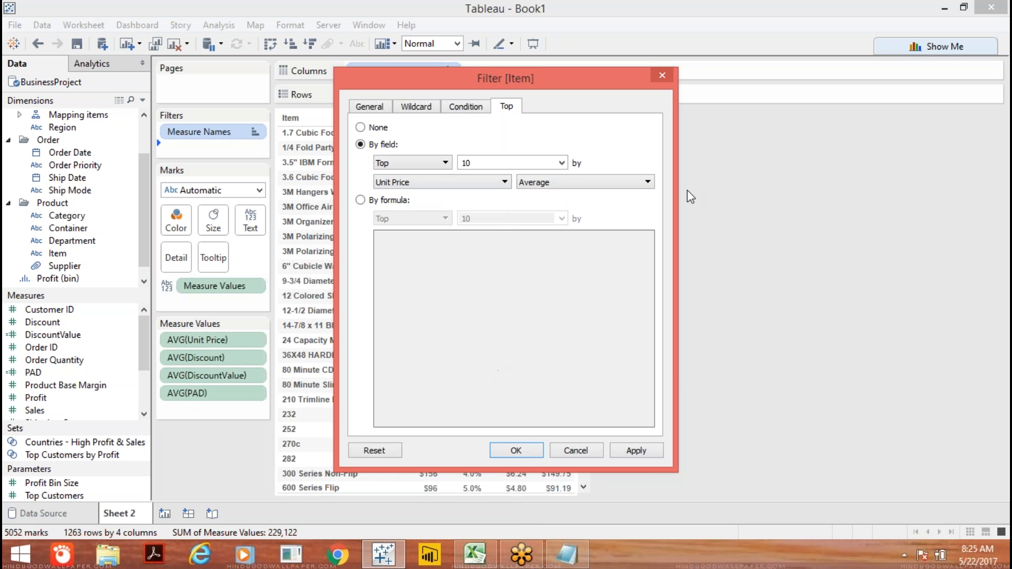
left_click(630, 444)
left_click(528, 453)
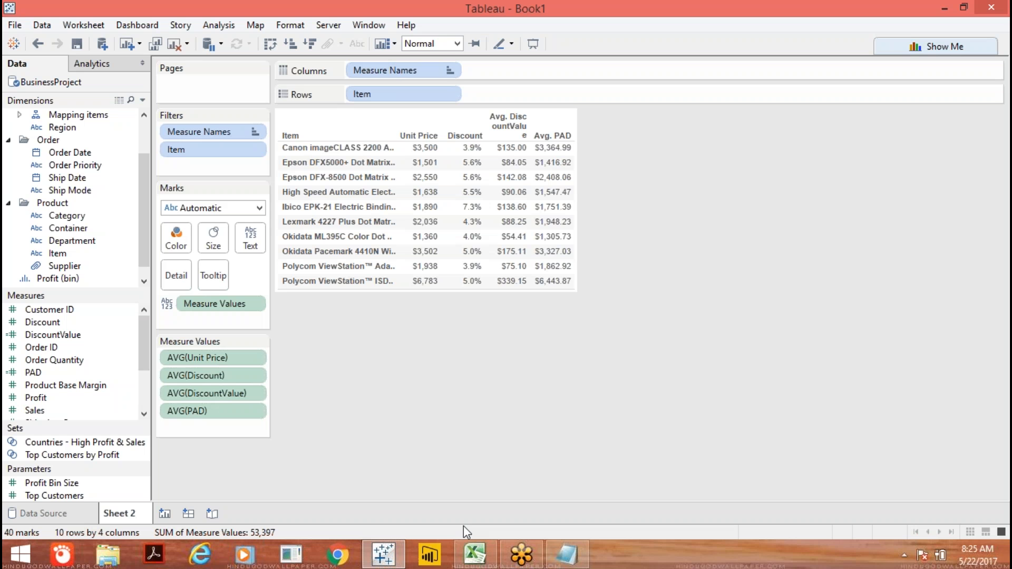
left_click(310, 45)
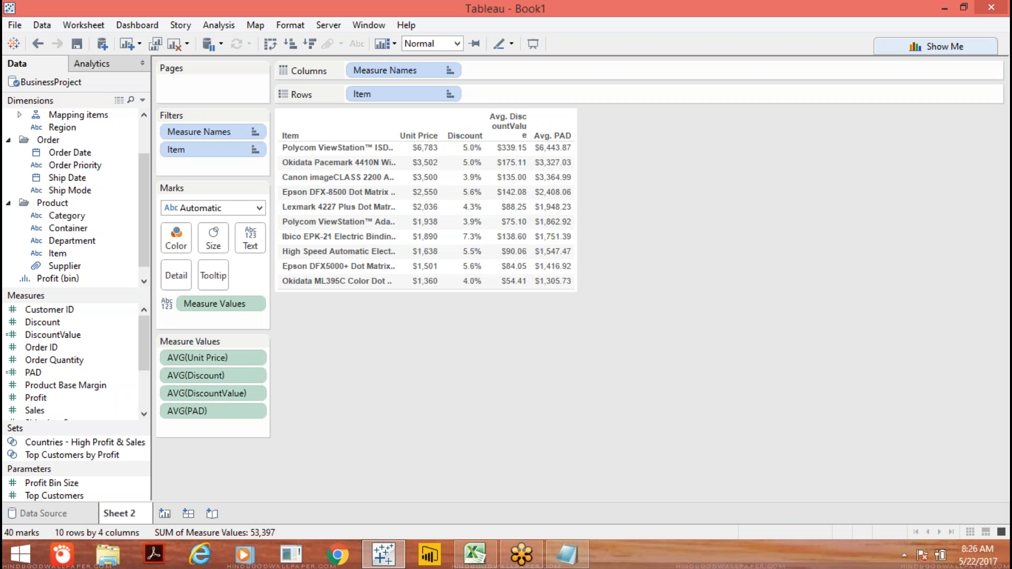
left_click(613, 18)
left_click(612, 18)
left_click(815, 487)
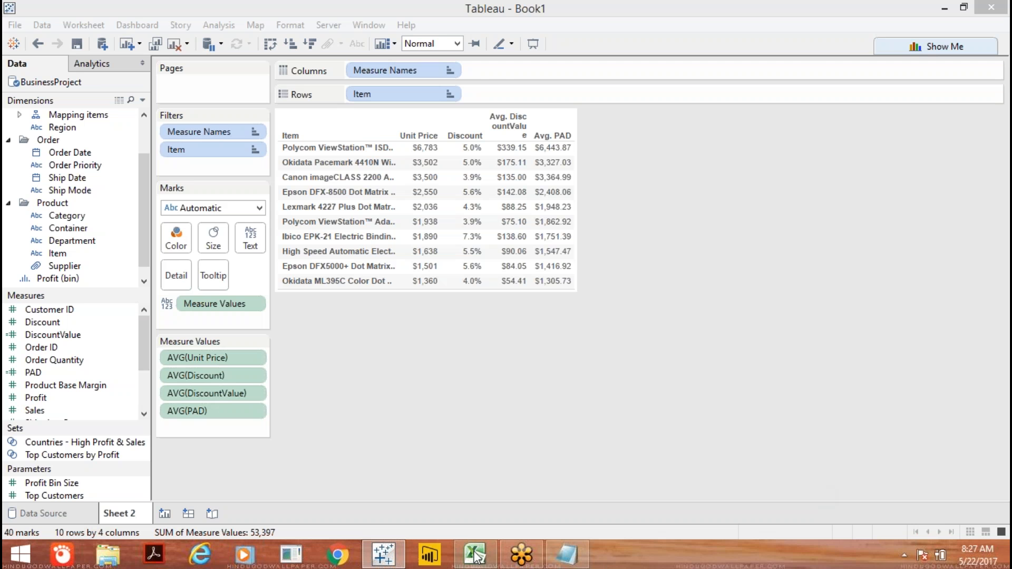
Switch to the 8 AM notes in Notepad and add a block of blank lines below the "DV= (MRP*D)" line.
left_click(560, 554)
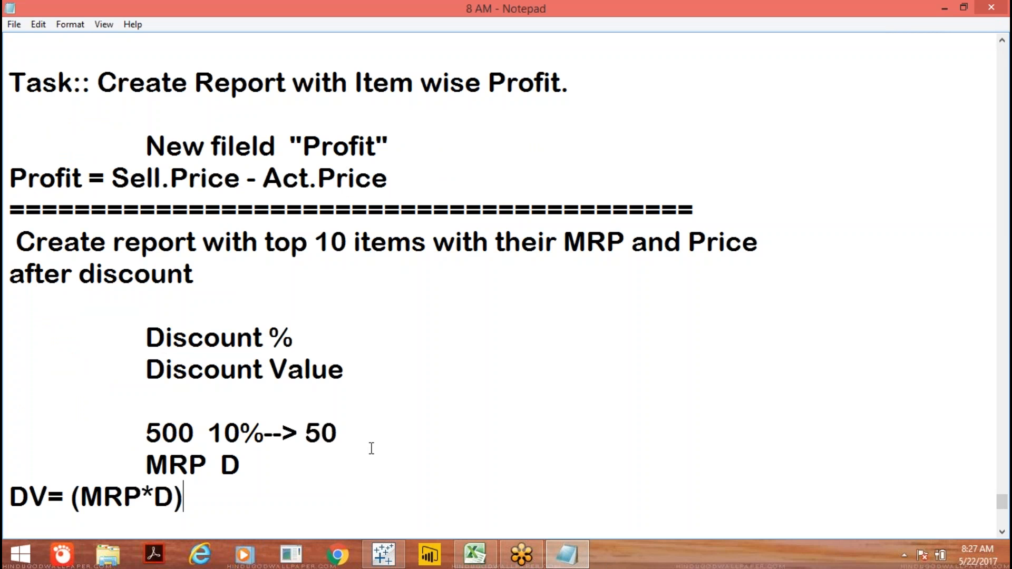
key("Return")
key("Return")
key("Return")
key("Return")
key("Return")
key("Return")
key("Return")
key("Return")
key("Return")
key("Return")
key("Return")
key("Return")
key("Return")
key("Return")
key("Return")
key("Return")
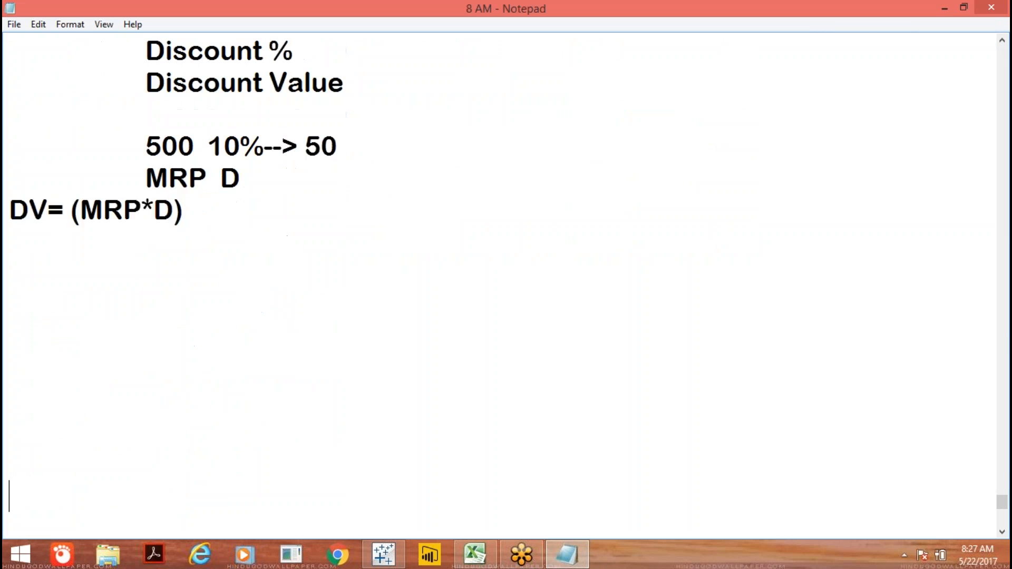
Start a new note with the line "To create a Cal Field" followed by the line "we used".
left_click(27, 63)
type("T")
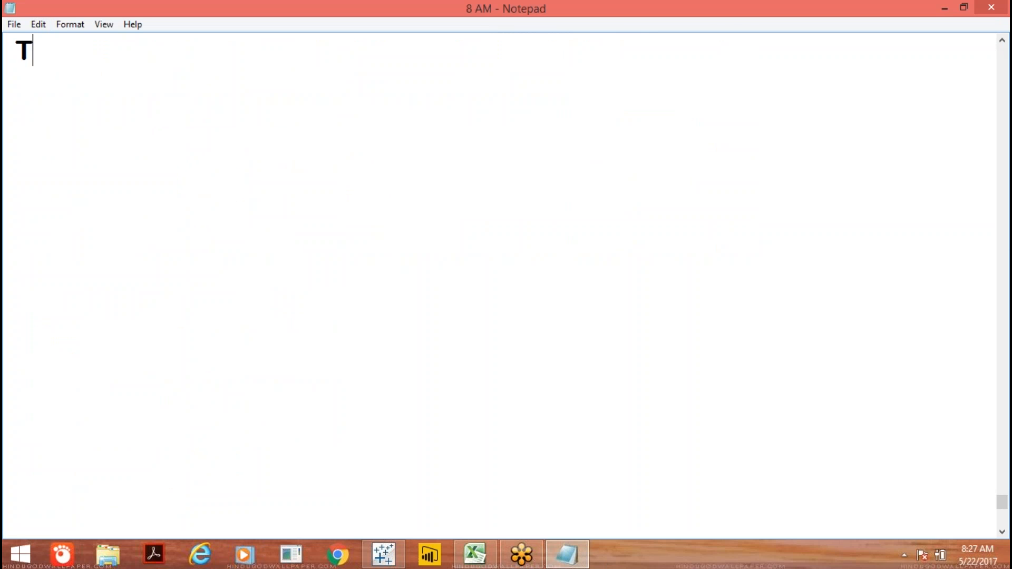
type("o create ")
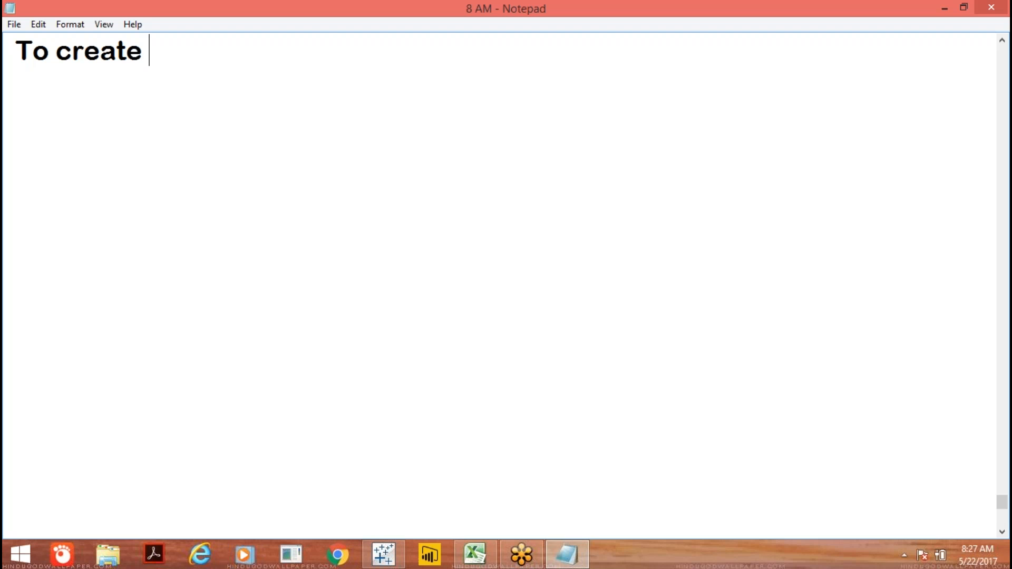
type("a Cal ")
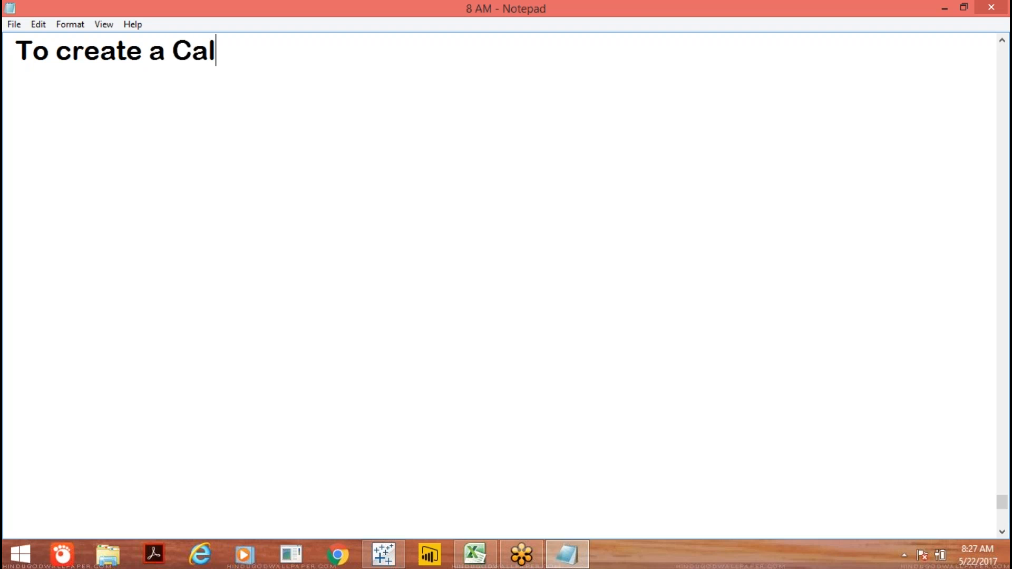
type("Field")
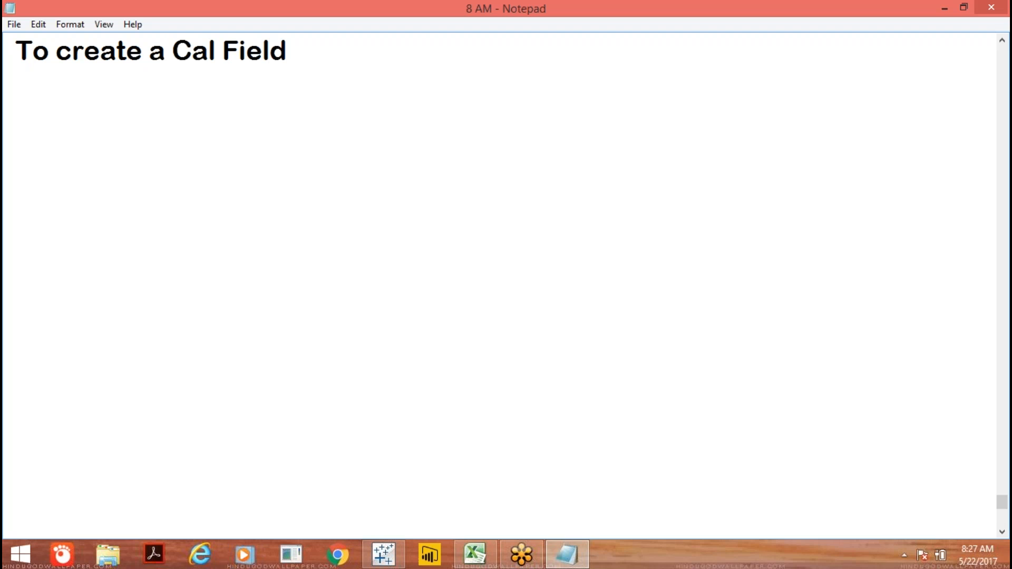
key("Return")
type("we used")
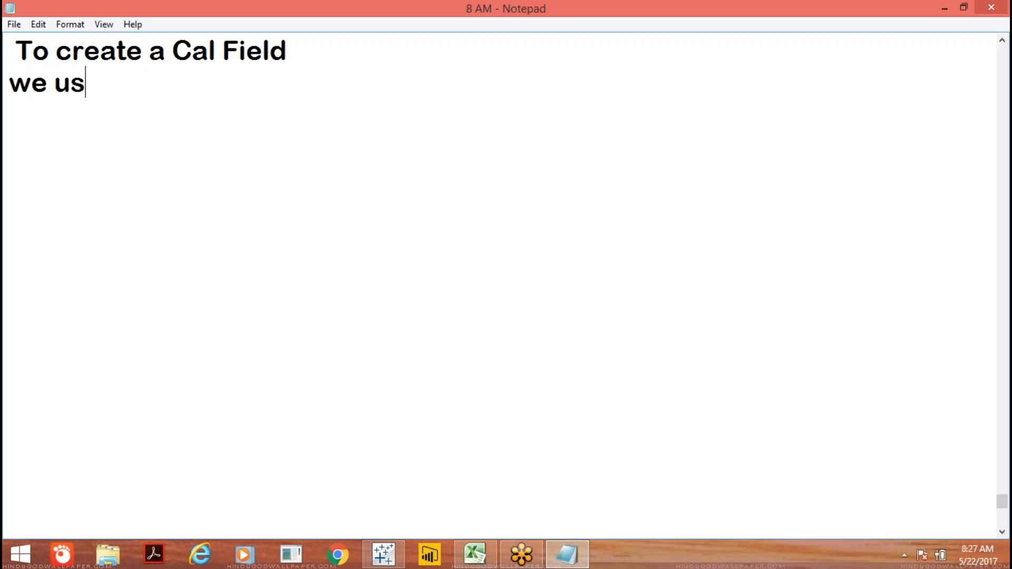
Add the indented entries "existing Fields" and "Operators" on separate lines below "we used".
key("Return")
key("Tab")
type("existing Fields")
key("Return")
key("Tab")
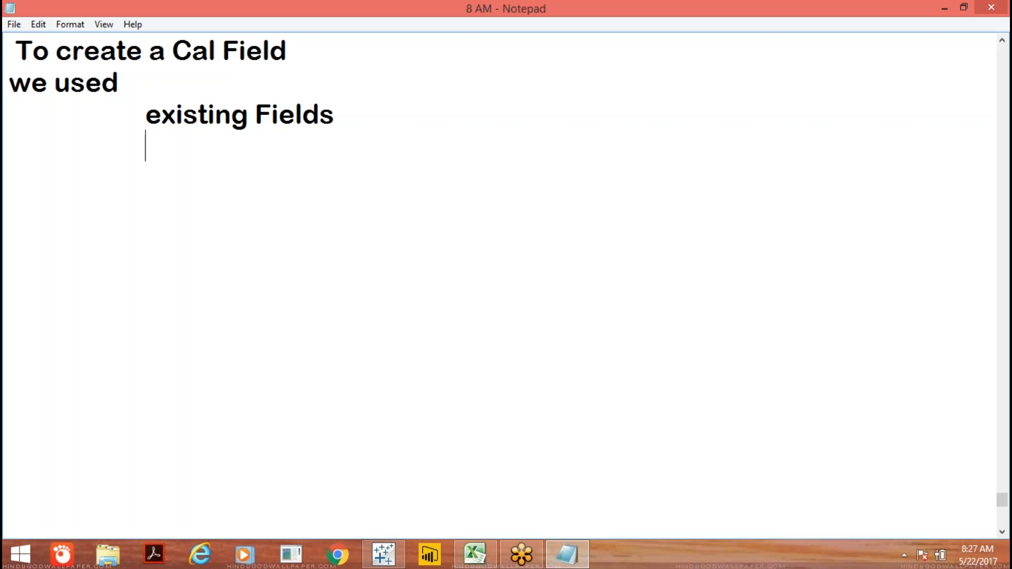
type("Oper")
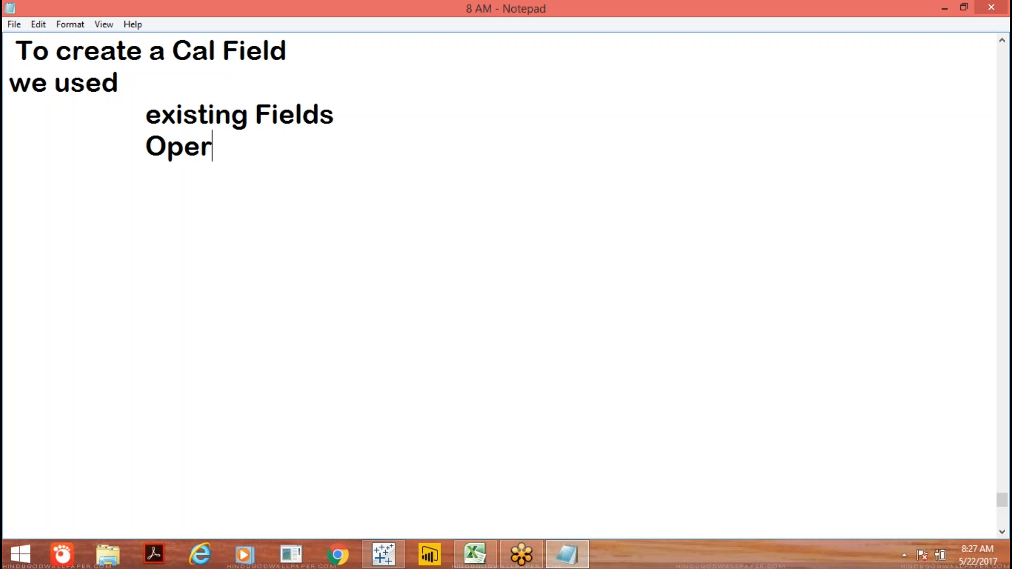
type("ators")
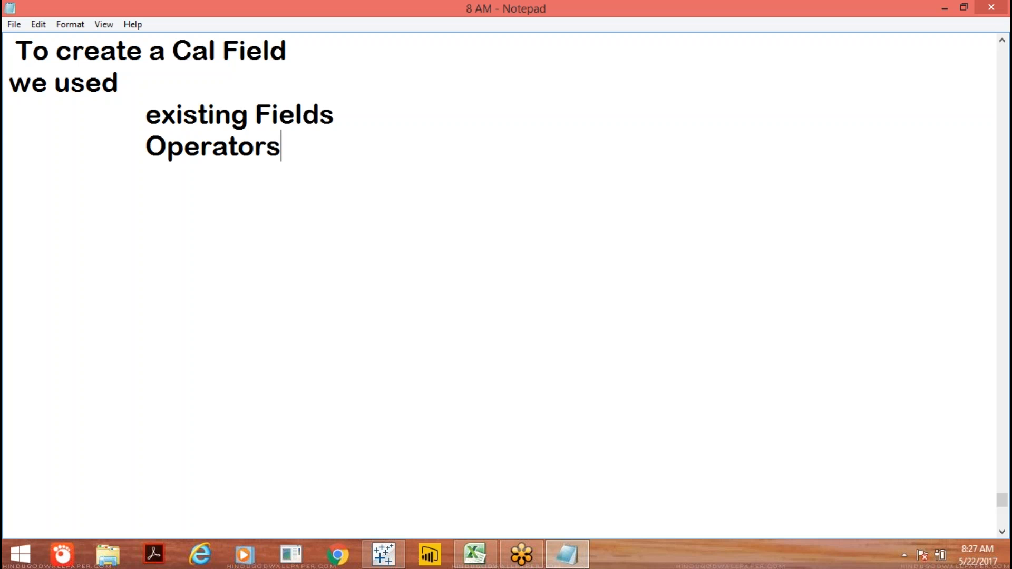
Append the examples "(Unit price. Discount...)" to the "existing Fields" entry.
left_click(363, 107)
type(")")
key("BackSpace")
type("(Uni")
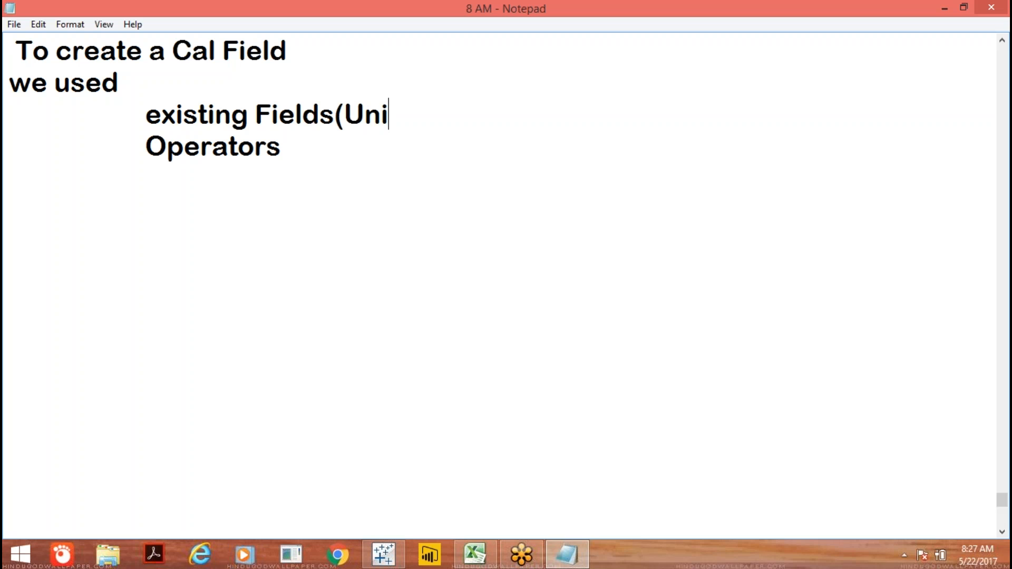
type("t pri")
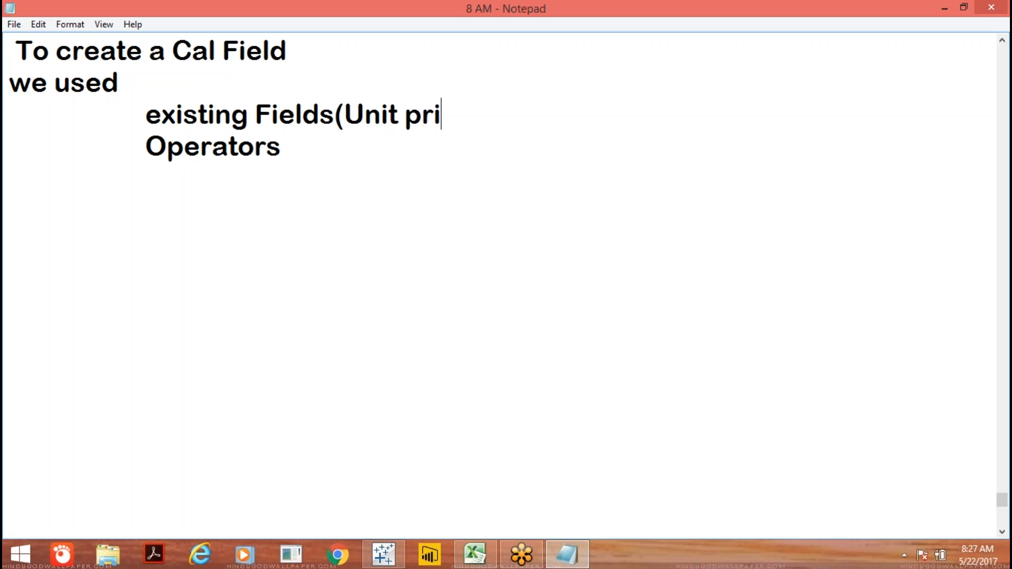
type("ce. Discount...)")
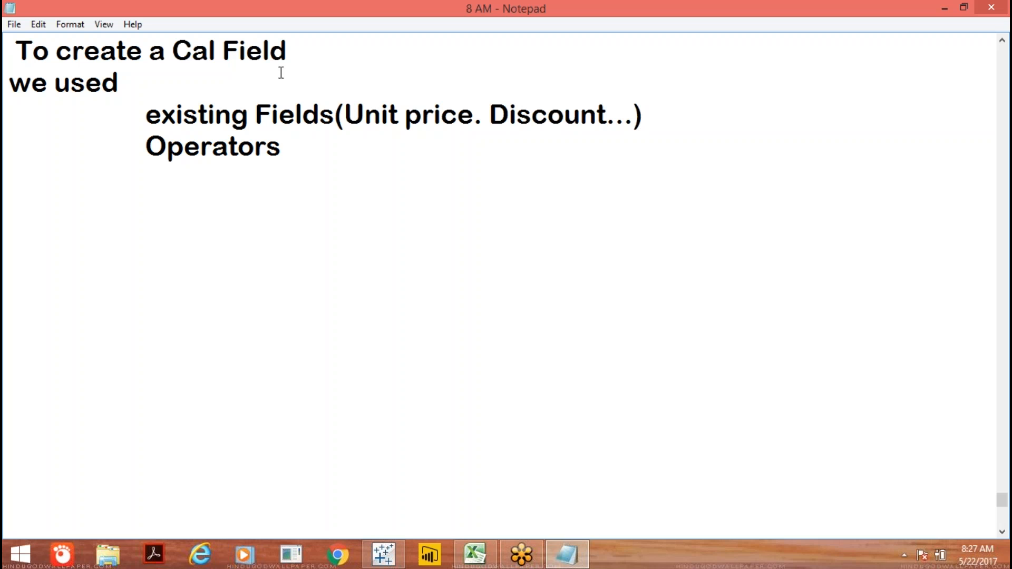
Append "( + - *....)" to the "Operators" entry and add an indented "Comments" entry below it.
left_click(310, 150)
type("( + - *")
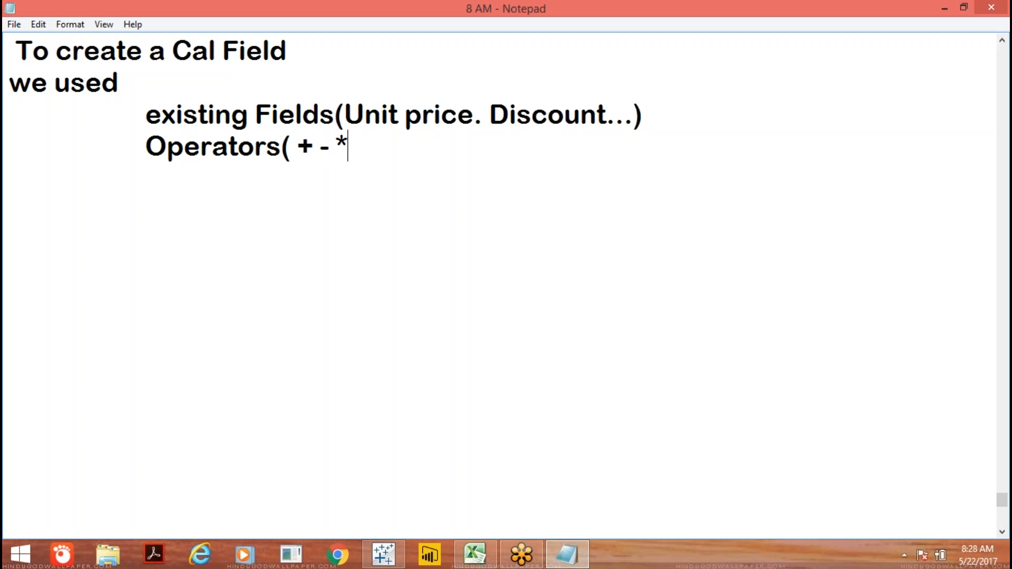
type("....)")
key("Return")
key("Tab")
key("Tab")
type("Comments")
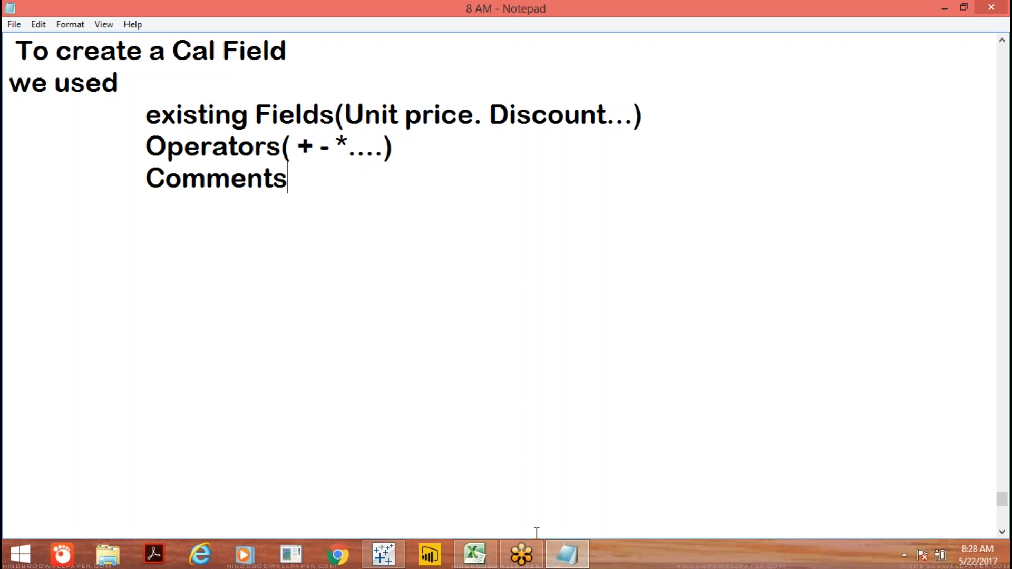
Switch to Tableau and add the comment "// This si used to find Discount Values" below the formula of the DiscountValue calculated field.
left_click(393, 557)
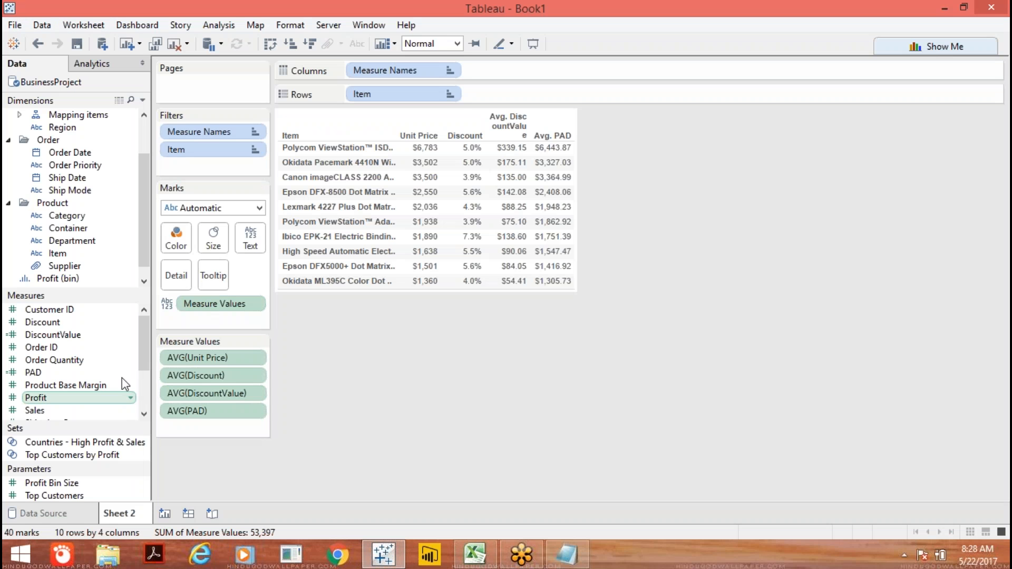
left_click(130, 338)
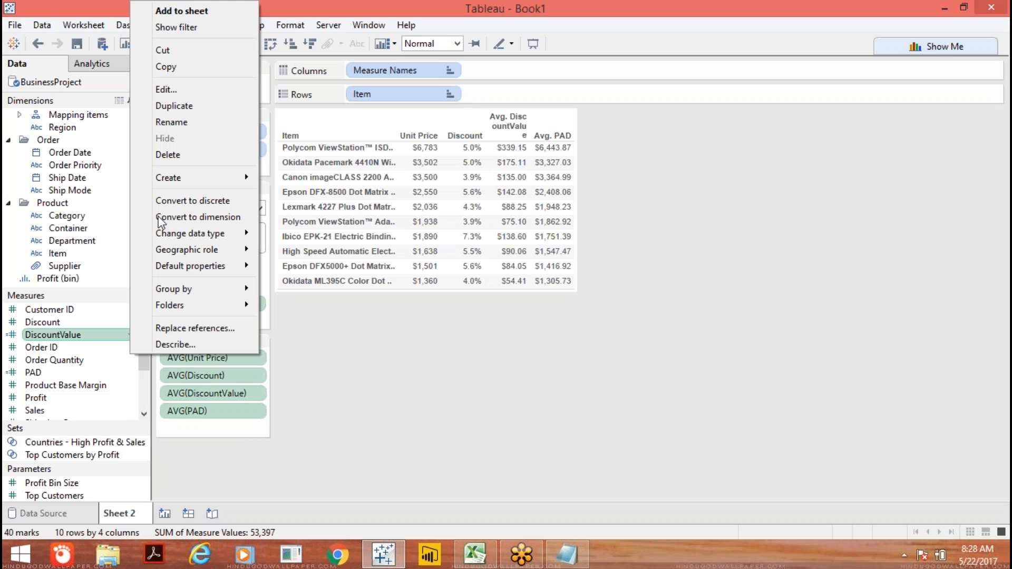
left_click(166, 90)
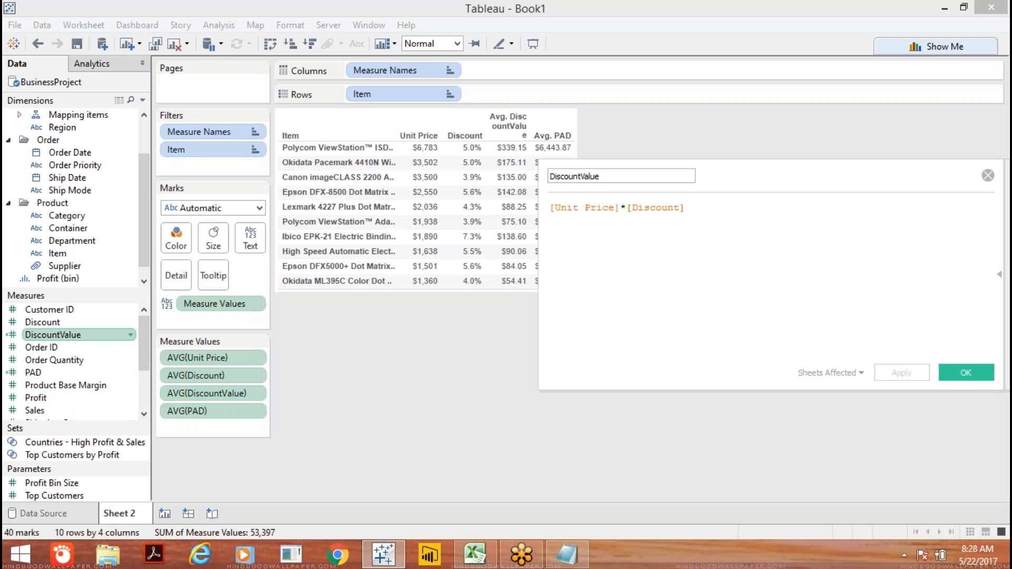
key("Return")
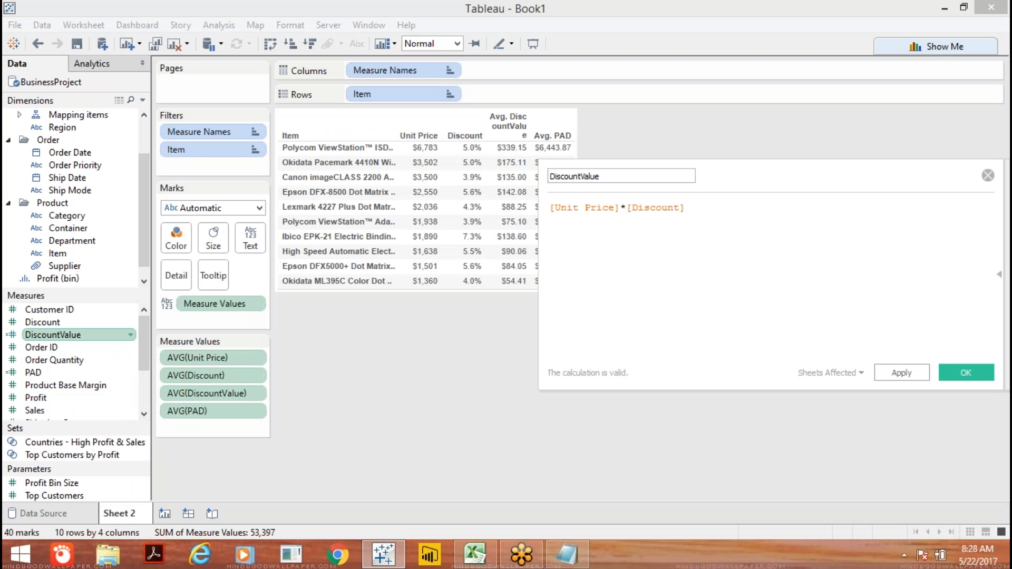
key("Return")
type("// This si")
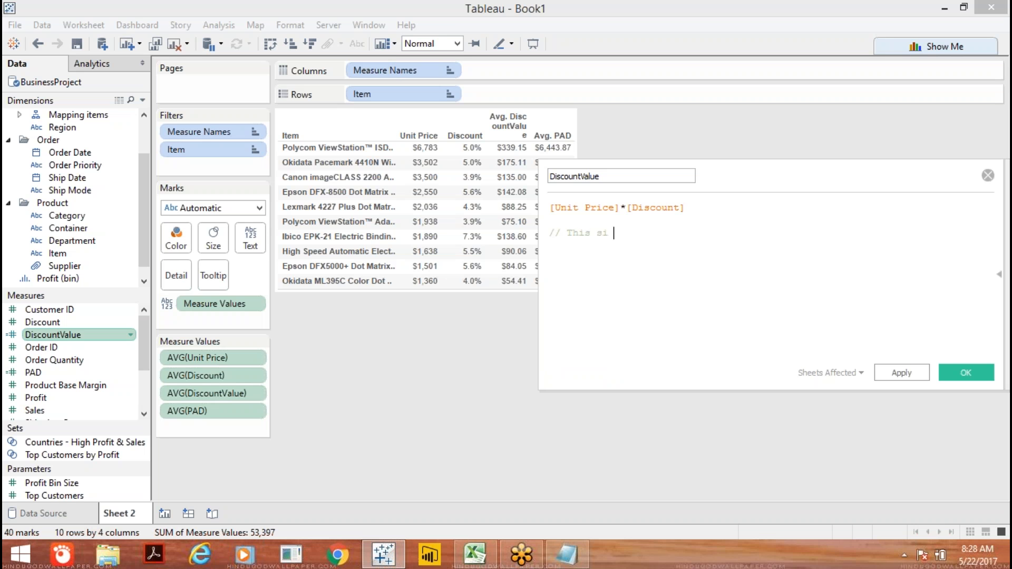
type(" used to find Discount Values")
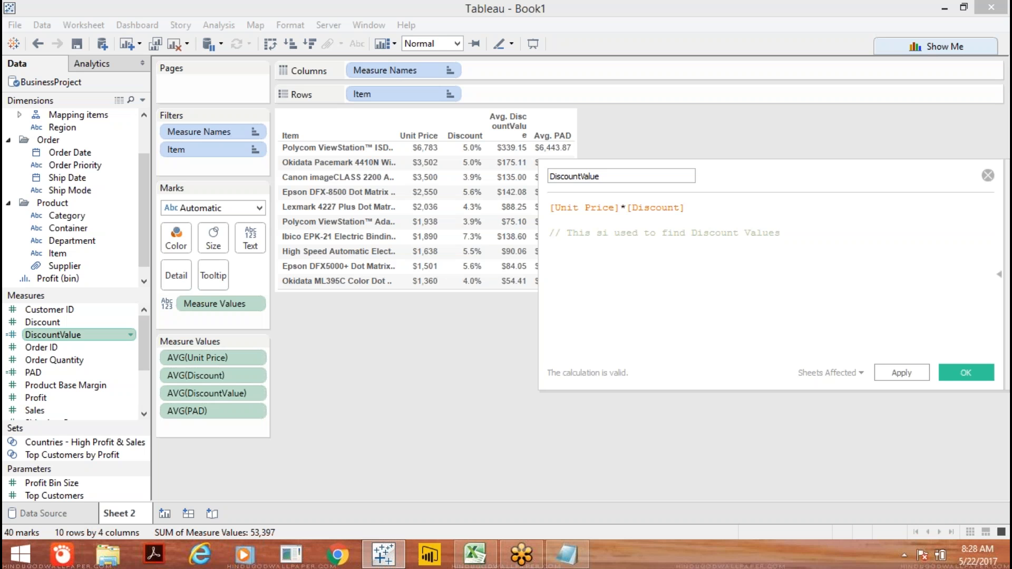
Correct the DiscountValue comment to read "// This is used to find Discount Values", then apply and close the calculation.
left_click(609, 233)
key("BackSpace")
key("BackSpace")
type("is")
left_click(899, 373)
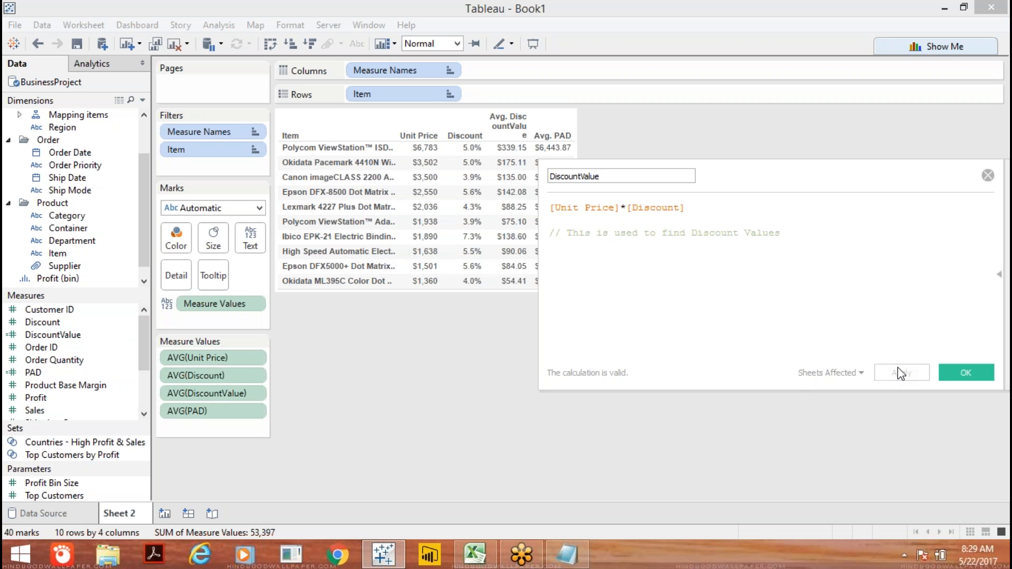
left_click(964, 373)
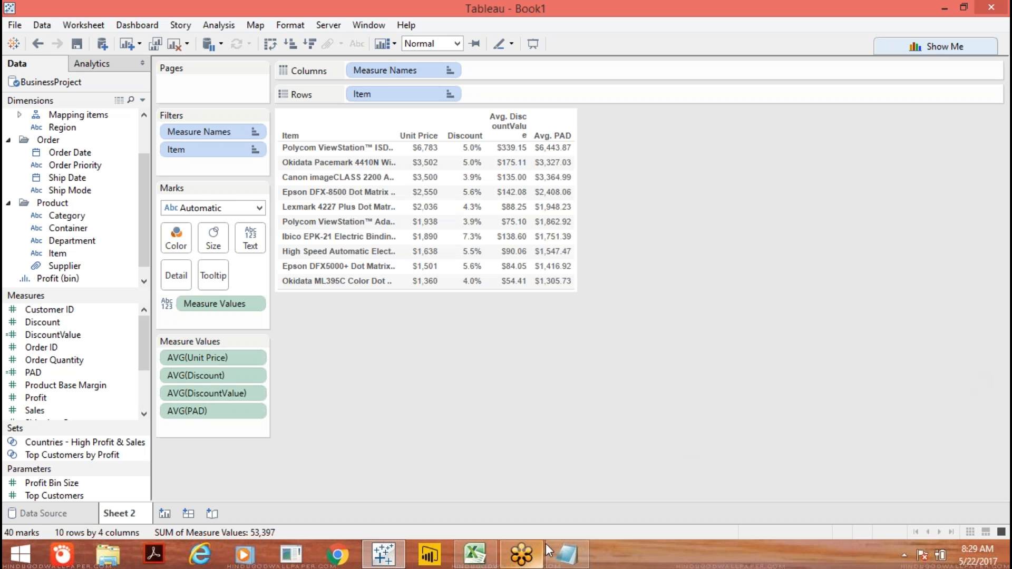
Switch to Notepad and add an indented "FUNCTIONS" entry below "Comments".
left_click(566, 558)
key("Return")
key("Tab")
type("F")
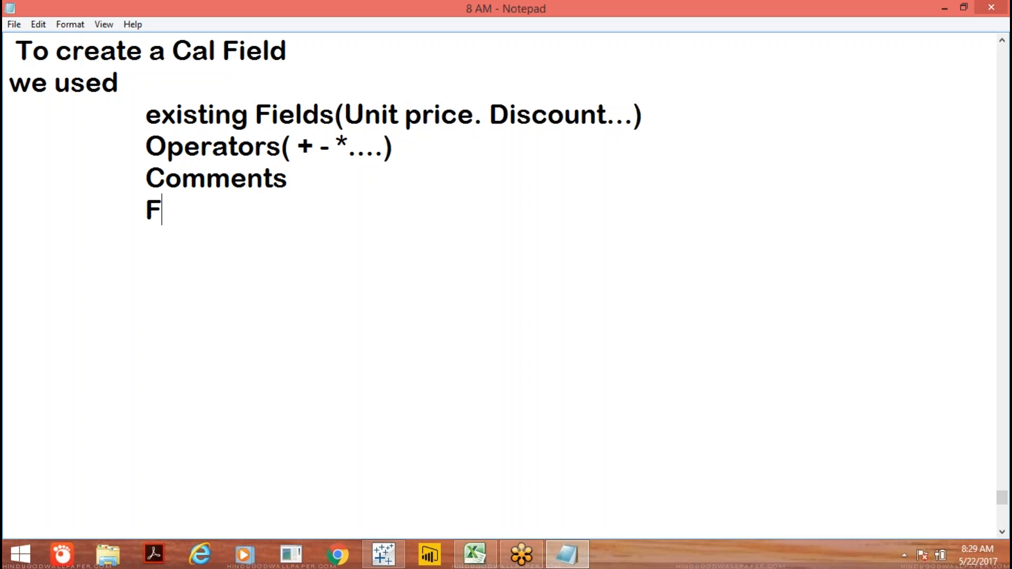
type("UNCTIONS")
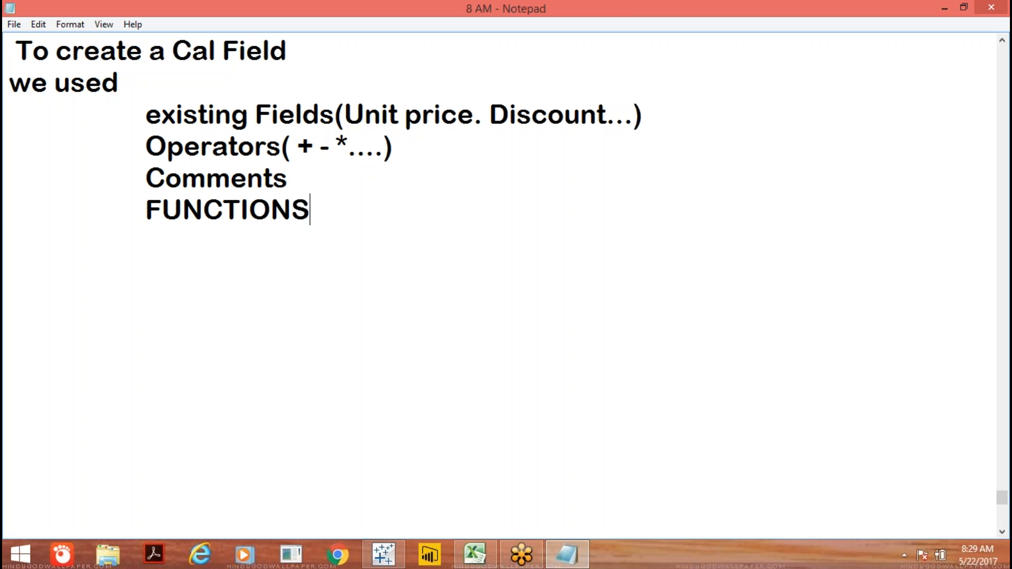
Add the further indented sub-entry "1. Numer unction" below "FUNCTIONS".
key("Return")
key("Tab")
key("Tab")
type("1. Num")
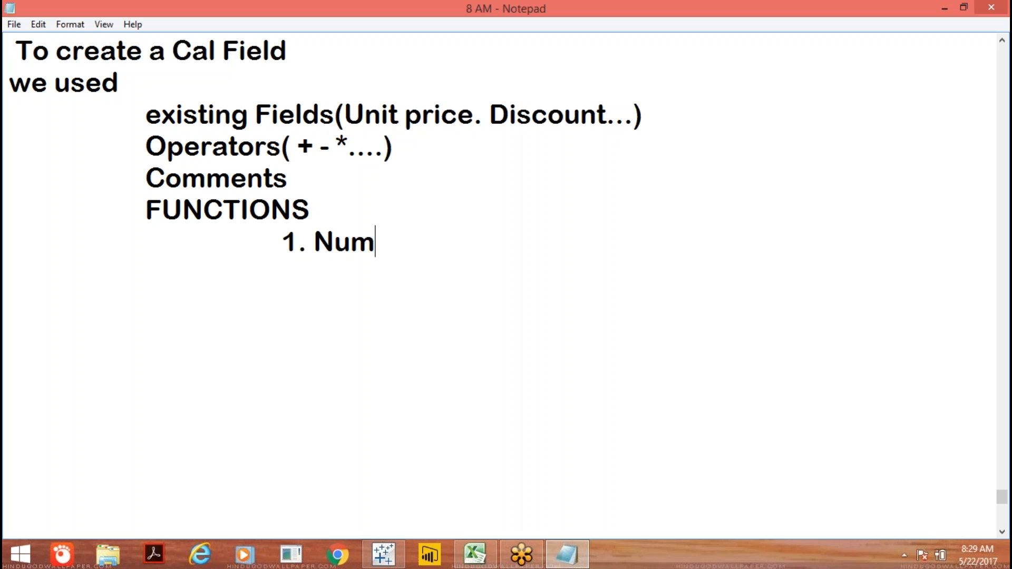
type("er unction")
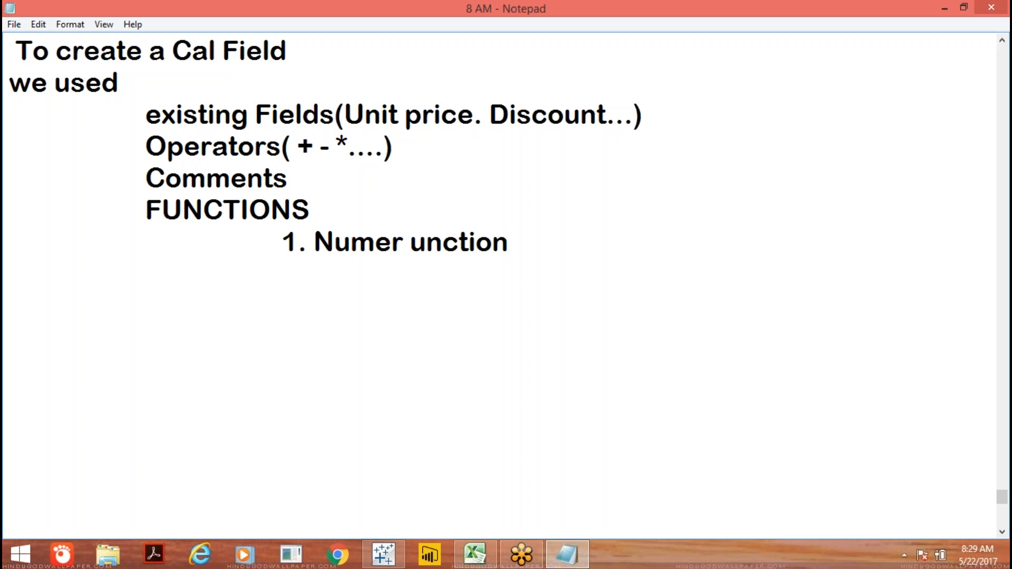
Add the sub-entries "2. String" and "3. Date", and correct "Numer" to "Number" in the first sub-entry.
key("Return")
key("Tab")
key("Tab")
type("2.")
type("String")
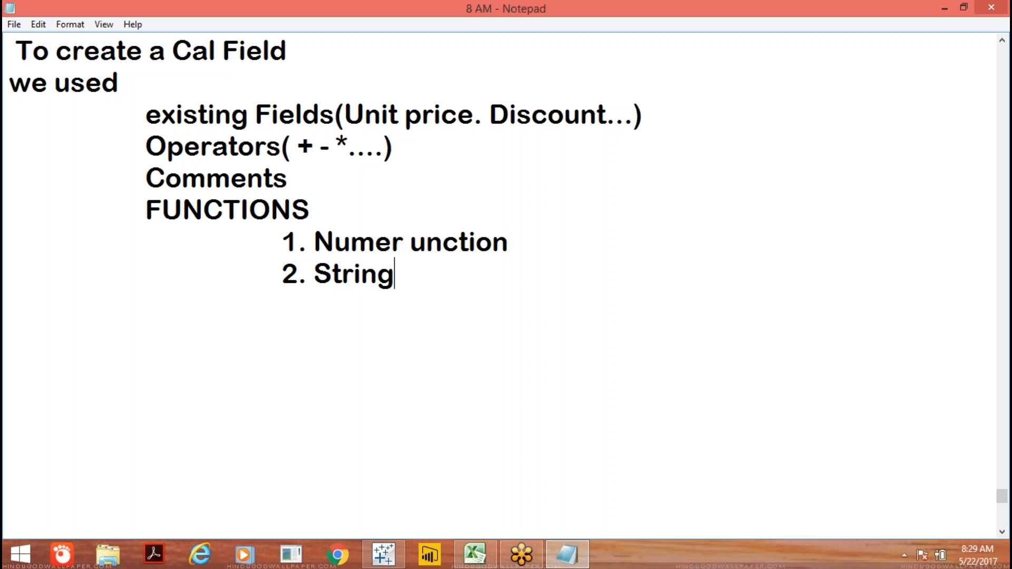
key("Return")
key("Tab")
key("Tab")
type("3. Date")
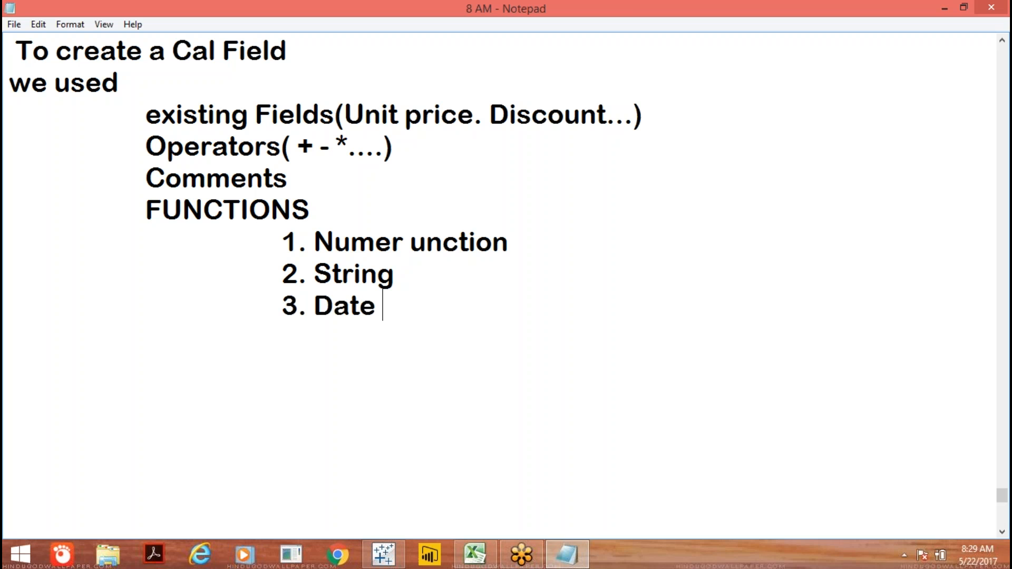
left_click(375, 244)
type("b")
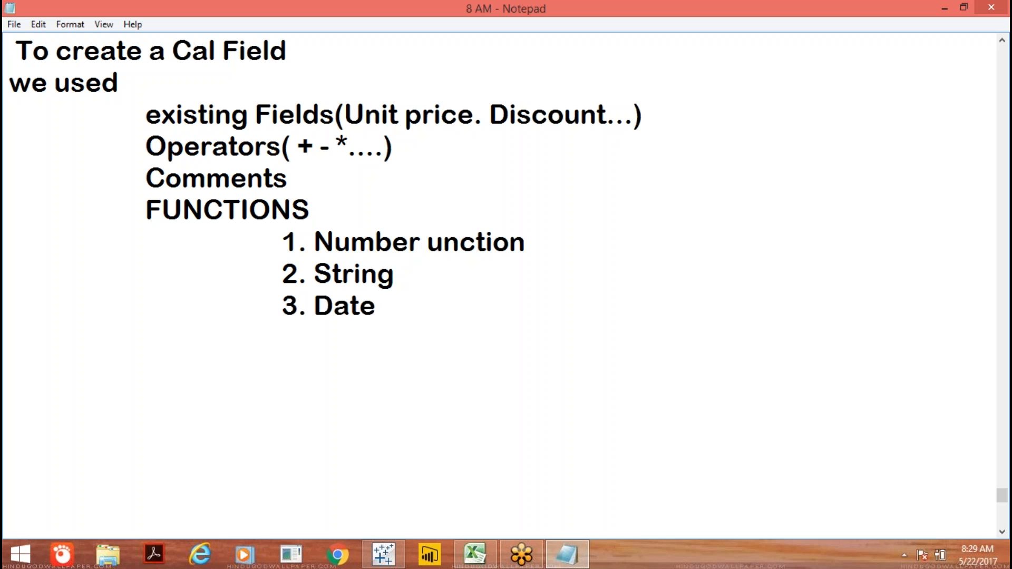
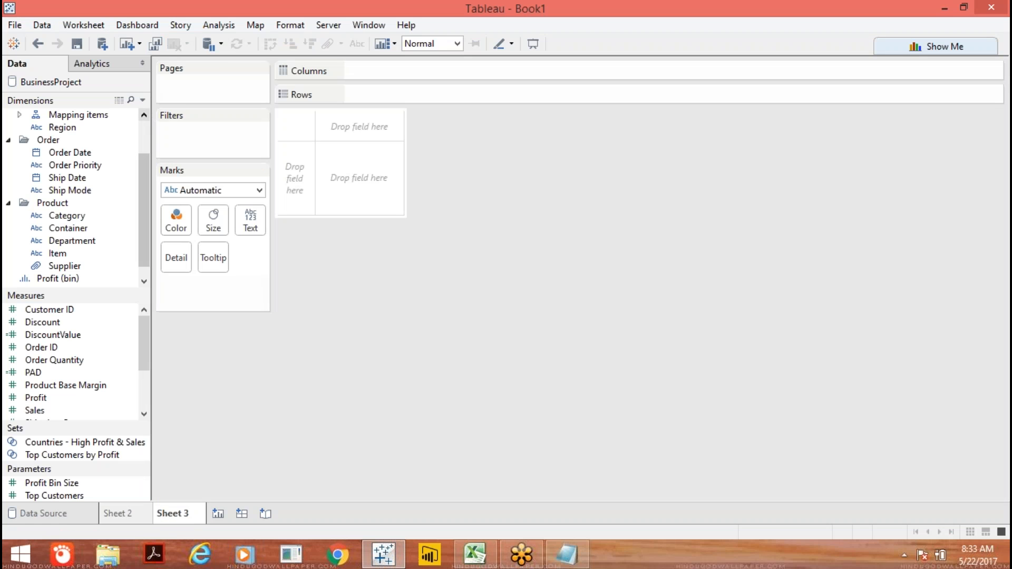
In Tableau, start a new calculated field on Sheet 3 and filter its function reference to Number functions.
left_click(142, 99)
left_click(115, 115)
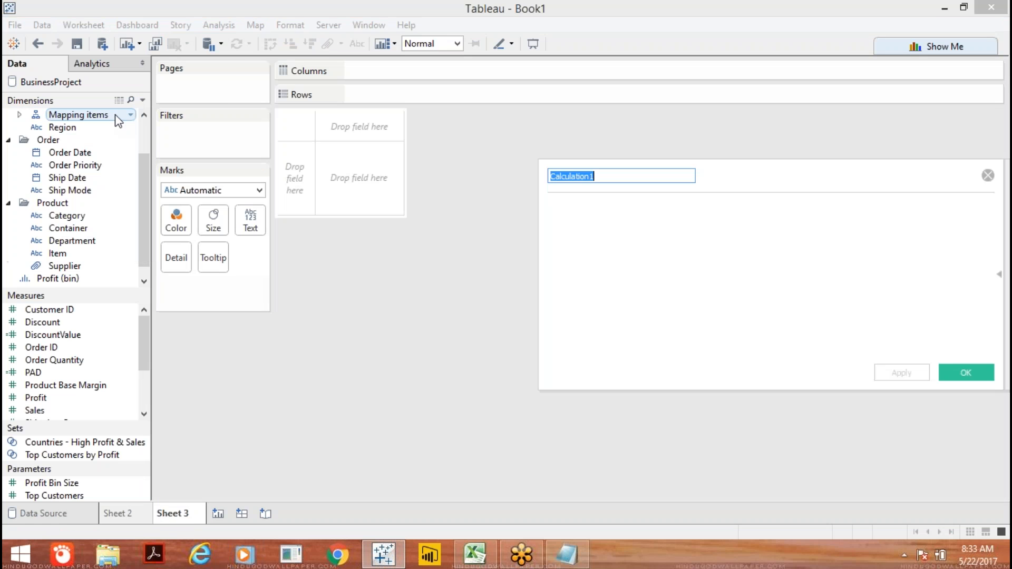
left_click_drag(825, 162, 407, 155)
mouse_move(725, 209)
left_mouse_down()
mouse_move(722, 340)
mouse_move(723, 232)
mouse_move(732, 203)
mouse_move(725, 332)
mouse_move(738, 199)
left_mouse_up()
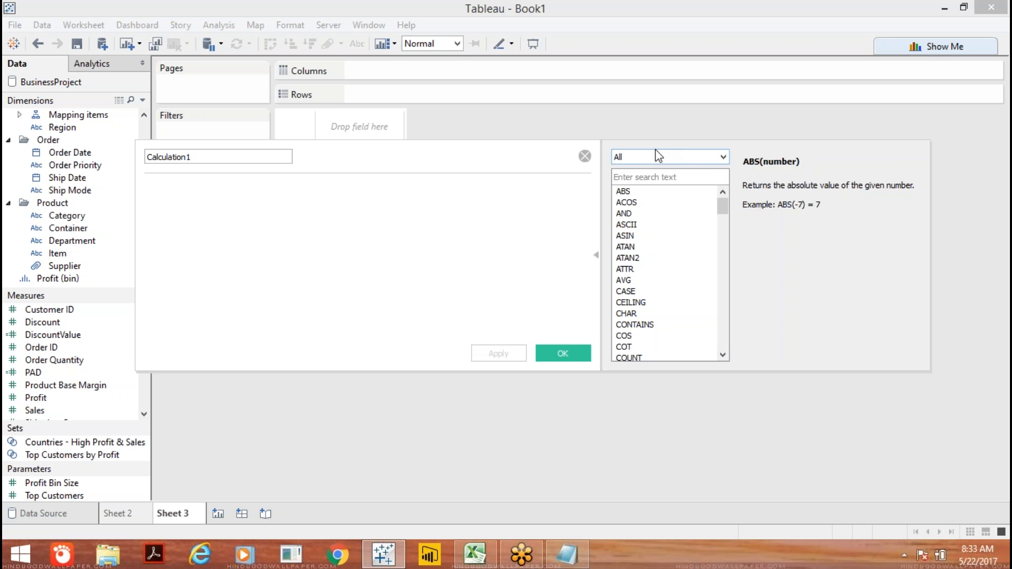
left_click(722, 157)
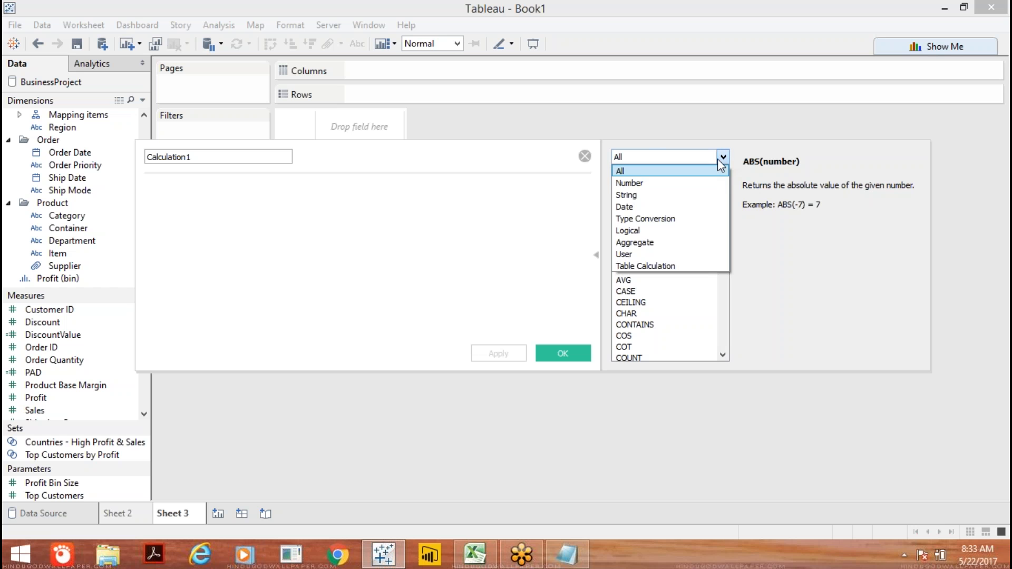
left_click(679, 182)
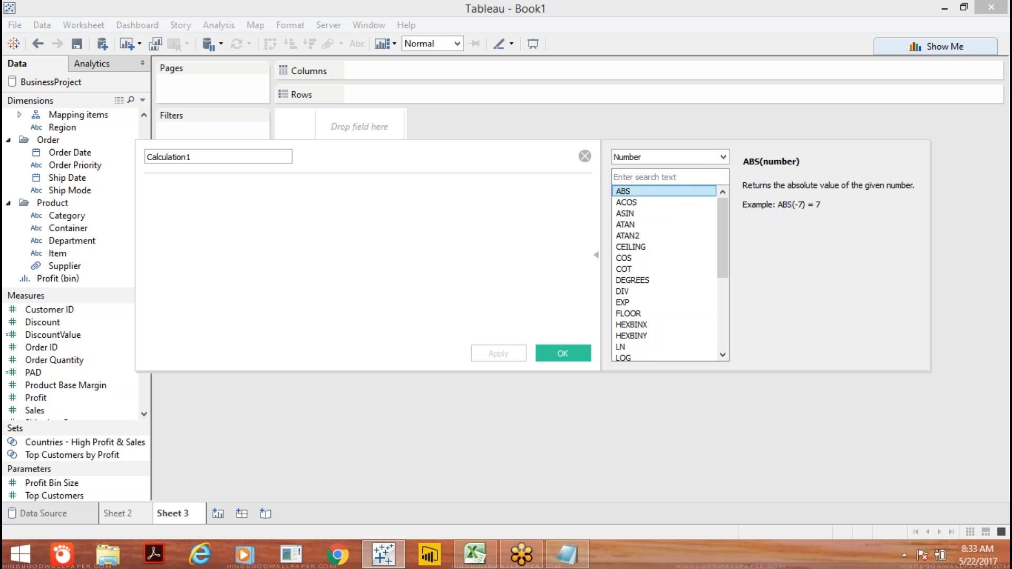
mouse_move(721, 223)
left_mouse_down()
mouse_move(709, 338)
mouse_move(717, 206)
left_mouse_up()
Name the new calculated field "Num Fun".
key("BackSpace")
key("BackSpace")
key("BackSpace")
key("BackSpace")
key("BackSpace")
key("BackSpace")
key("BackSpace")
key("BackSpace")
key("BackSpace")
key("BackSpace")
key("BackSpace")
key("BackSpace")
type("Num ")
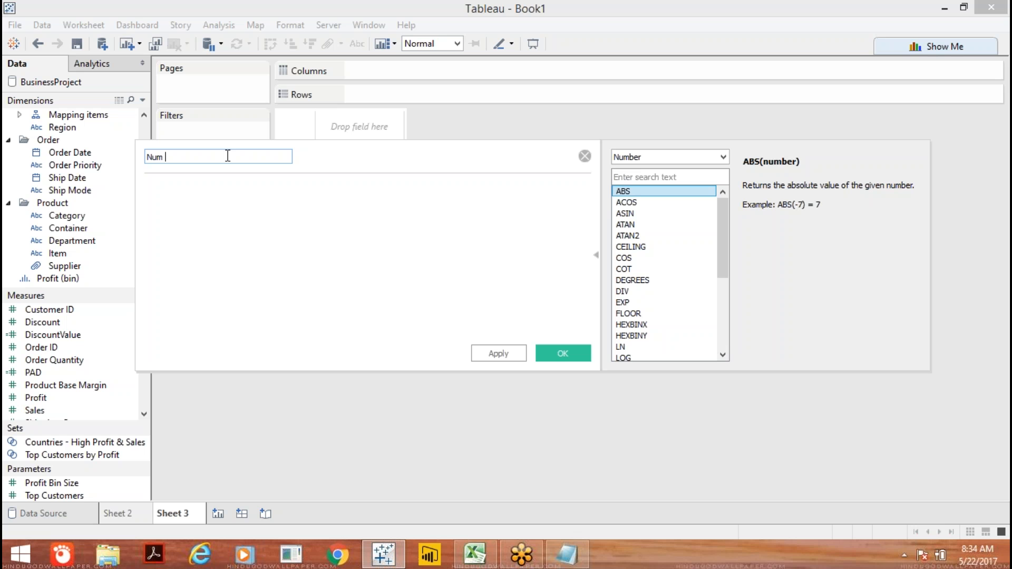
type("Fun")
Enter the formula ABS(-100) for the Num Fun calculated field and apply it.
left_click(155, 190)
type("abs")
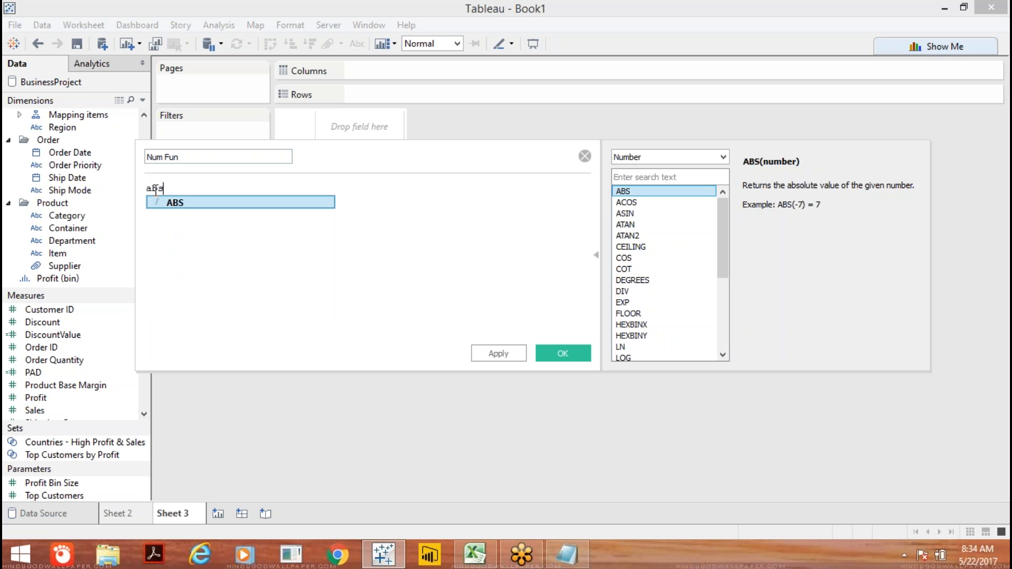
key("Return")
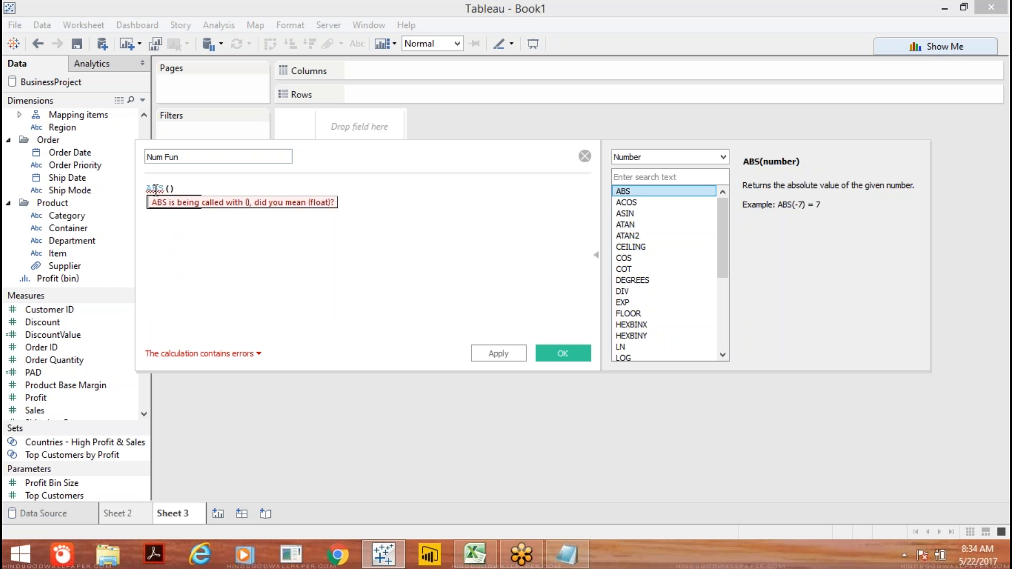
type("-1")
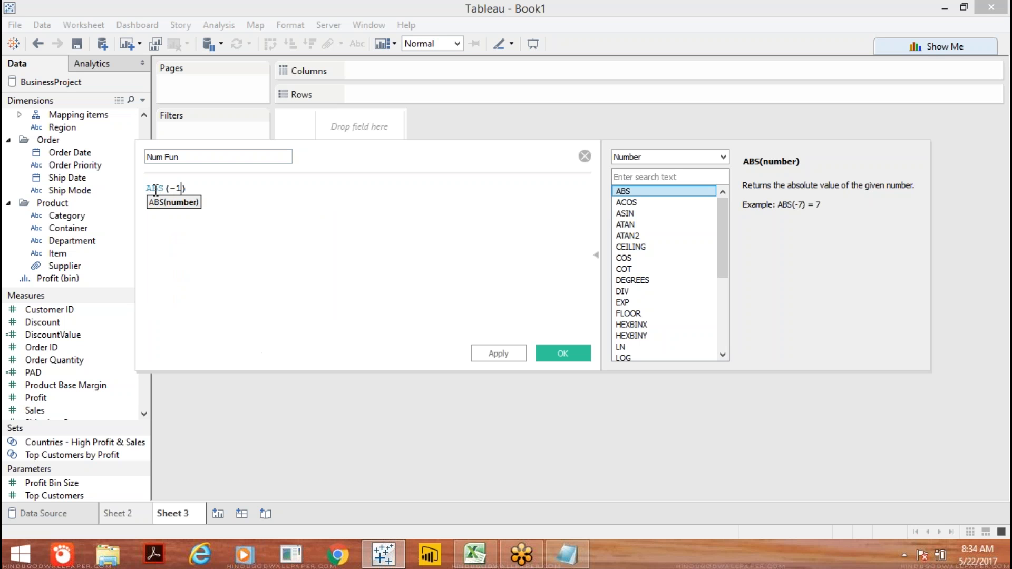
type("00")
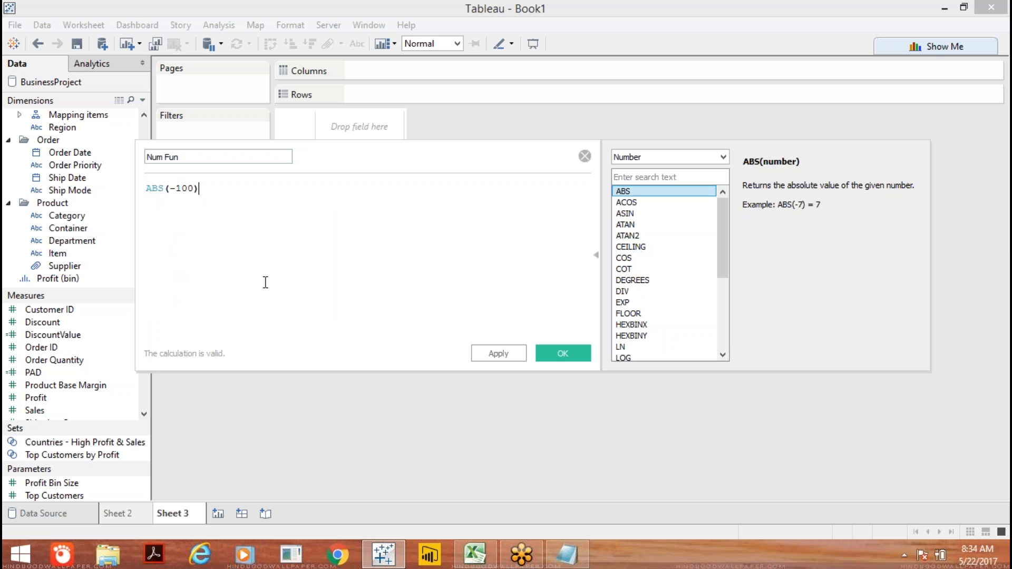
left_click(498, 353)
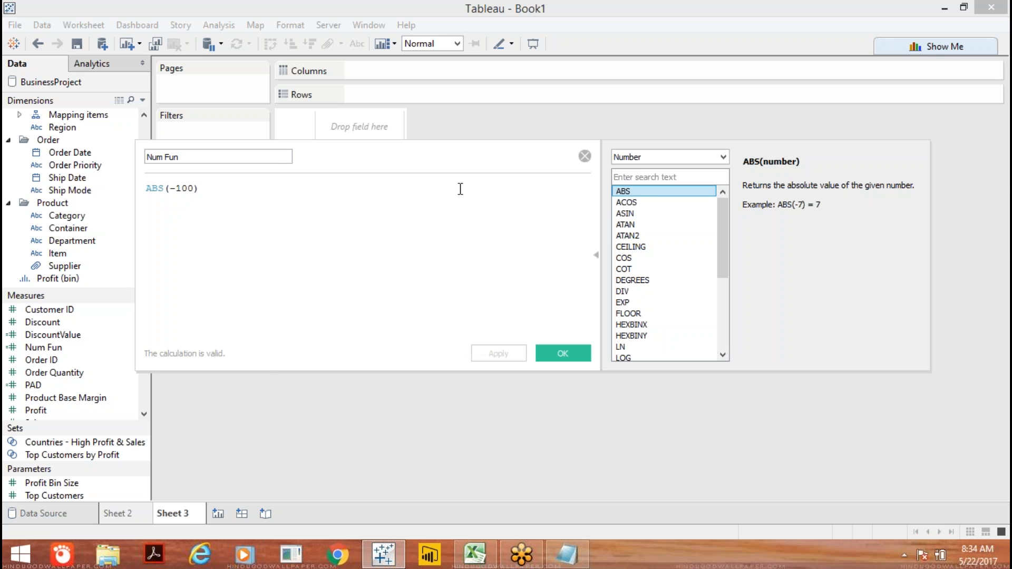
Convert Num Fun from a measure to a dimension and place it on Rows.
left_click_drag(448, 162, 712, 211)
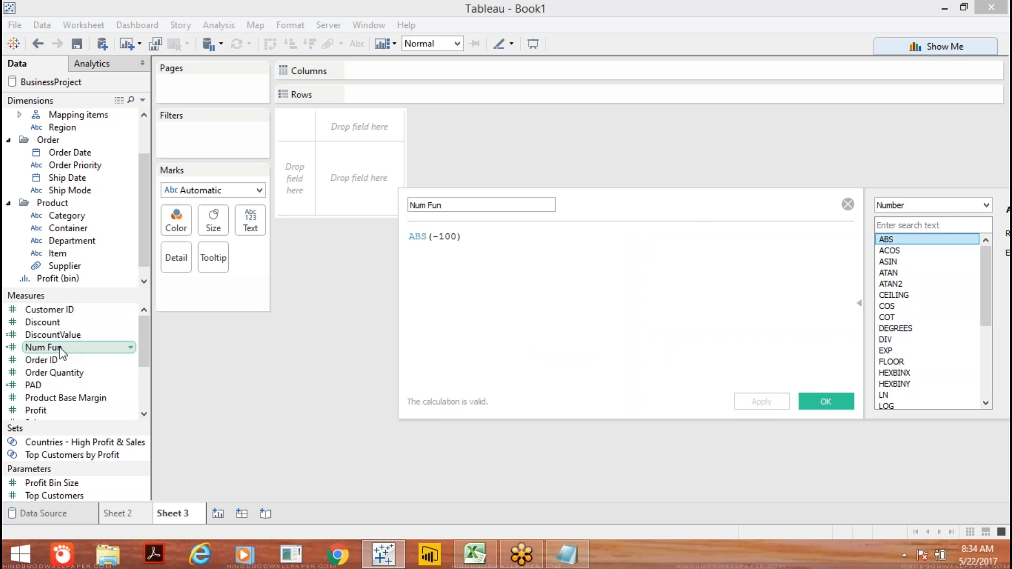
left_click_drag(61, 349, 62, 229)
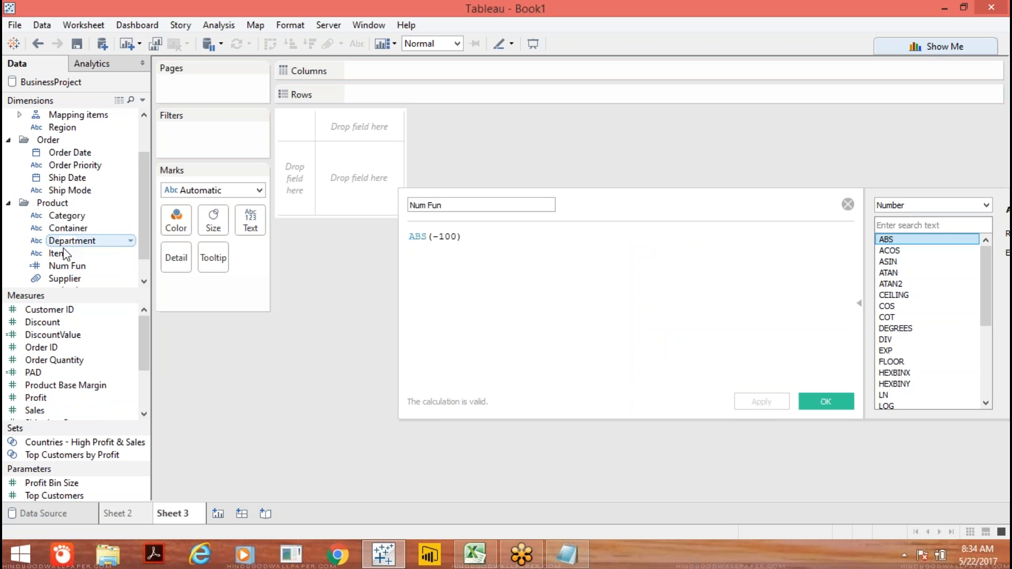
left_click_drag(61, 265, 390, 91)
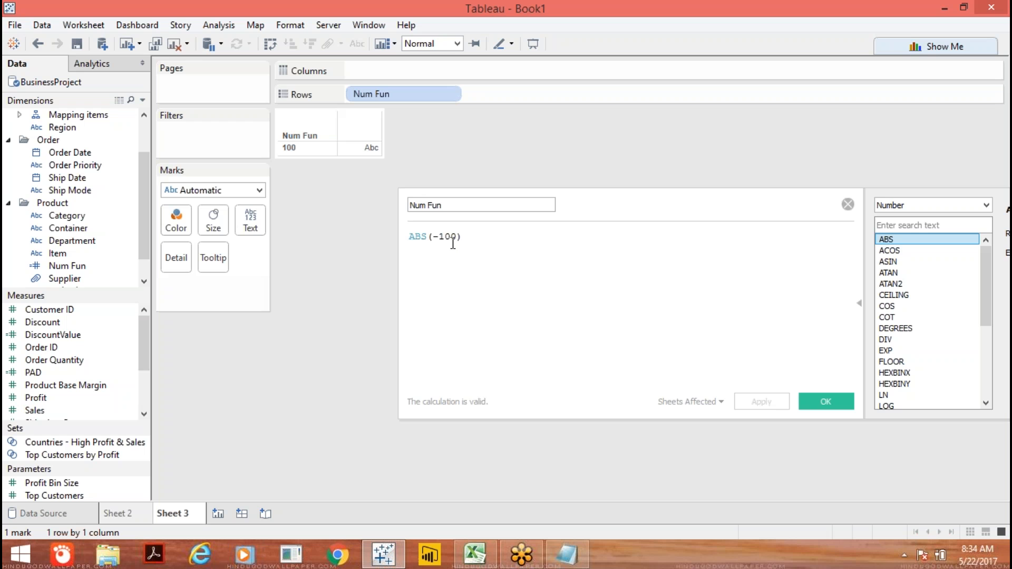
left_click(308, 146)
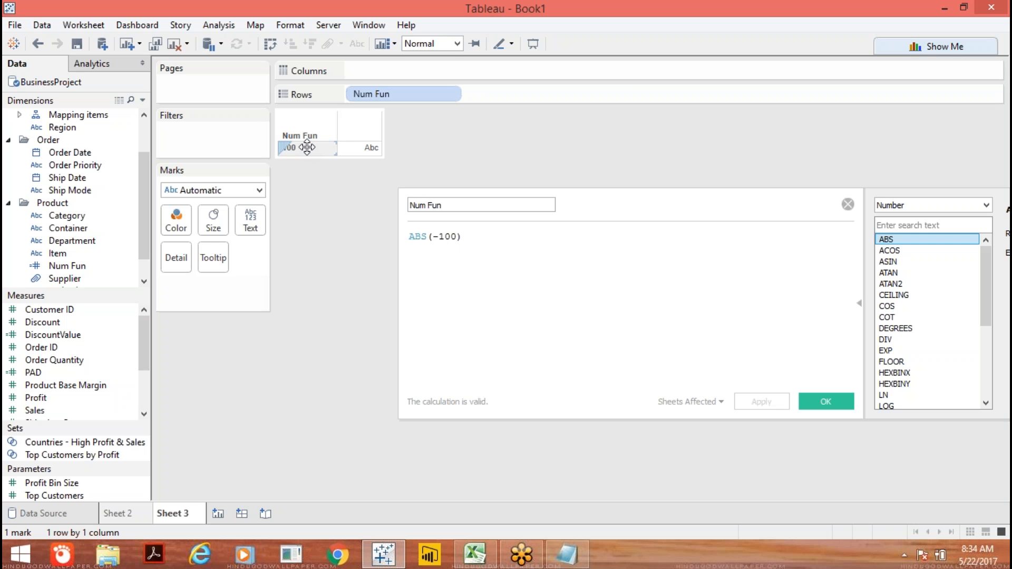
left_click(307, 147)
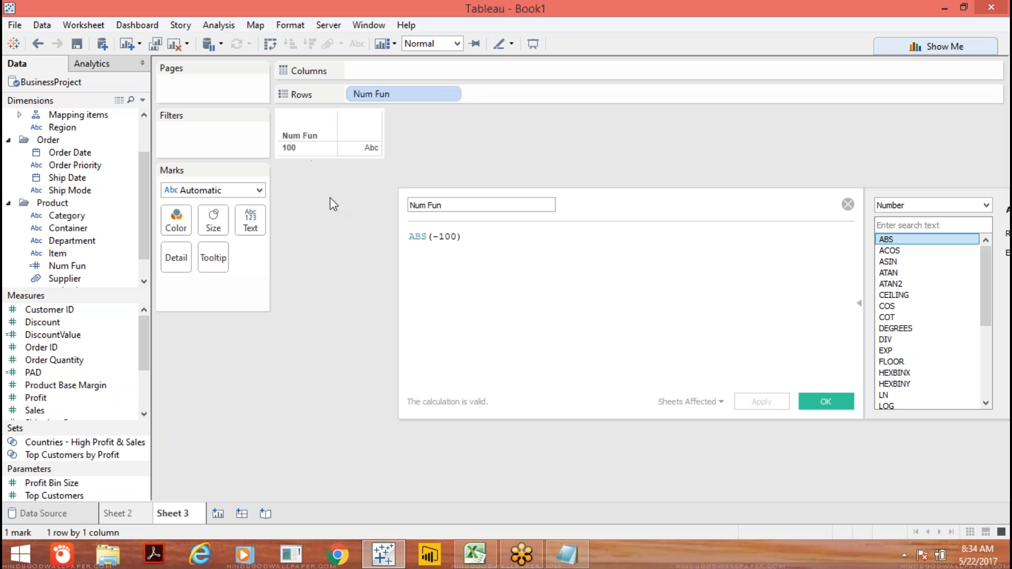
Clear the ABS formula from the Num Fun calculation.
left_click(526, 252)
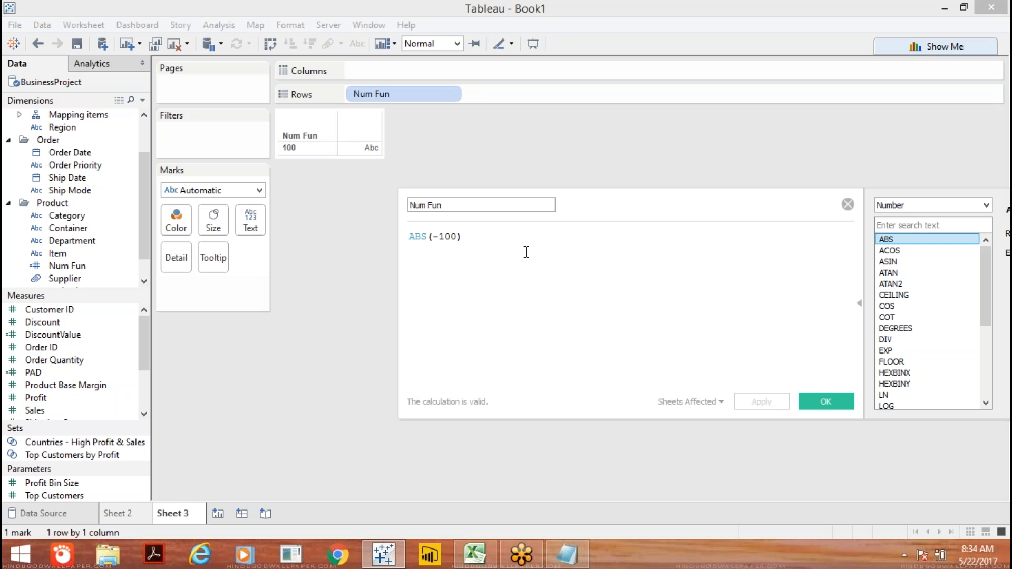
key("BackSpace")
key("BackSpace")
key("BackSpace")
key("BackSpace")
key("BackSpace")
key("BackSpace")
key("BackSpace")
key("BackSpace")
key("BackSpace")
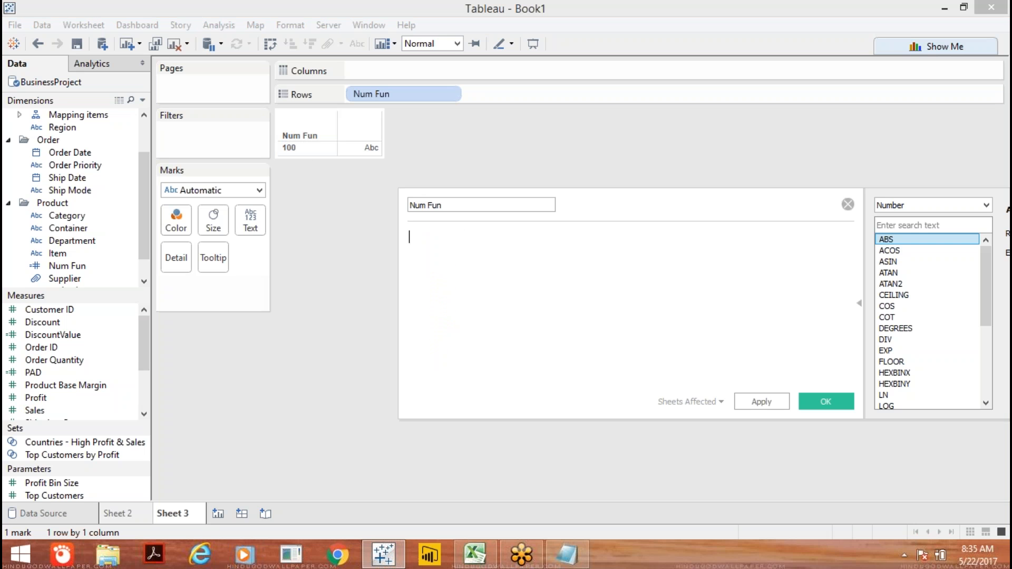
type("sin")
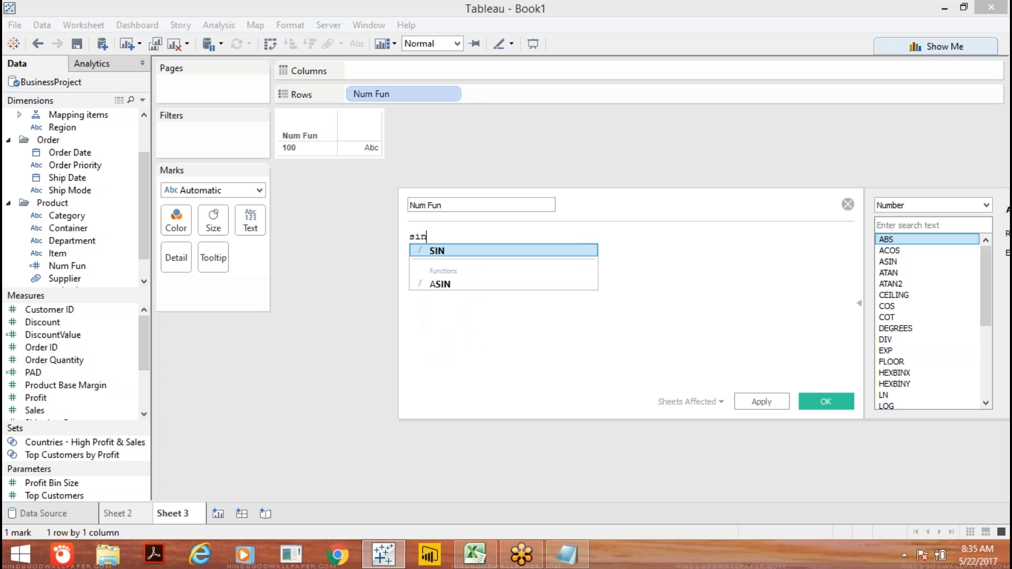
key("BackSpace")
key("BackSpace")
key("BackSpace")
type("cos")
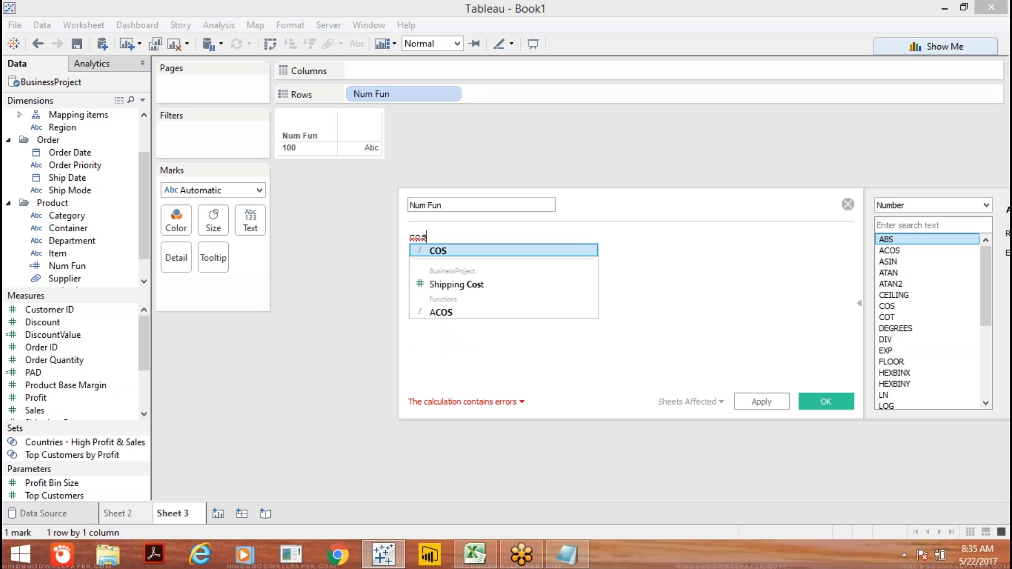
key("BackSpace")
key("BackSpace")
key("BackSpace")
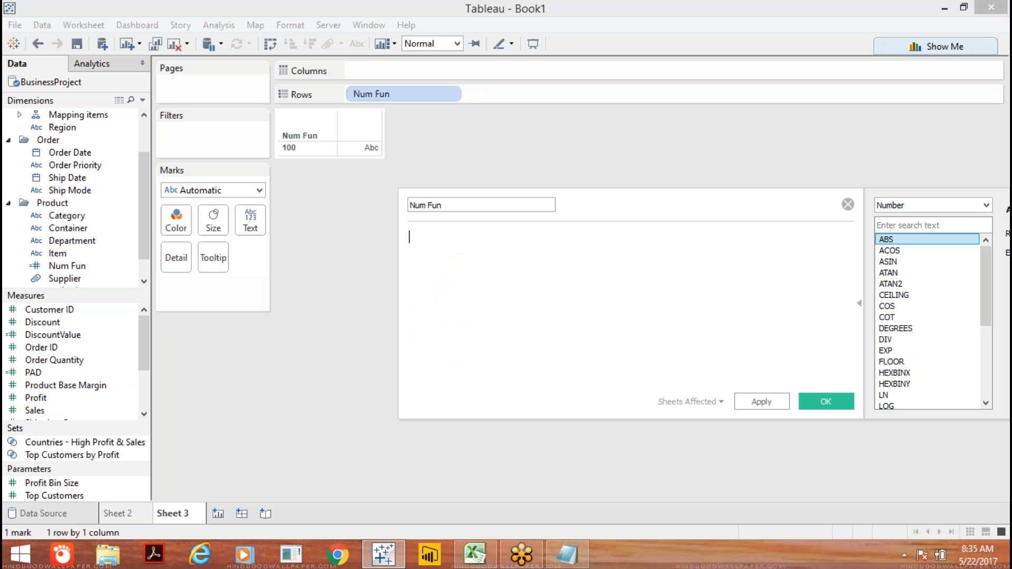
Enter ROUND(5.7) as the Num Fun formula and apply it.
type("ro")
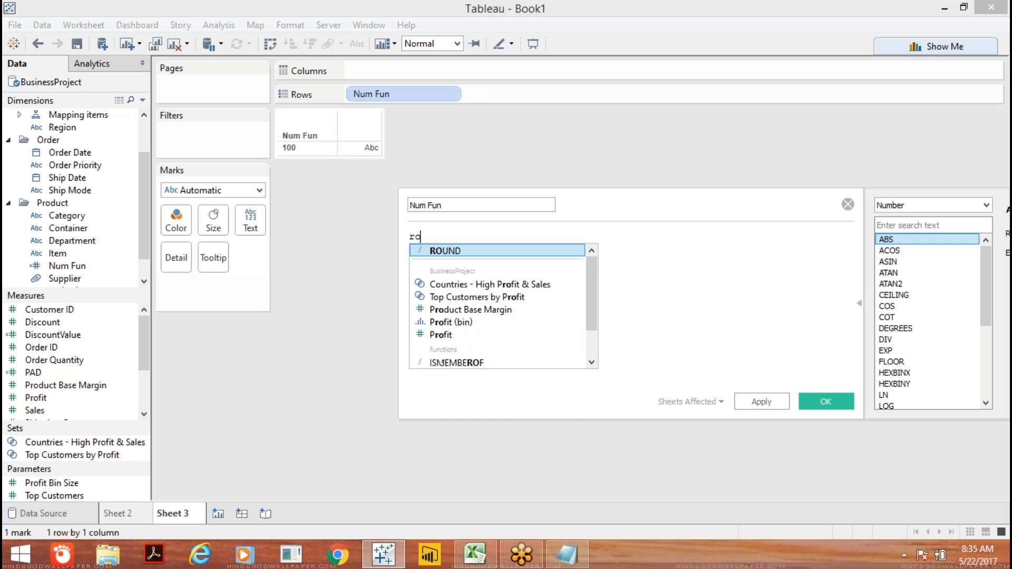
type("und")
key("Return")
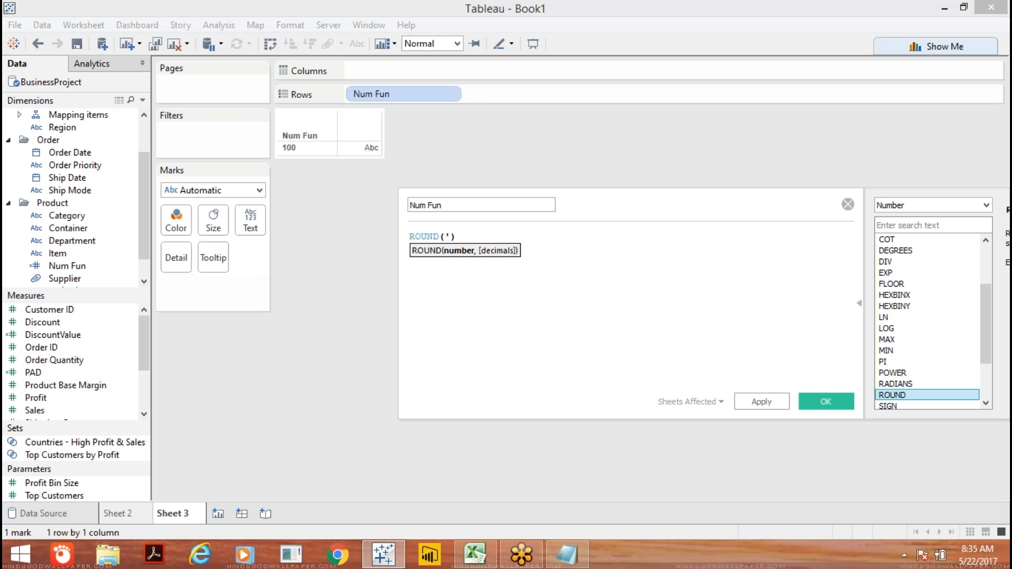
type("5.7")
key("Right")
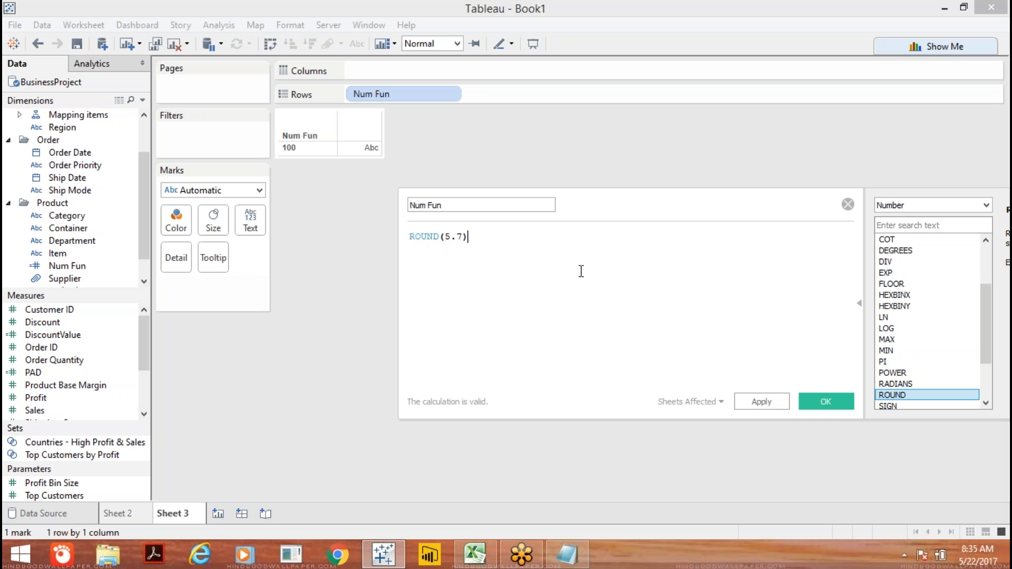
left_click(767, 407)
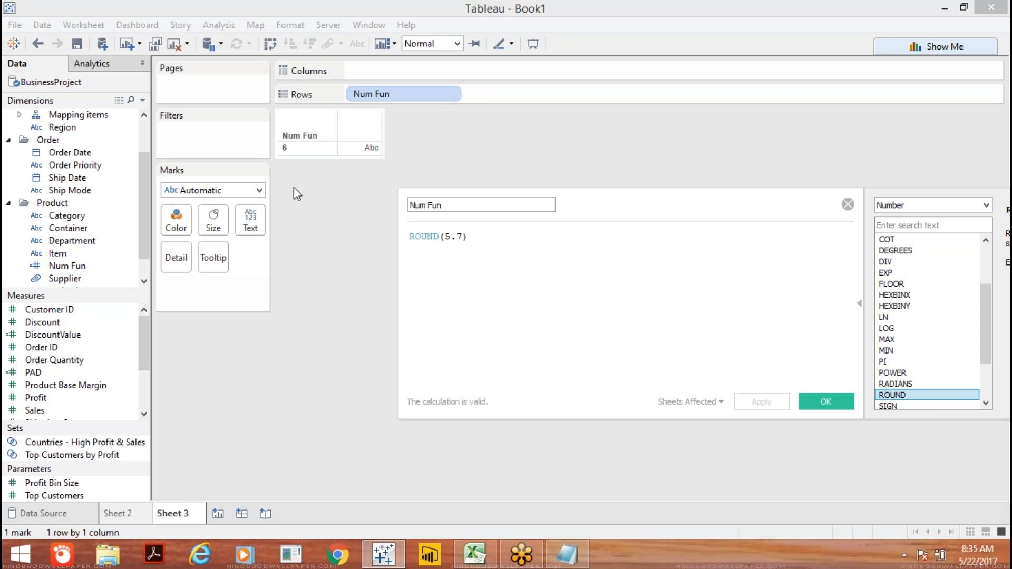
Change the Num Fun formula to ROUND(7.2) and apply it.
left_click(463, 235)
key("BackSpace")
key("BackSpace")
key("BackSpace")
type("7.2")
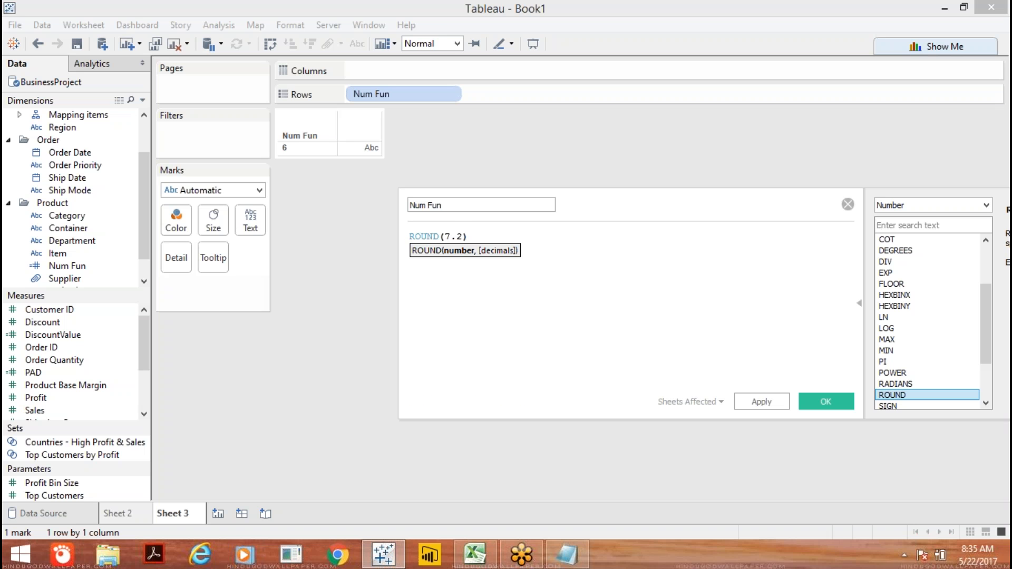
left_click(759, 404)
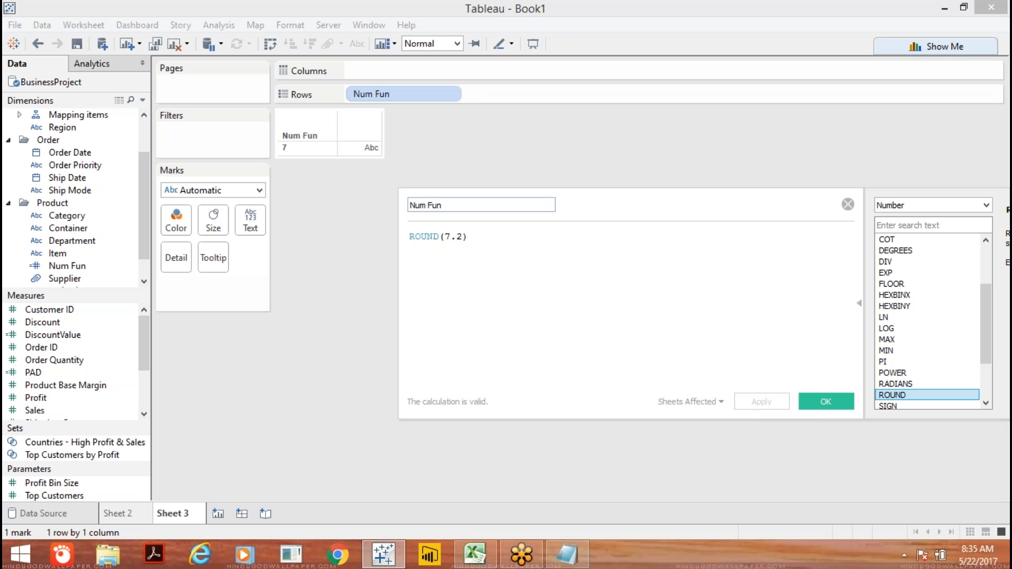
Change the number in the Num Fun ROUND formula to 7.6 and apply it.
left_click(462, 235)
key("BackSpace")
type("6")
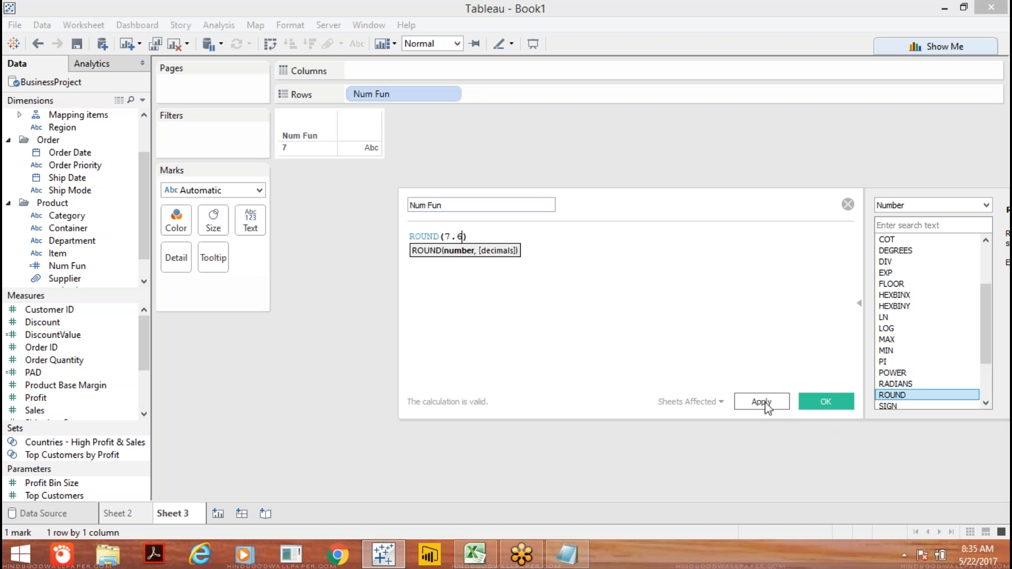
left_click(762, 402)
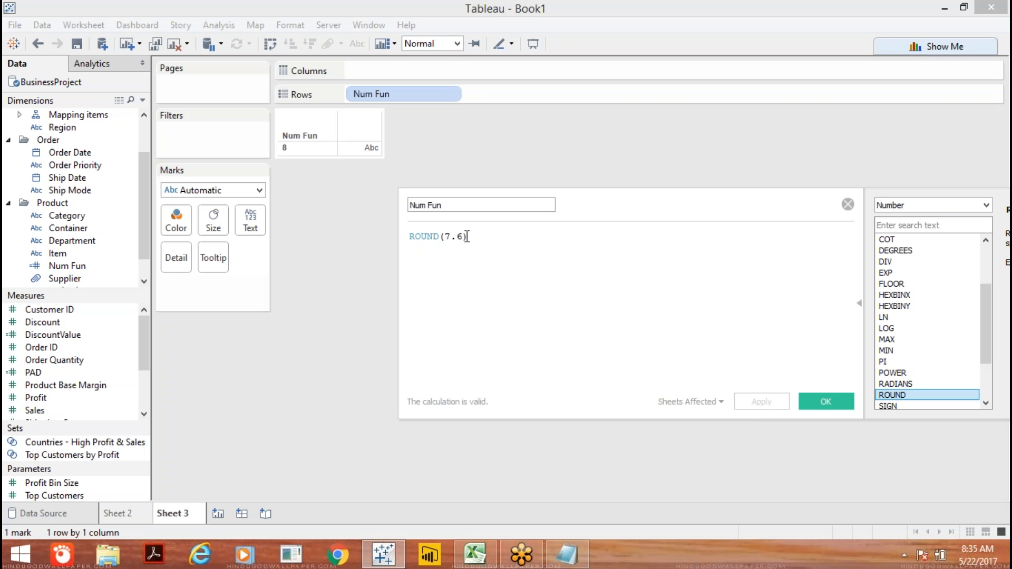
Replace the Num Fun formula with FLOOR(6.9) and apply it.
key("BackSpace")
key("BackSpace")
key("BackSpace")
key("BackSpace")
key("BackSpace")
key("BackSpace")
key("BackSpace")
key("BackSpace")
key("BackSpace")
key("BackSpace")
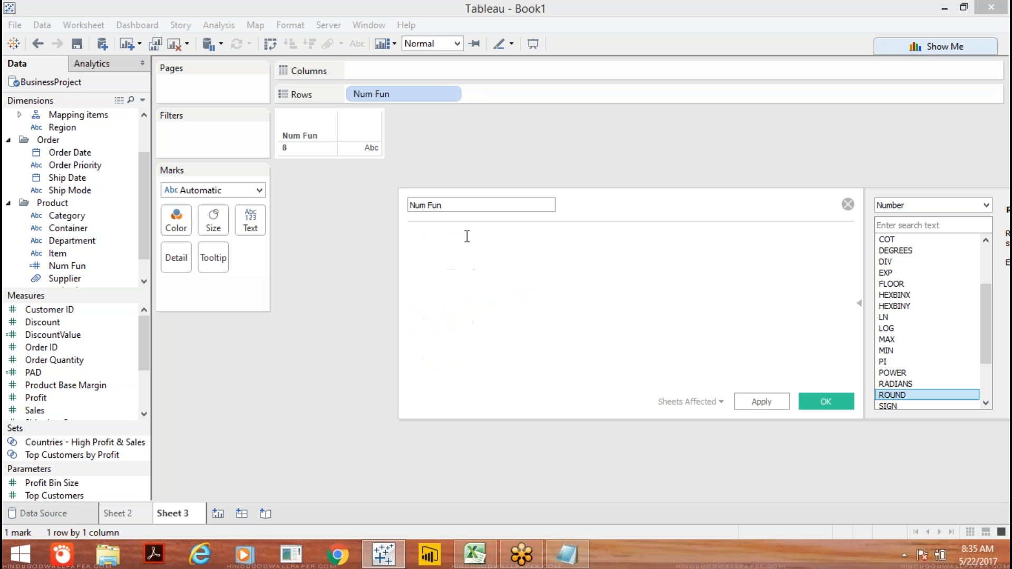
type("fl")
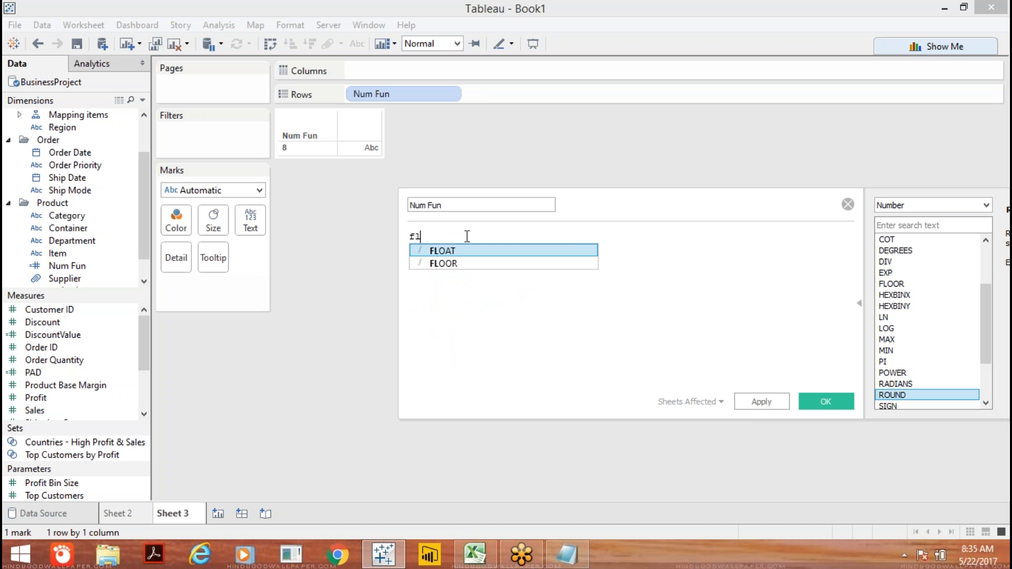
type("oor")
key("Return")
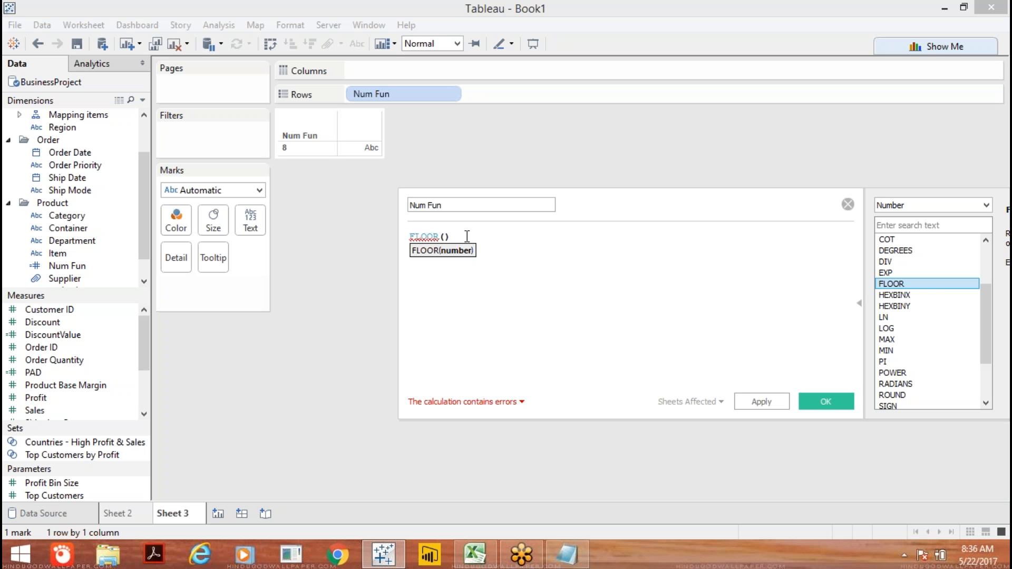
type("6.9")
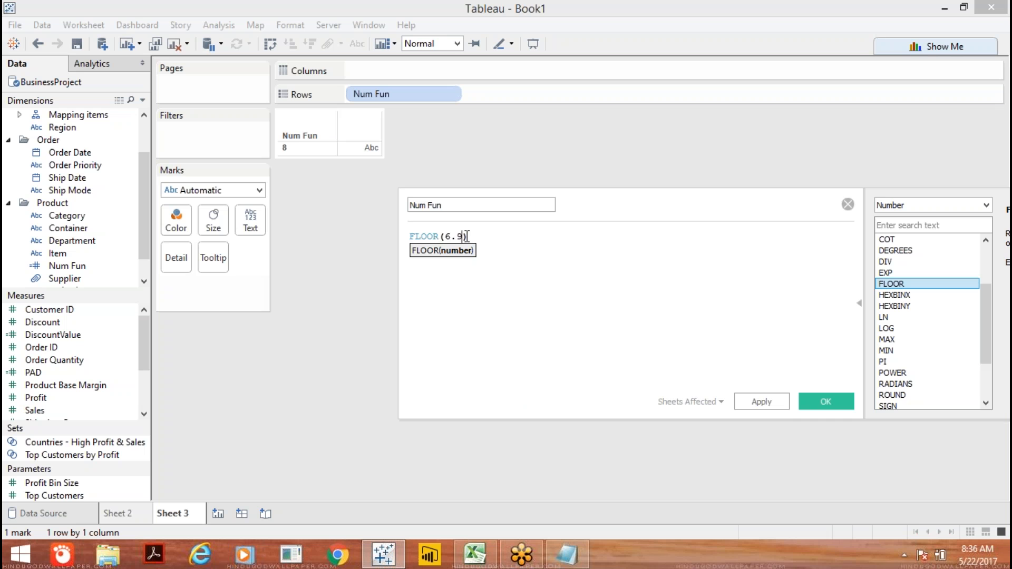
left_click(760, 400)
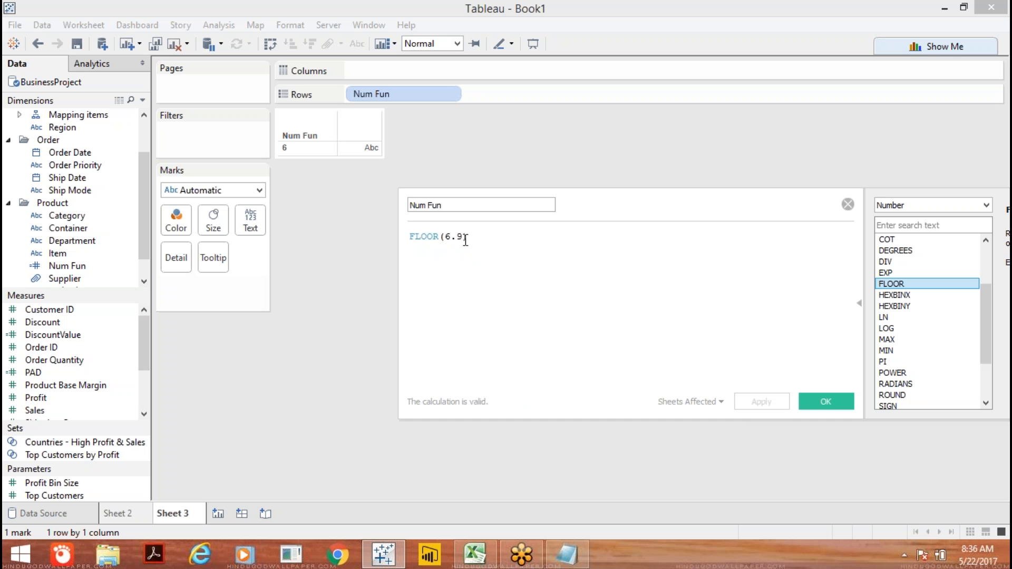
Change the number in the Num Fun FLOOR formula to 6.1 and apply it.
left_click(462, 237)
key("BackSpace")
type("1")
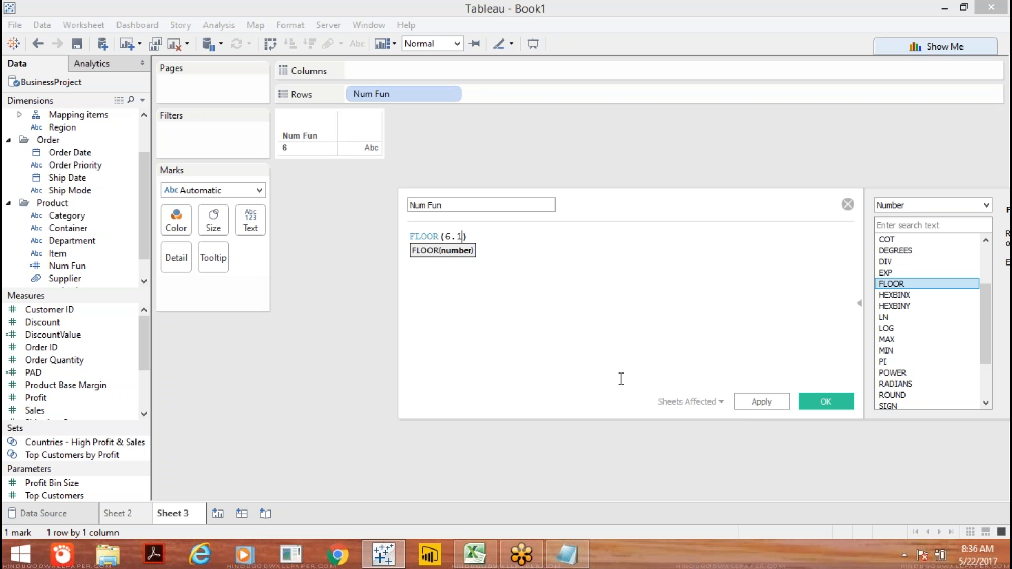
left_click(757, 402)
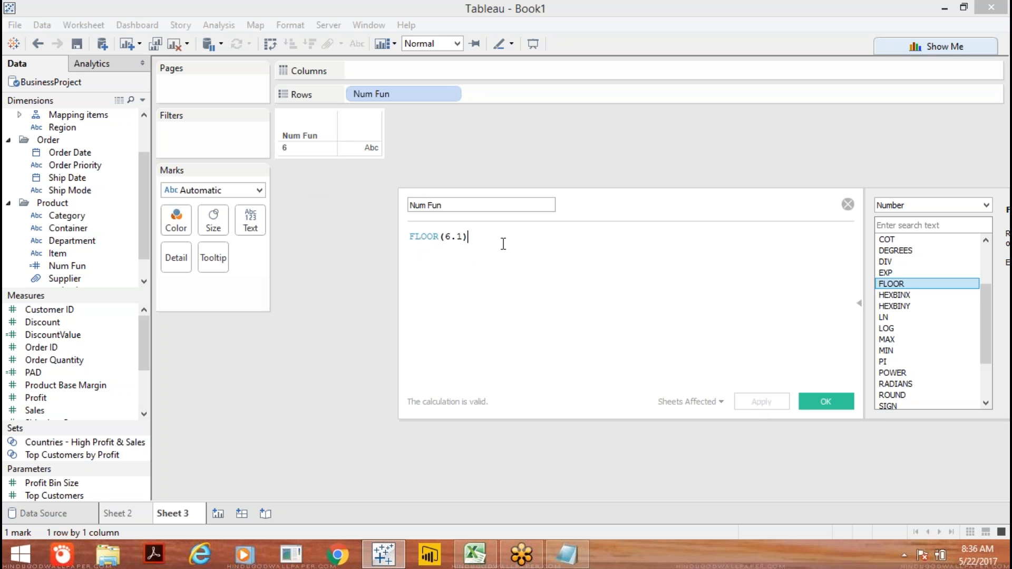
Replace the Num Fun formula with CEILING(7.2) and apply it.
key("BackSpace")
key("BackSpace")
key("BackSpace")
key("BackSpace")
key("BackSpace")
key("BackSpace")
key("BackSpace")
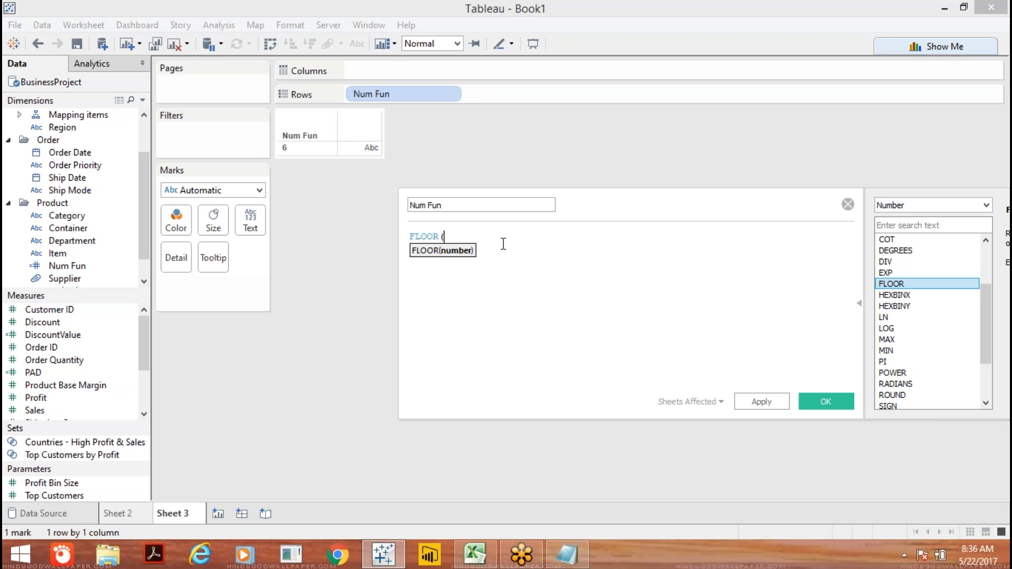
key("BackSpace")
key("BackSpace")
key("BackSpace")
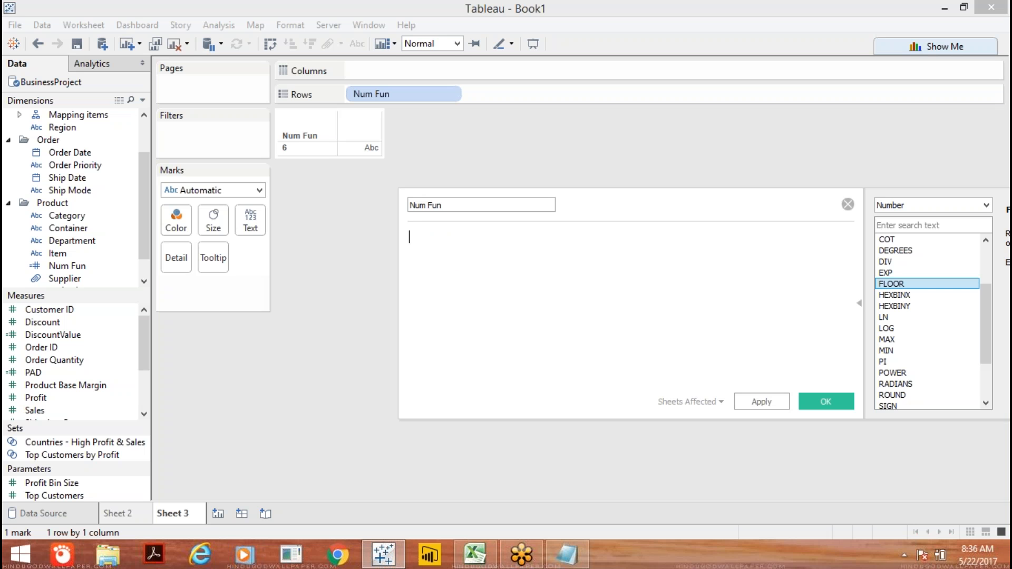
type("ce")
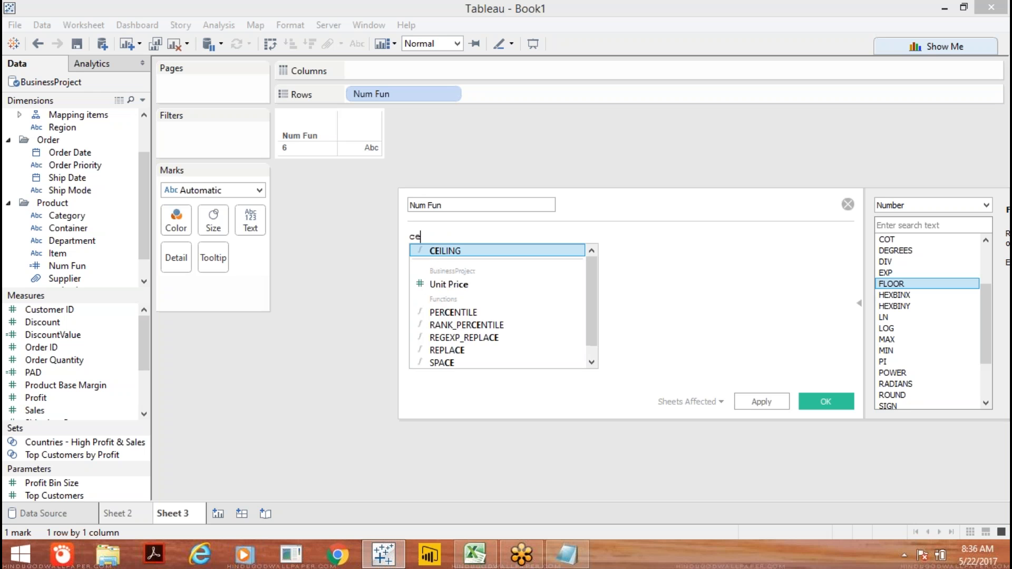
key("Return")
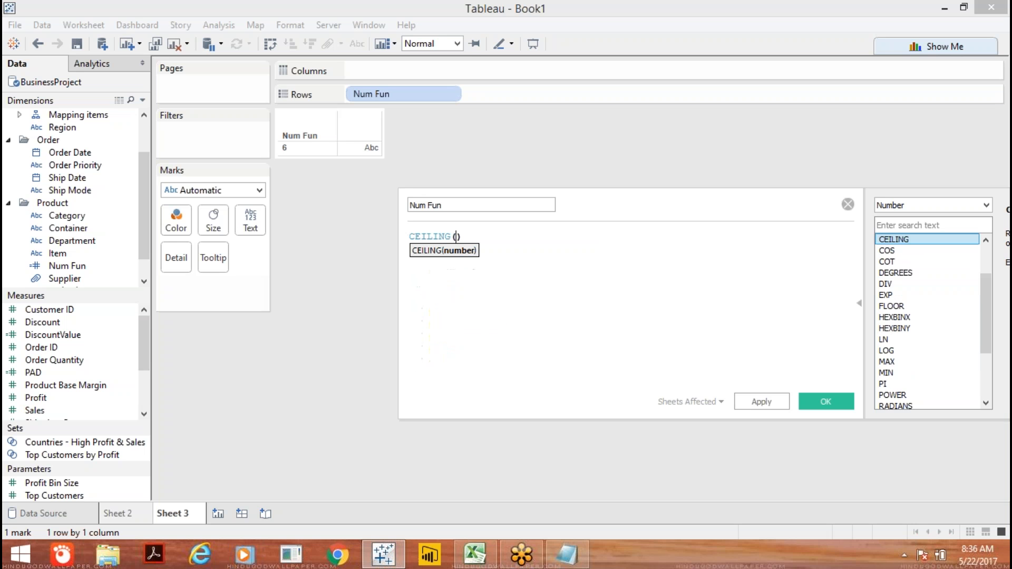
type("7.2")
left_click(748, 396)
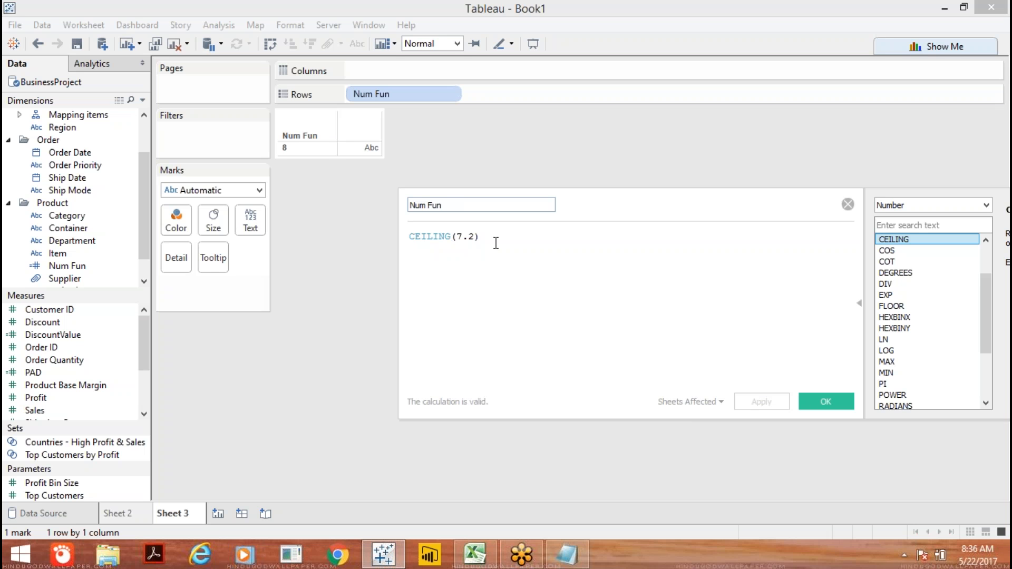
Replace the Num Fun formula with DIV(10,2) and apply it.
key("ctrl+a")
key("BackSpace")
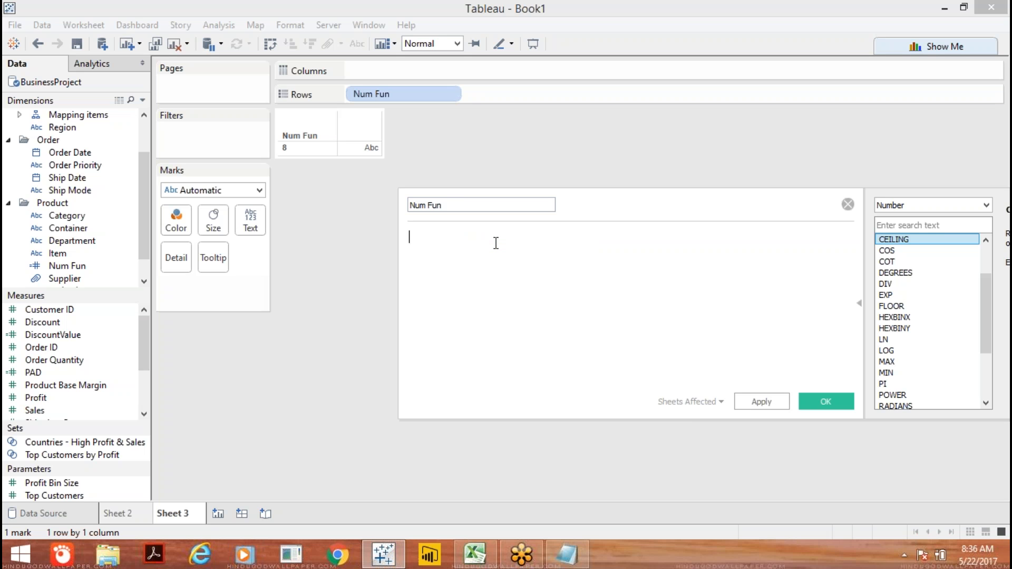
type("di")
key("Down")
key("Down")
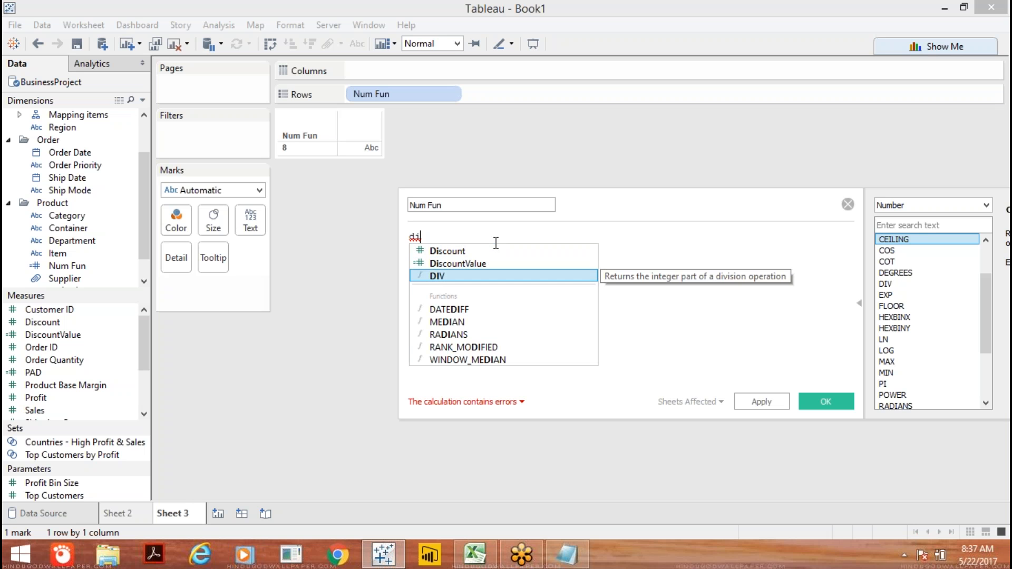
key("Return")
type("10,2")
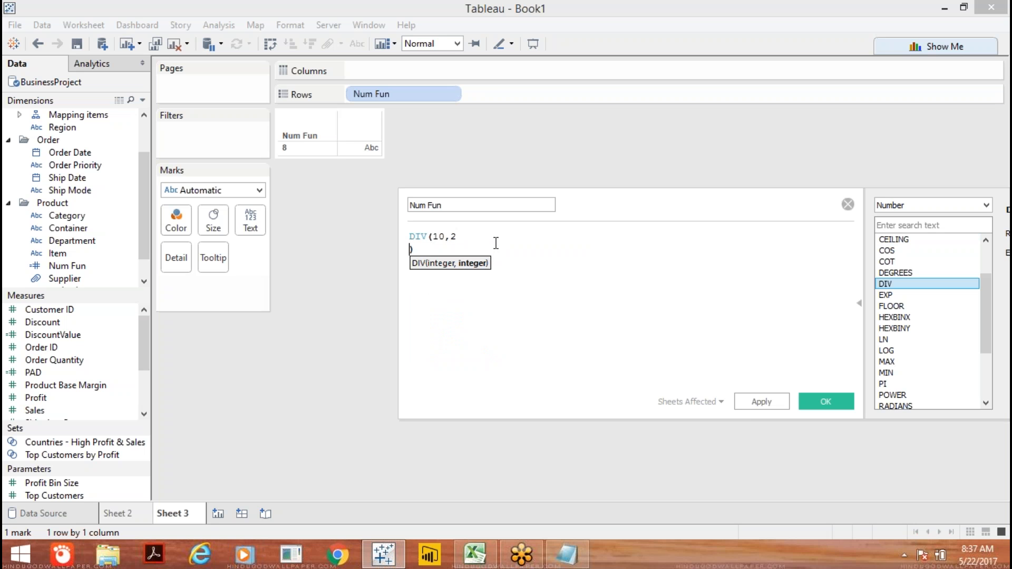
left_click(759, 403)
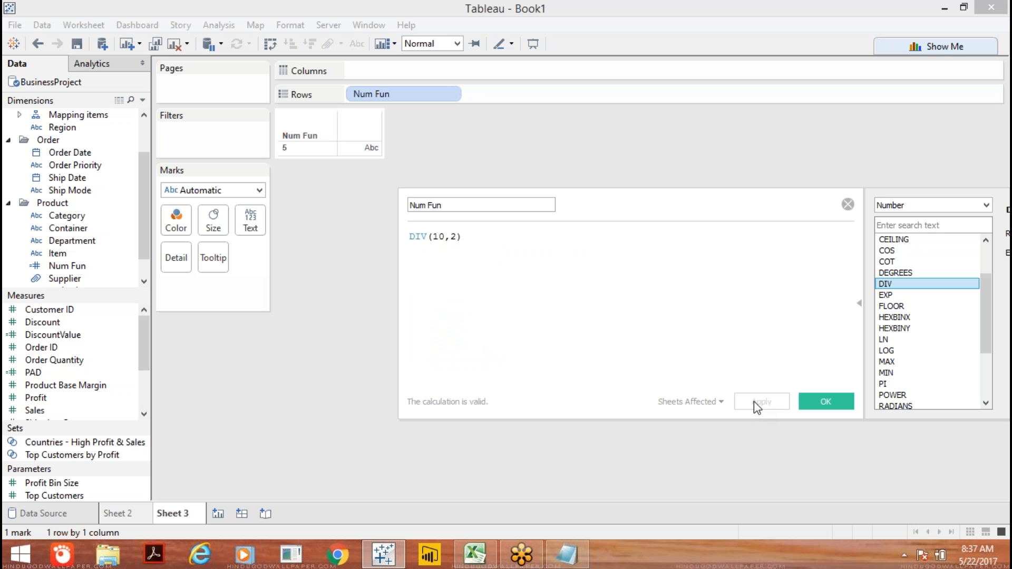
Replace the Num Fun formula with POWER(5,3) and apply it.
left_click(480, 243)
key("BackSpace")
key("BackSpace")
key("BackSpace")
key("BackSpace")
key("BackSpace")
key("BackSpace")
key("BackSpace")
key("BackSpace")
key("BackSpace")
type("po")
key("Down")
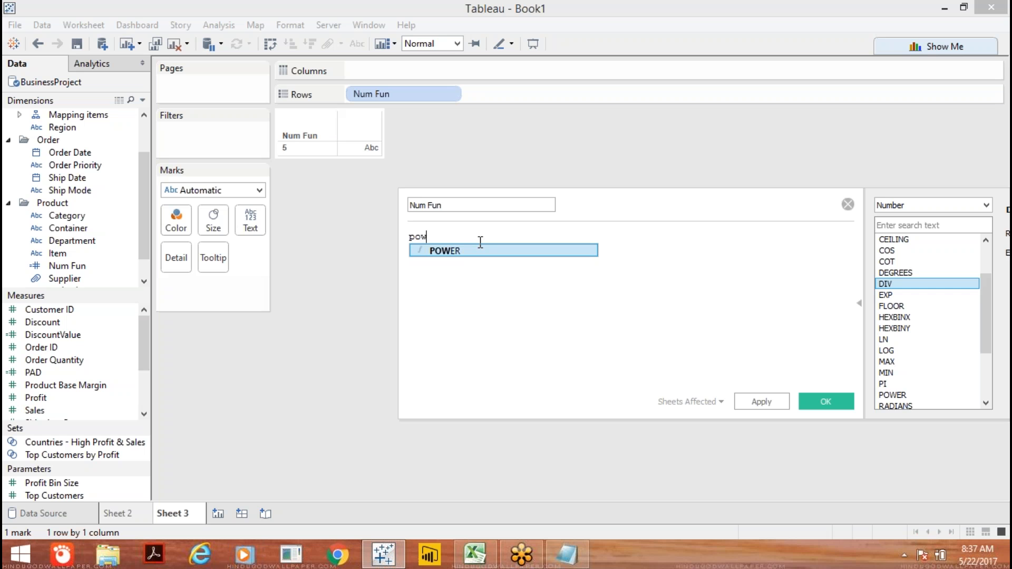
key("Return")
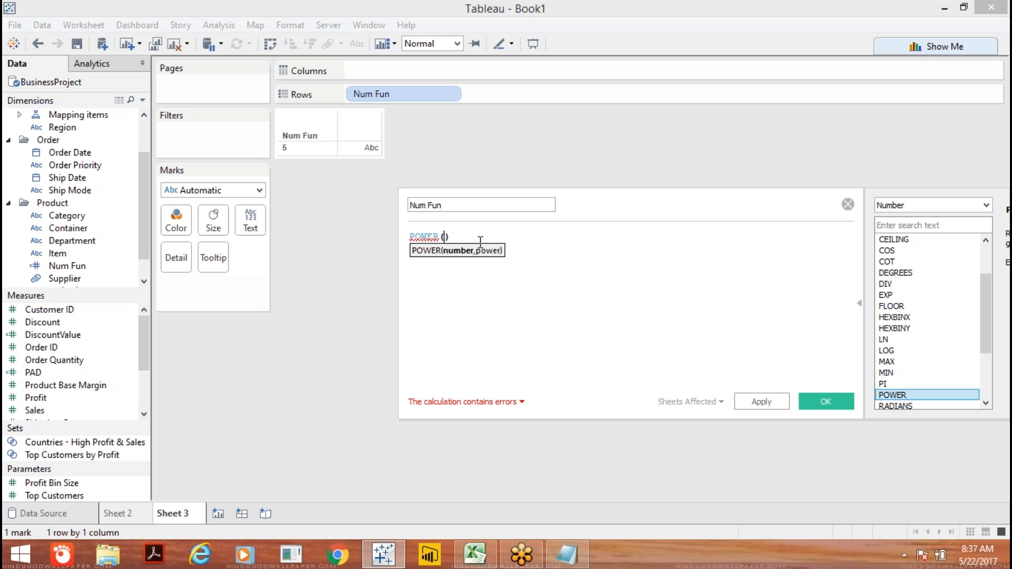
type("5,3")
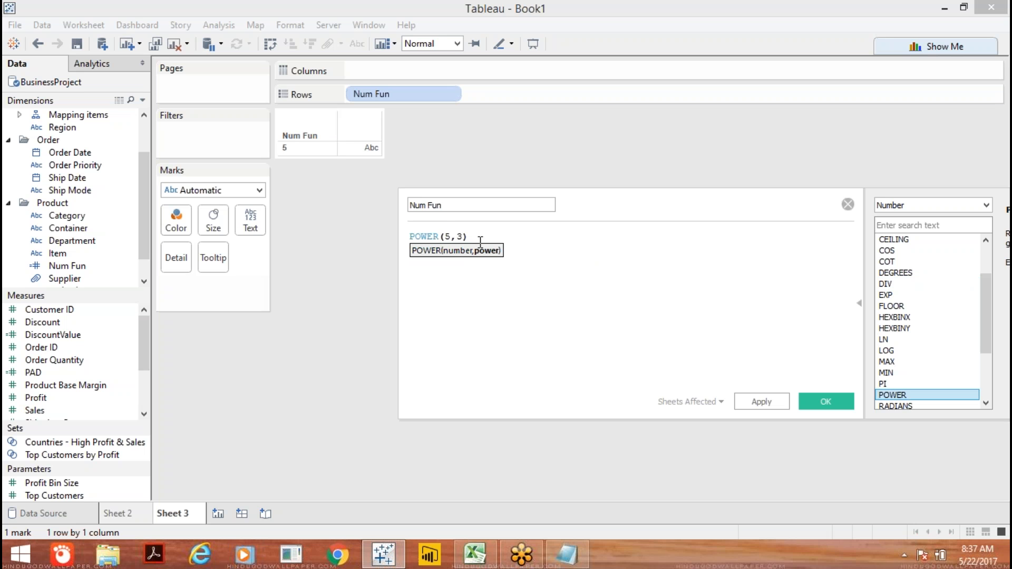
left_click(778, 403)
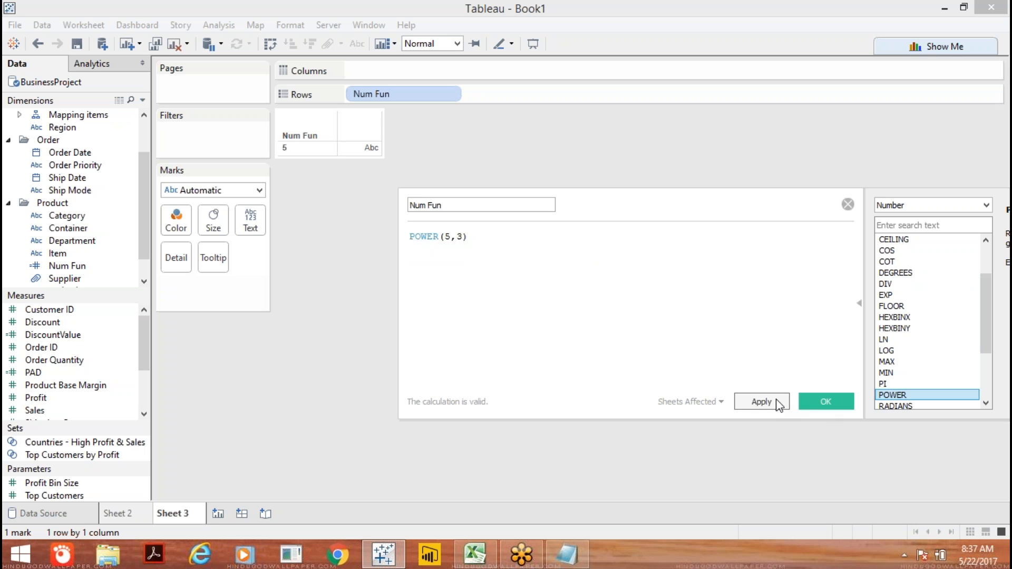
Replace the Num Fun formula with SQUARE(6) and apply it.
left_click(506, 237)
key("BackSpace")
key("BackSpace")
key("BackSpace")
key("BackSpace")
key("BackSpace")
key("BackSpace")
key("BackSpace")
key("BackSpace")
key("BackSpace")
key("BackSpace")
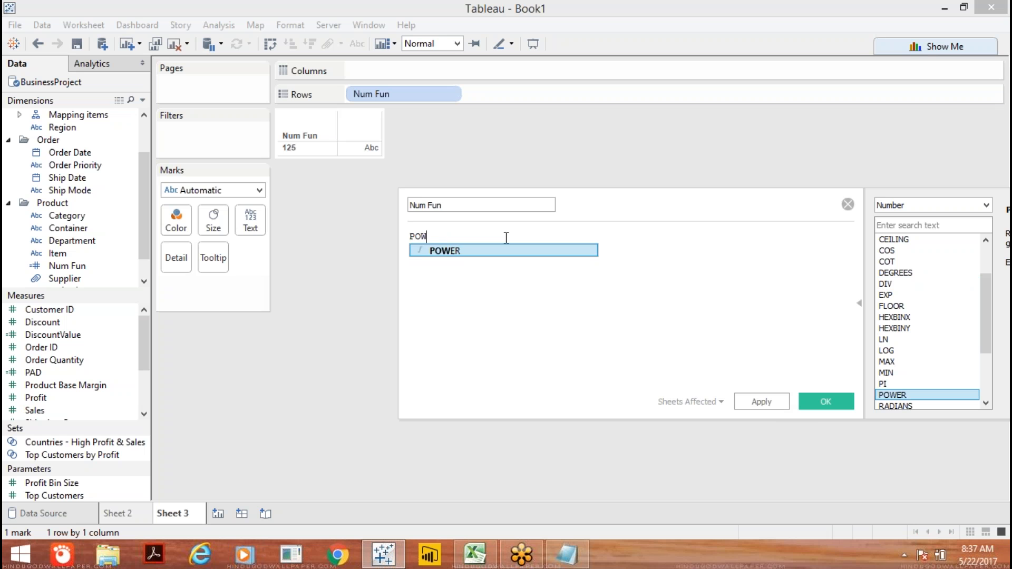
type("square")
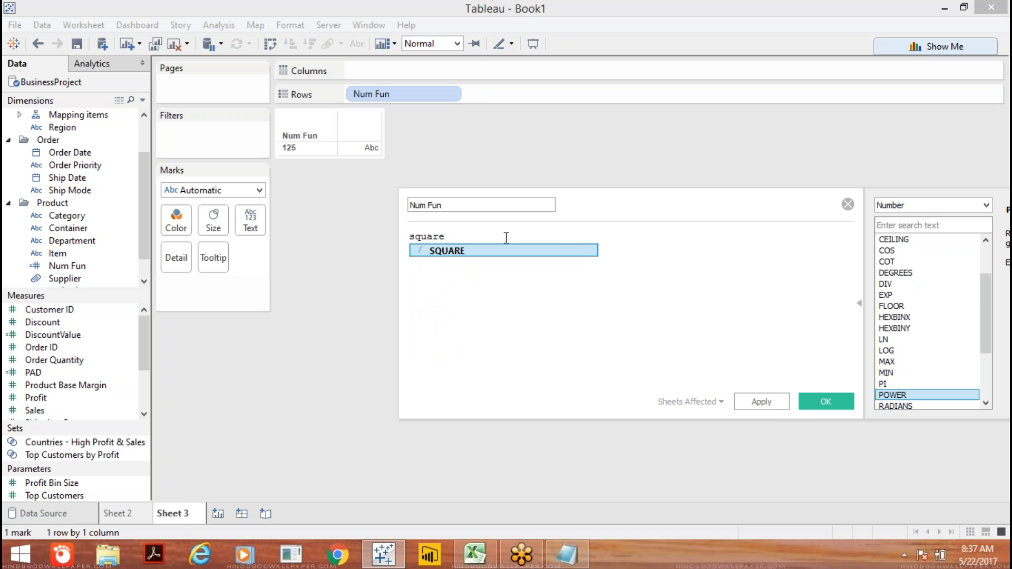
key("Return")
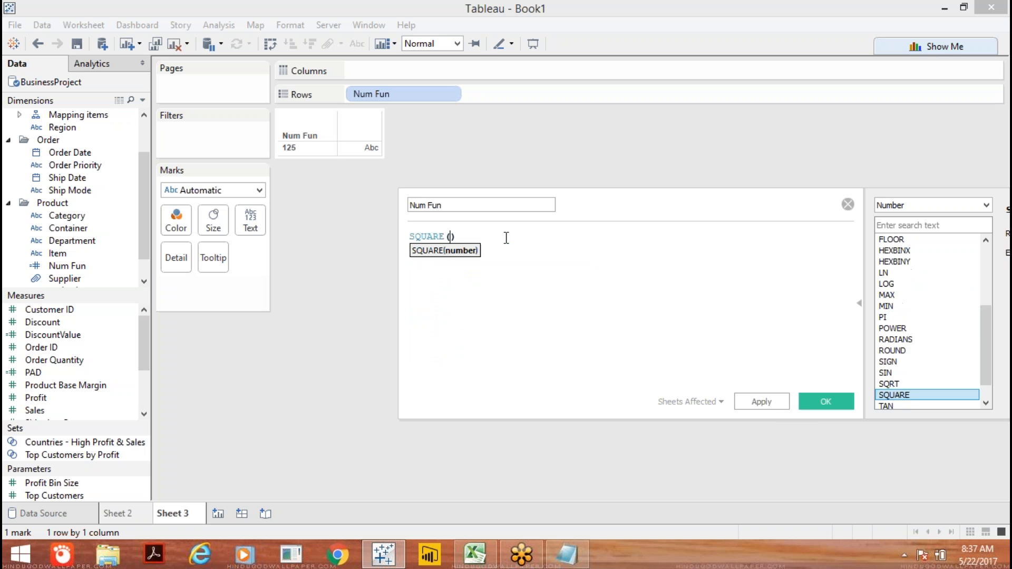
type("6")
key("Return")
key("BackSpace")
left_click(758, 406)
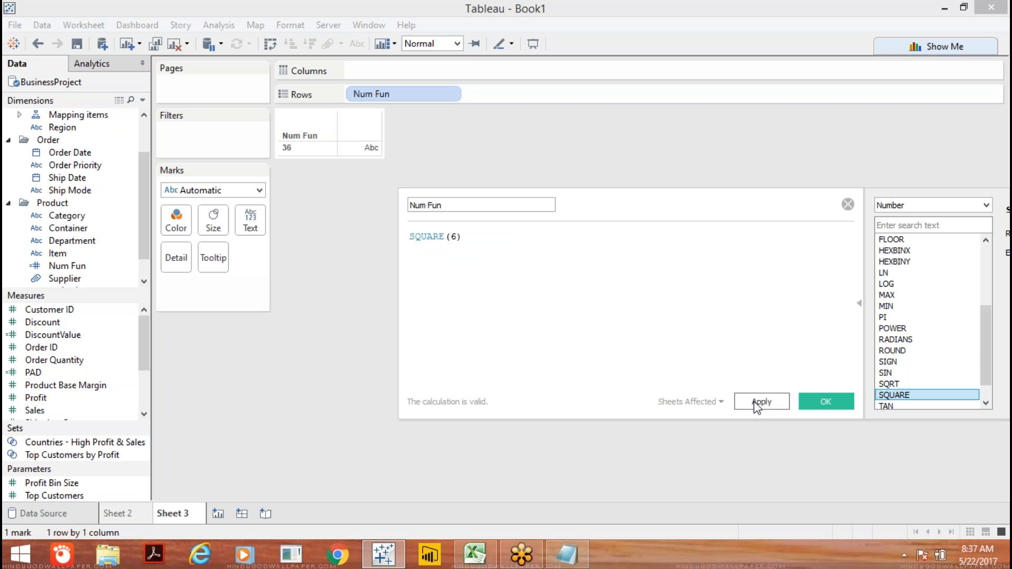
Replace the Num Fun formula with SQRT(144) and apply it.
left_click(536, 244)
key("BackSpace")
key("BackSpace")
key("BackSpace")
key("BackSpace")
key("BackSpace")
key("BackSpace")
key("BackSpace")
key("BackSpace")
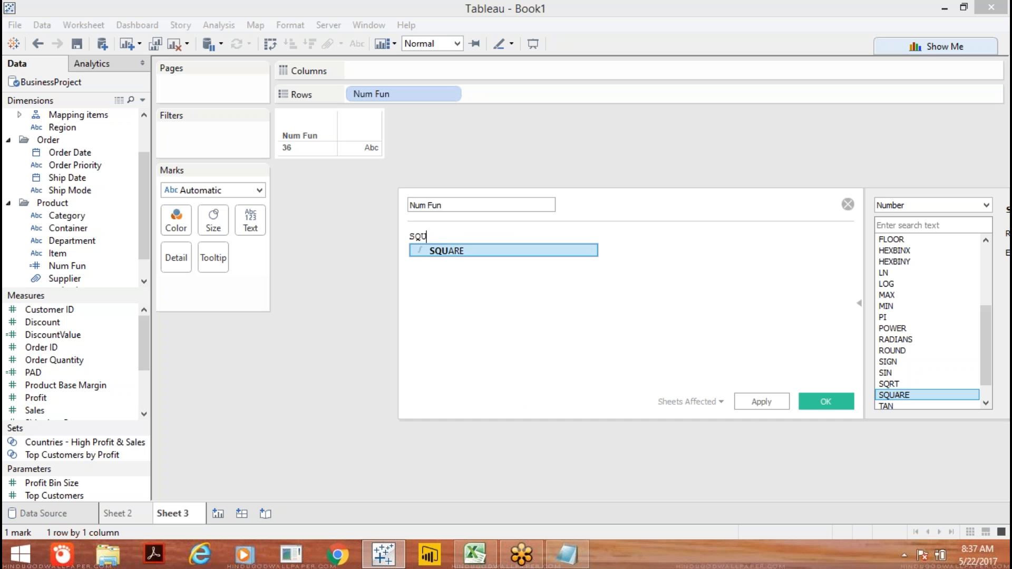
key("Return")
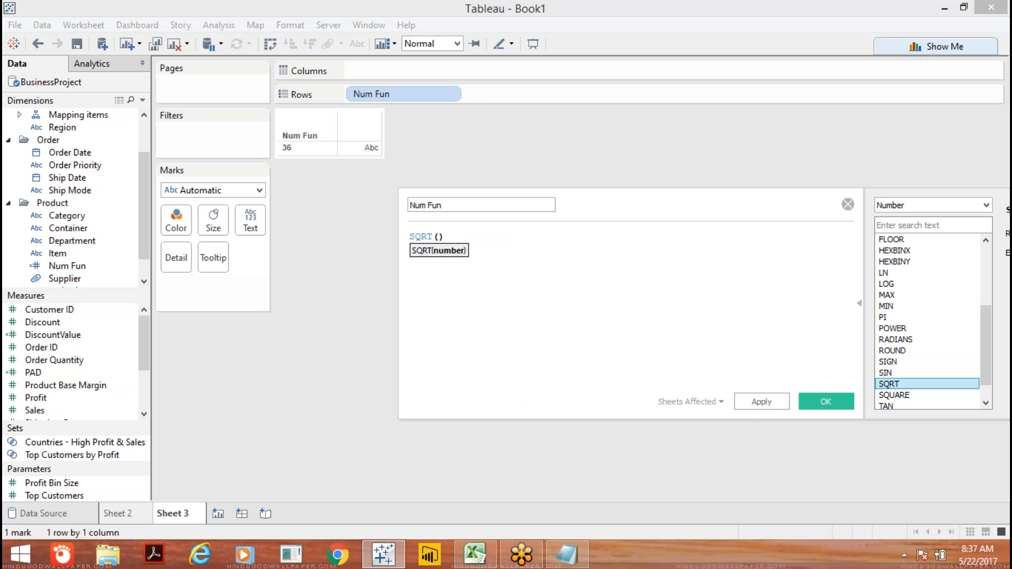
type("144")
left_click(761, 401)
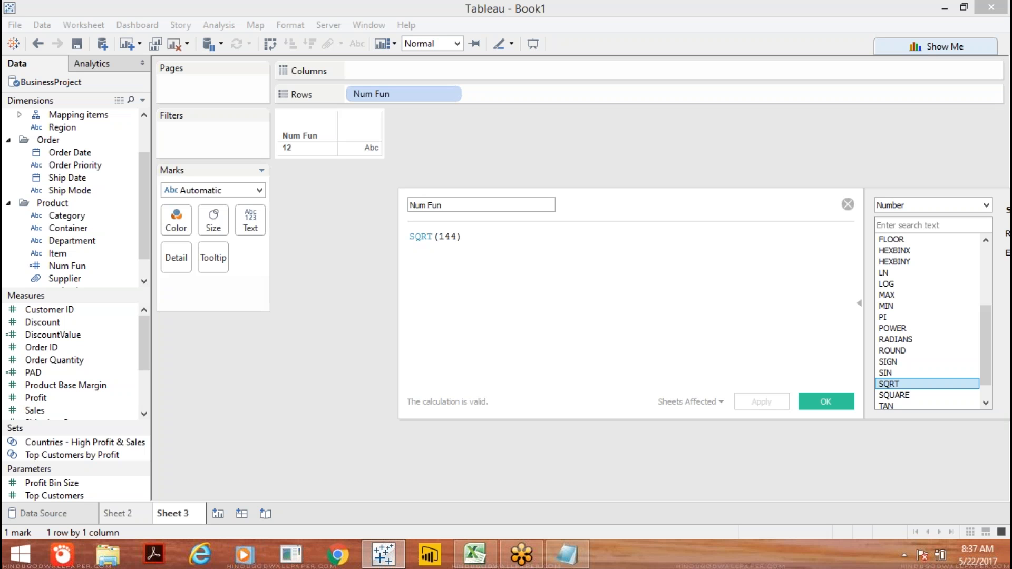
left_click(300, 149)
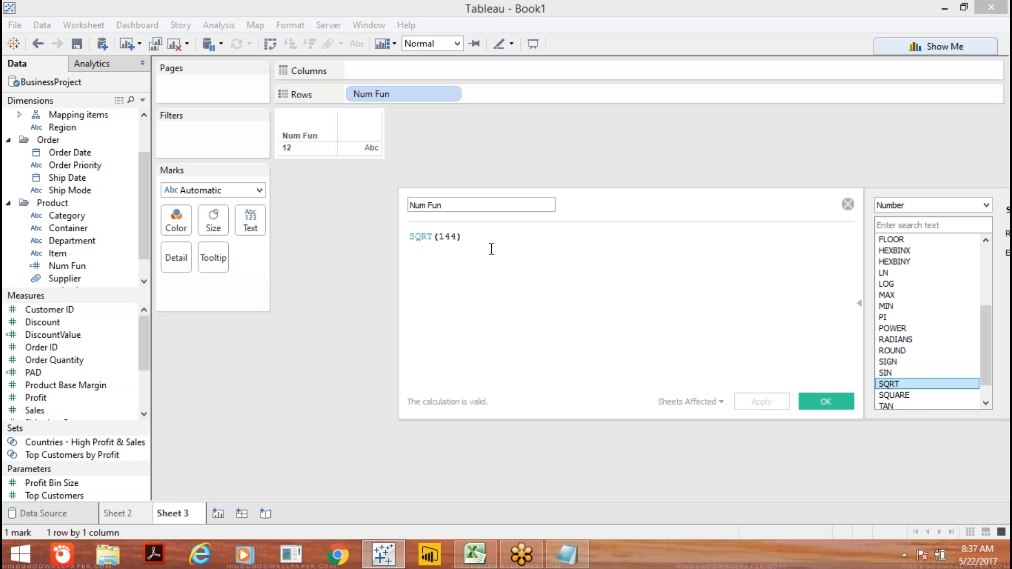
Clear the SQRT formula in Num Fun and start a ZN function in its place.
key("BackSpace")
key("BackSpace")
key("BackSpace")
key("BackSpace")
key("BackSpace")
key("BackSpace")
key("BackSpace")
key("BackSpace")
key("BackSpace")
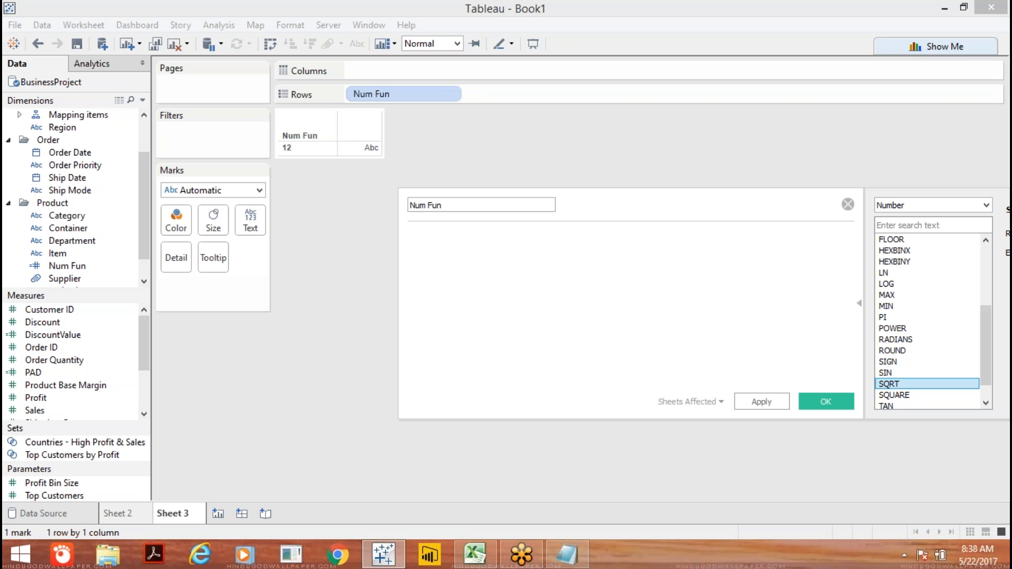
type("zn")
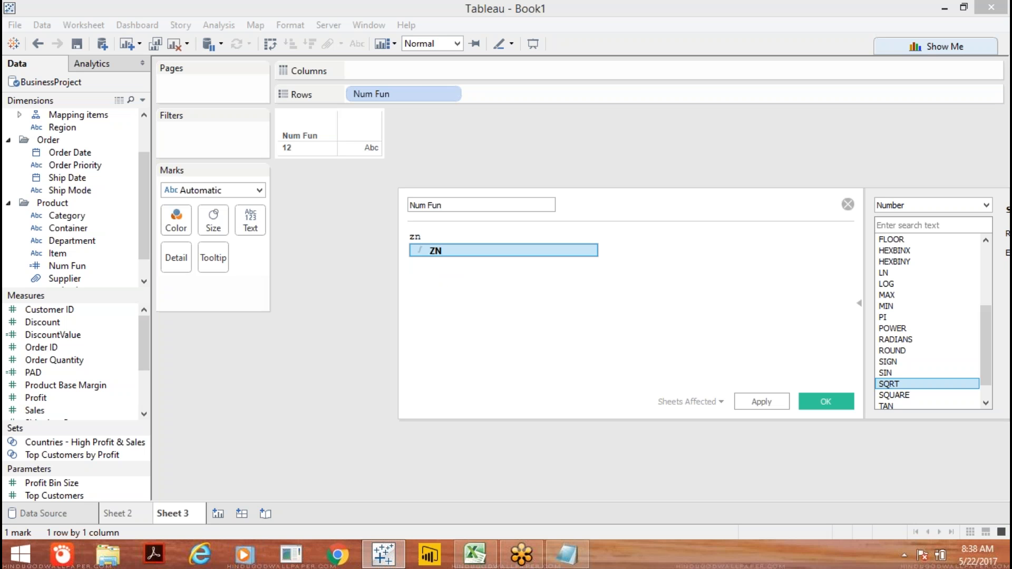
key("Return")
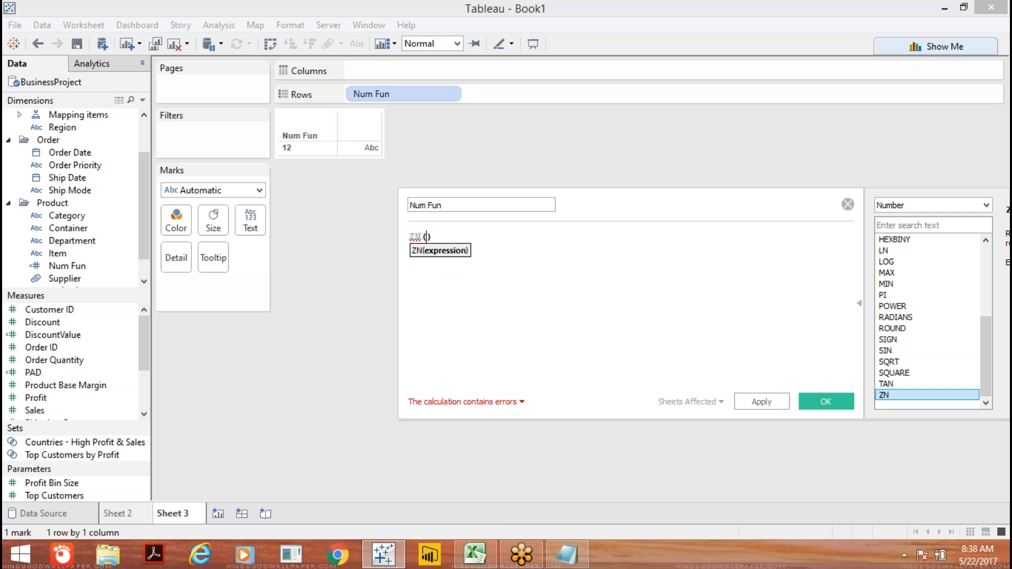
Switch to the XLDS workbook in Excel and copy the Item column A1:A7 from Sheet4 to the same range on a new sheet.
left_click(474, 553)
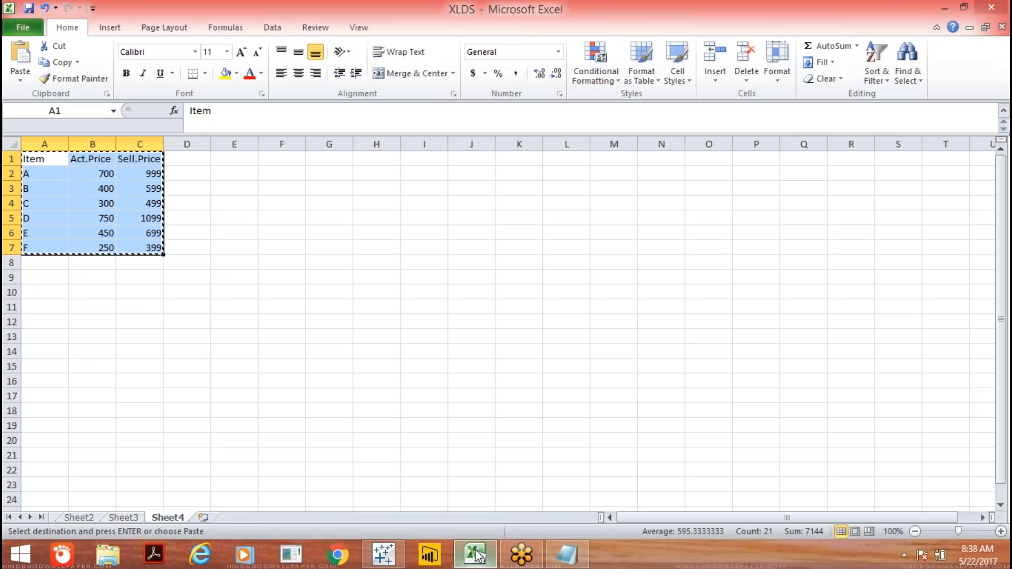
left_click(321, 363)
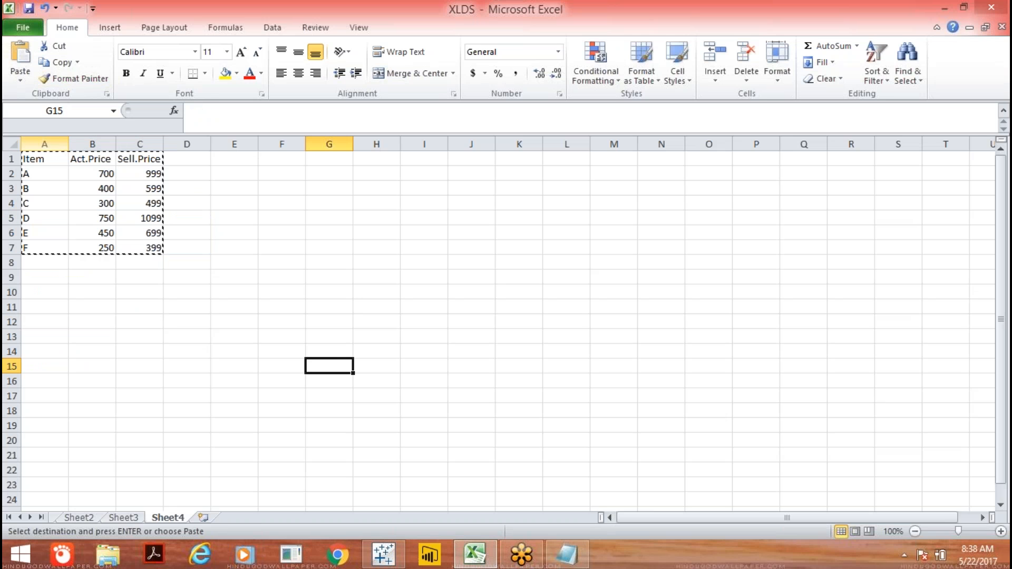
left_click(47, 159)
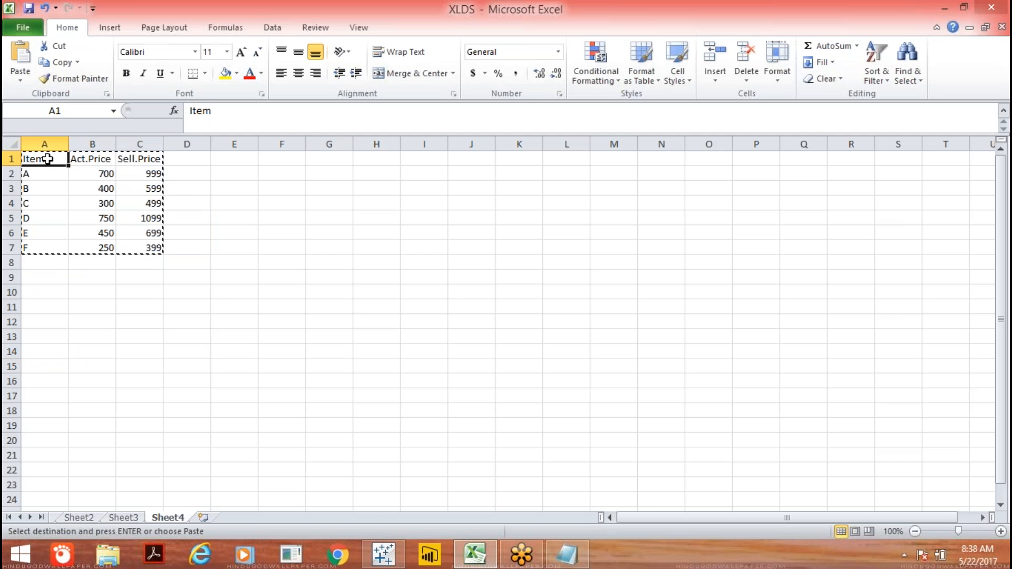
key("shift+Down")
key("shift+Down")
key("shift+Down")
key("shift+Down")
key("shift+Down")
key("shift+Down")
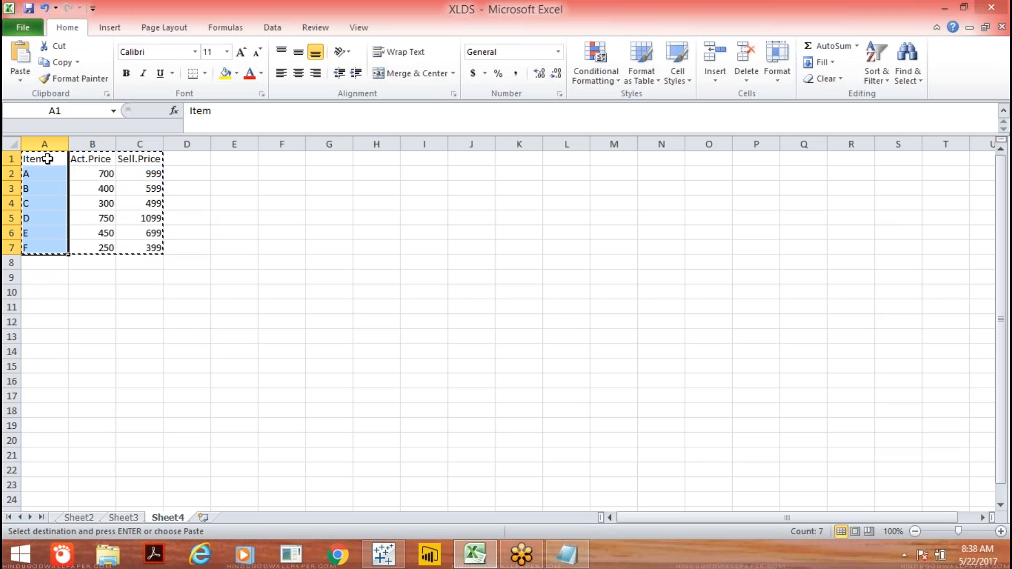
key("ctrl+c")
left_click(203, 517)
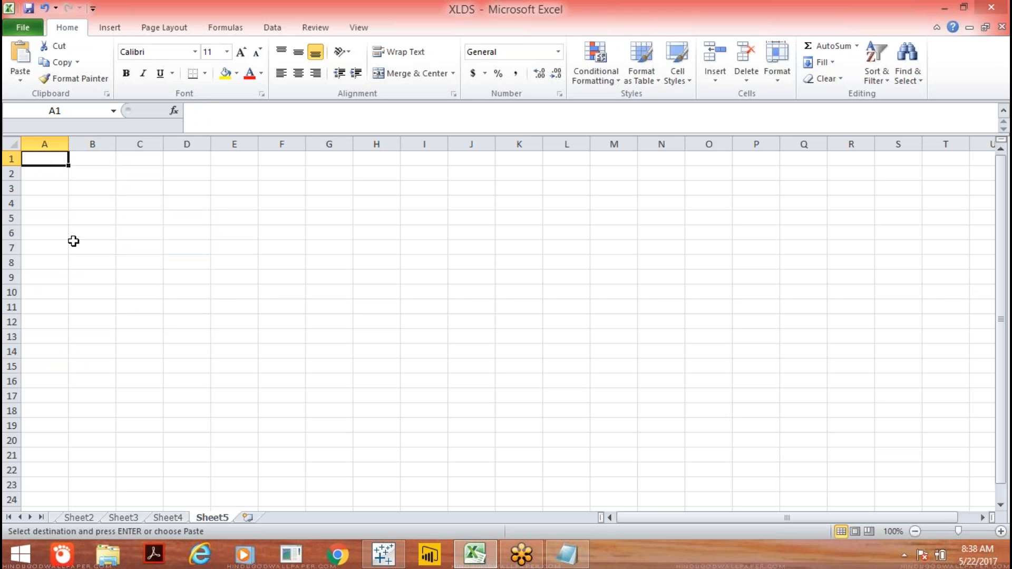
key("ctrl+v")
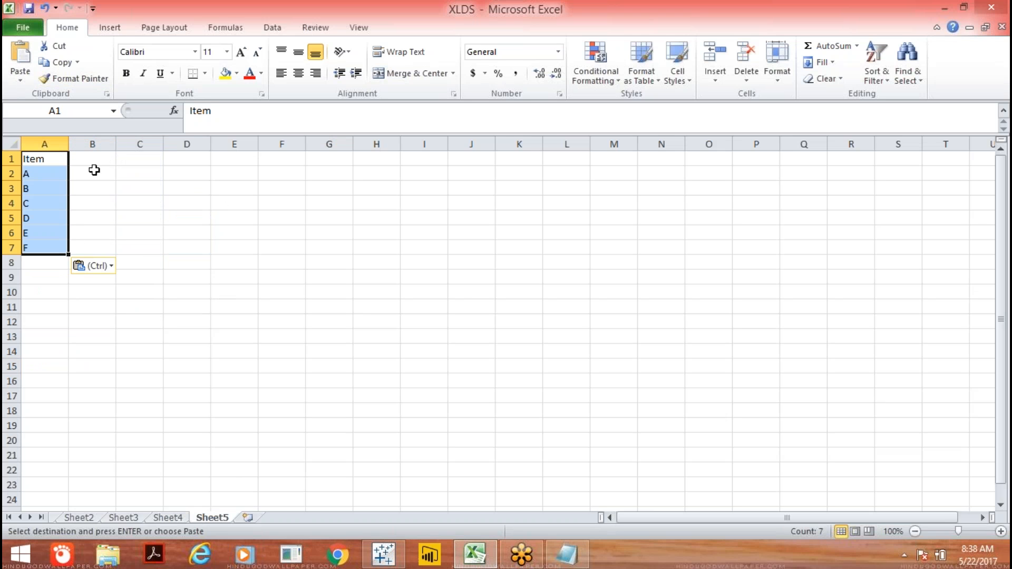
Add a QTY column with 100 for A, 200 for C, 300 for D and 400 for E, leaving B and F blank, and save the workbook.
left_click(94, 163)
type("QTY")
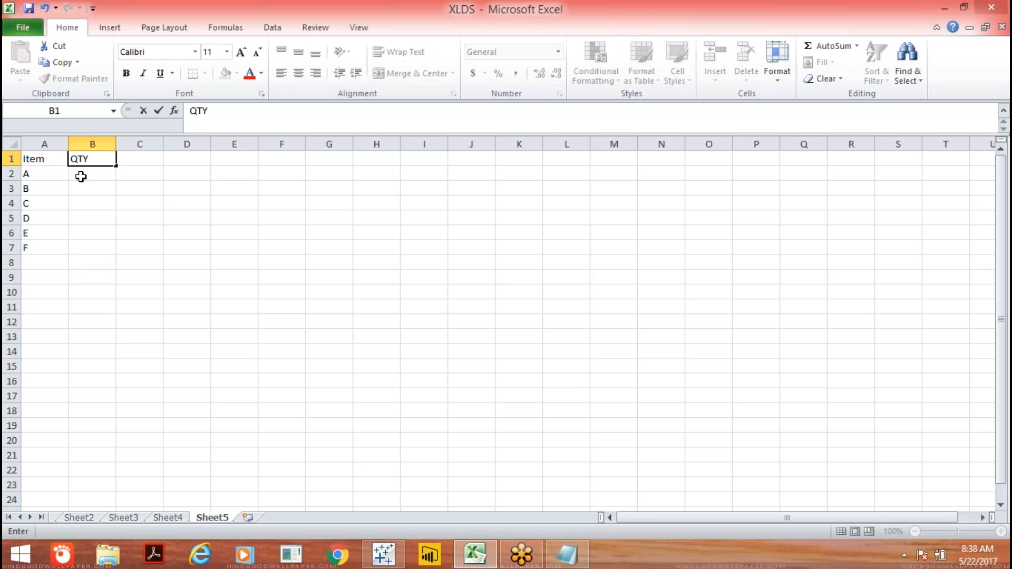
key("Return")
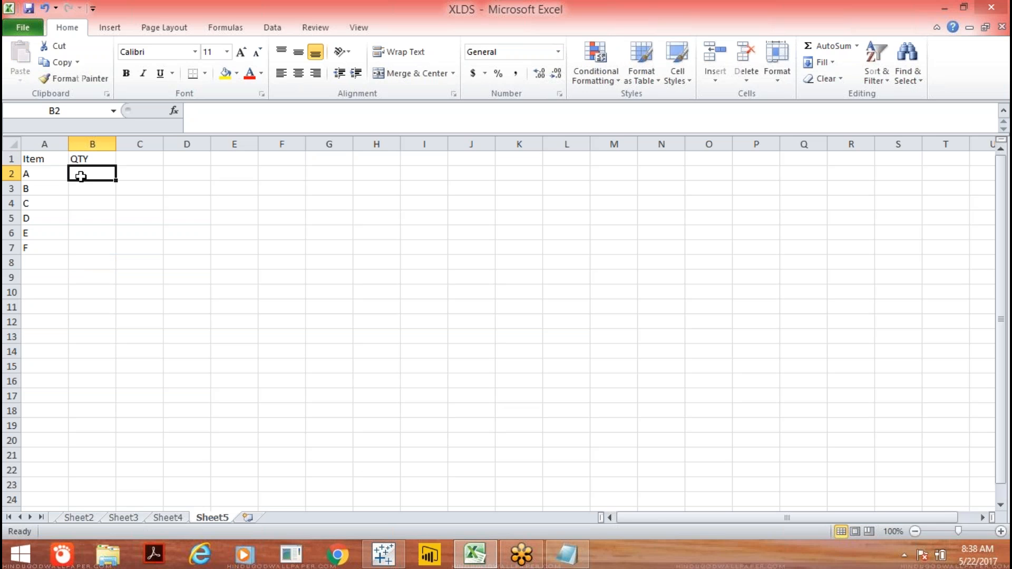
type("100")
key("Return")
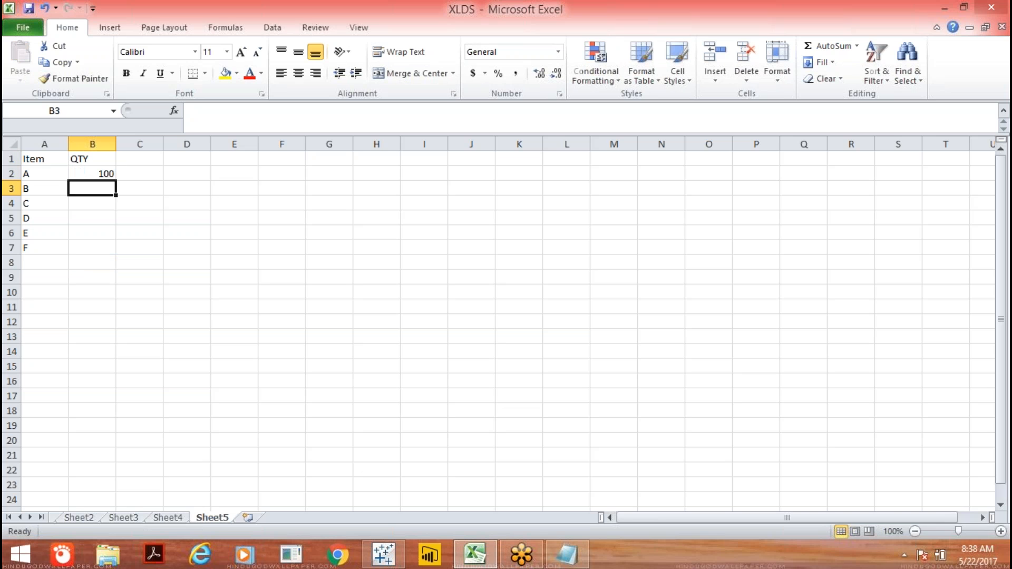
left_click(92, 202)
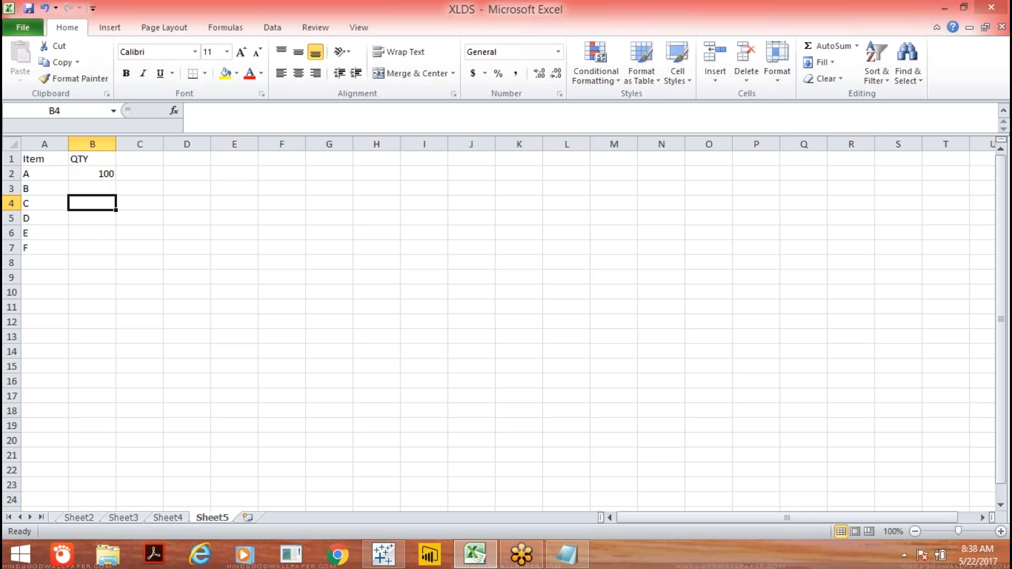
type("200")
key("Return")
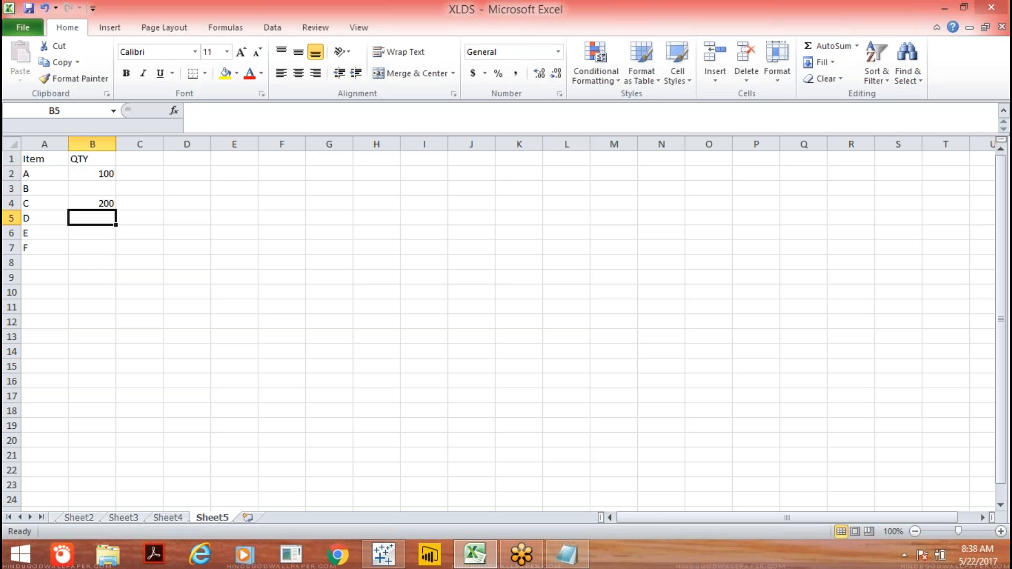
type("300")
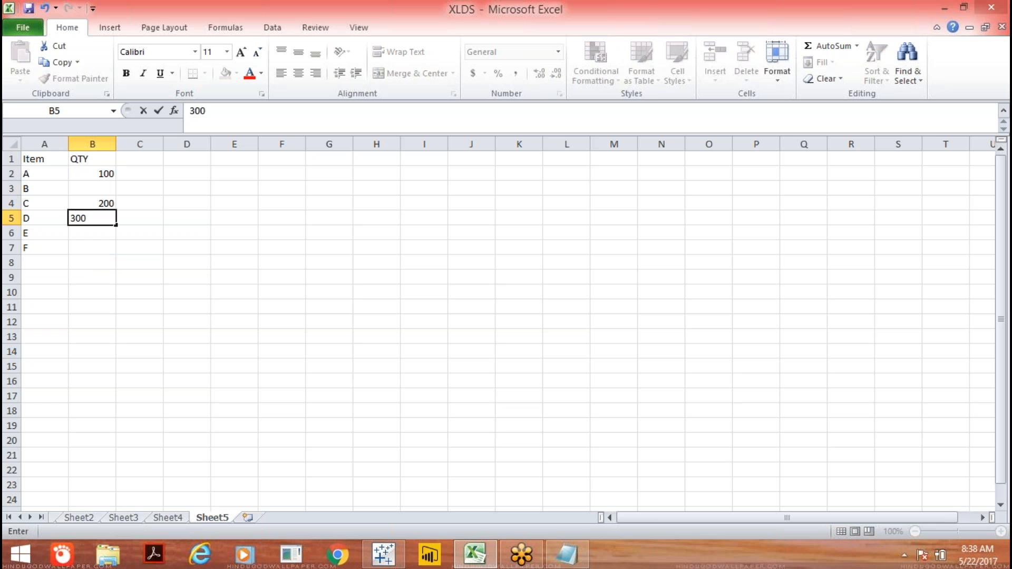
key("Return")
type("400")
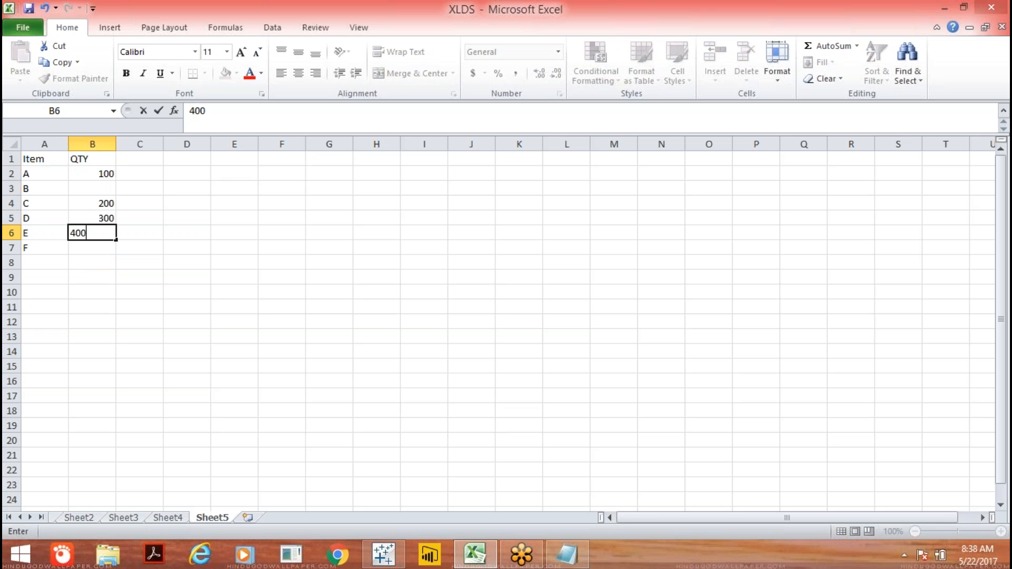
key("Return")
key("Return")
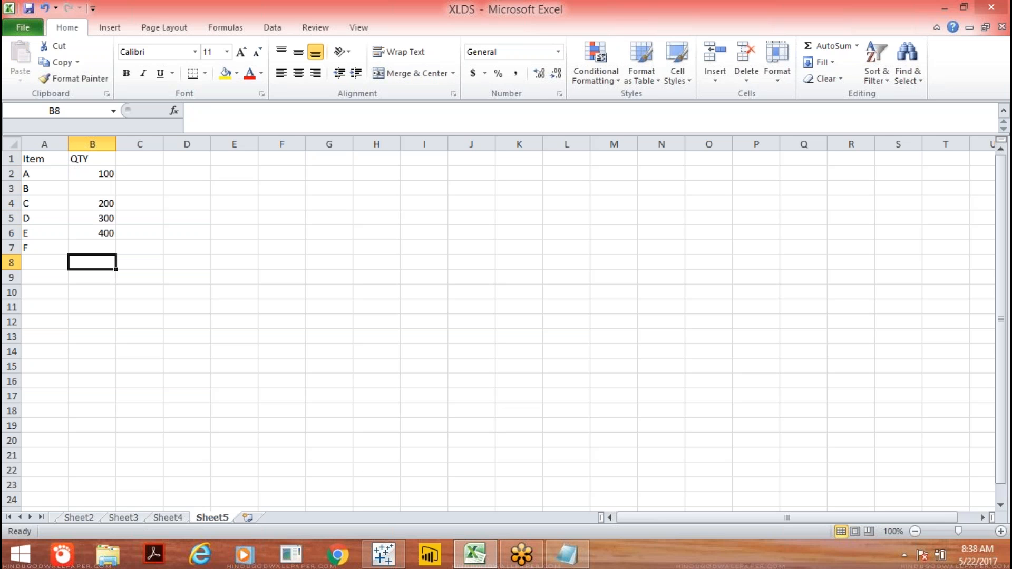
left_click(28, 9)
Switch back to Tableau, discard the open Num Fun formula edit, and open a new blank workbook in a maximized window.
left_click(389, 562)
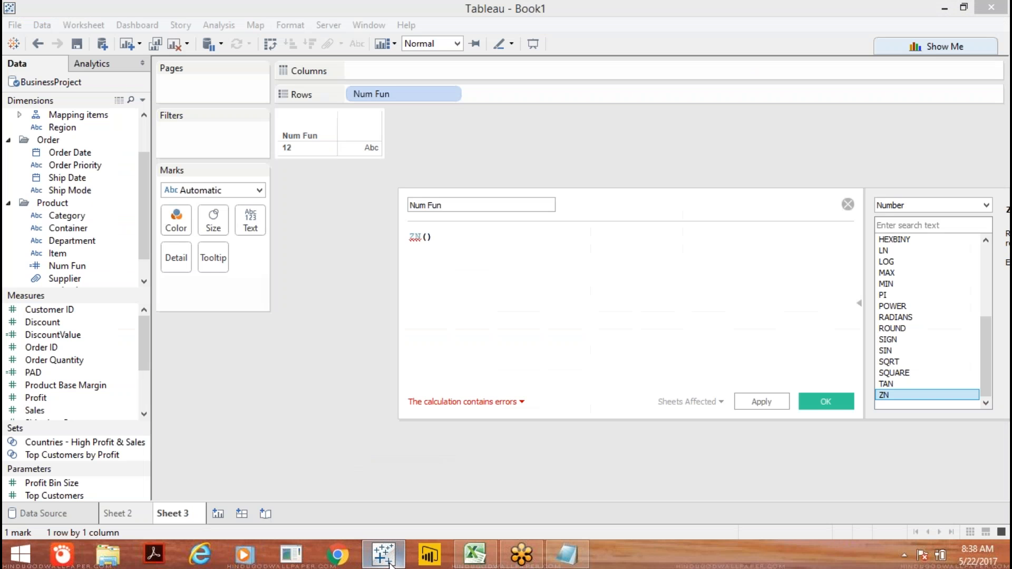
left_click(848, 205)
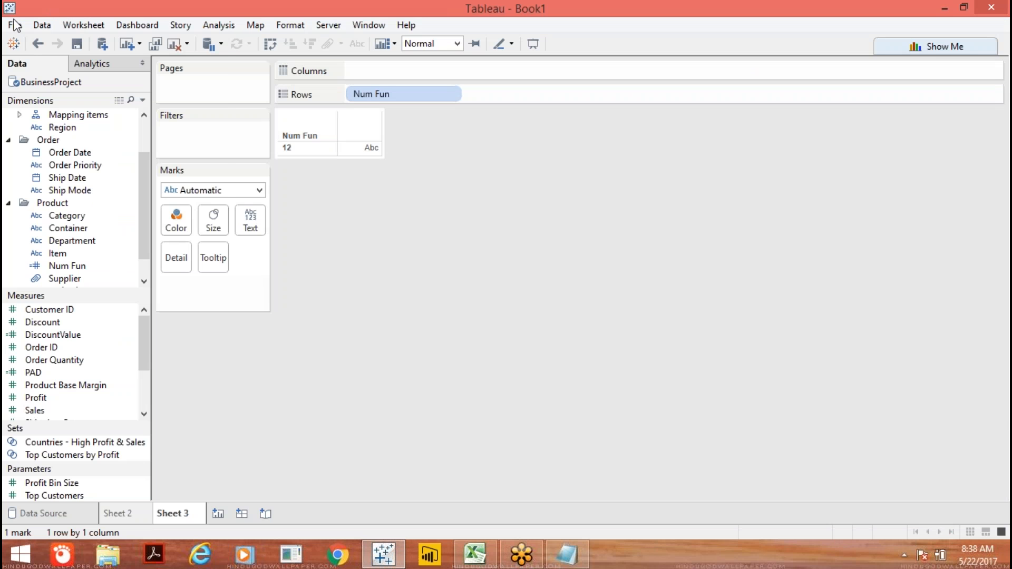
left_click(42, 24)
mouse_move(15, 25)
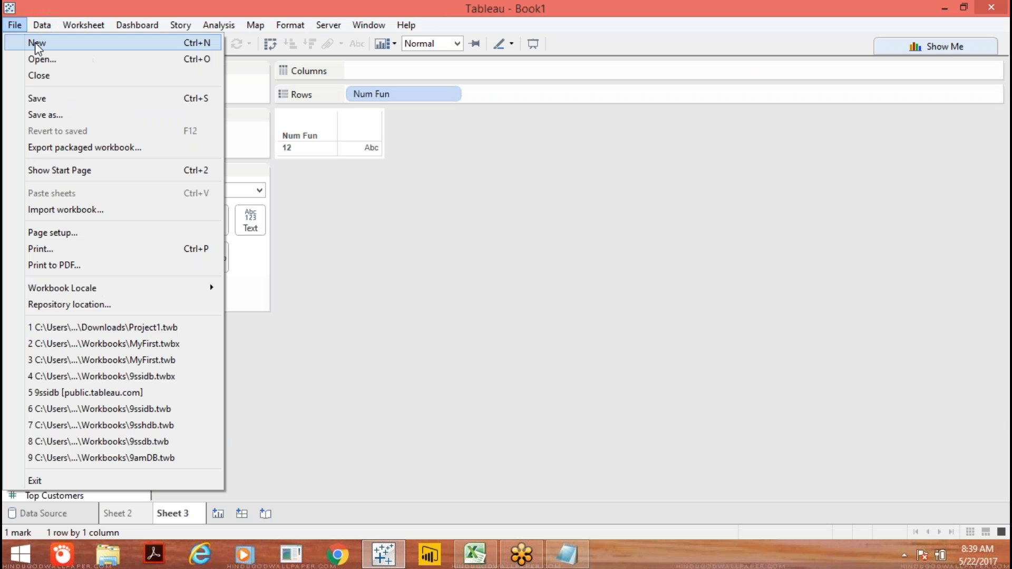
key("Escape")
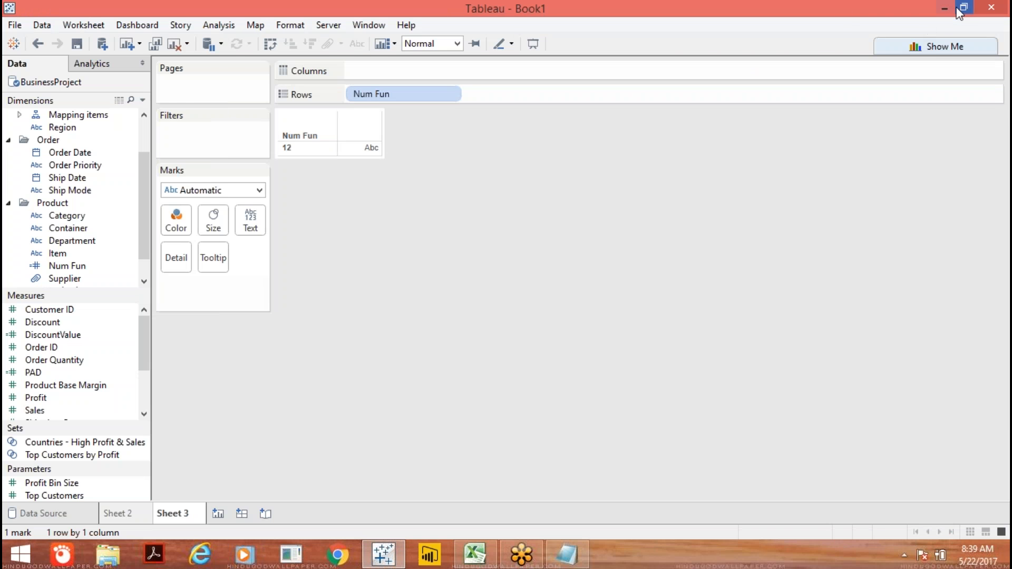
left_click(942, 13)
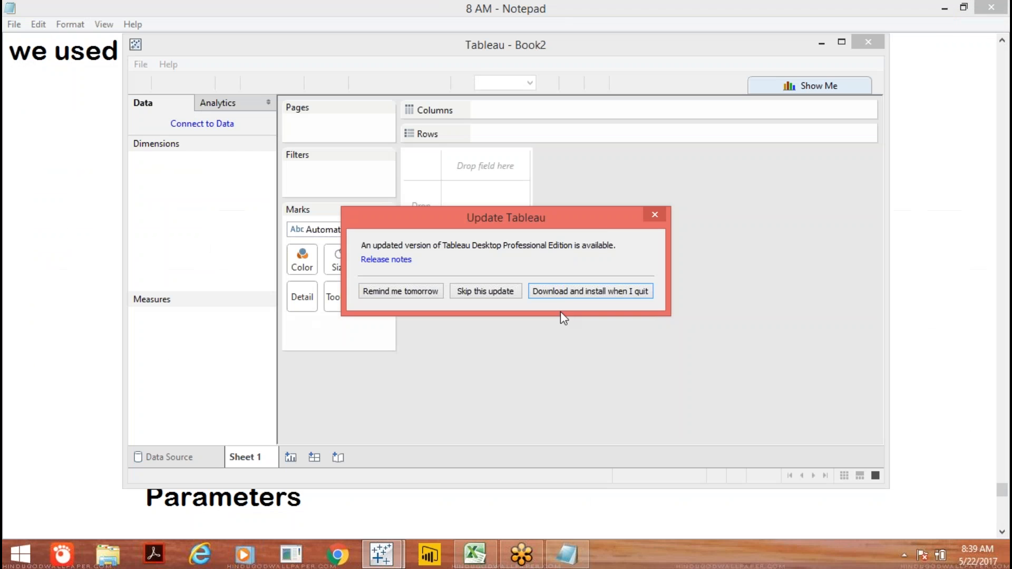
left_click(662, 216)
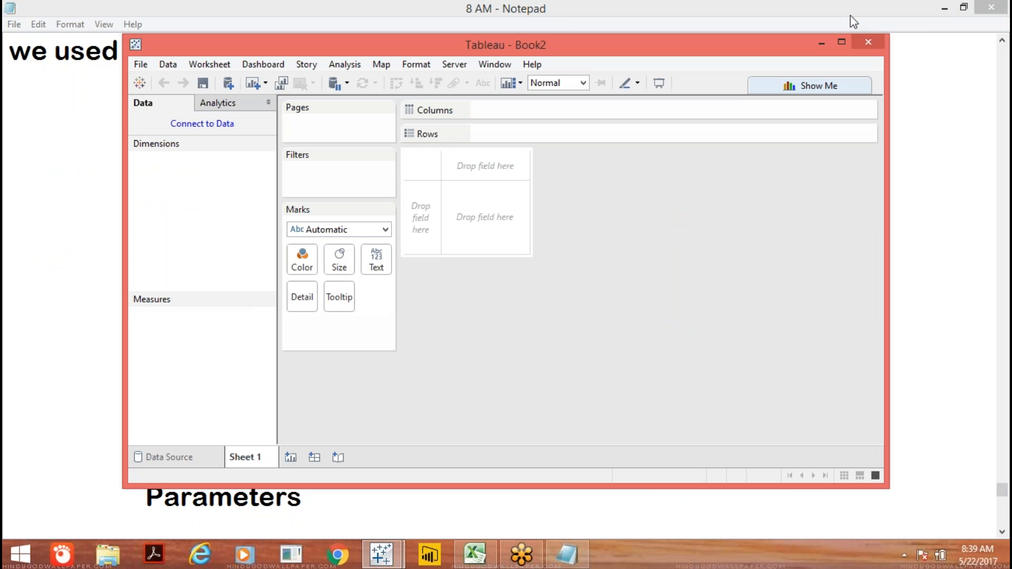
left_click(842, 41)
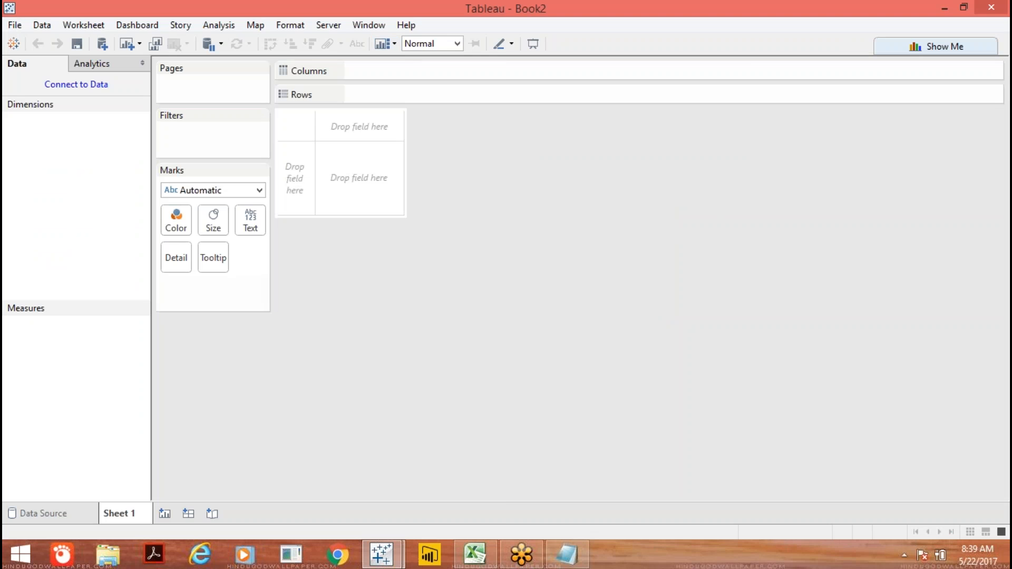
Connect the new workbook to the Excel file XLDS.xlsx and add Sheet5 to the data source.
left_click(88, 86)
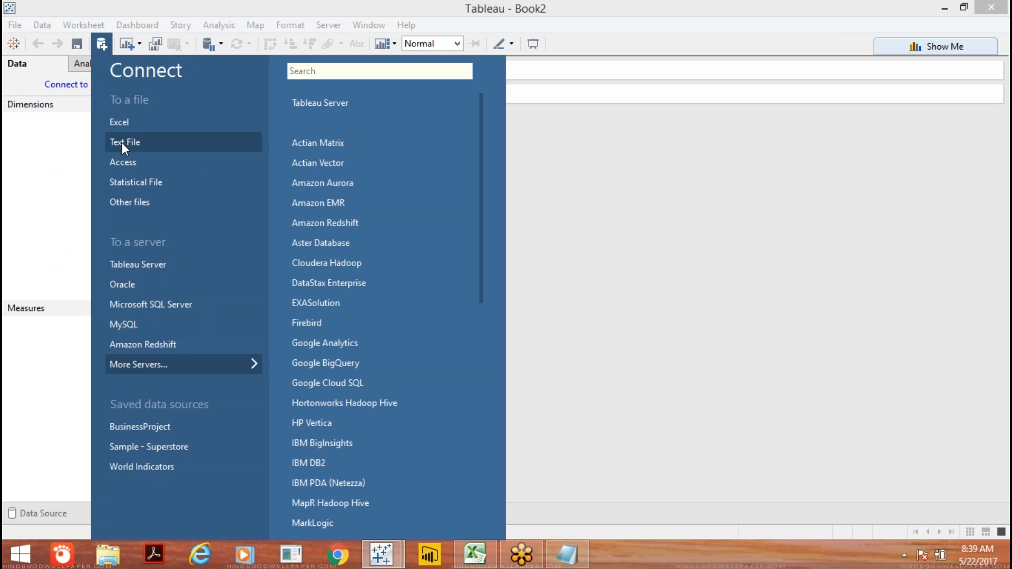
left_click(116, 124)
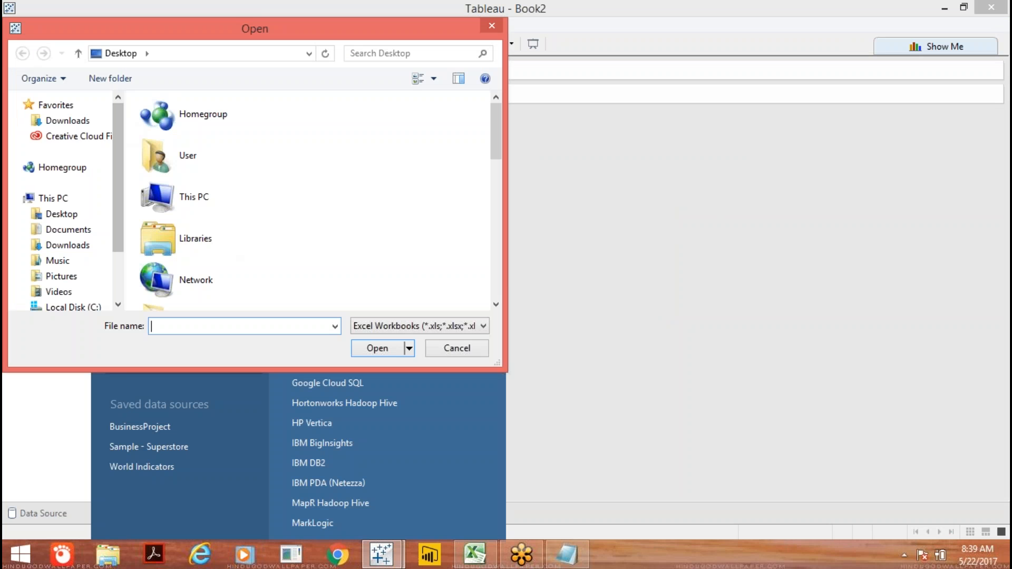
type("xl")
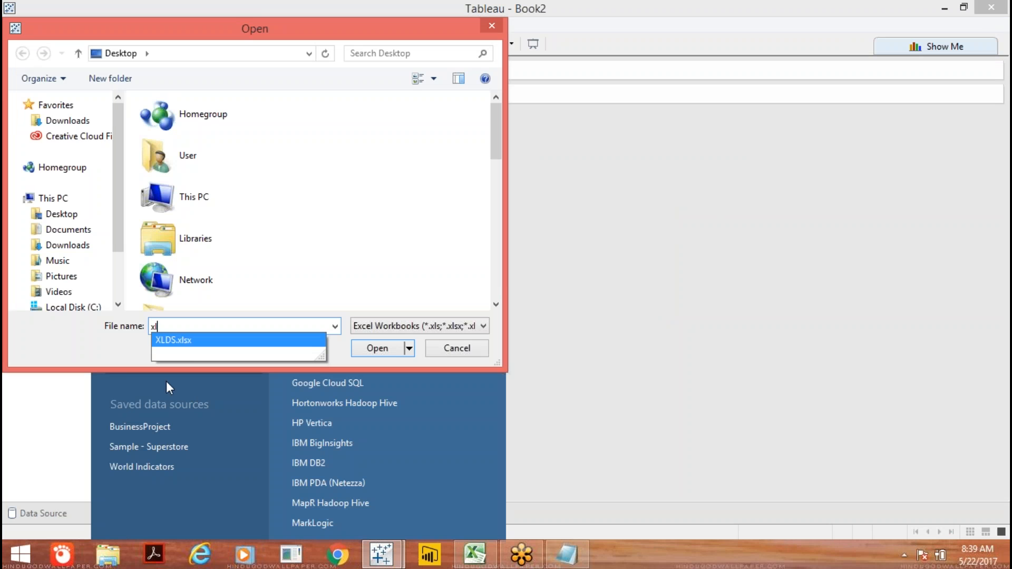
left_click(183, 341)
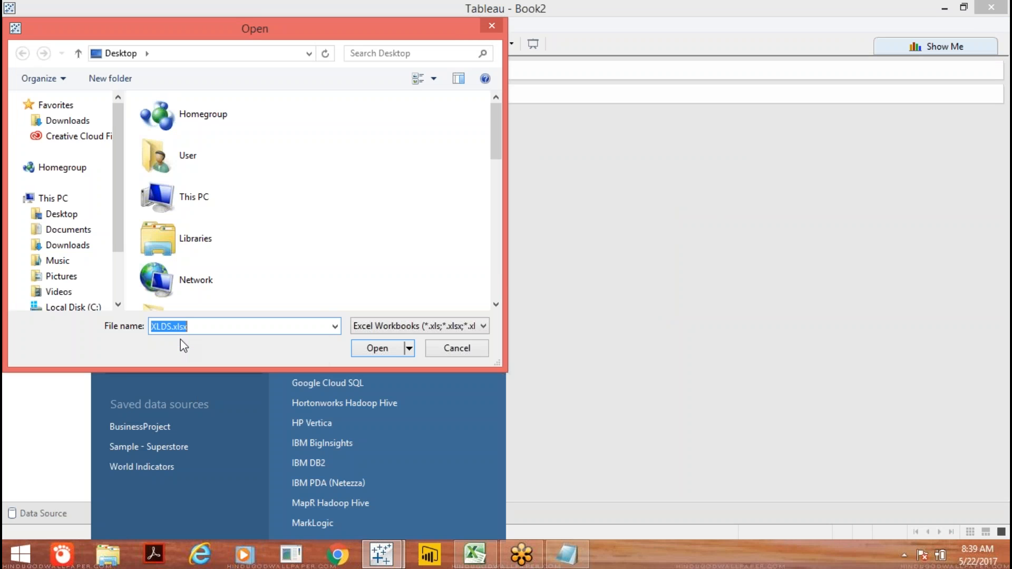
left_click(375, 349)
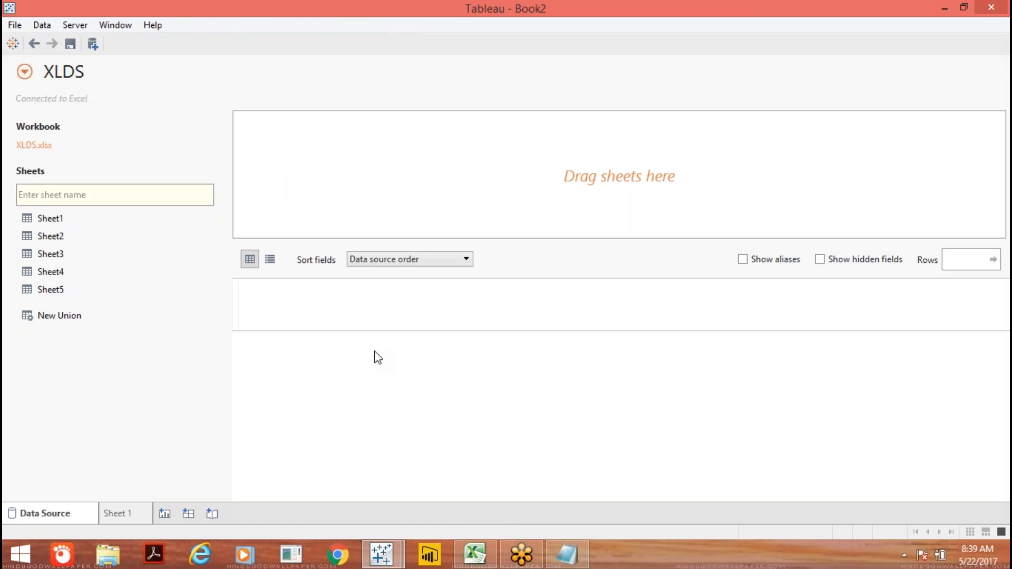
left_click_drag(55, 289, 336, 150)
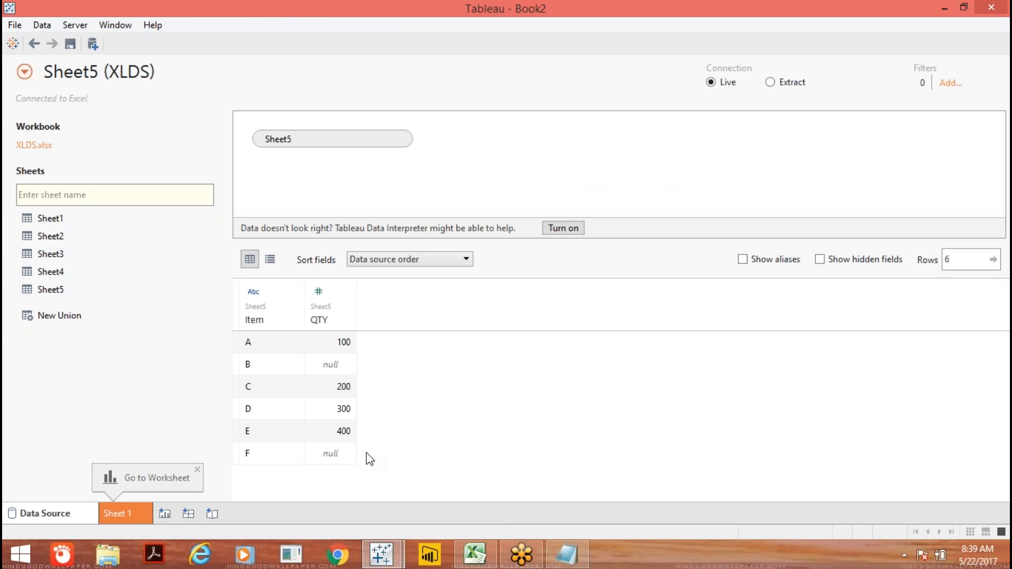
Build a bar chart on Sheet 1 with Item on Columns and QTY on Rows.
left_click(127, 514)
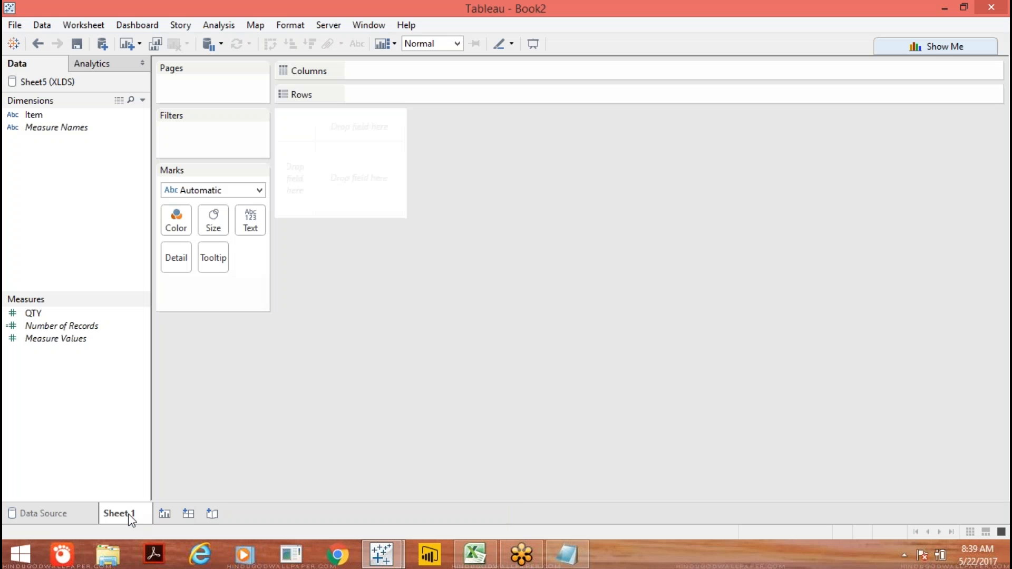
left_click_drag(33, 121, 419, 68)
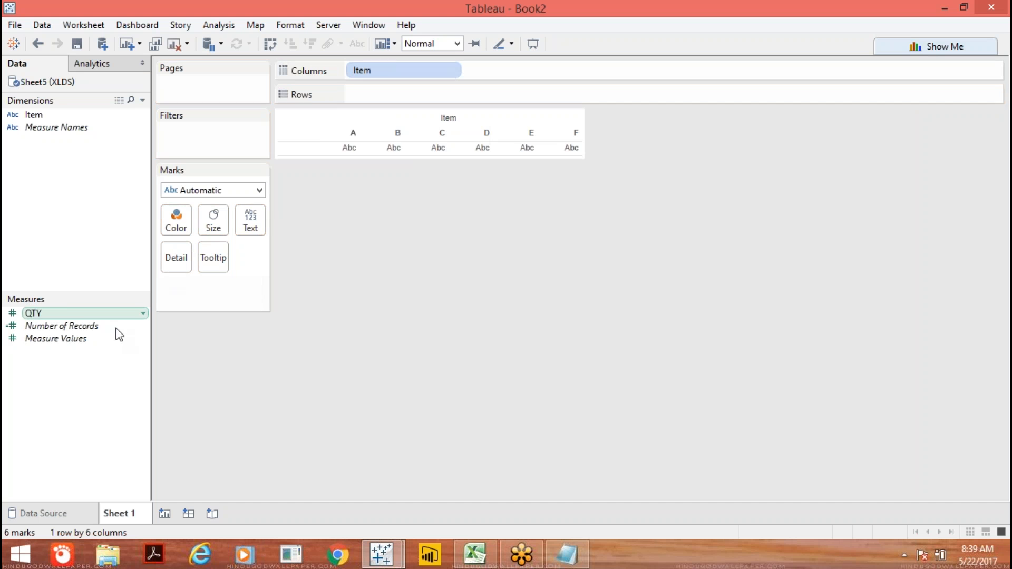
left_click_drag(65, 316, 550, 12)
left_click_drag(420, 54, 401, 93)
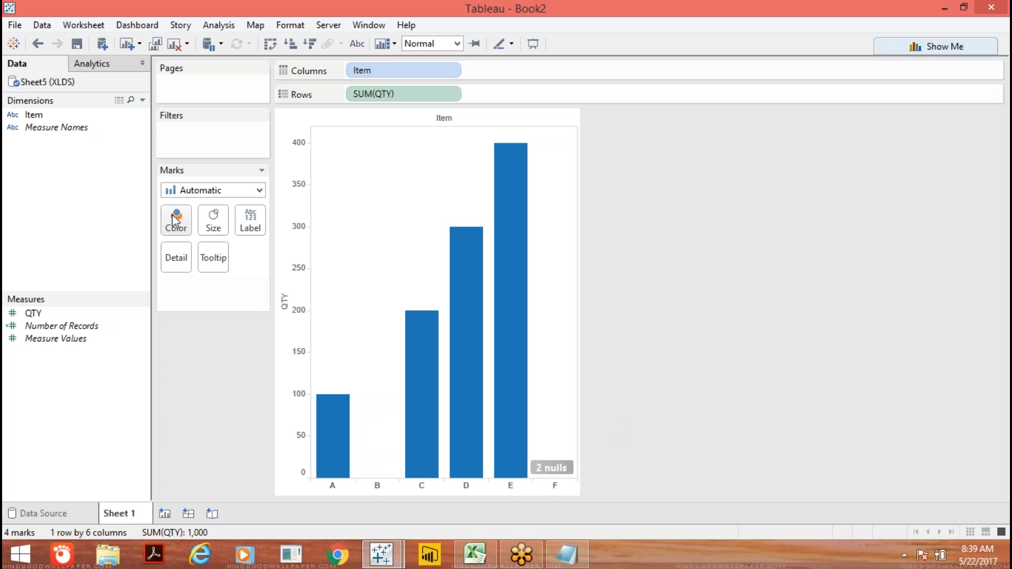
Create a calculated field named QTY(Not Null) with the formula ZN([QTY]).
left_click(143, 100)
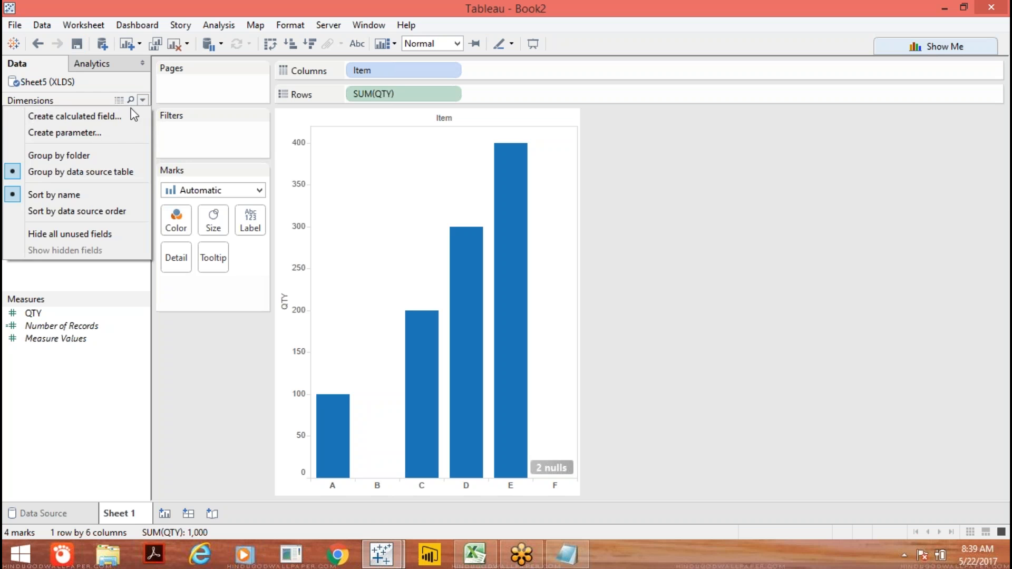
left_click(128, 112)
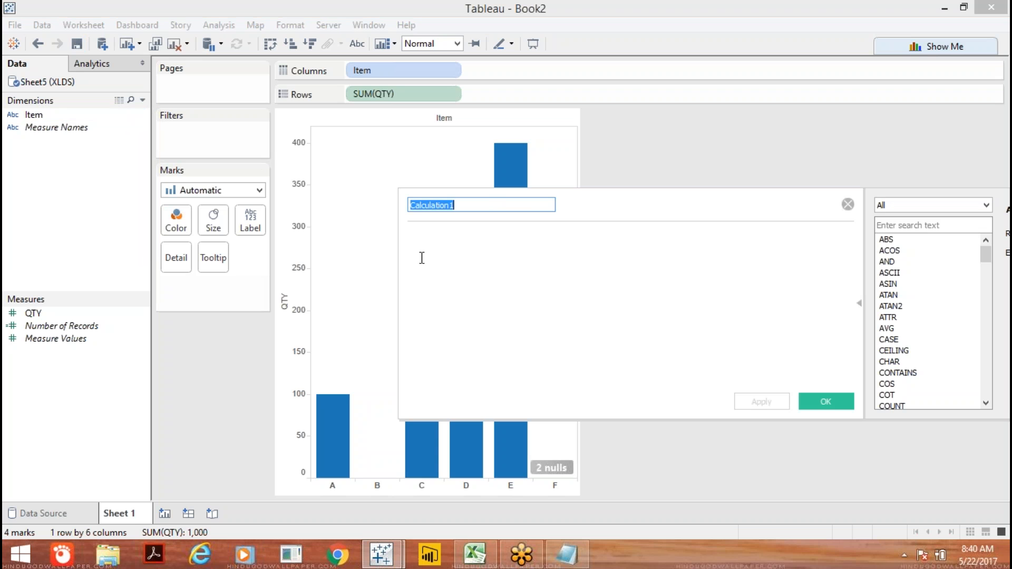
type("QTY")
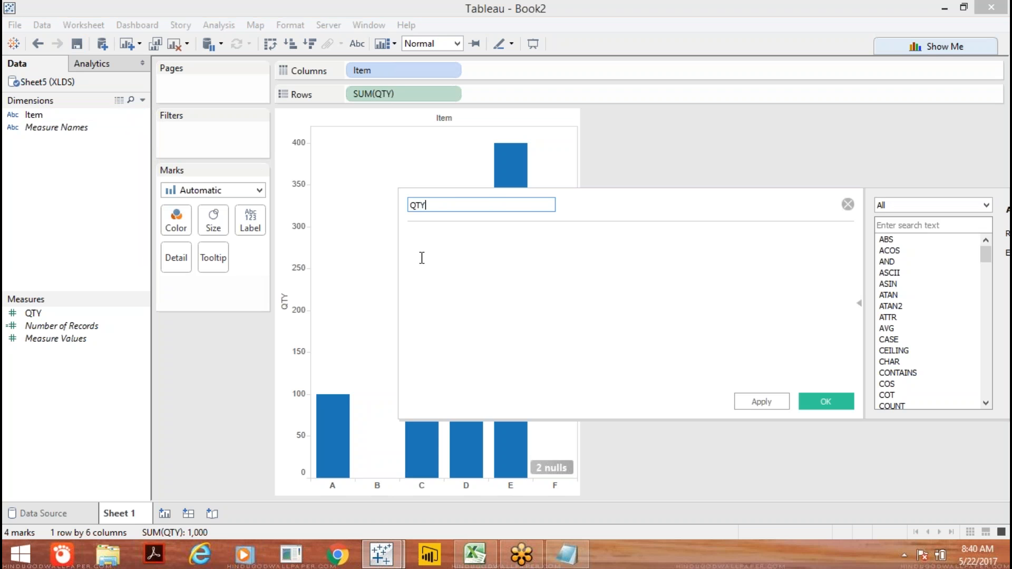
type("(Not Null)")
left_click(448, 248)
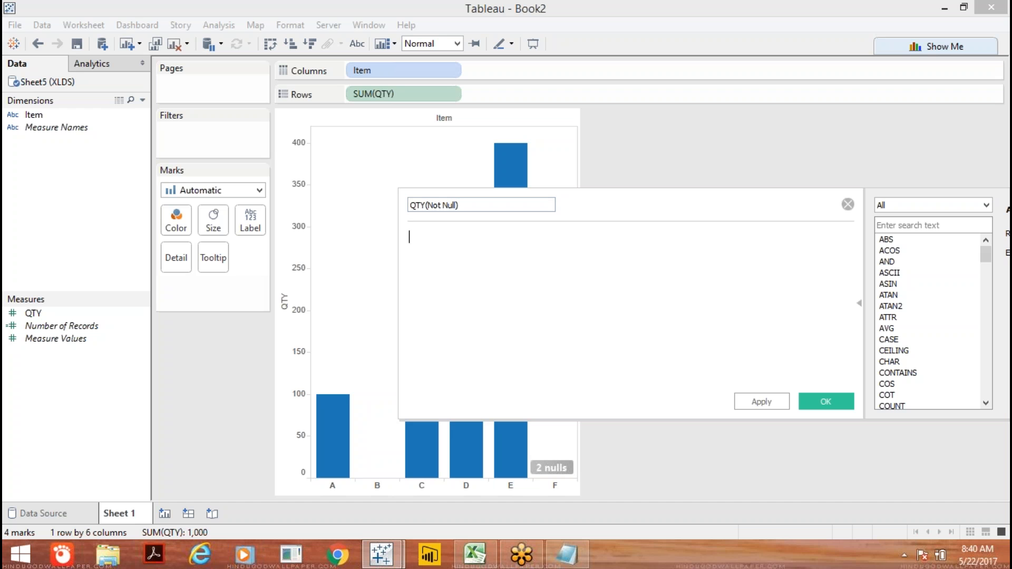
type("zn")
key("Return")
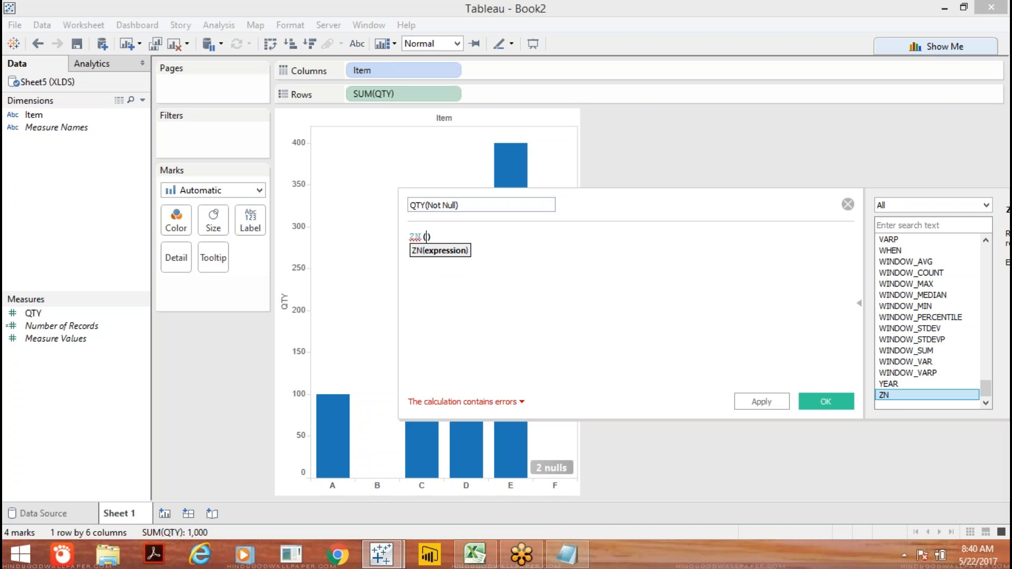
type("qty")
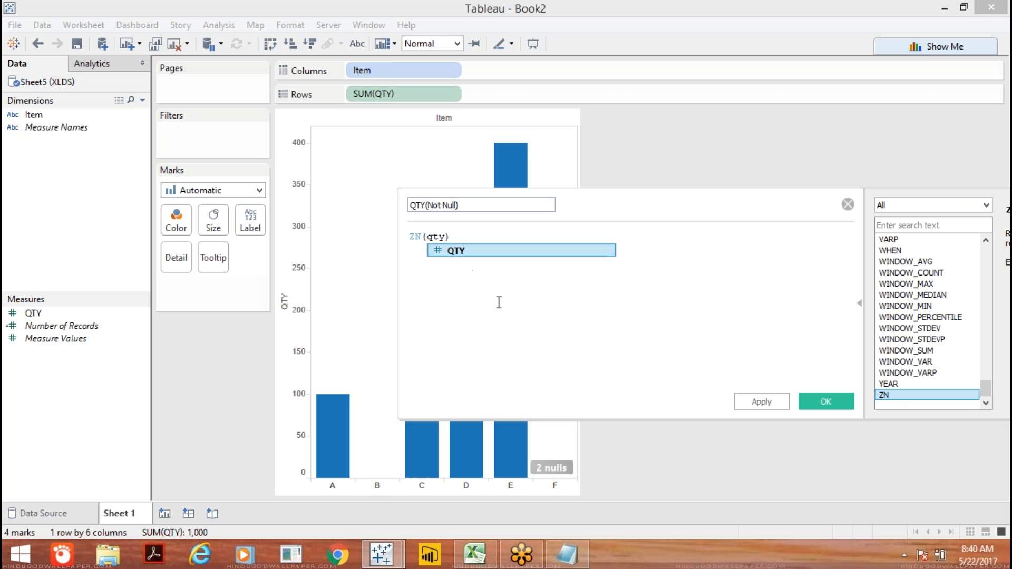
key("Return")
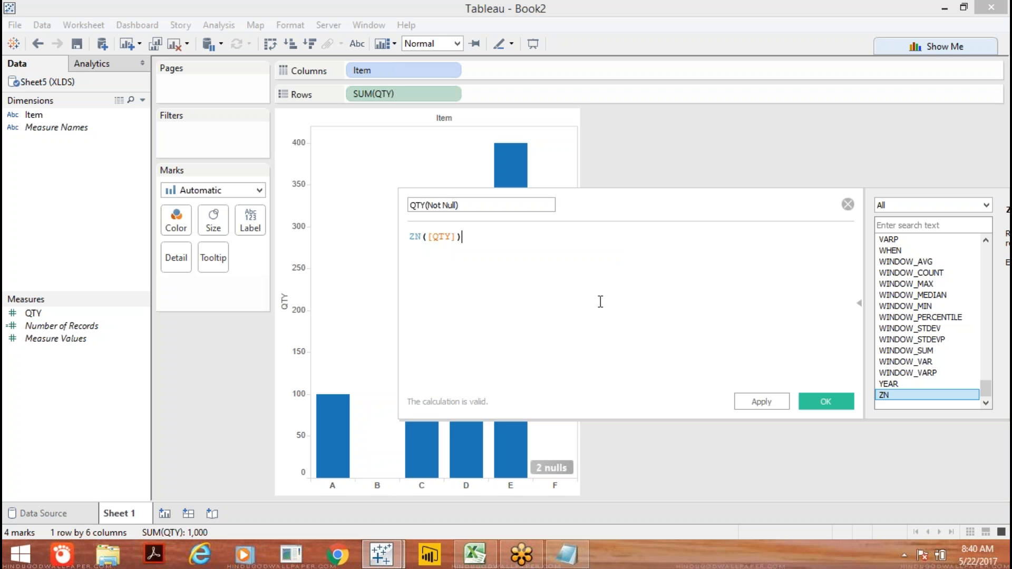
left_click(761, 401)
left_click(808, 400)
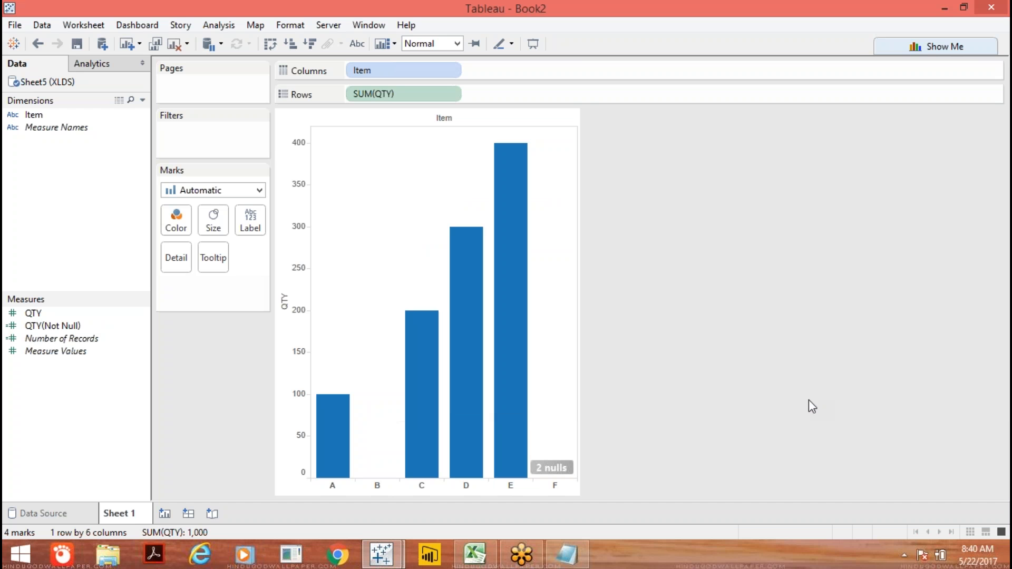
Replace QTY on Rows with QTY(Not Null) and show the mark labels on the bars.
left_click_drag(386, 95, 706, 216)
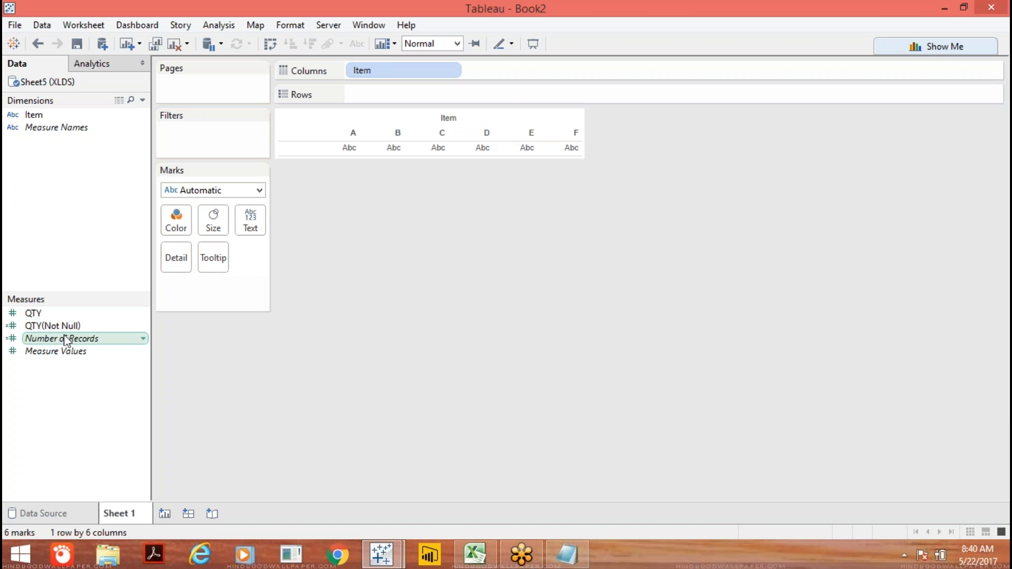
left_click_drag(60, 325, 388, 91)
left_click(356, 46)
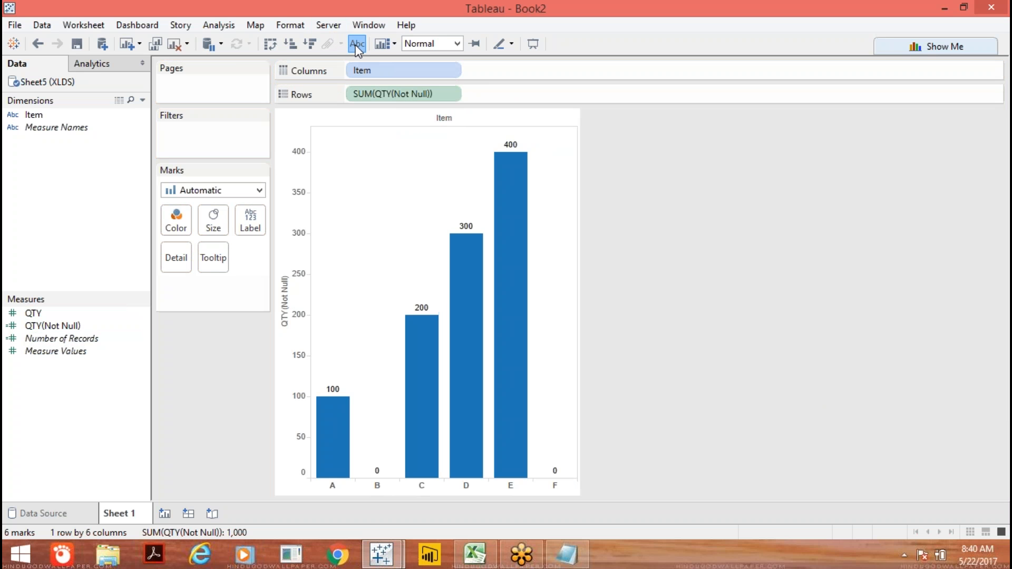
mouse_move(323, 395)
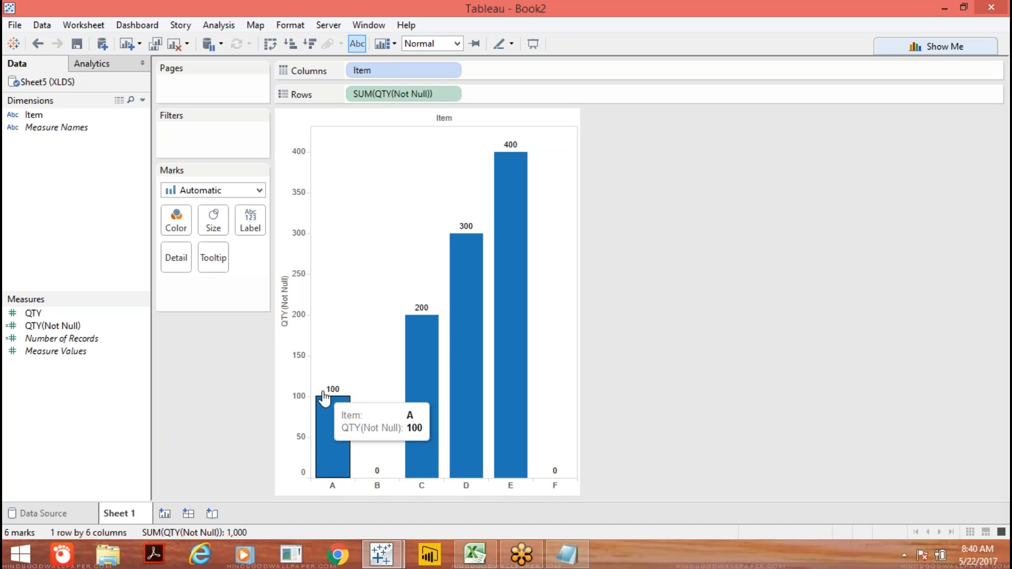
mouse_move(377, 480)
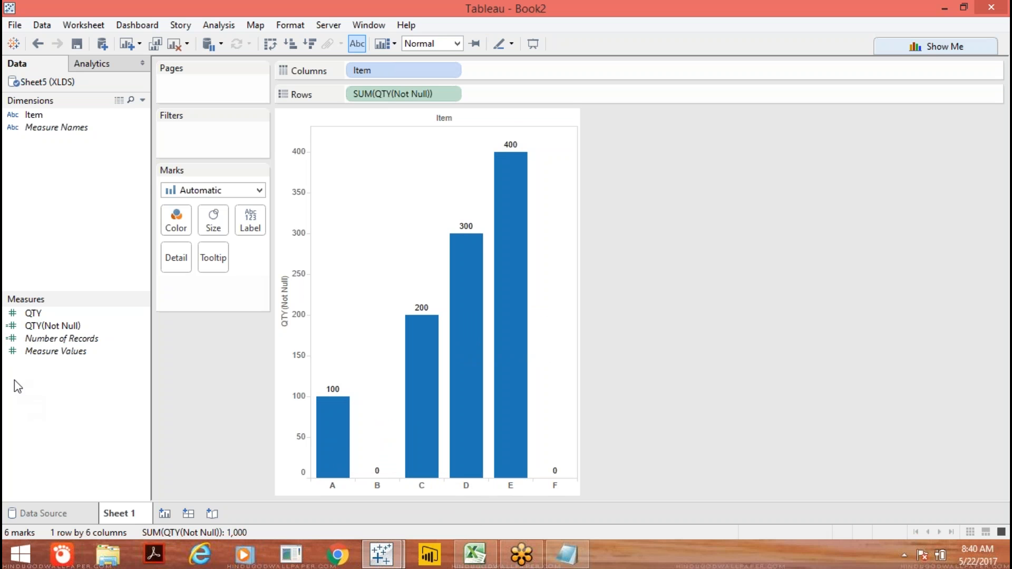
Add QTY to Rows beside QTY(Not Null) to compare the two charts, and remove it again.
left_click(32, 313)
left_click_drag(39, 316, 506, 100)
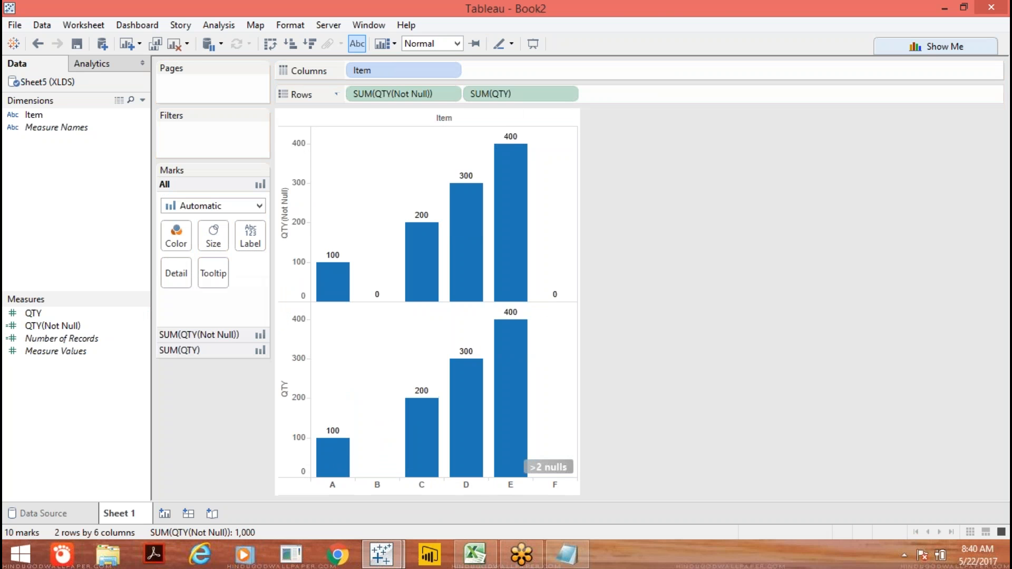
mouse_move(430, 464)
mouse_move(491, 433)
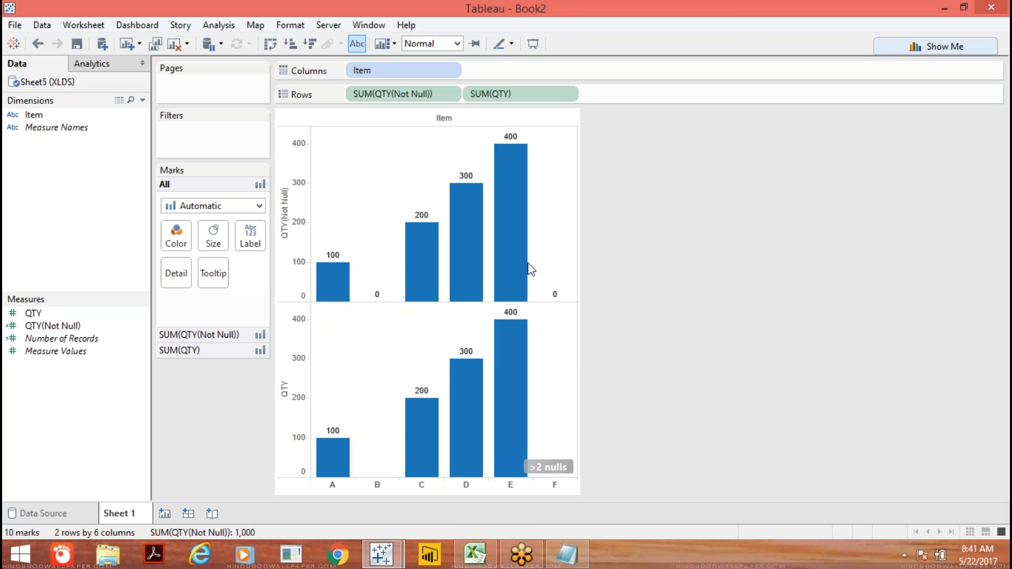
left_click_drag(504, 96, 679, 206)
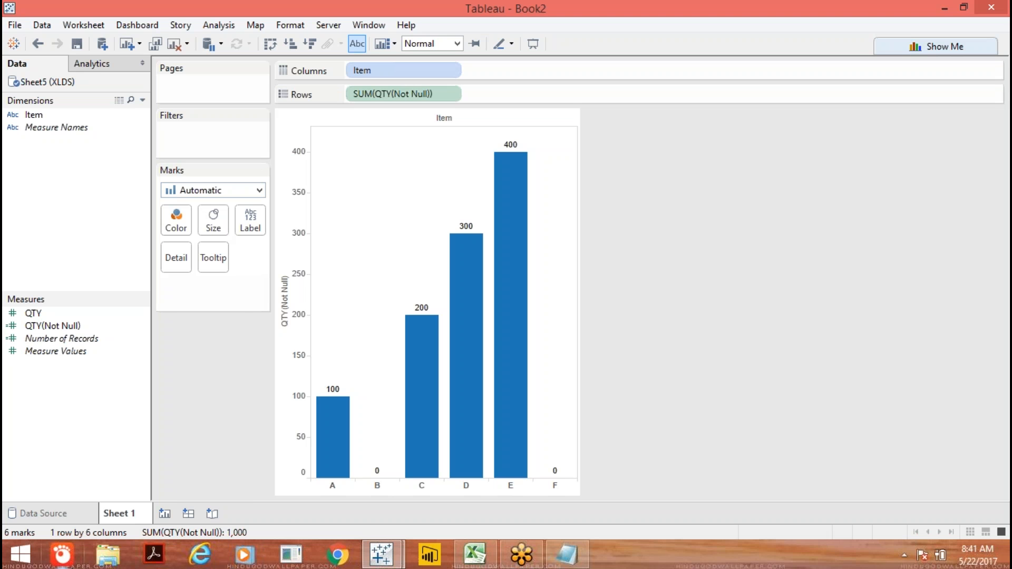
Add a new worksheet to Book2, switch to the Book1 workbook and add a new worksheet there.
left_click(165, 513)
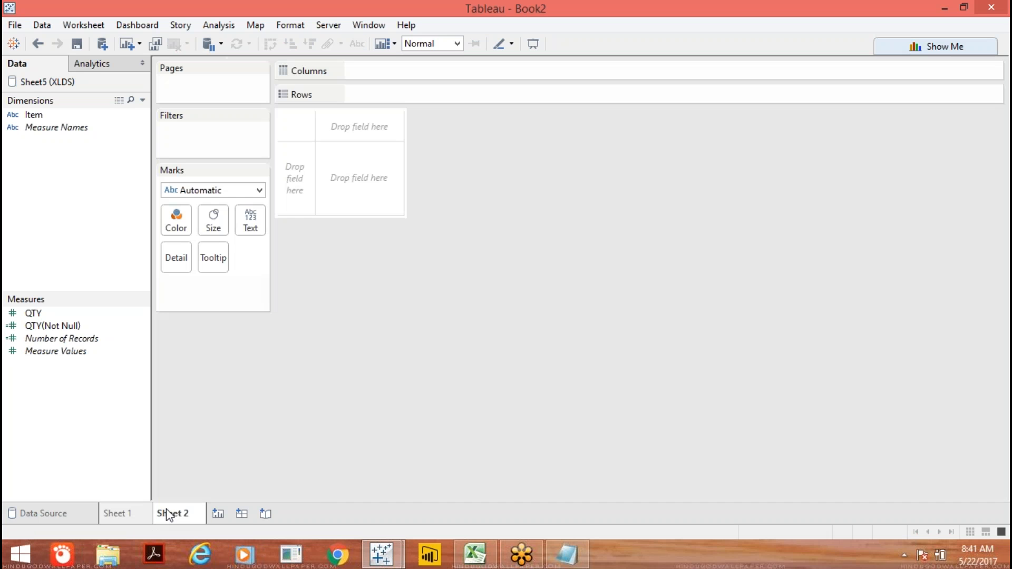
mouse_move(381, 554)
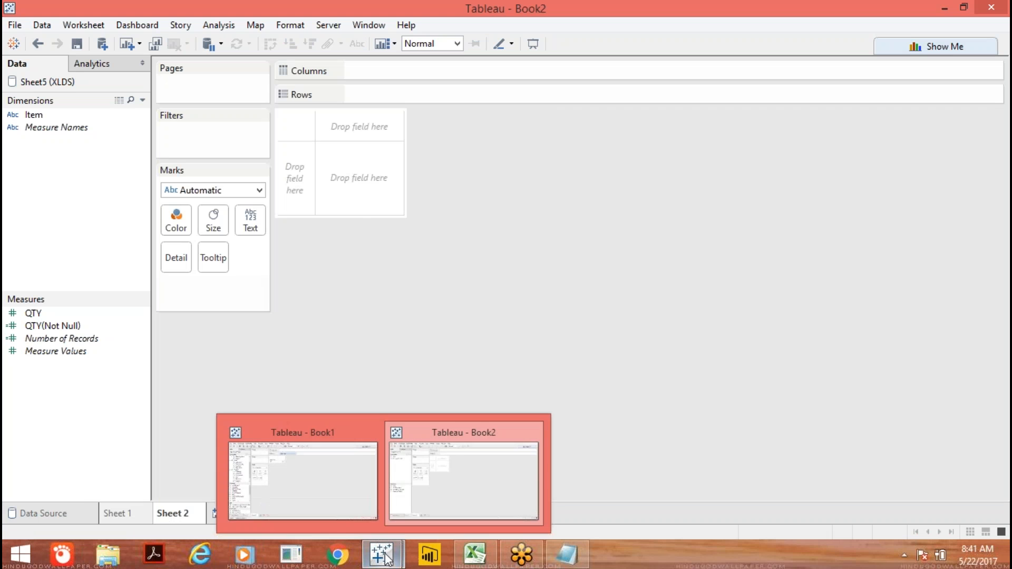
left_click(339, 518)
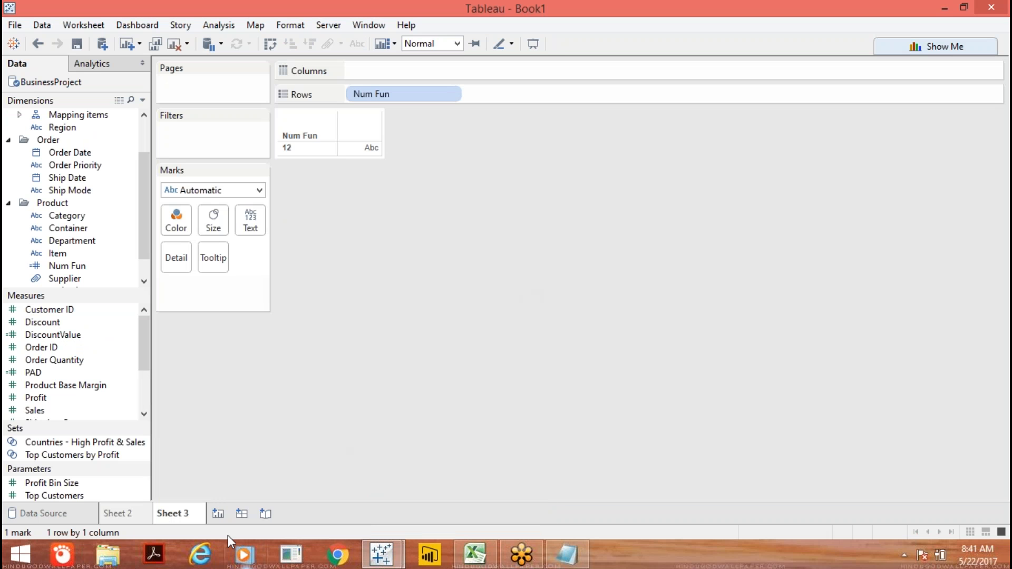
left_click(217, 514)
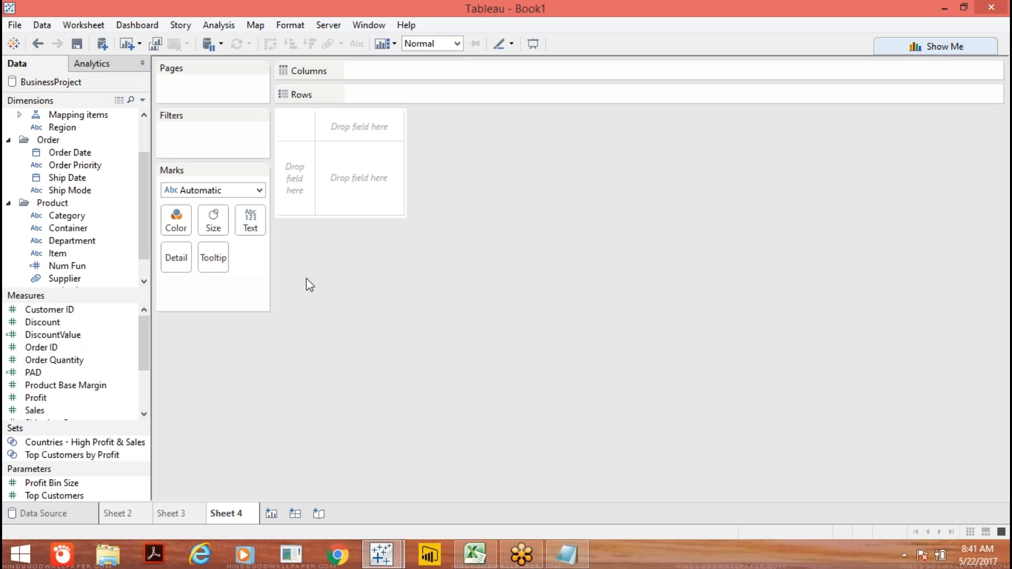
Check the list of function categories in the 8 AM Notepad file and return to the Book1 workbook in Tableau.
left_click(583, 548)
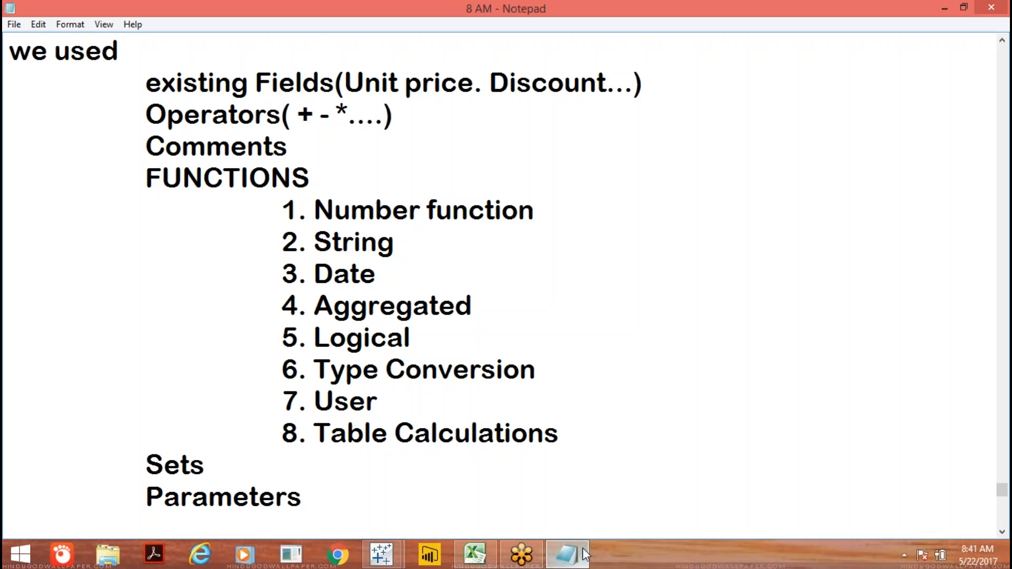
mouse_move(401, 554)
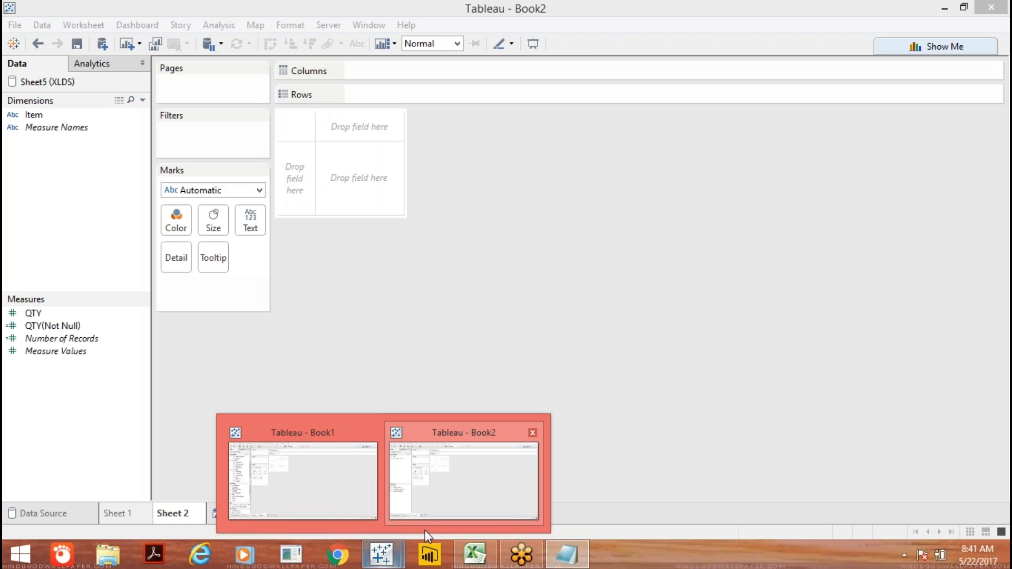
left_click(321, 505)
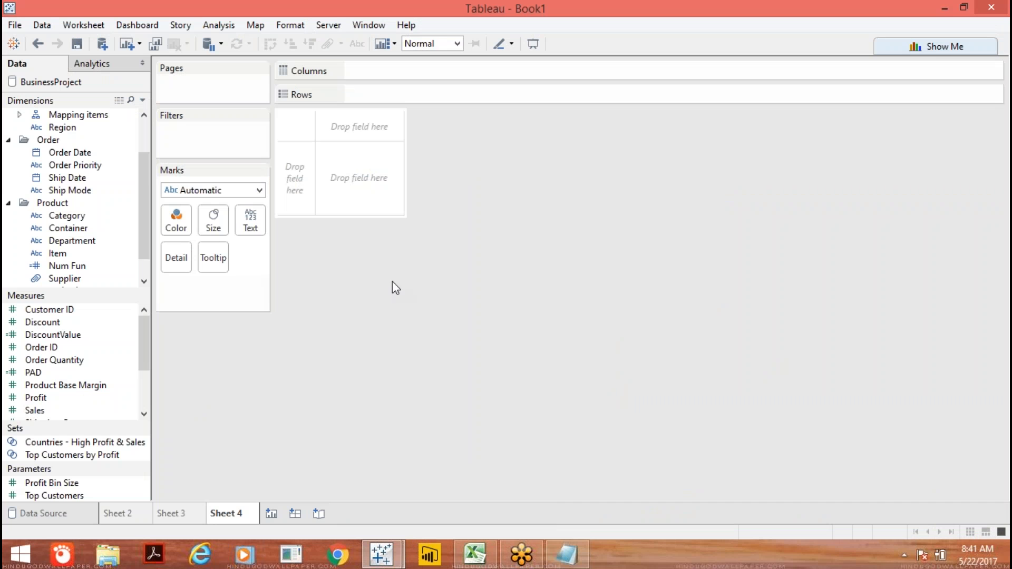
Start a new calculated field and filter the function list to String functions.
left_click_drag(146, 211, 149, 148)
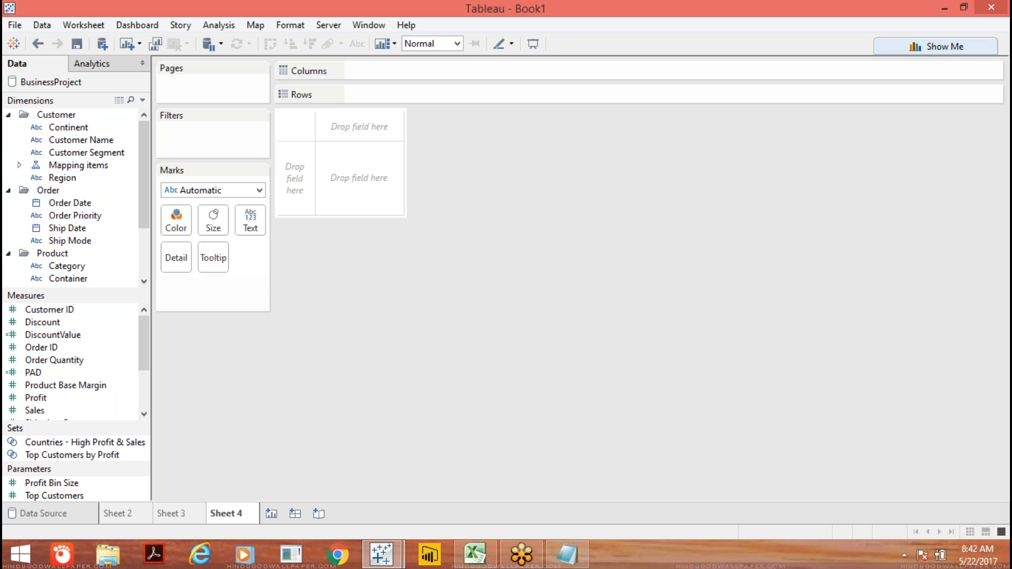
left_click(142, 100)
left_click(128, 112)
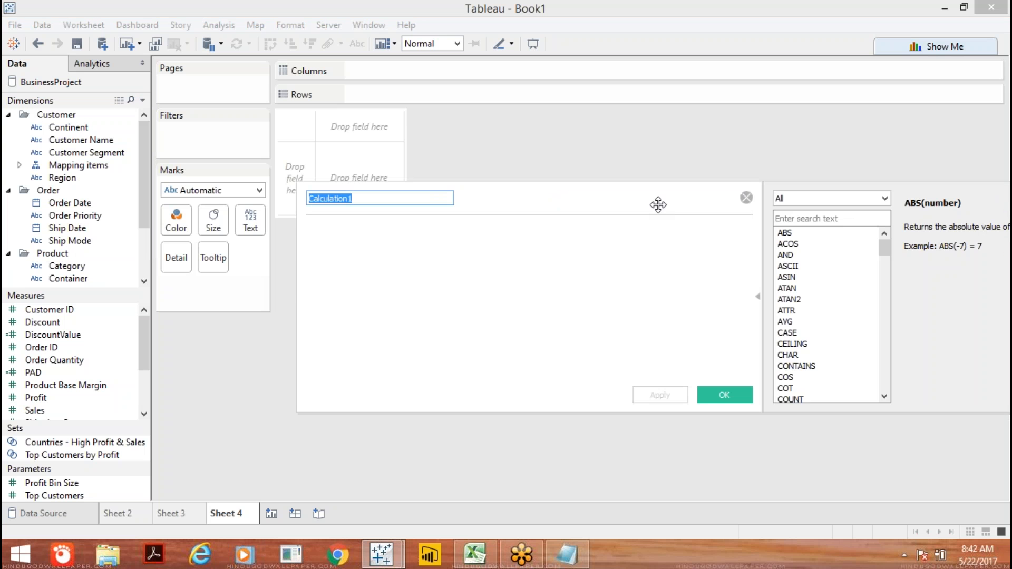
left_click(885, 194)
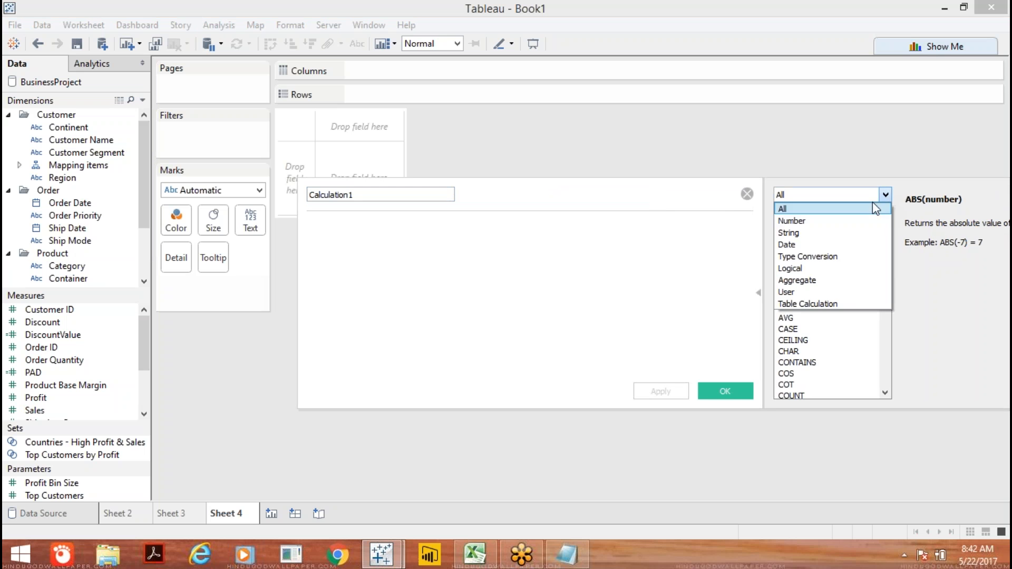
left_click(834, 232)
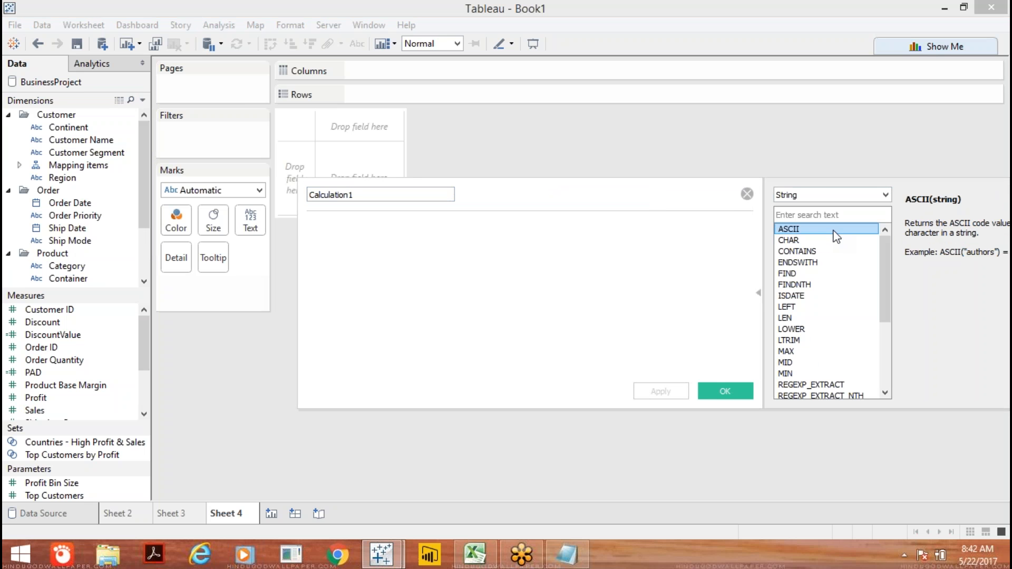
Name the new calculated field StrFun.
left_click(397, 198)
key("BackSpace")
key("BackSpace")
key("BackSpace")
key("BackSpace")
key("BackSpace")
key("BackSpace")
key("BackSpace")
key("BackSpace")
key("BackSpace")
key("BackSpace")
key("BackSpace")
key("BackSpace")
type("Str")
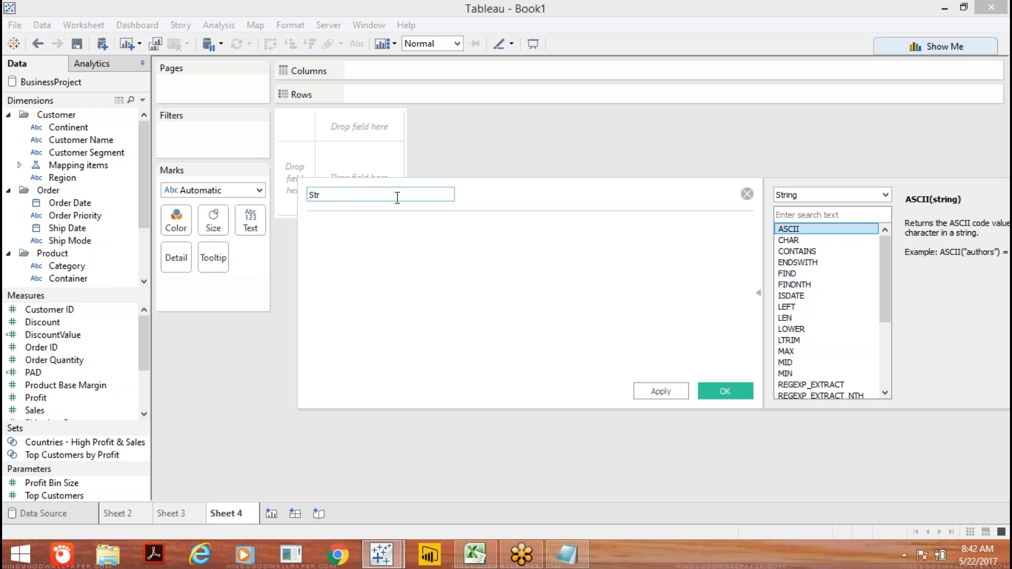
type("Fun")
Set the StrFun formula to ASCII('A'), apply it and place StrFun on Rows.
left_click(321, 264)
type("a")
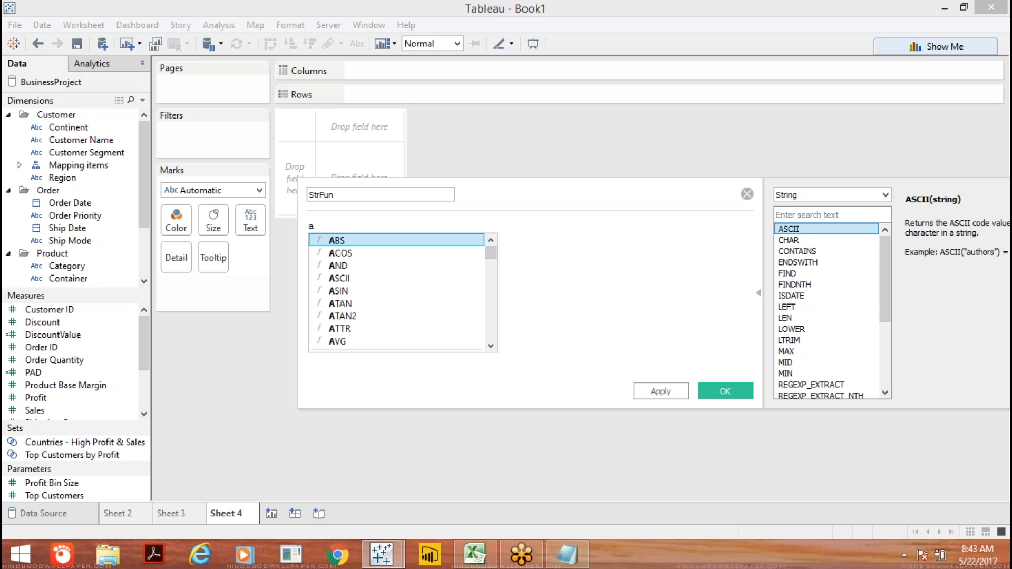
type("c")
key("BackSpace")
key("BackSpace")
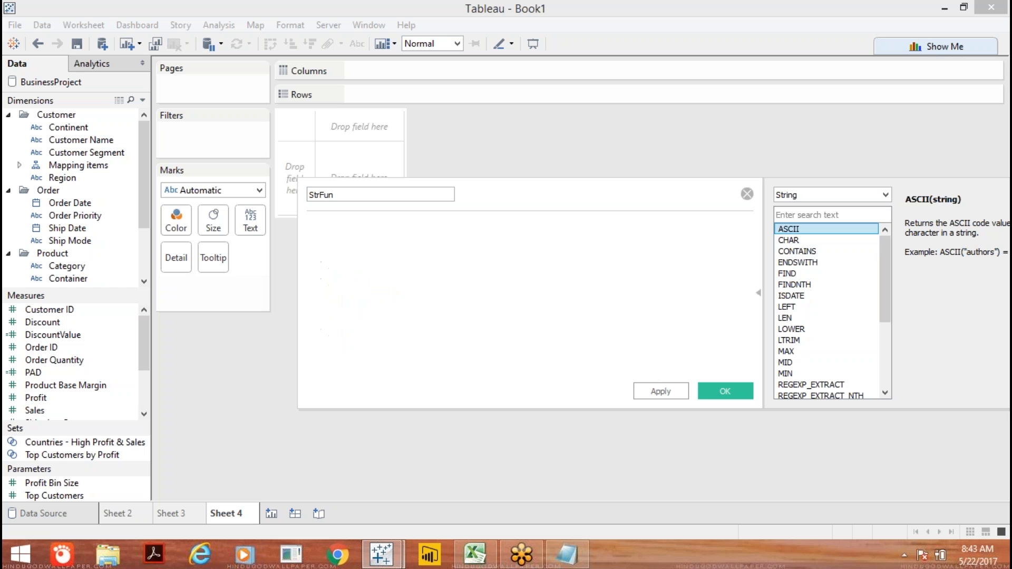
type("asc")
key("Return")
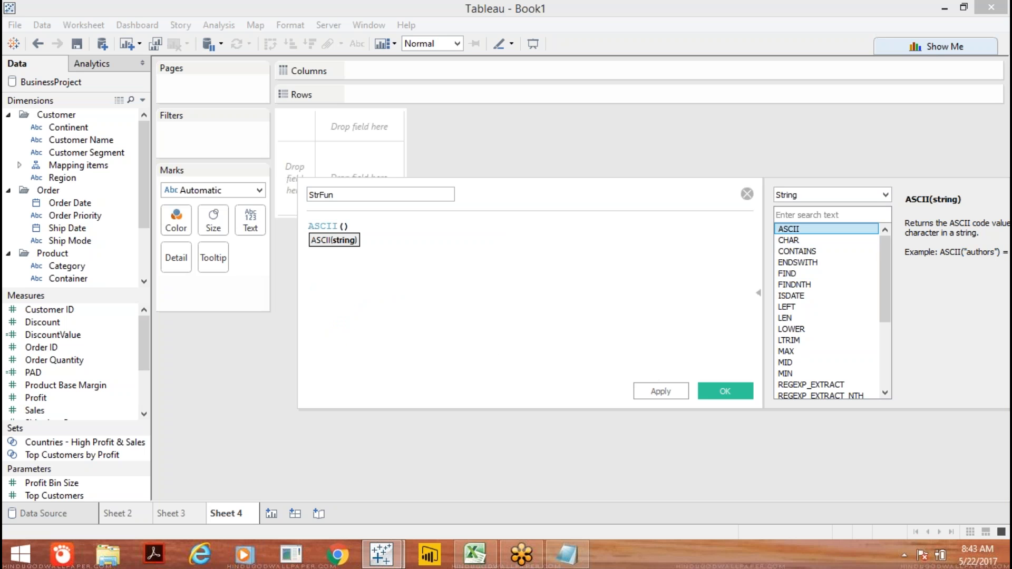
type("'A'")
left_click(660, 391)
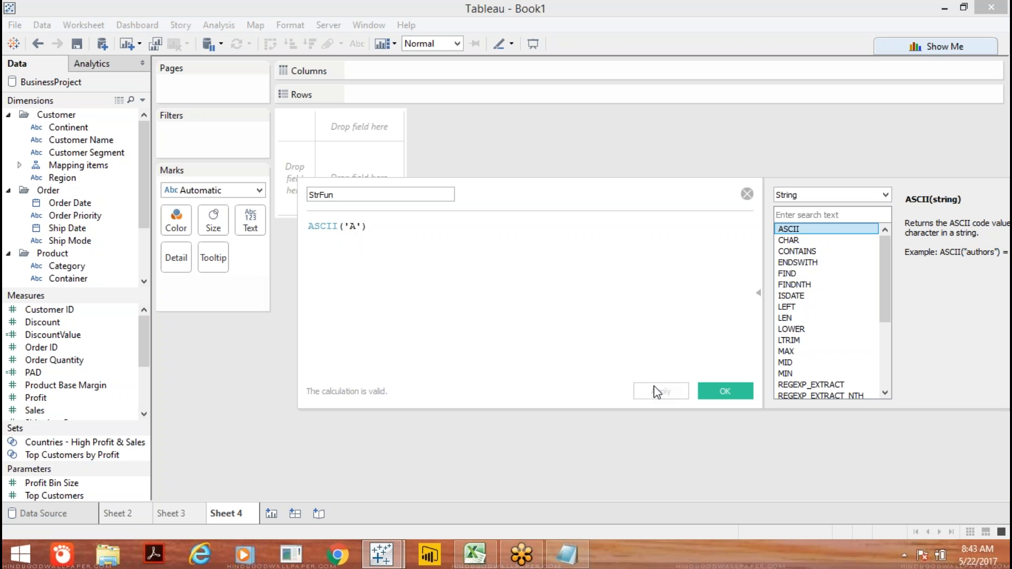
left_click_drag(143, 339, 151, 365)
left_click_drag(68, 384, 391, 91)
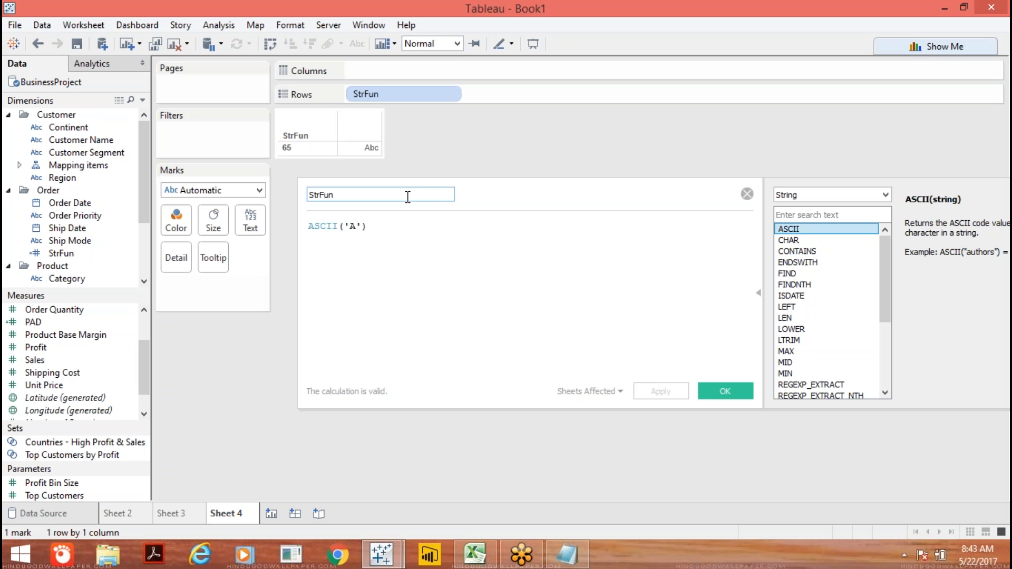
Change the StrFun formula to ASCII('b') and apply it.
left_click(359, 227)
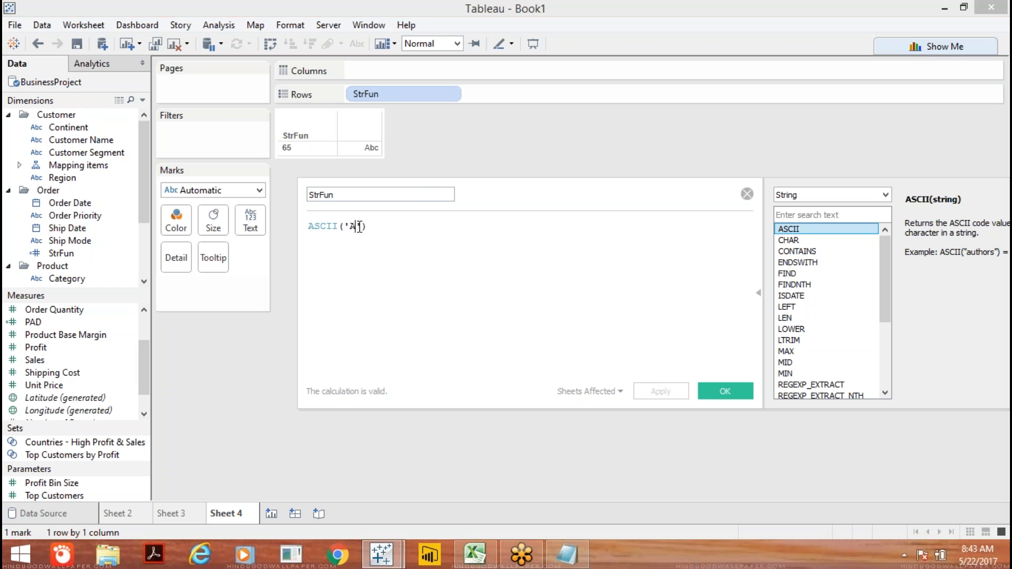
key("BackSpace")
type("b")
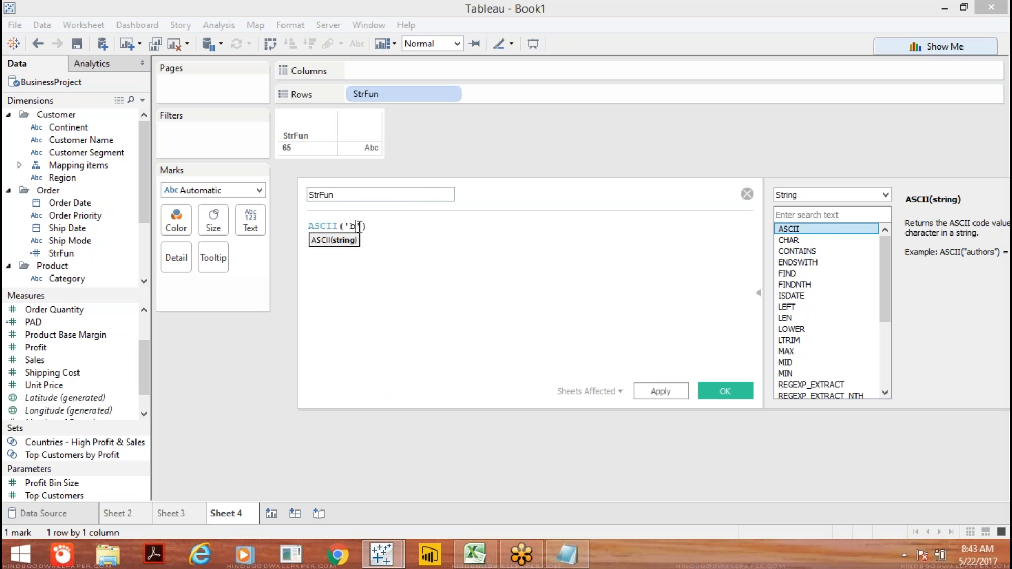
left_click(660, 393)
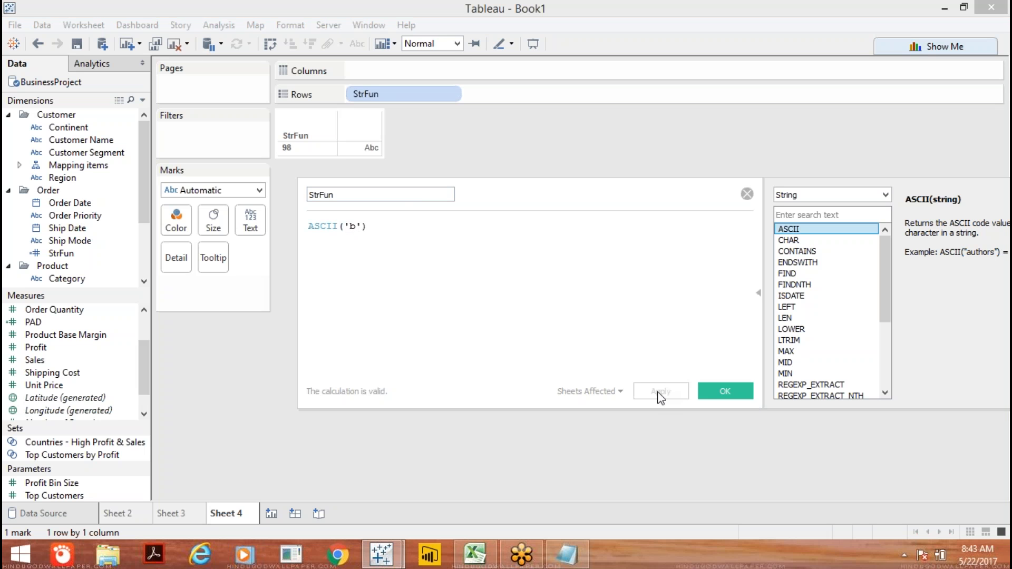
Replace the StrFun formula with CHAR(65) and apply it.
left_click(432, 241)
key("BackSpace")
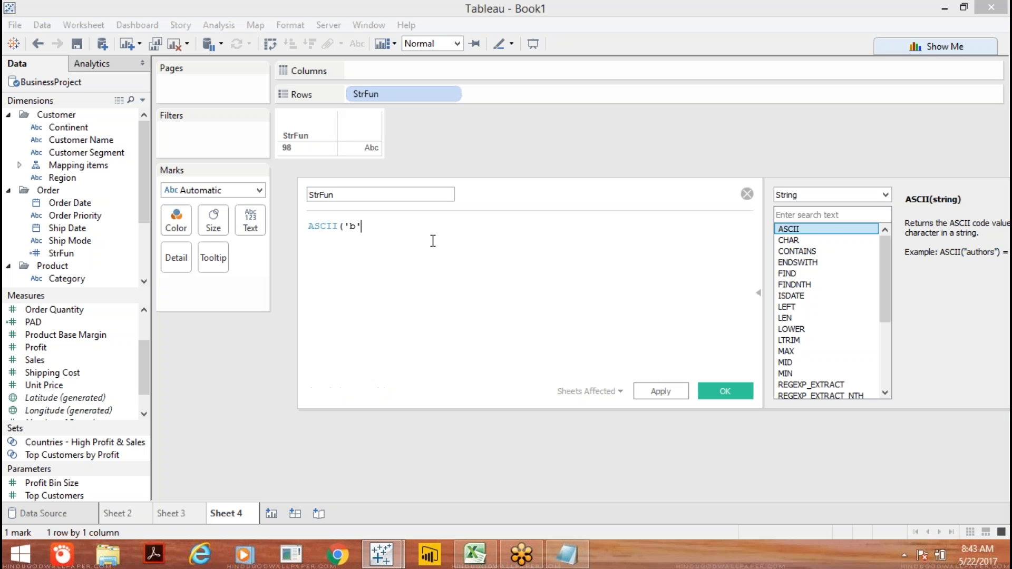
key("ctrl+a")
key("BackSpace")
type("Ca")
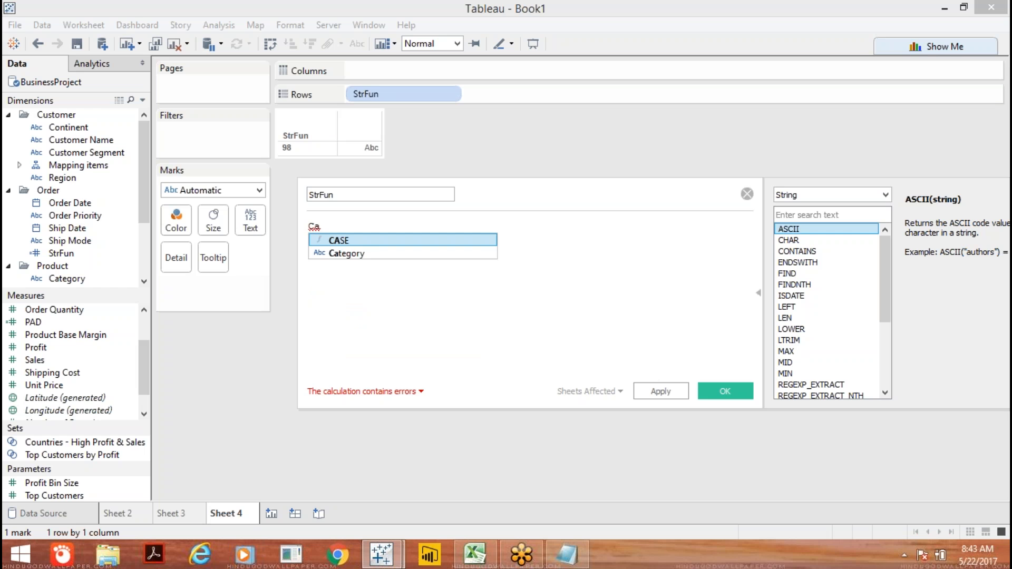
key("BackSpace")
type("ha")
key("Return")
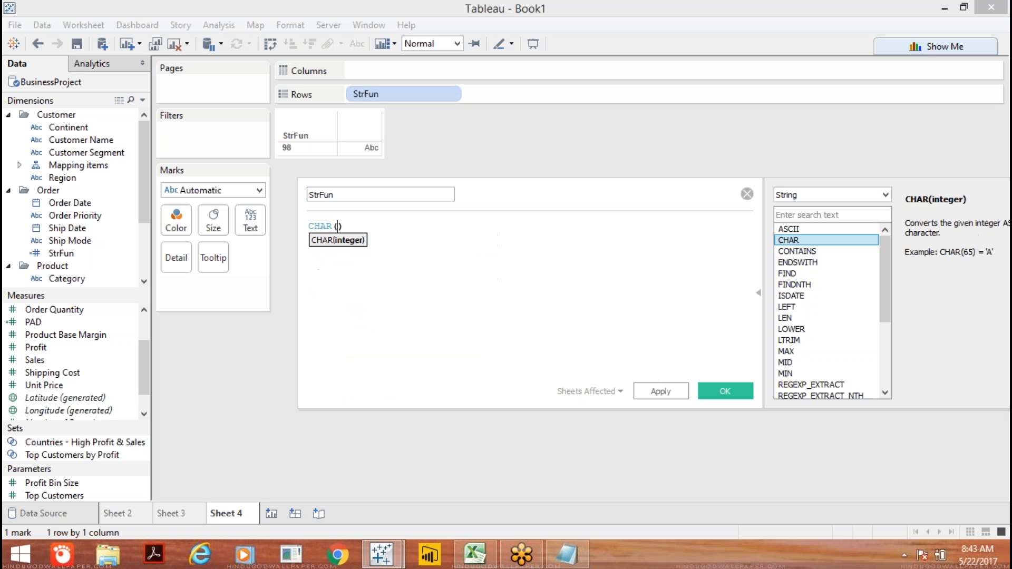
type("65")
left_click(650, 392)
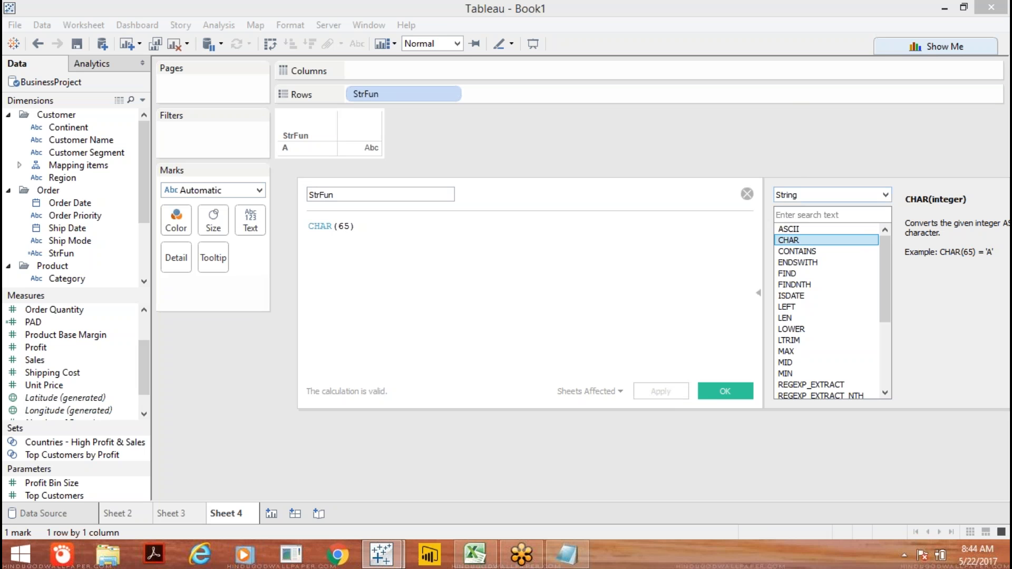
Replace the StrFun formula with FIND('Tableau','a') and apply it.
left_click(387, 222)
key("BackSpace")
key("BackSpace")
key("BackSpace")
key("BackSpace")
key("BackSpace")
key("BackSpace")
key("BackSpace")
key("BackSpace")
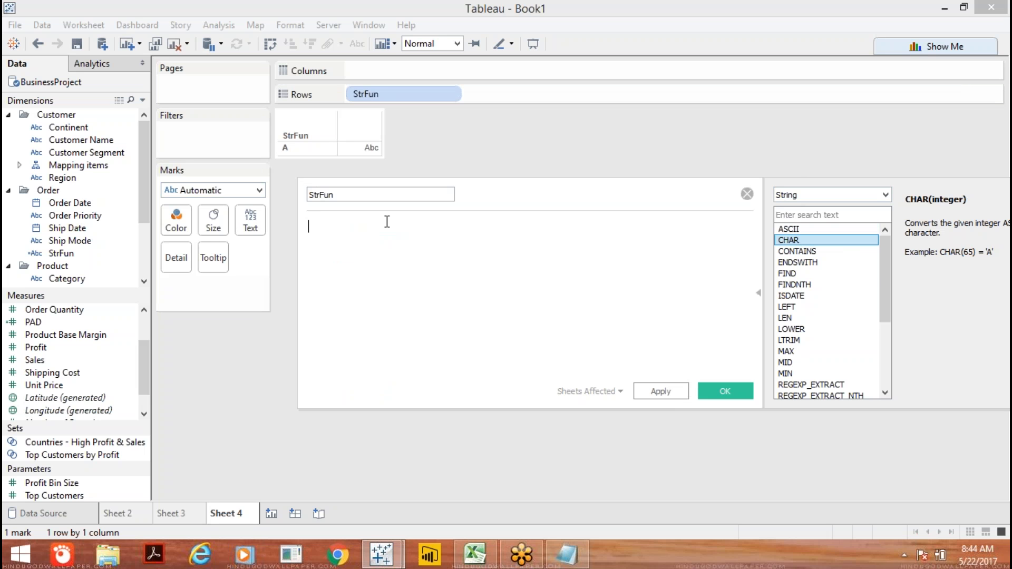
type("fin")
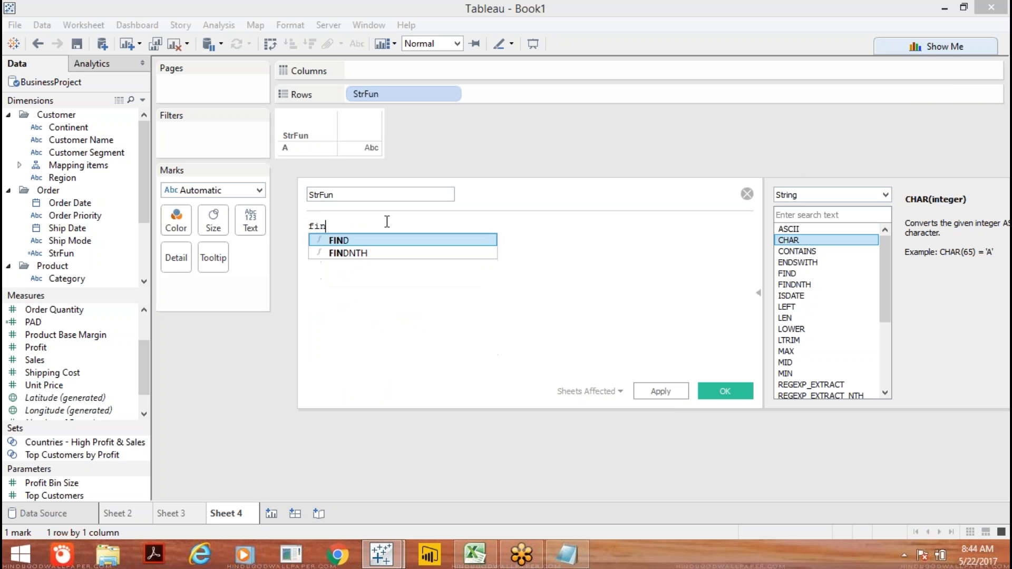
key("Return")
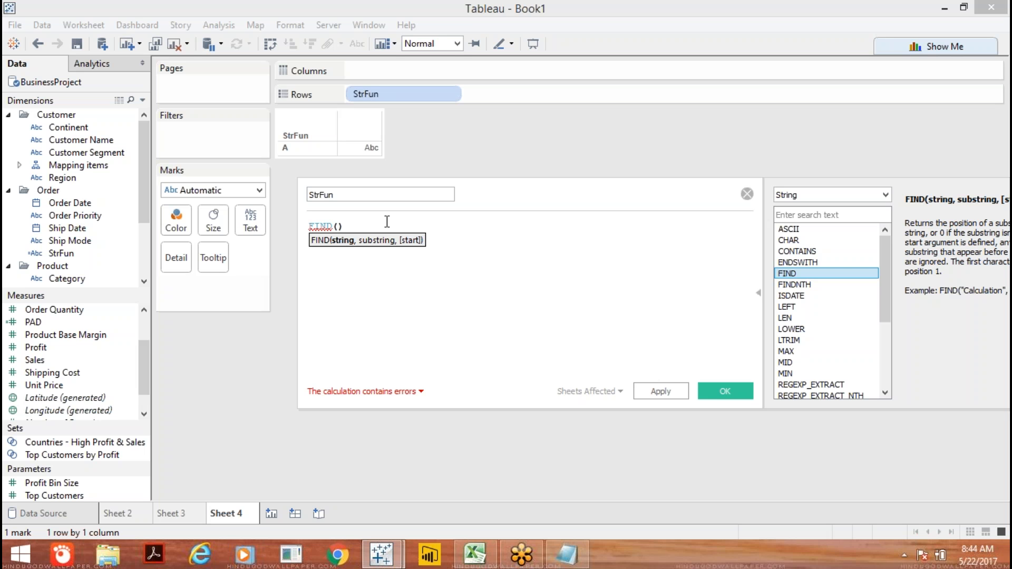
type("'Tableau")
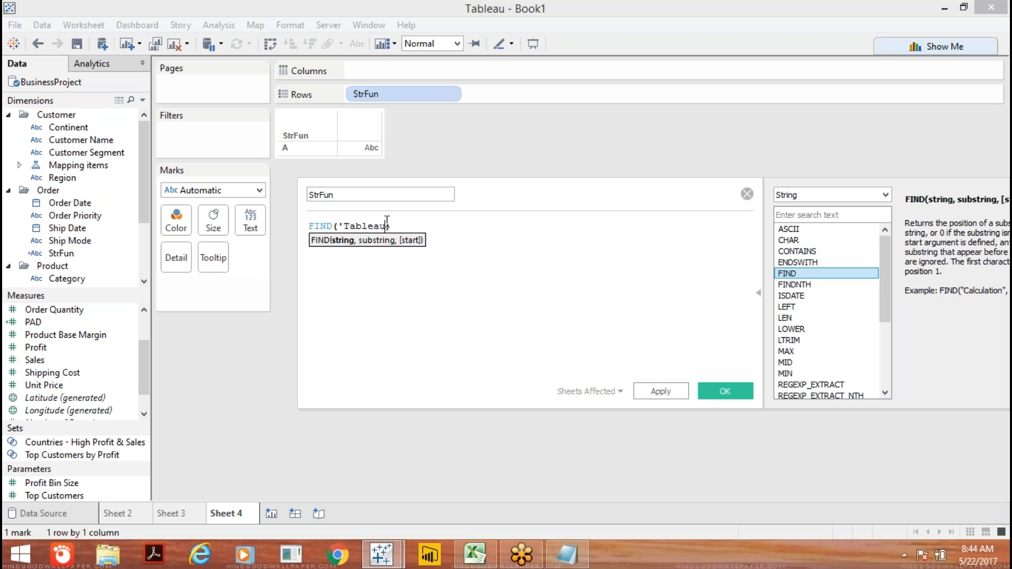
type("'")
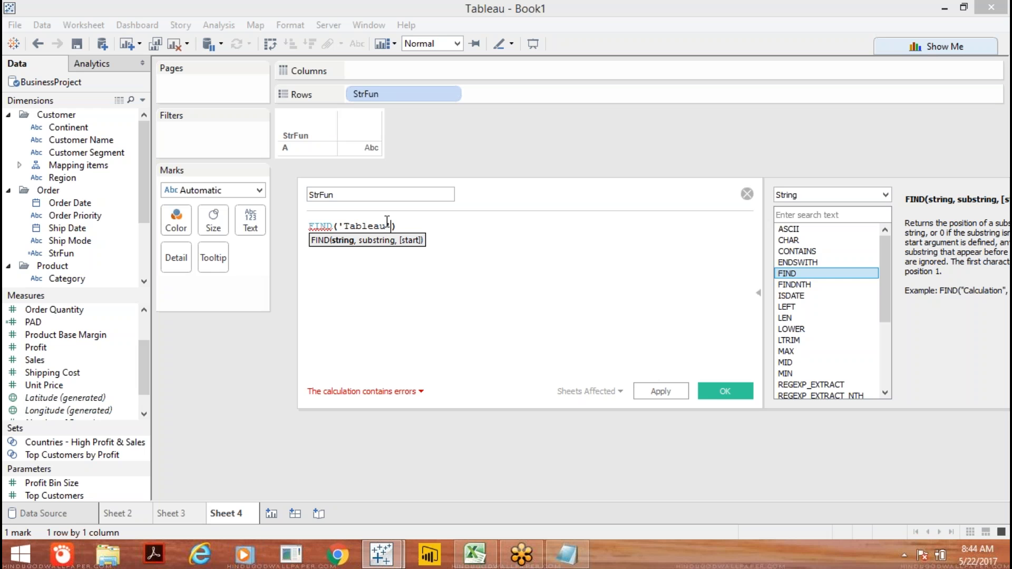
type(",'a'")
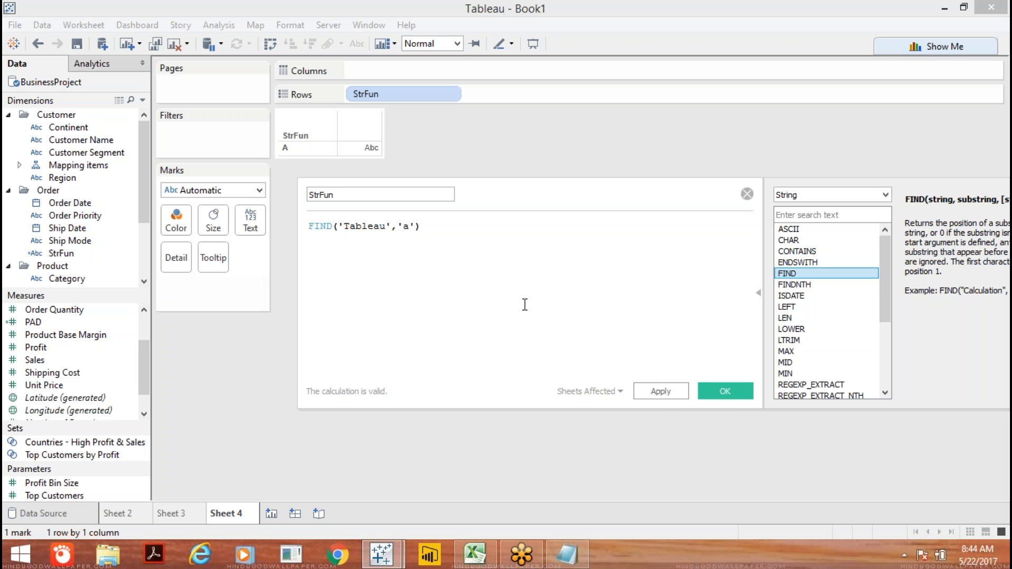
left_click(661, 393)
Replace the StrFun formula with FINDNTH("Banana",'a',2) and apply it.
left_click(477, 232)
key("BackSpace")
key("BackSpace")
key("BackSpace")
key("BackSpace")
key("BackSpace")
key("BackSpace")
key("BackSpace")
key("BackSpace")
key("BackSpace")
key("BackSpace")
key("BackSpace")
key("BackSpace")
key("BackSpace")
key("BackSpace")
key("BackSpace")
key("BackSpace")
key("BackSpace")
key("BackSpace")
key("BackSpace")
type("f")
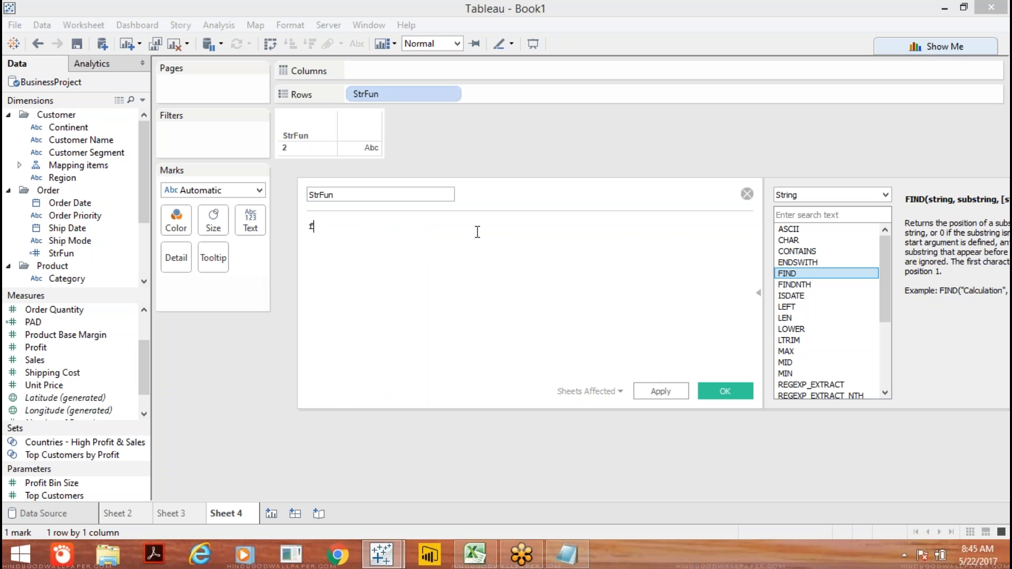
type("ind")
key("Down")
key("Return")
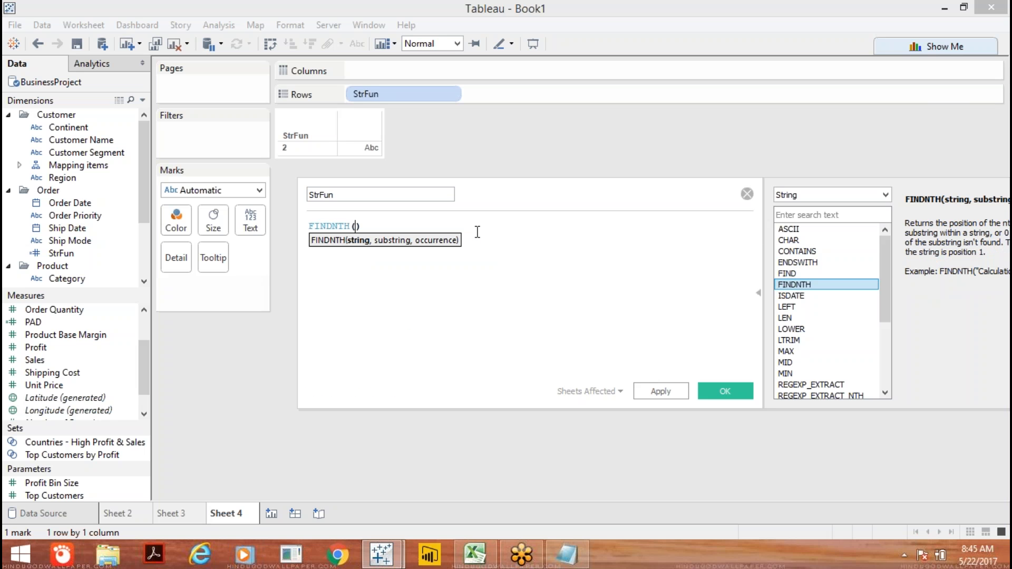
type("\"Banana\"")
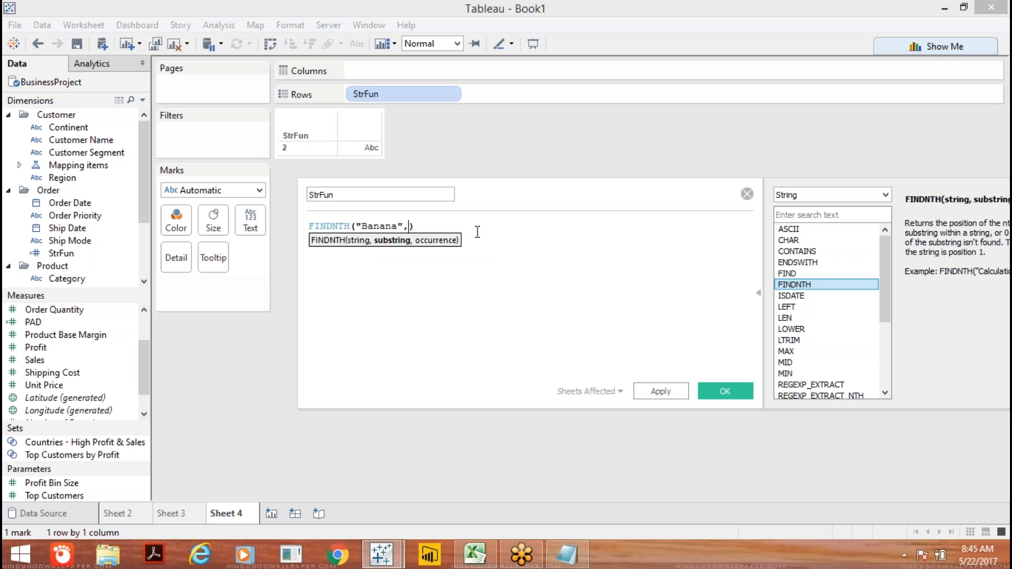
type(",a,")
key("BackSpace")
key("BackSpace")
type("'a',2")
left_click(369, 284)
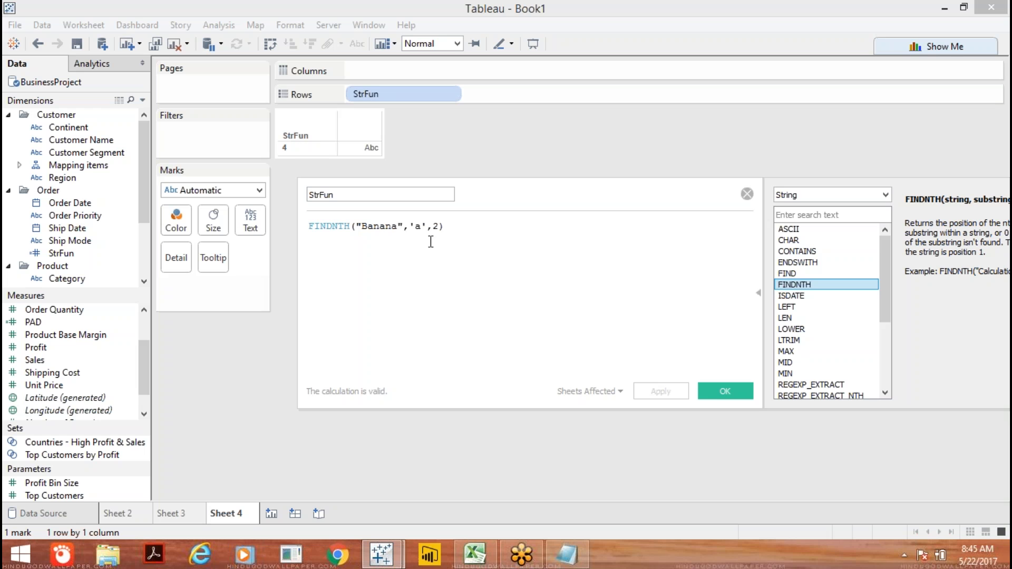
Change the occurrence argument of the FINDNTH formula to 3 and apply it.
left_click(439, 227)
key("BackSpace")
type("3")
left_click(651, 391)
Change the occurrence argument of the FINDNTH formula to 1 and apply it.
key("BackSpace")
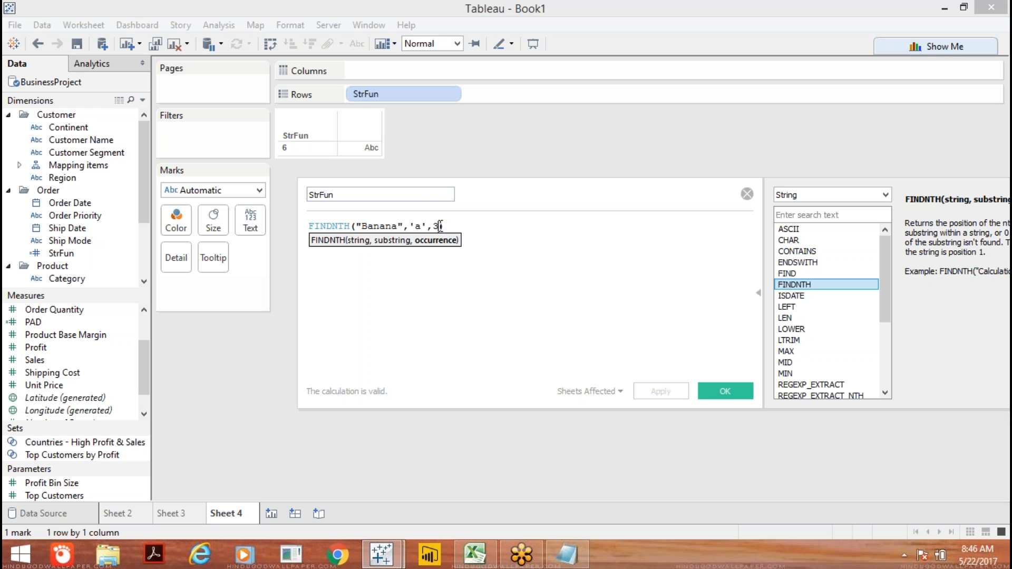
type("1")
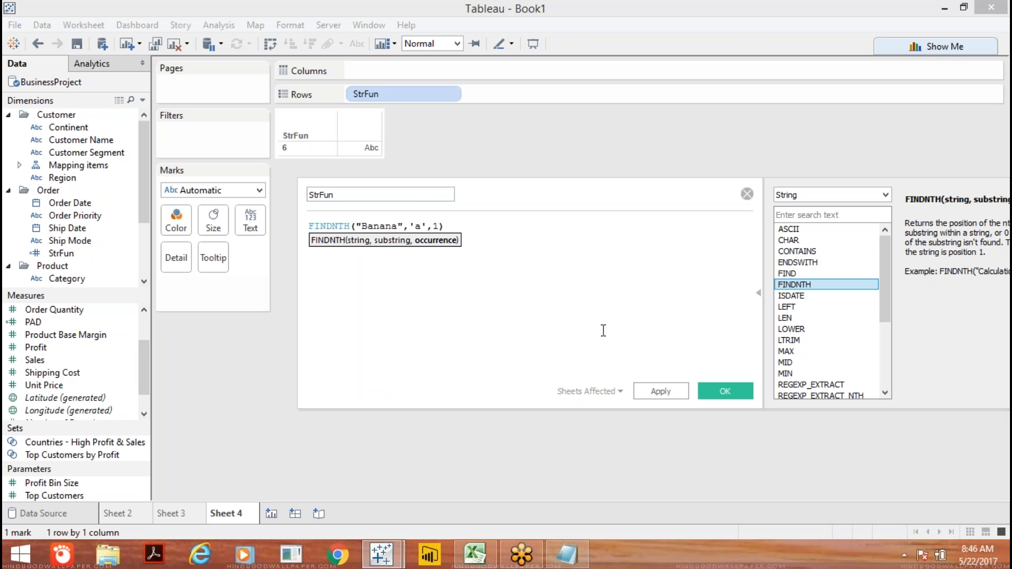
left_click(641, 387)
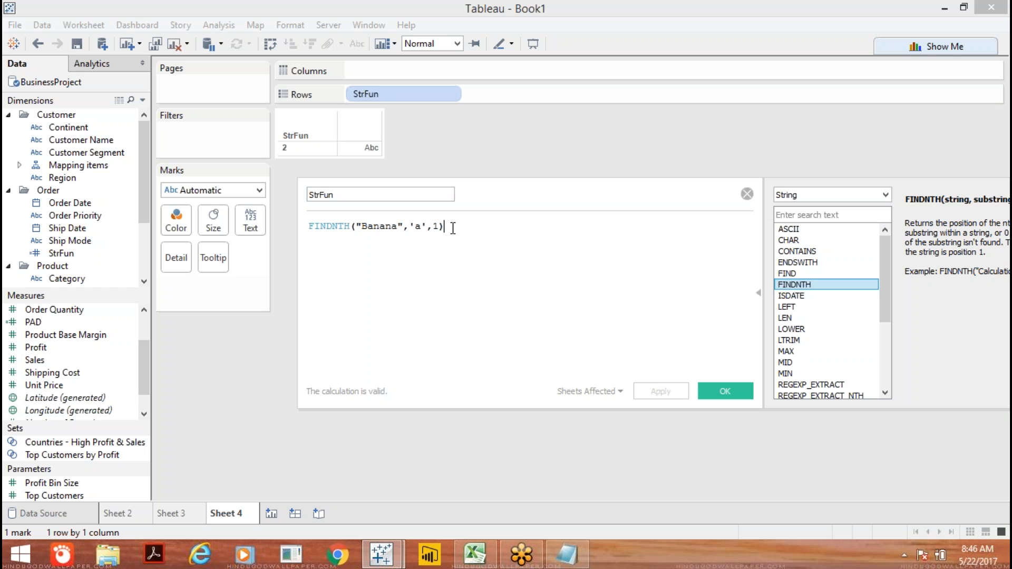
Replace the StrFun formula with LEFT("Tableau",3) and apply it.
key("BackSpace")
key("BackSpace")
key("BackSpace")
key("BackSpace")
key("BackSpace")
key("BackSpace")
key("BackSpace")
key("BackSpace")
key("BackSpace")
key("BackSpace")
key("BackSpace")
key("BackSpace")
key("BackSpace")
key("BackSpace")
key("BackSpace")
key("BackSpace")
key("BackSpace")
key("BackSpace")
key("BackSpace")
key("BackSpace")
key("BackSpace")
key("BackSpace")
key("BackSpace")
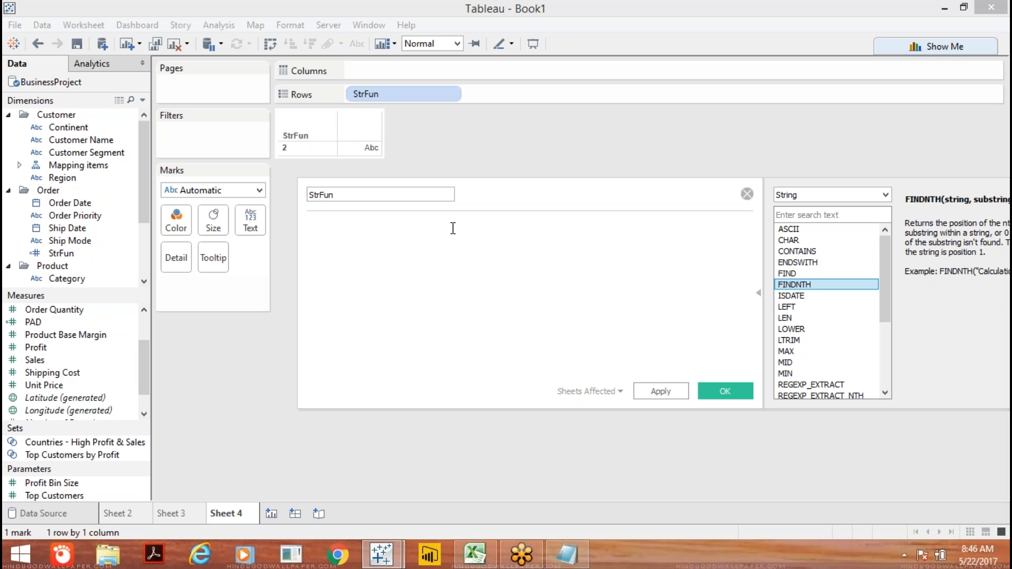
type("lef")
key("Return")
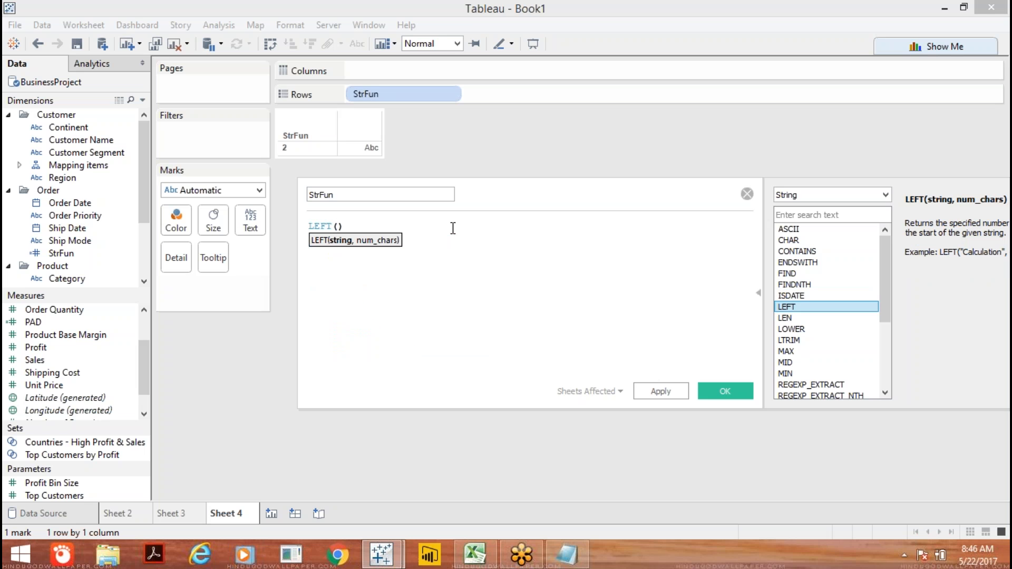
type("\"Tableau\",3")
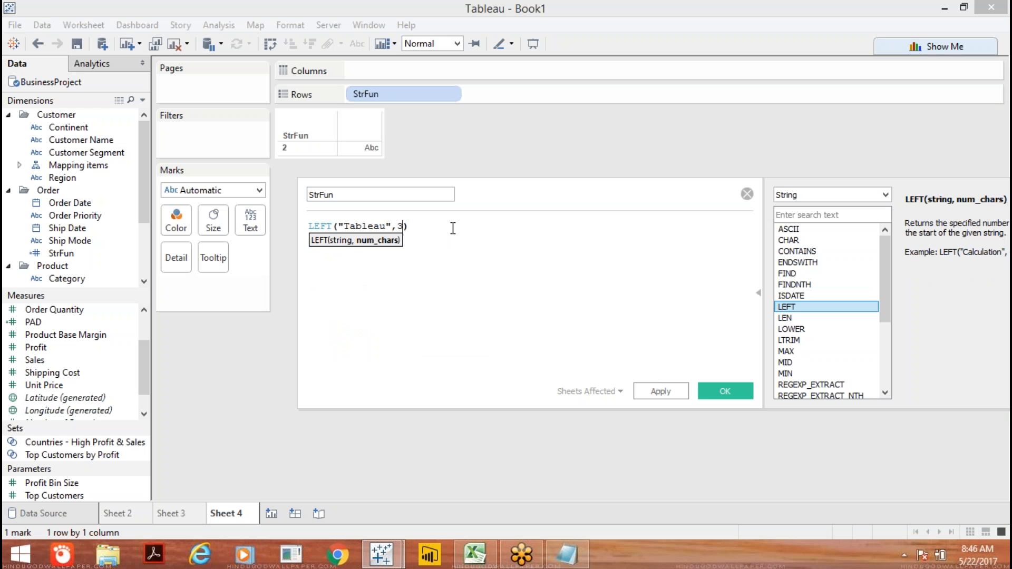
type(")")
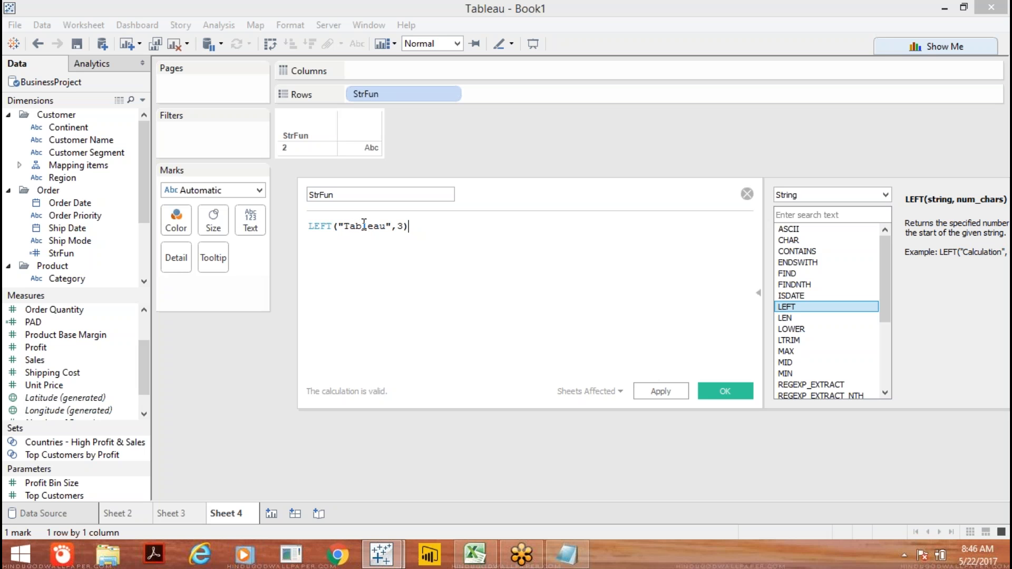
left_click_drag(341, 226, 363, 226)
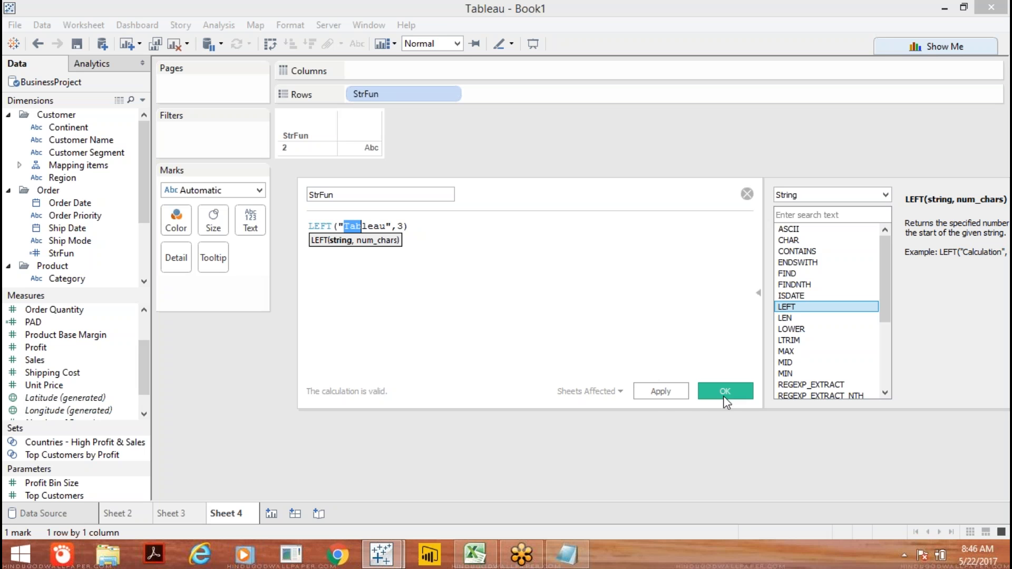
left_click(670, 395)
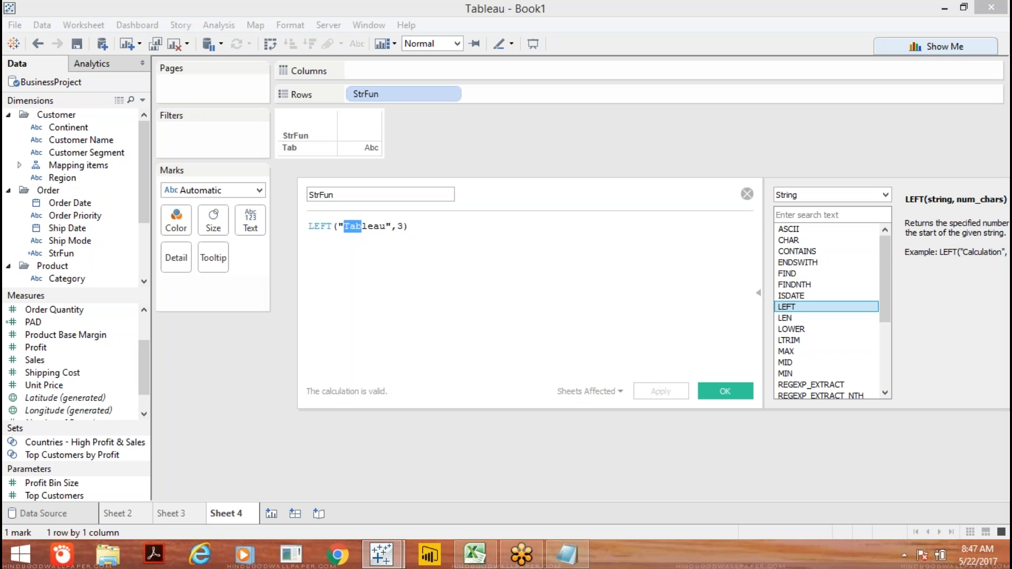
Replace the StrFun formula with RIGHT('Tableau',3) and apply it.
left_click_drag(430, 230, 296, 231)
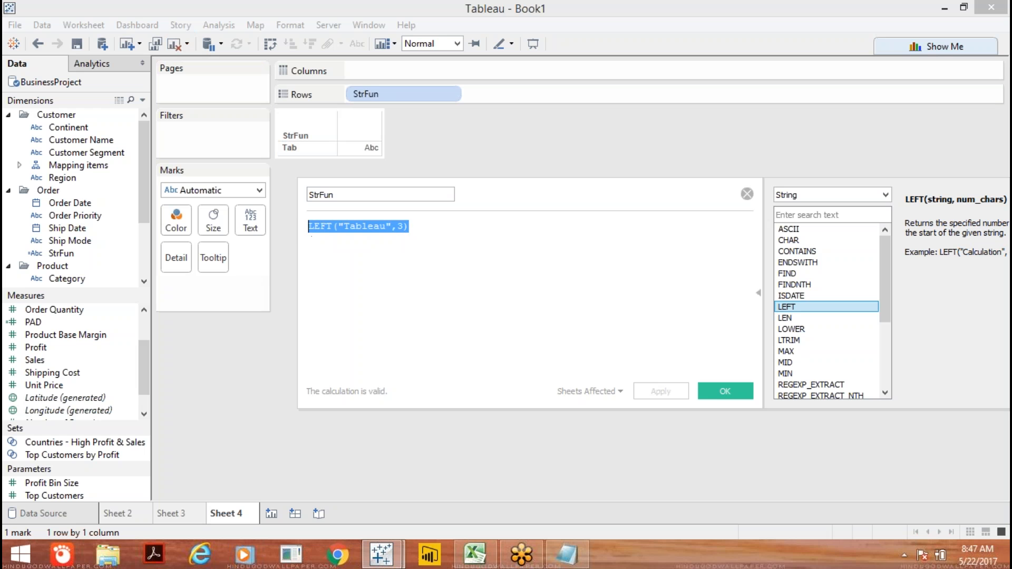
type("righ")
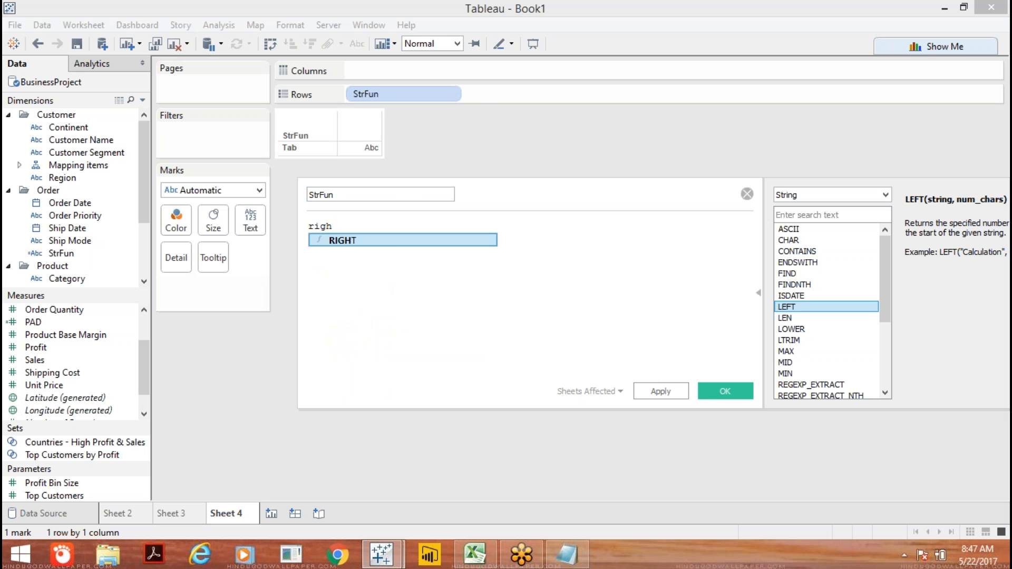
key("Return")
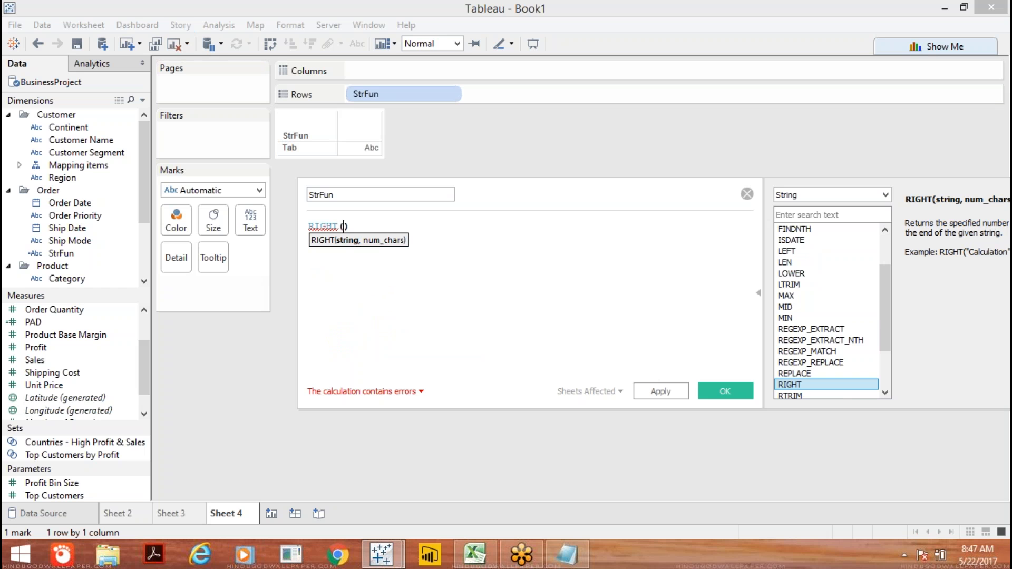
type("'Tableau',3")
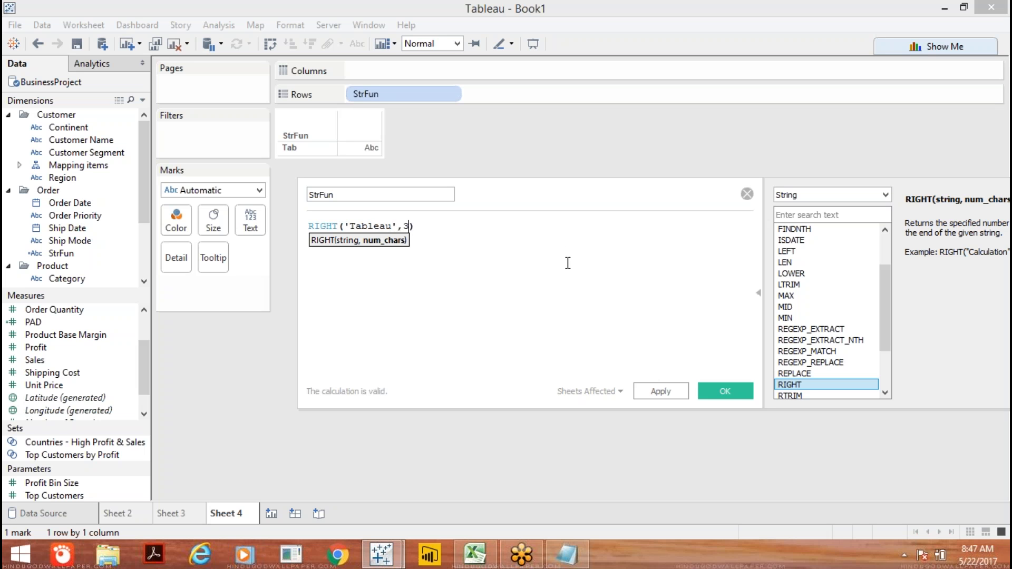
left_click(652, 388)
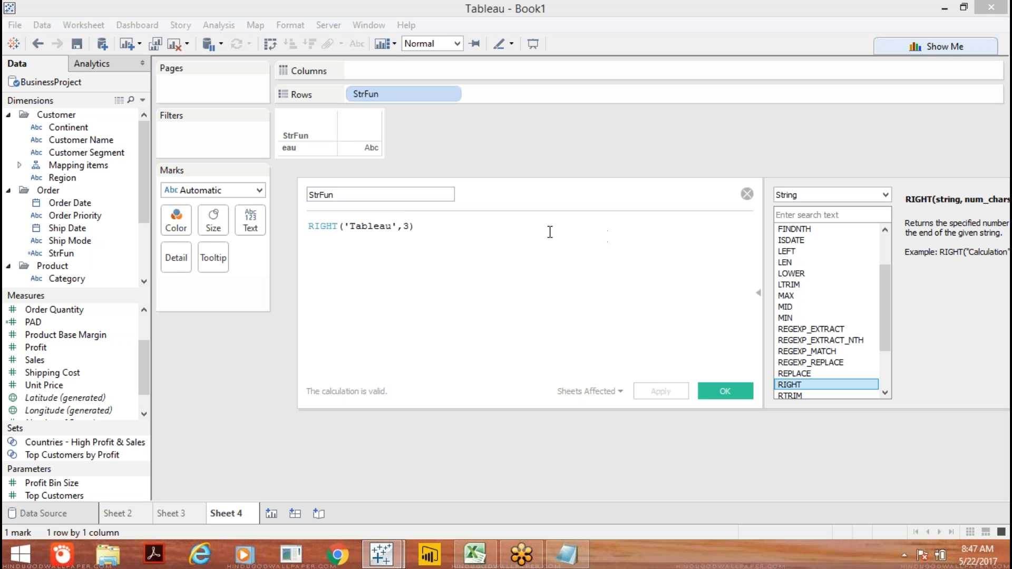
Replace the StrFun formula with UPPER("tableau") and apply it.
left_click(427, 232)
key("BackSpace")
key("BackSpace")
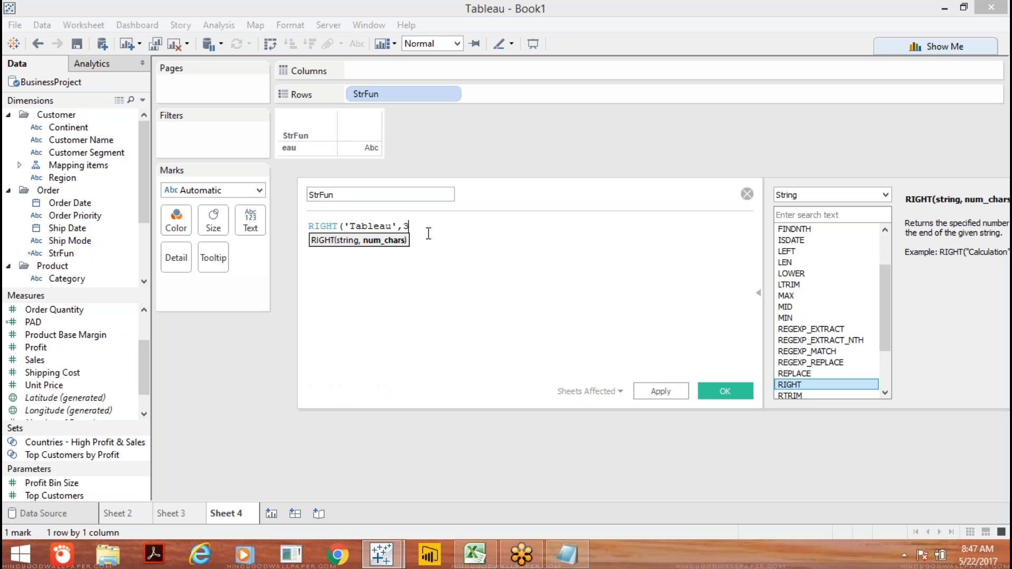
key("ctrl+a")
key("BackSpace")
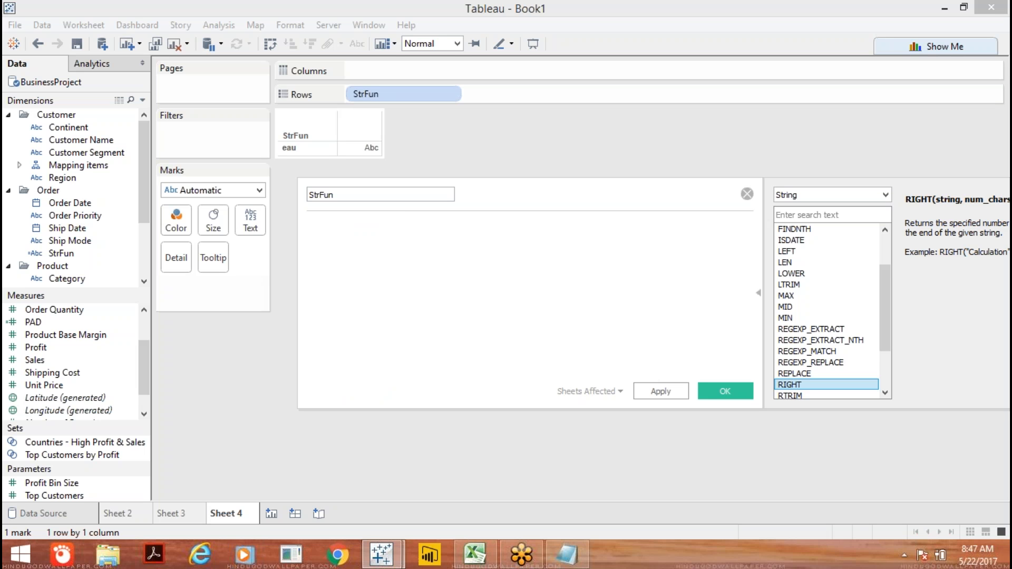
type("upp")
key("Return")
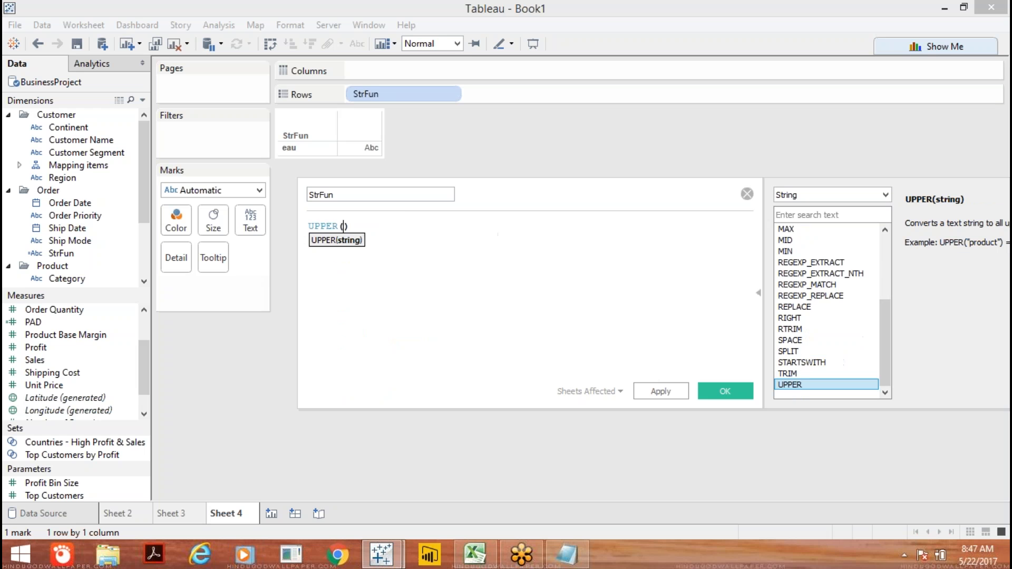
type("\"table")
key("BackSpace")
type("au")
left_click(371, 226)
type("e")
left_click(392, 226)
type("\"")
left_click(679, 395)
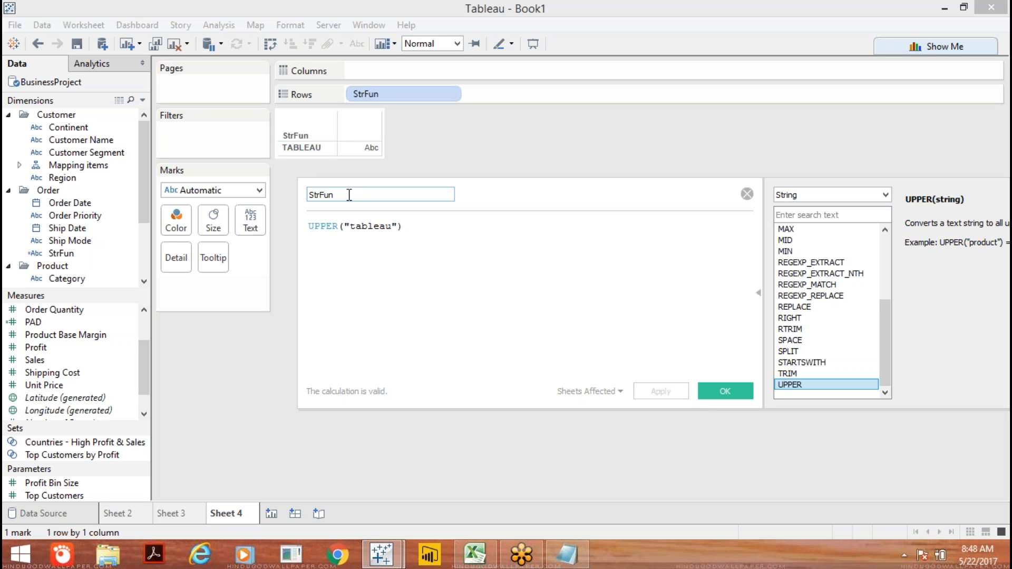
Clear the formula text, close the calculation editor without applying, and remove StrFun from Rows.
left_click(439, 235)
key("BackSpace")
key("BackSpace")
key("BackSpace")
key("BackSpace")
key("BackSpace")
key("BackSpace")
key("BackSpace")
key("BackSpace")
key("BackSpace")
key("BackSpace")
key("BackSpace")
key("BackSpace")
key("BackSpace")
key("BackSpace")
key("BackSpace")
key("BackSpace")
key("BackSpace")
key("BackSpace")
key("BackSpace")
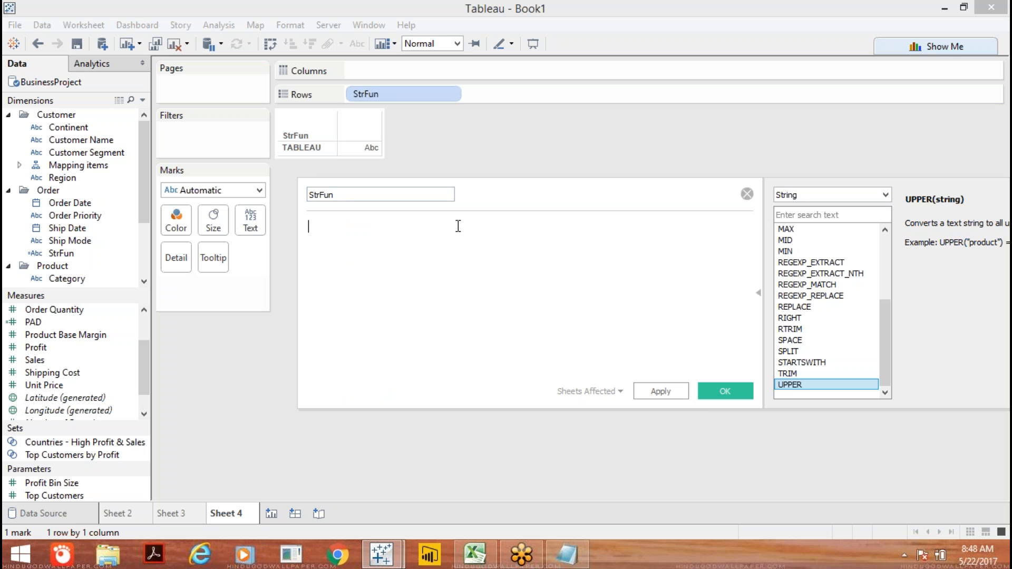
left_click(747, 195)
left_click_drag(369, 94, 210, 205)
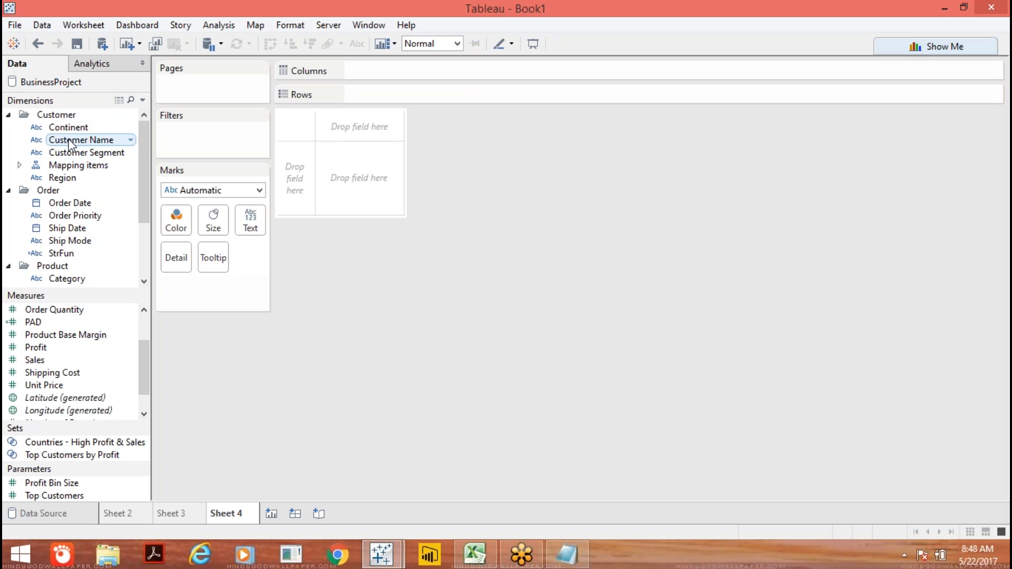
Place the Customer Name dimension on Rows, adding all members.
left_click_drag(74, 139, 389, 95)
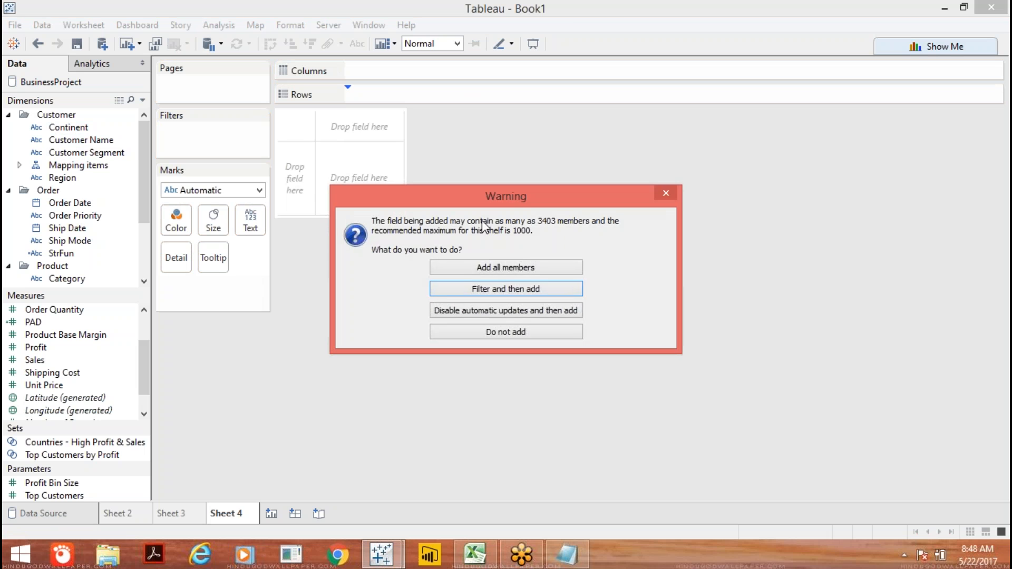
left_click(460, 274)
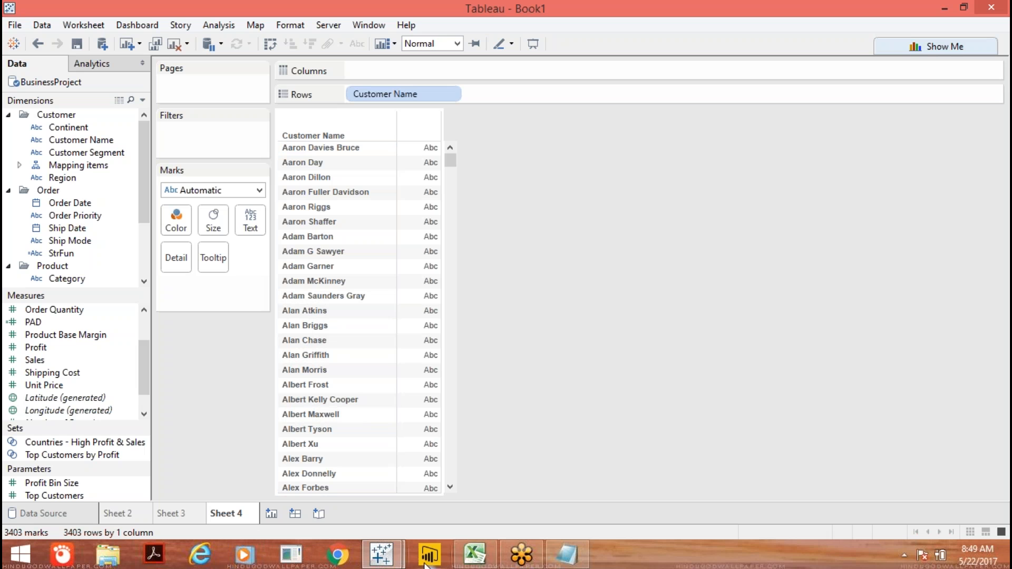
Switch to the Notepad notes and add a dashed separator line with blank lines under it, below the Parameters entry.
left_click(567, 553)
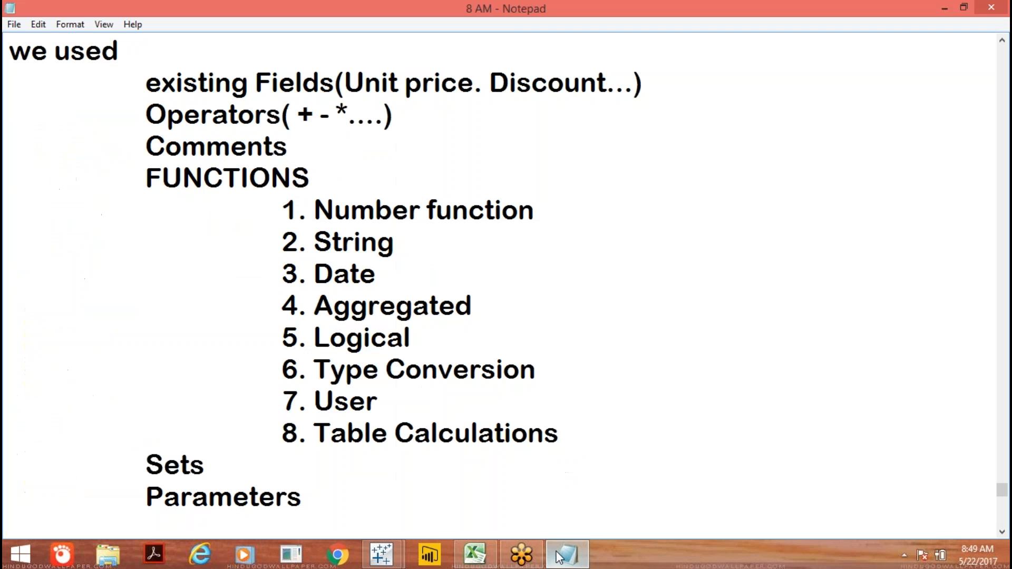
key("Return")
key("Return")
key("Return")
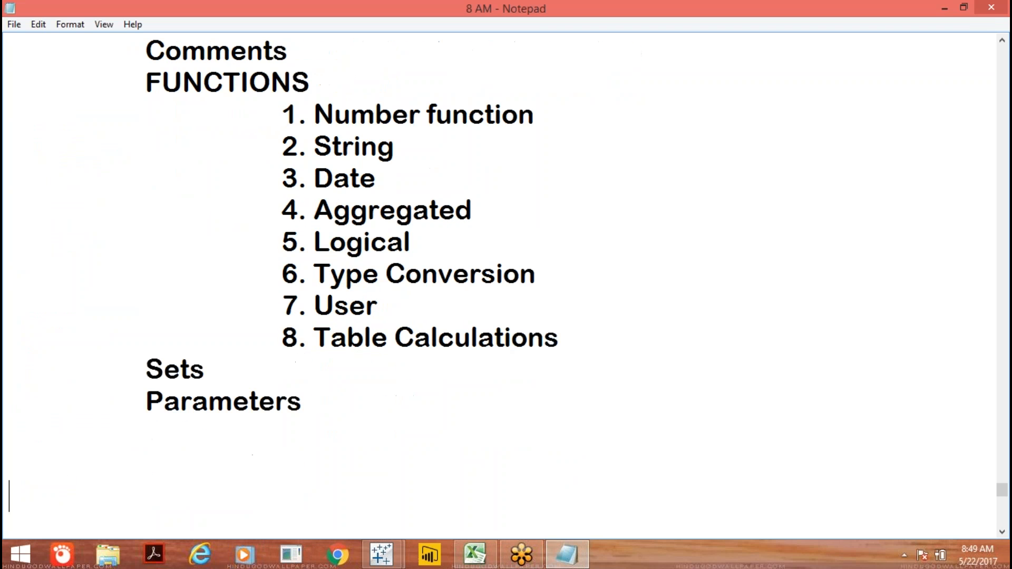
type("--------------------------------------------------")
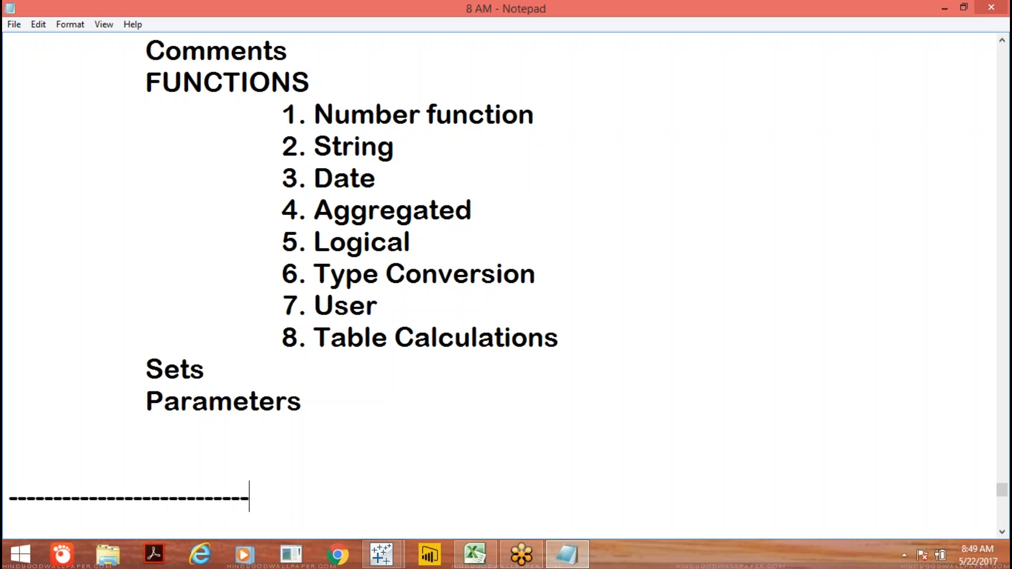
key("Return")
key("Return")
key("Return")
key("Return")
key("Return")
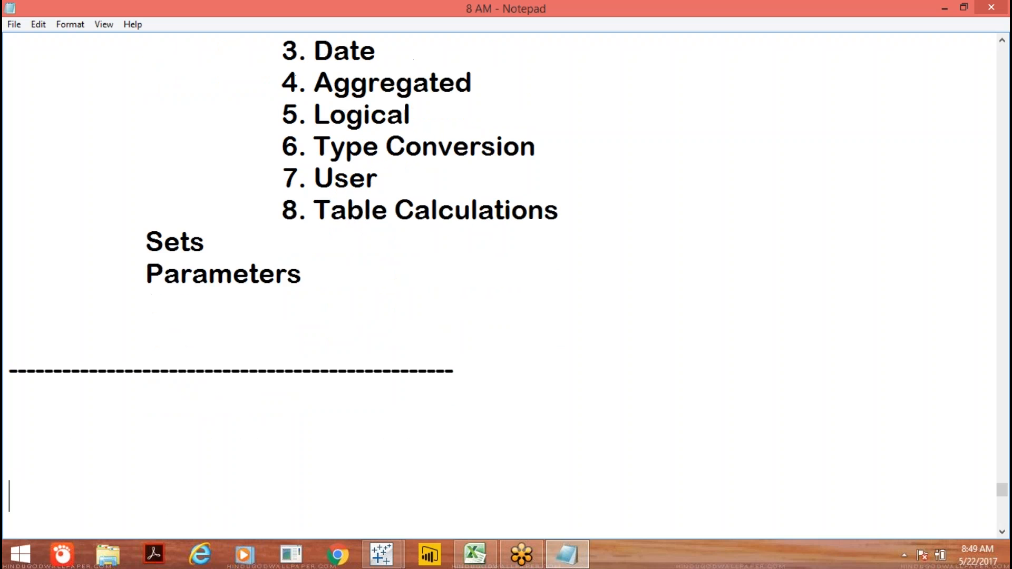
Write the note "Only first" directly under the dashed separator line.
key("Up")
key("Up")
key("Up")
key("Up")
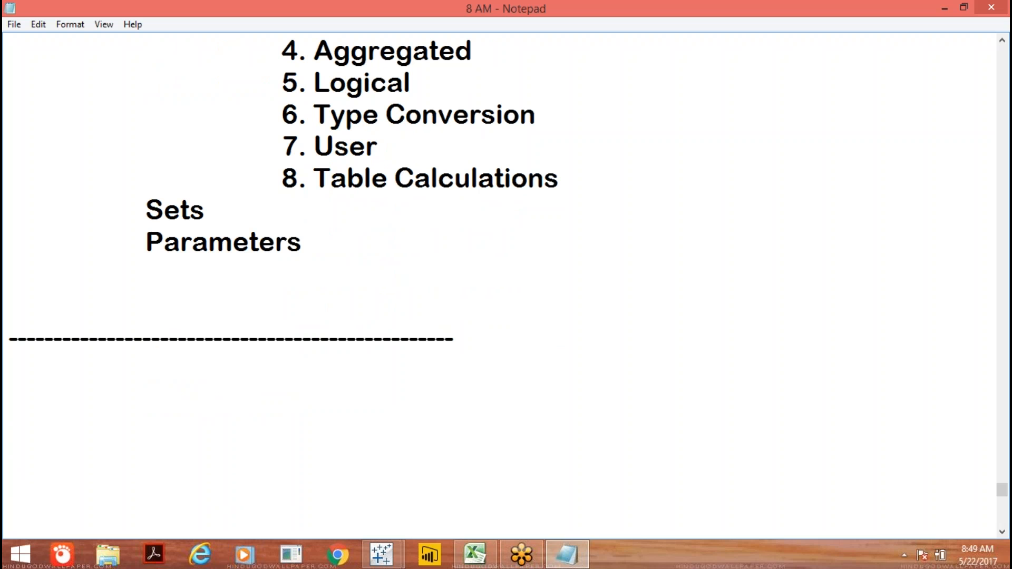
type("Onl")
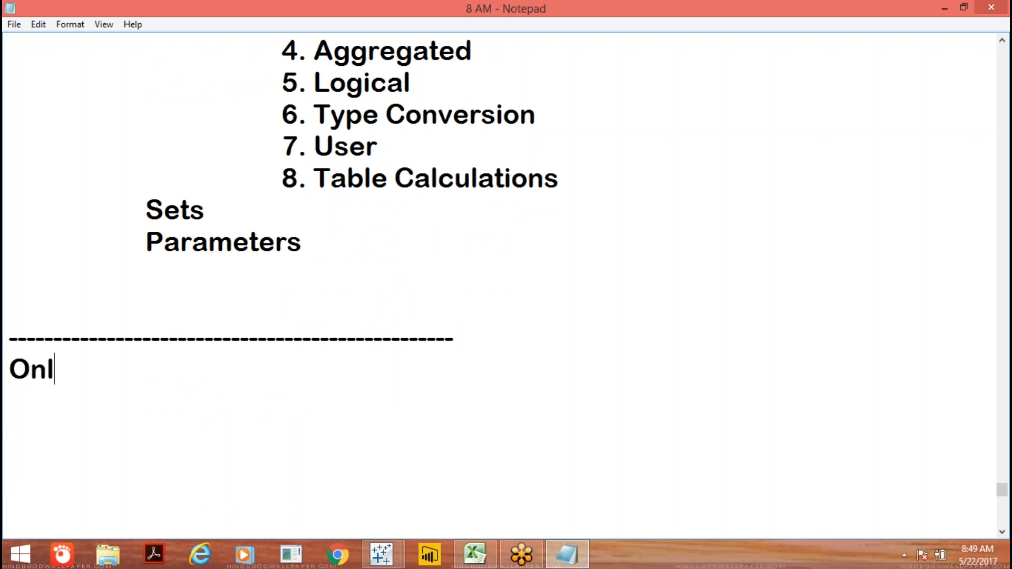
type("uy")
key("BackSpace")
key("BackSpace")
type("y first")
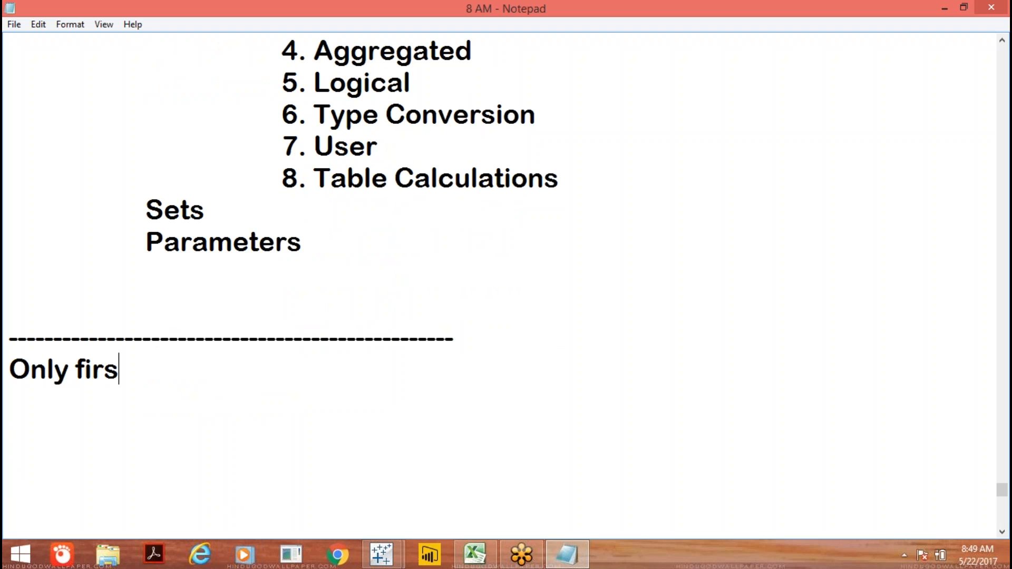
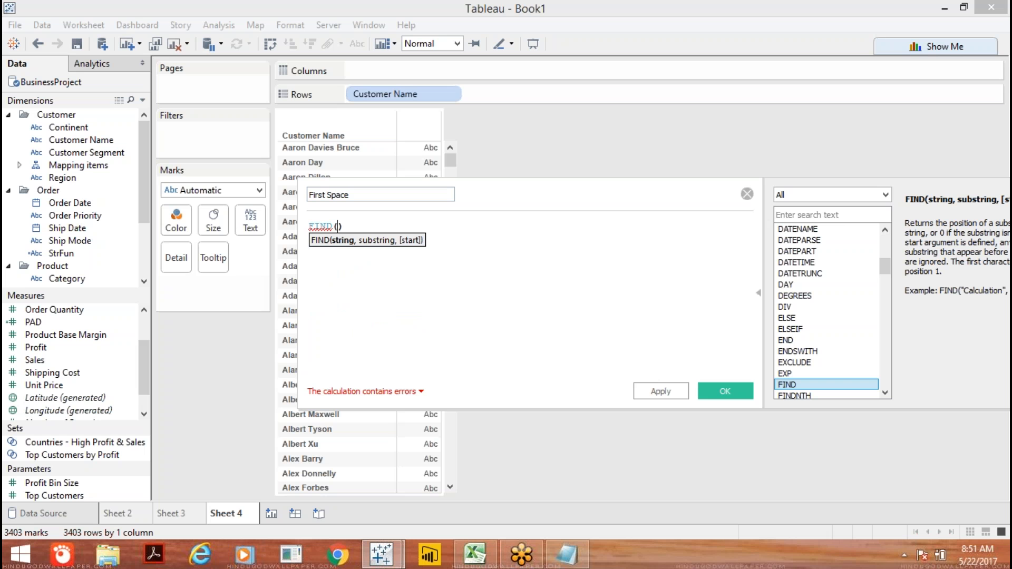
Complete the First Space formula as FIND([Customer Name],' '), apply it and close the calculation editor.
type("cus")
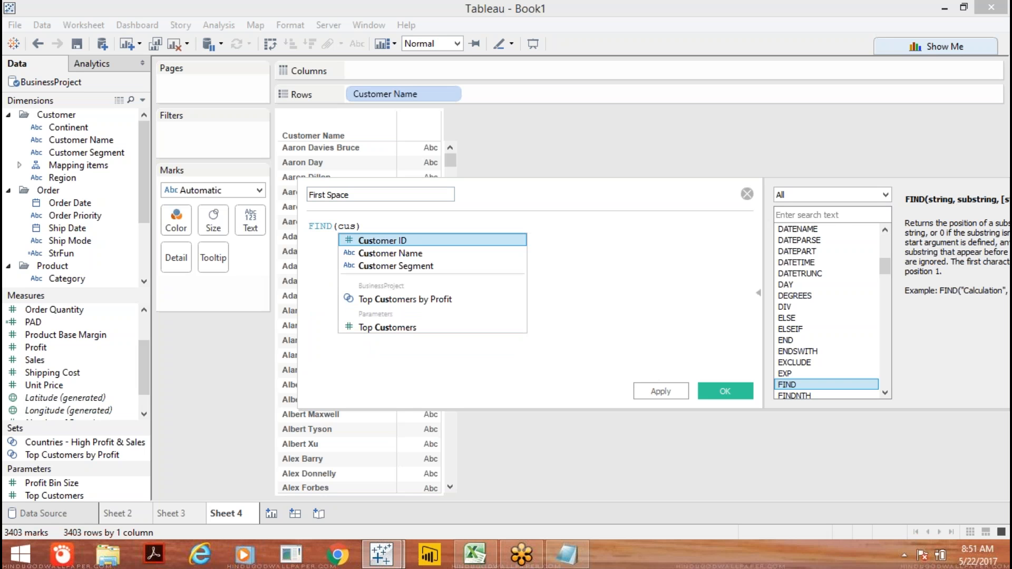
key("Down")
key("Return")
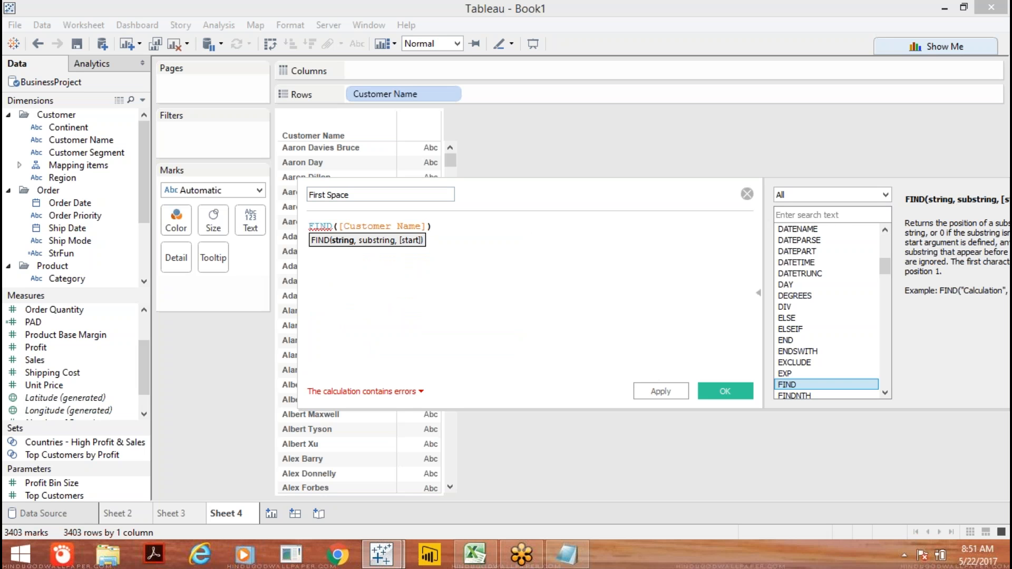
type(",' '")
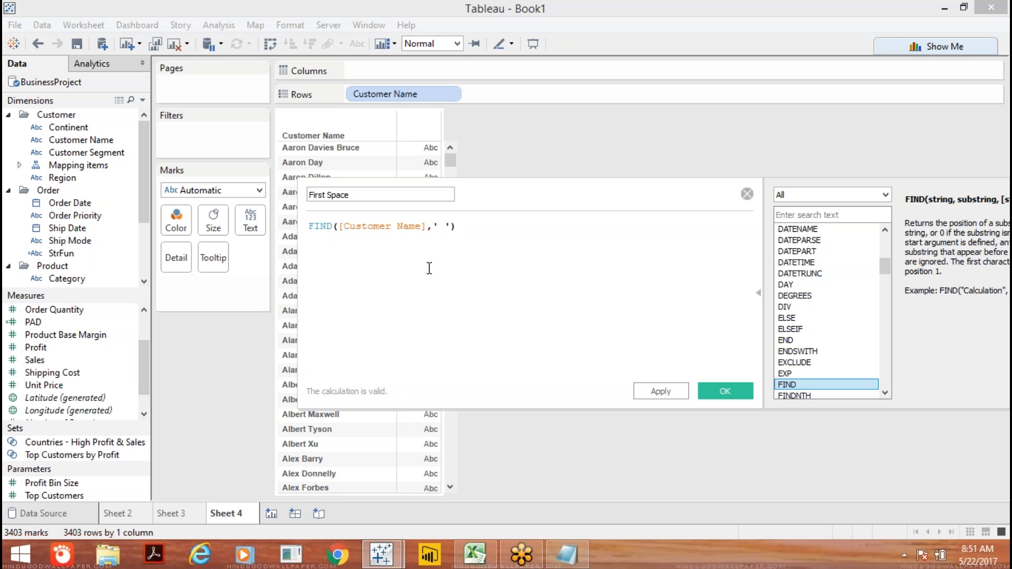
left_click(662, 393)
left_click(722, 391)
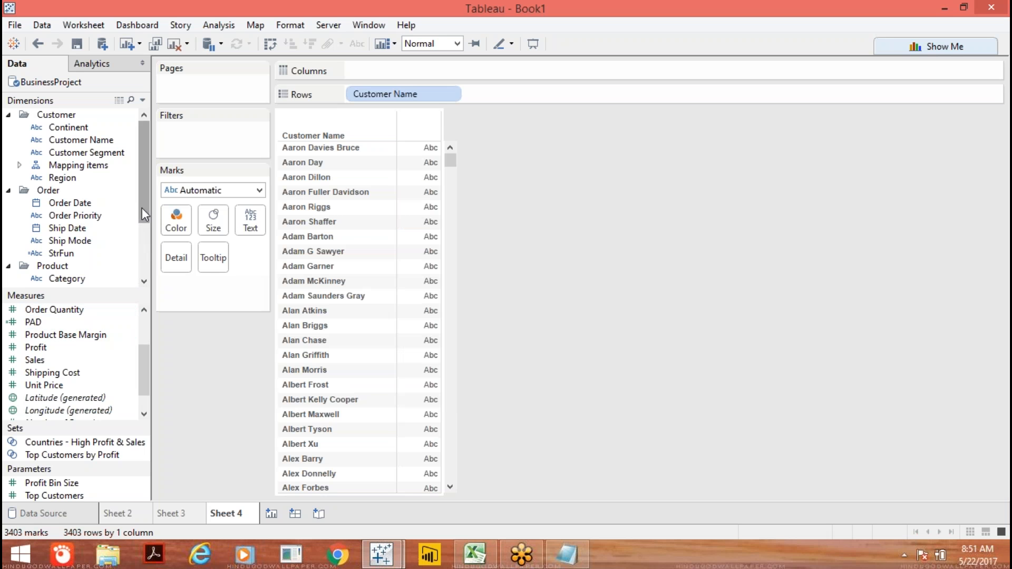
Find the First Space measure and place it in the table as text values beside the customer names.
left_click_drag(144, 217, 152, 275)
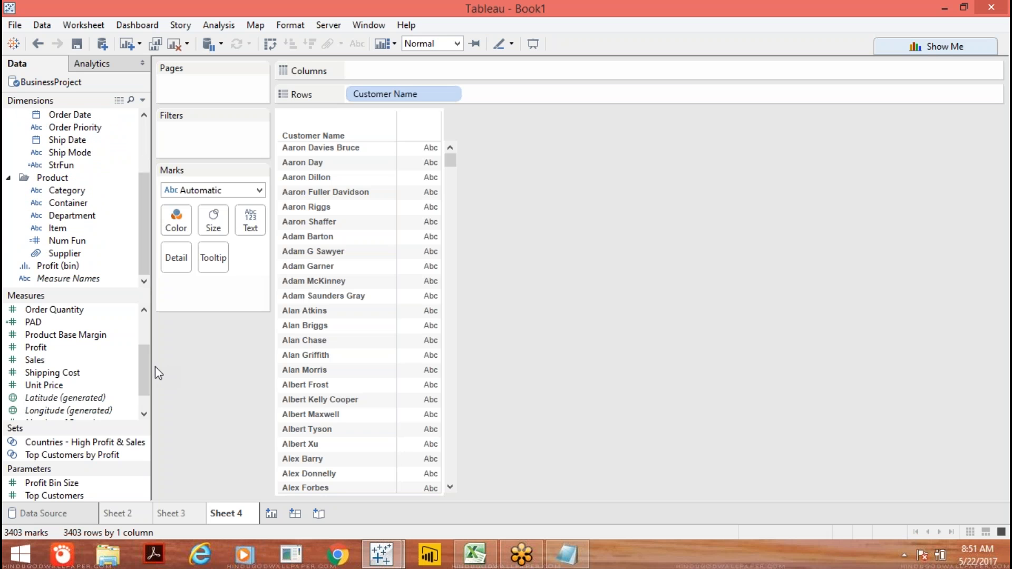
left_click_drag(145, 364, 148, 337)
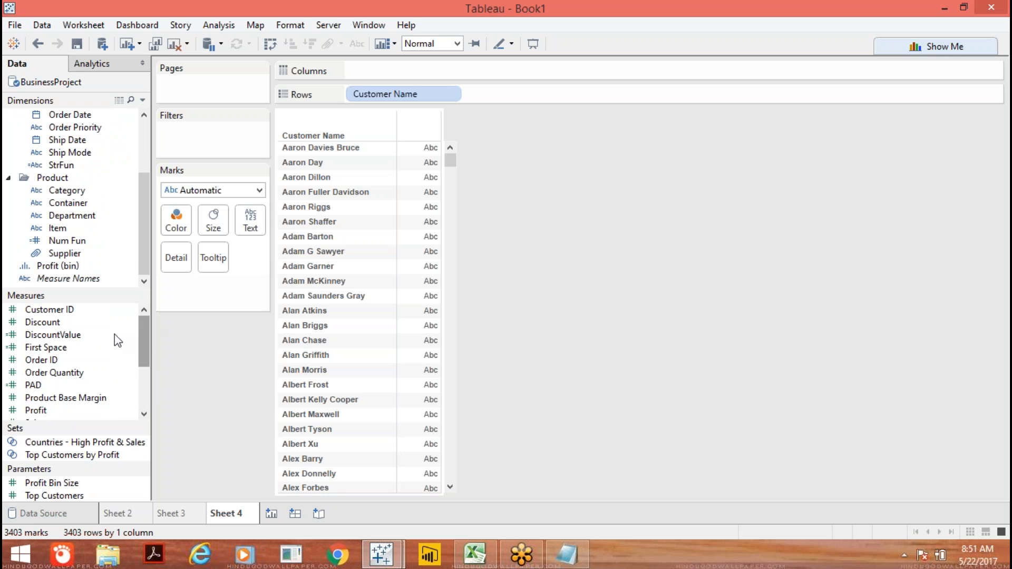
left_click(53, 349)
left_click_drag(53, 348, 63, 206)
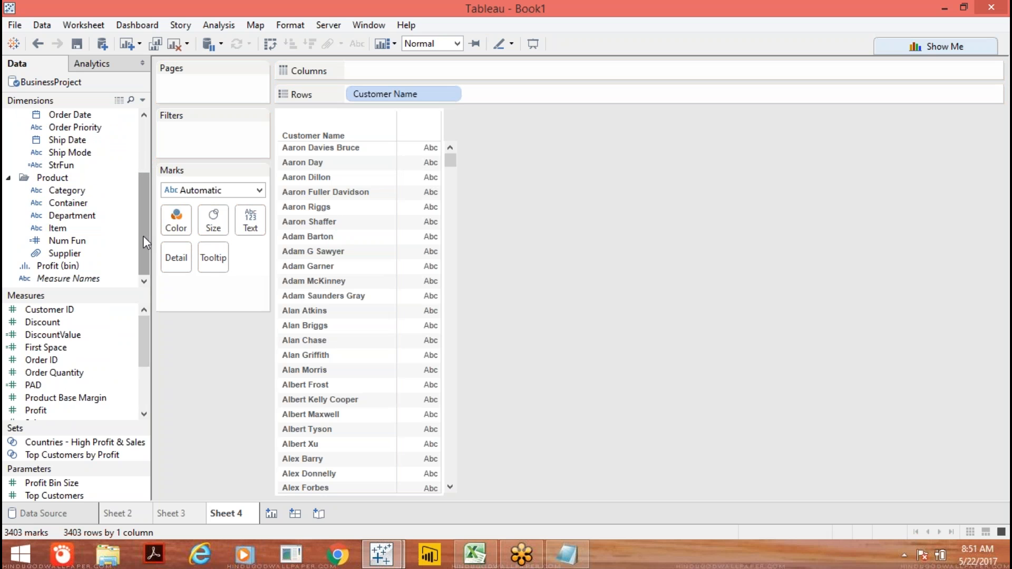
left_click_drag(144, 236, 144, 299)
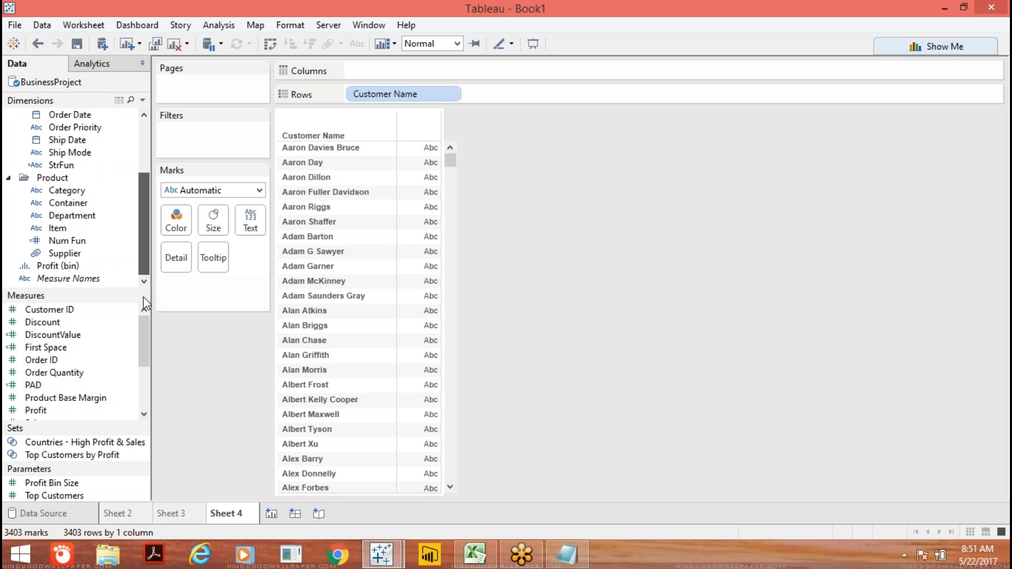
left_click_drag(101, 347, 417, 200)
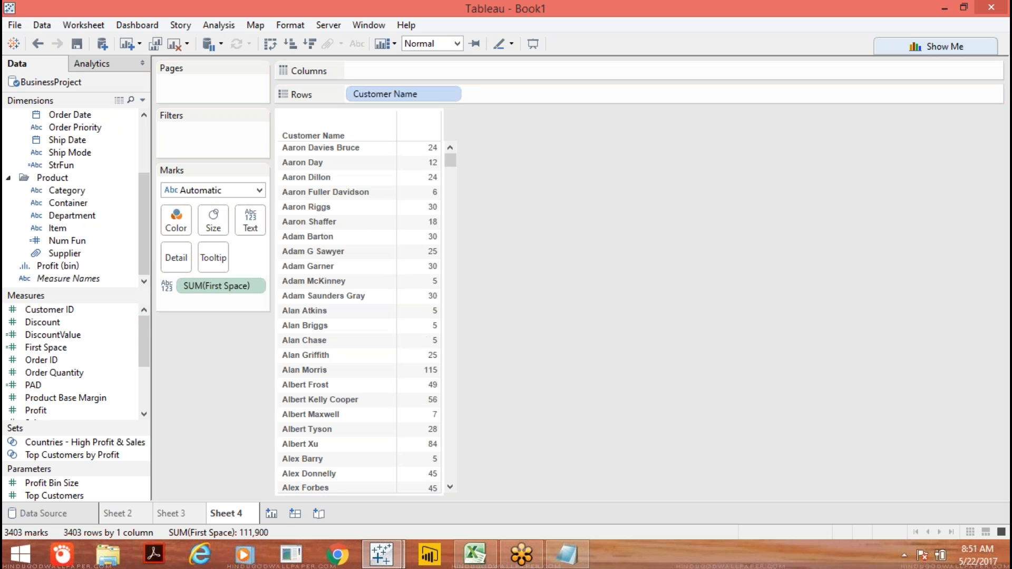
Change the aggregation of First Space on the Marks card to Average.
left_click(254, 287)
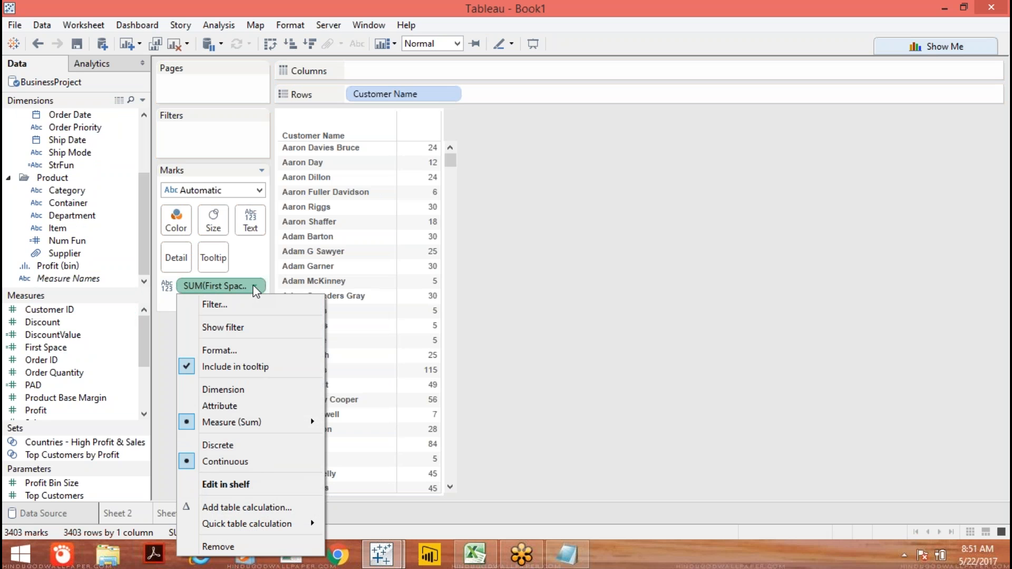
mouse_move(207, 424)
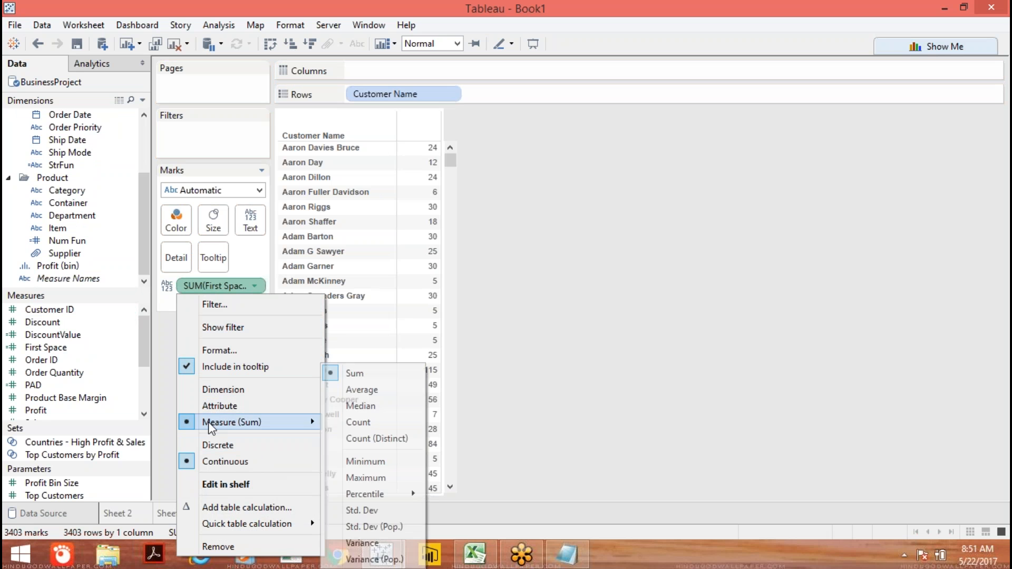
left_click(330, 393)
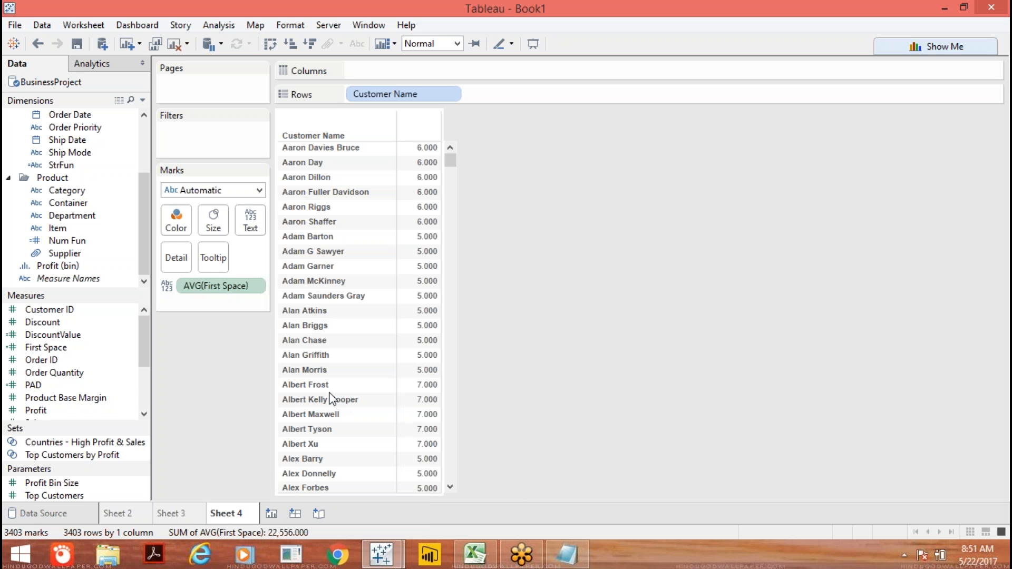
Format the default pane numbers of the averaged First Space as Number (Standard) and close the formatting options.
left_click(255, 286)
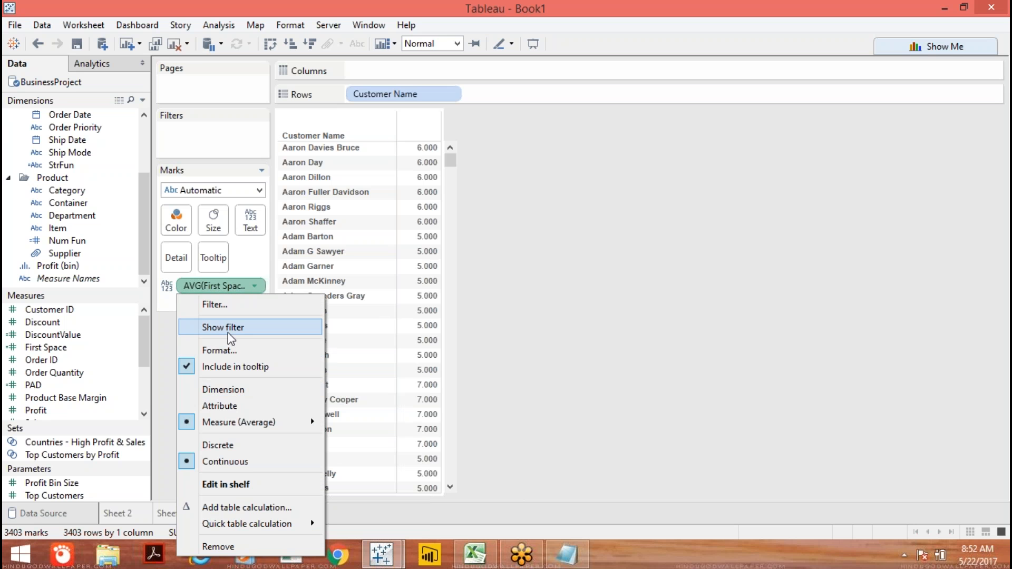
left_click(226, 355)
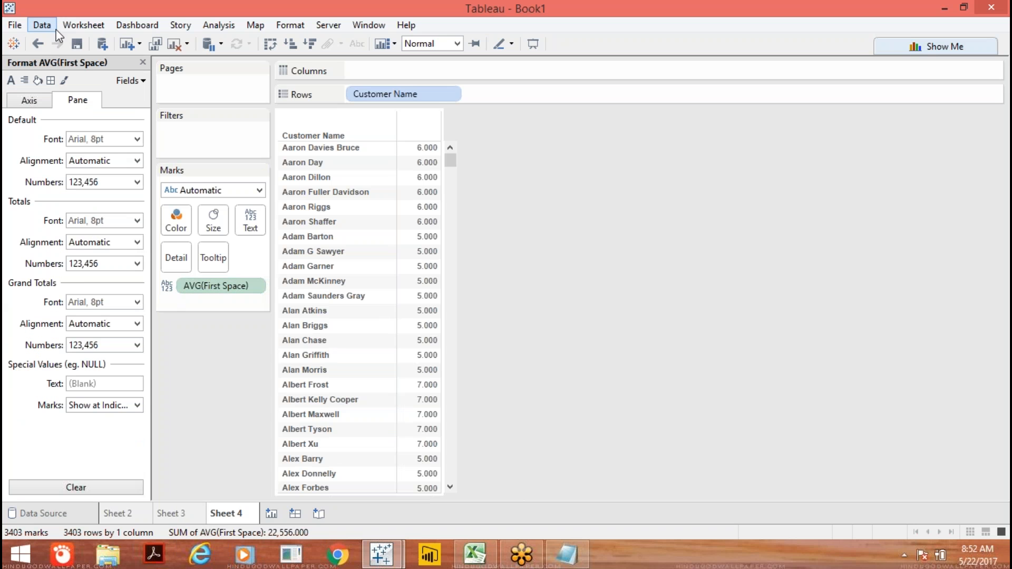
left_click(137, 182)
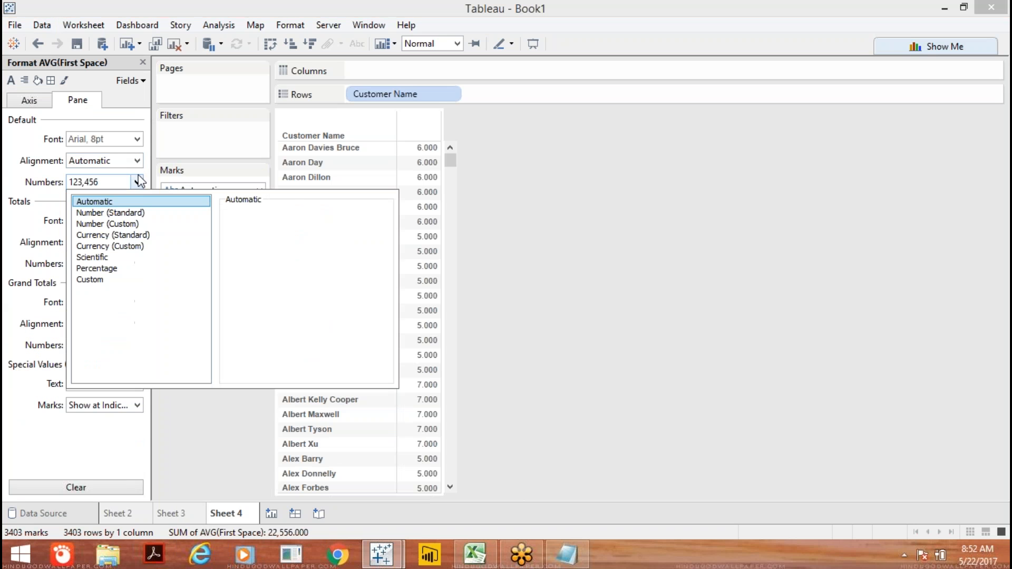
left_click(137, 213)
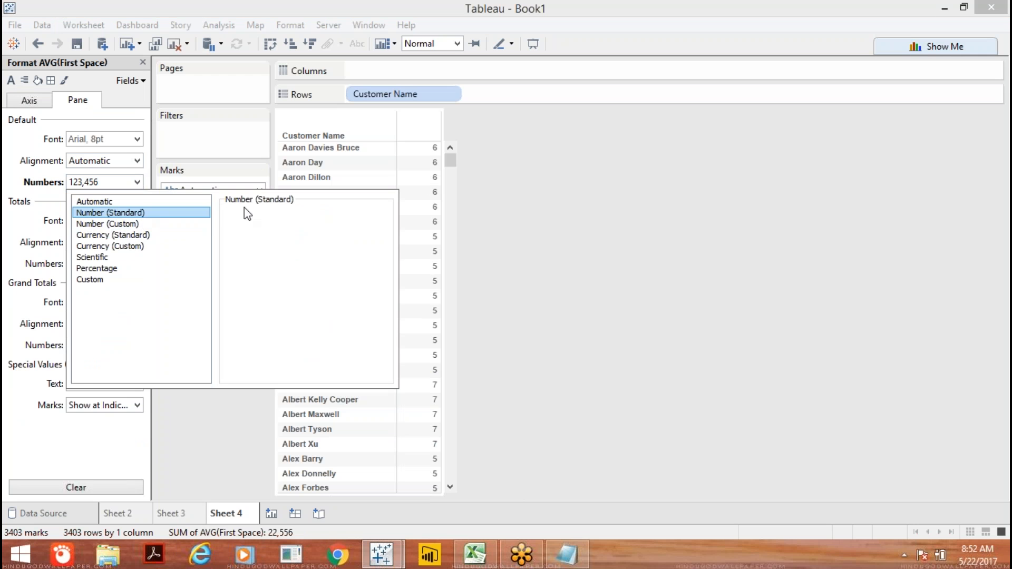
left_click(598, 226)
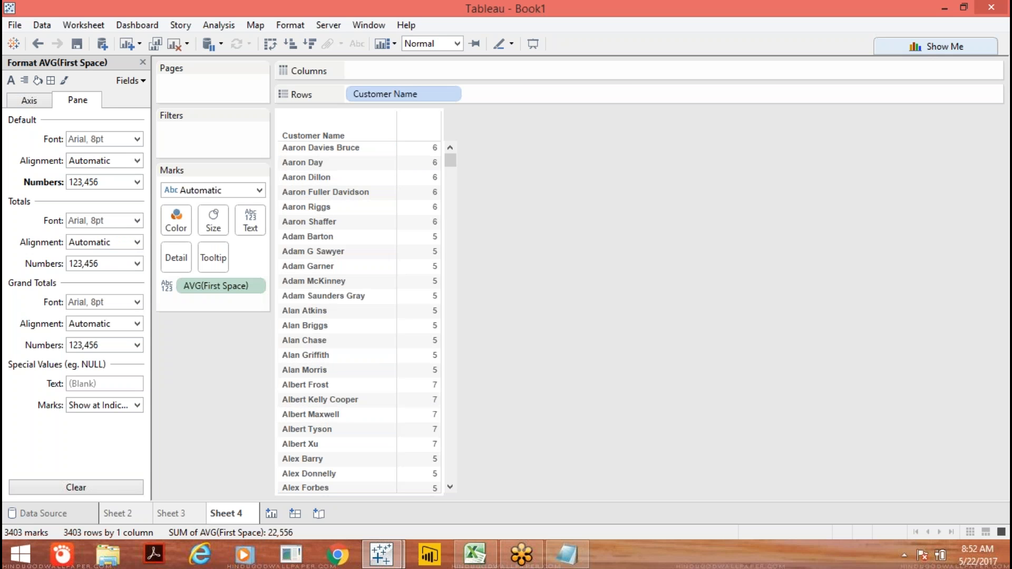
left_click(142, 62)
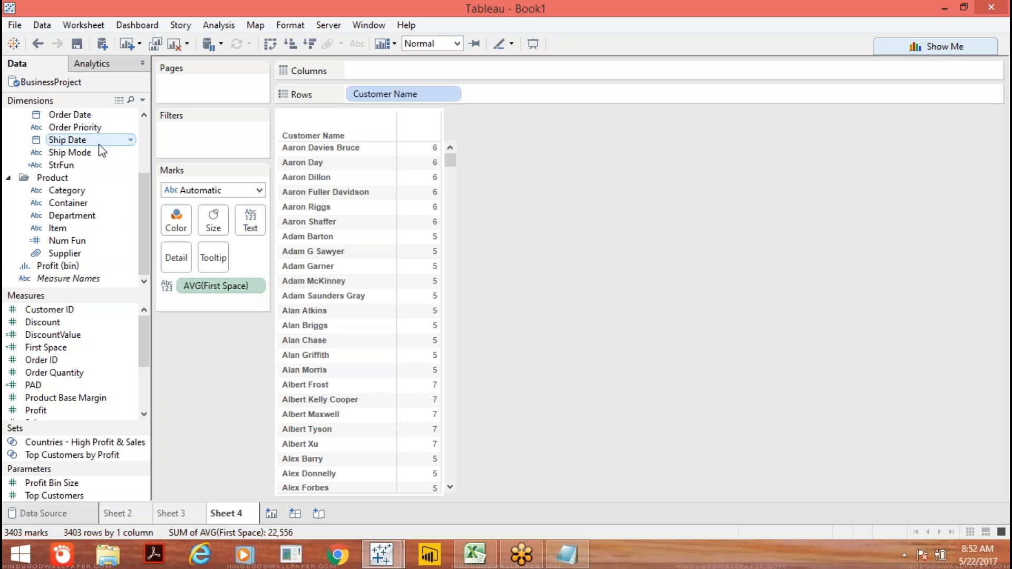
Create a new calculated field named FirstName.
left_click(142, 100)
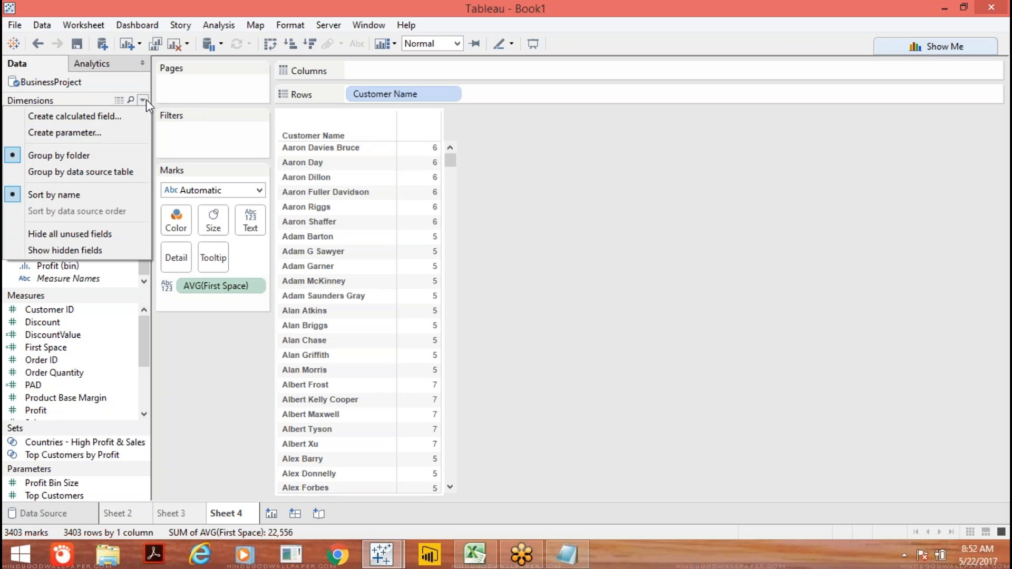
left_click(108, 114)
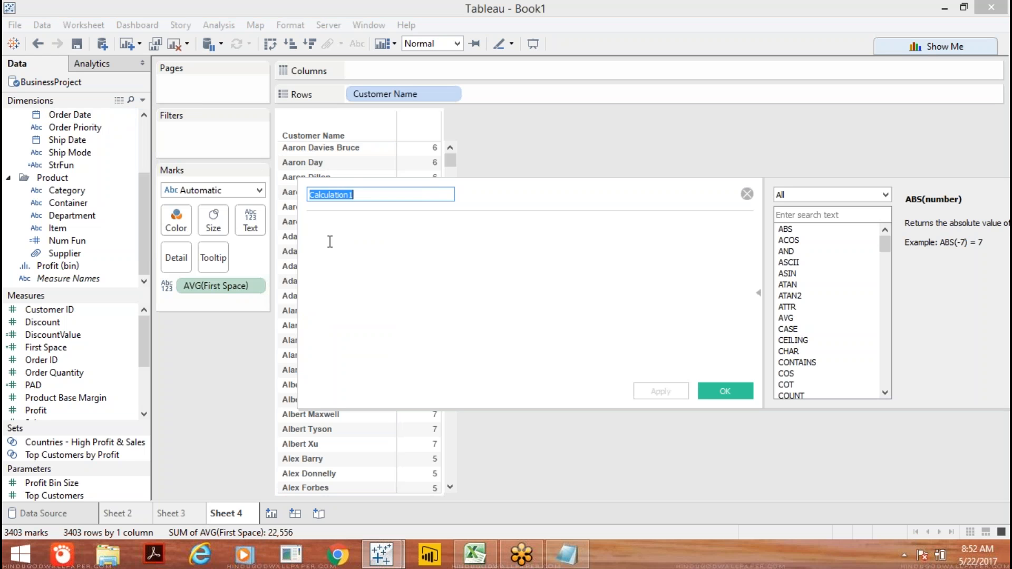
type("Fir")
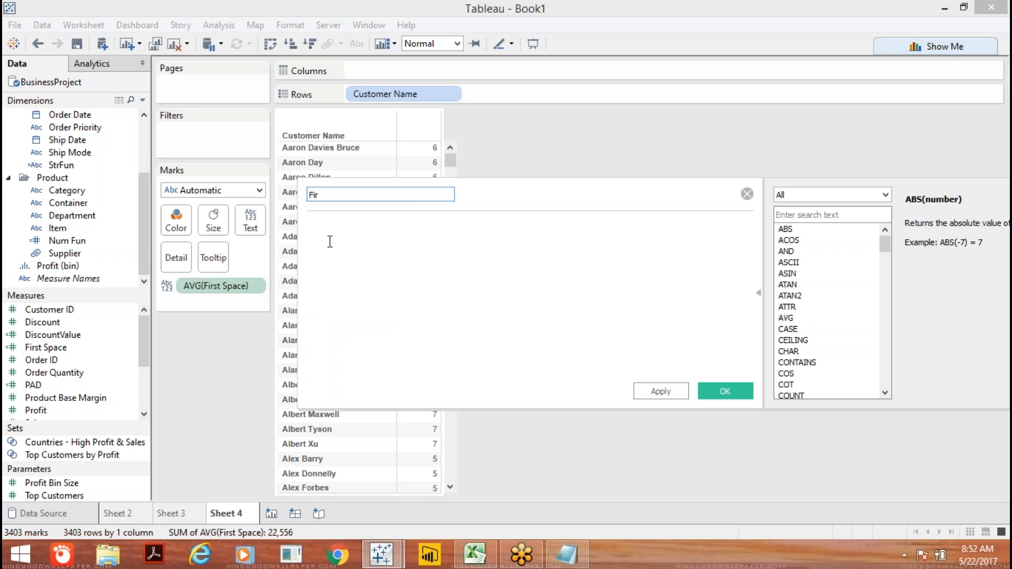
type("stName")
Begin the FirstName formula with the LEFT function, using [Customer Name] as its string argument.
left_click(353, 238)
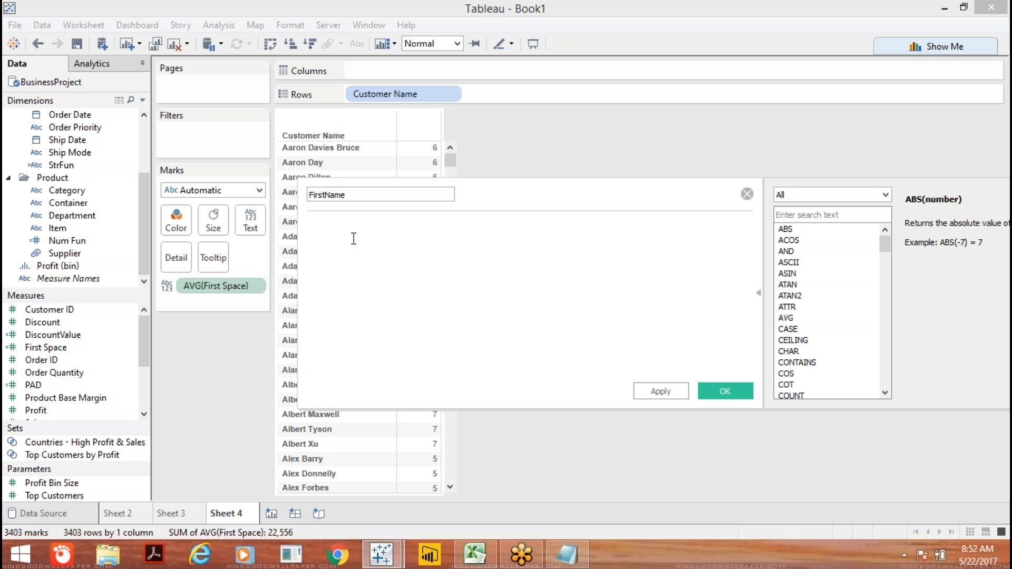
type("left")
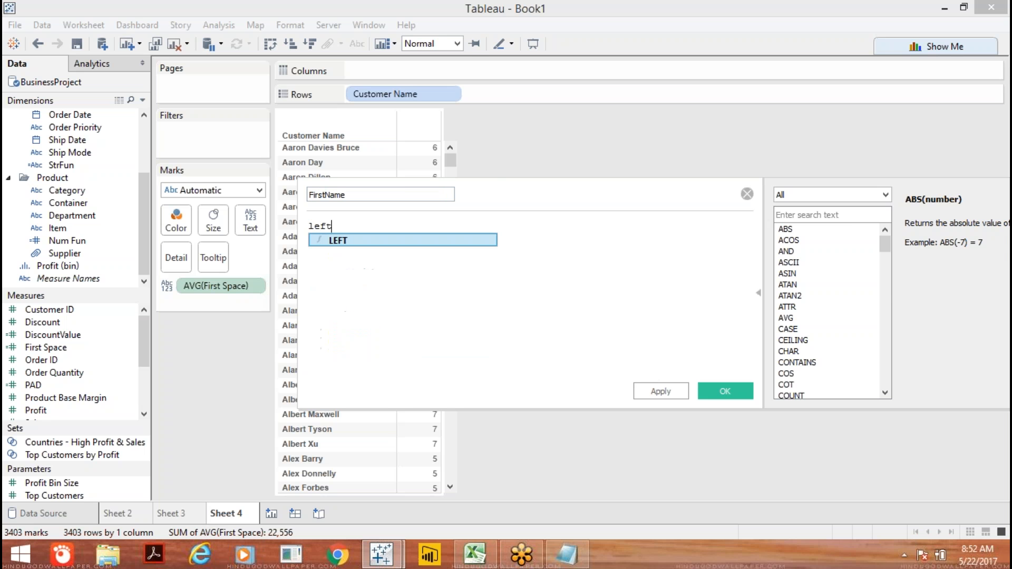
key("Return")
type("cust")
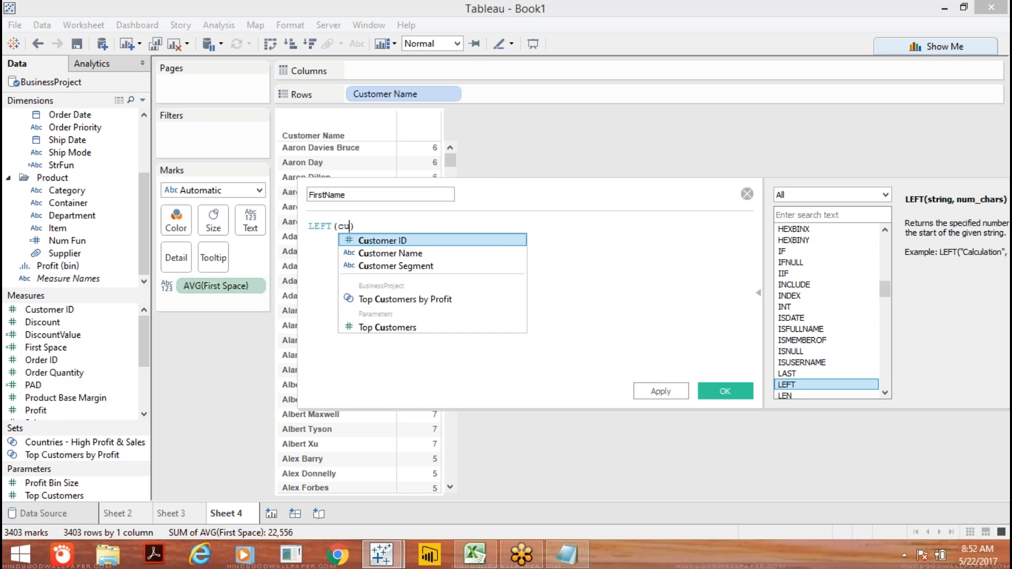
key("Escape")
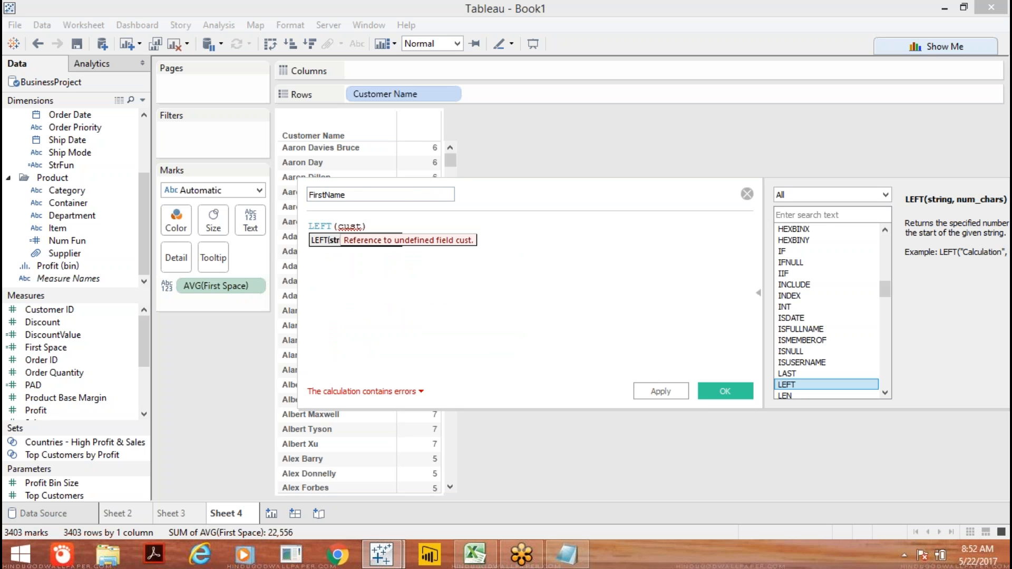
key("BackSpace")
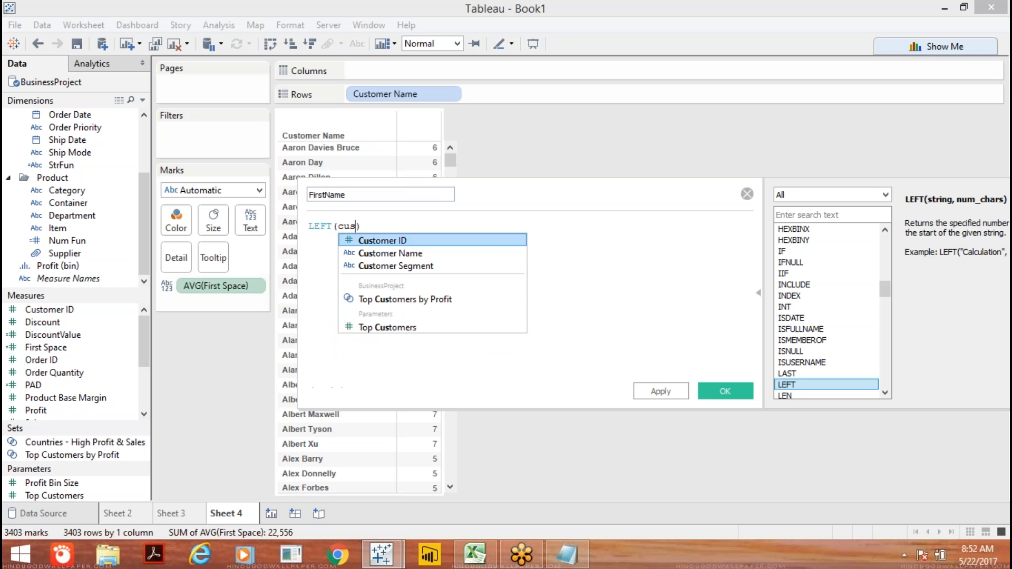
key("Down")
key("Return")
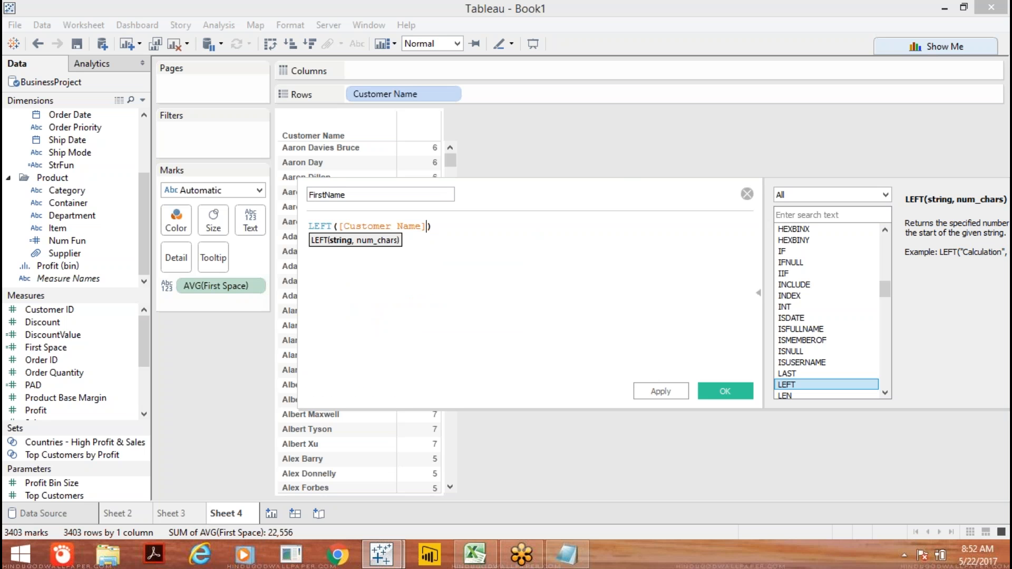
type(",")
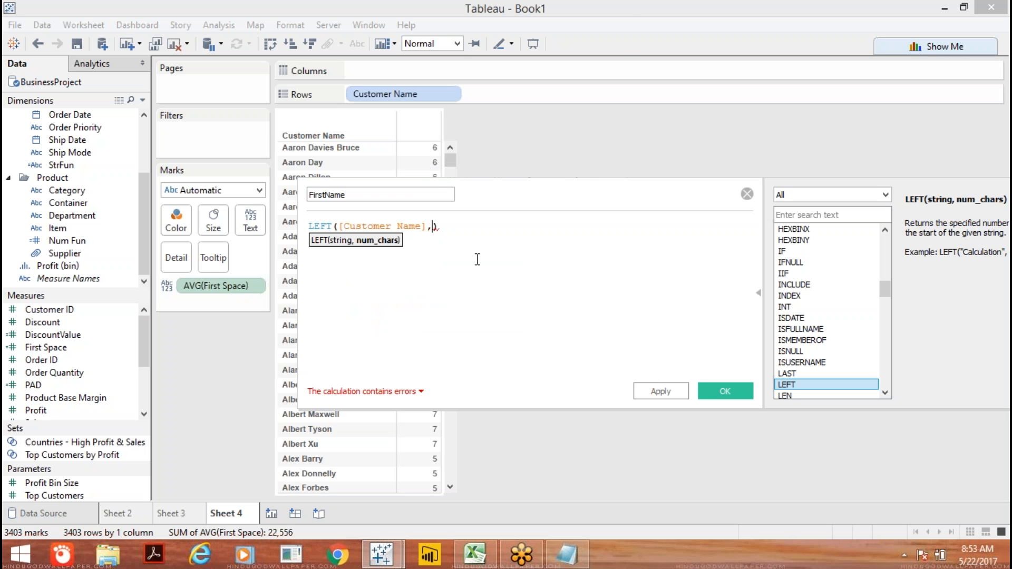
Complete the LEFT formula with [First Space]-1 as the number of characters and save the FirstName field.
type("fir")
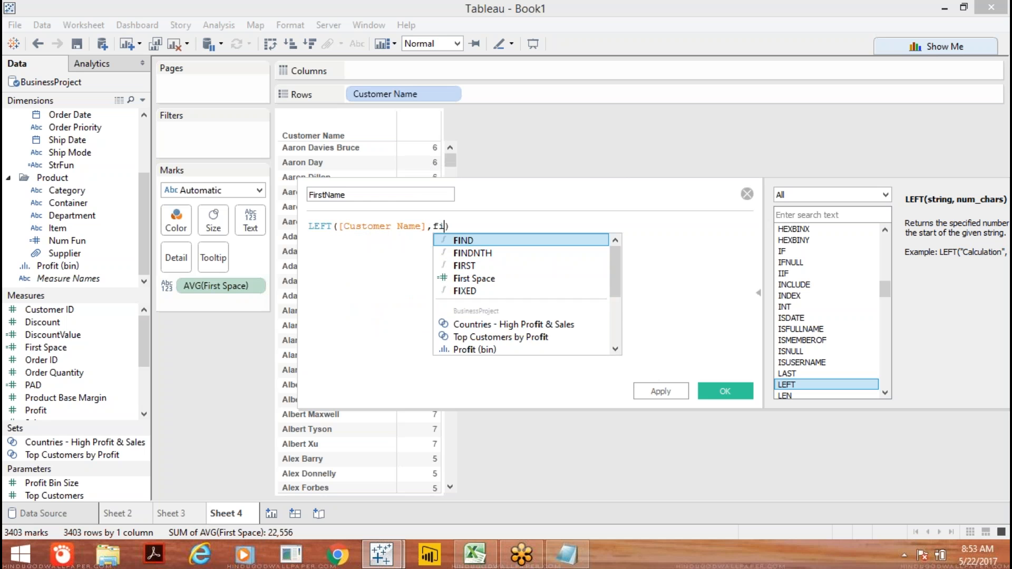
key("Down")
key("Return")
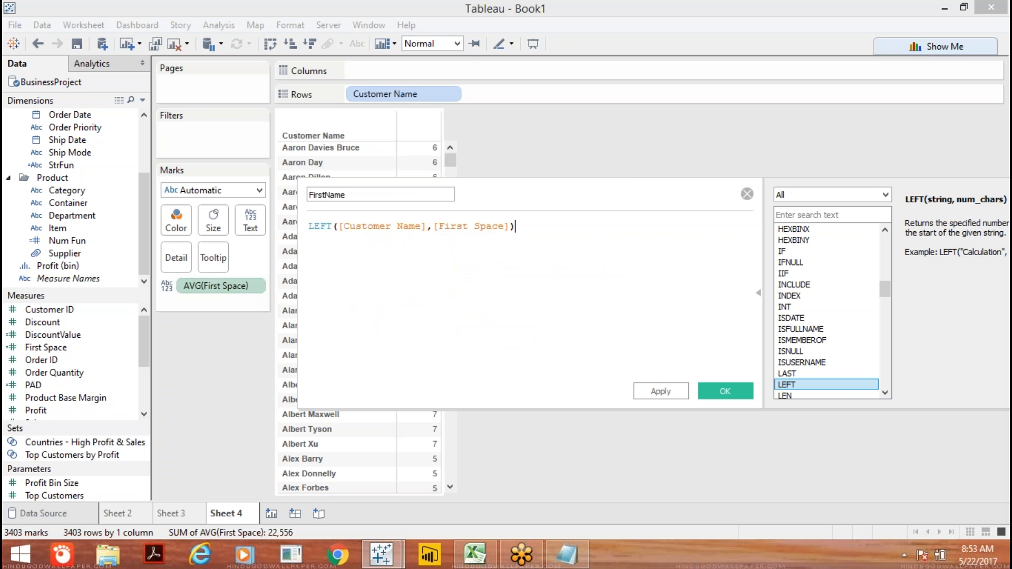
left_click(510, 226)
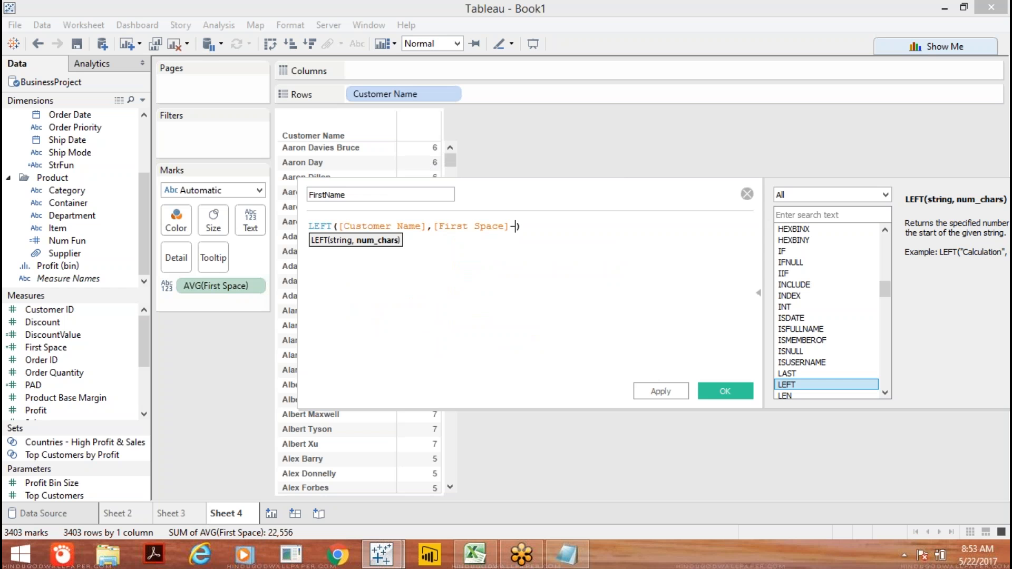
type("-1")
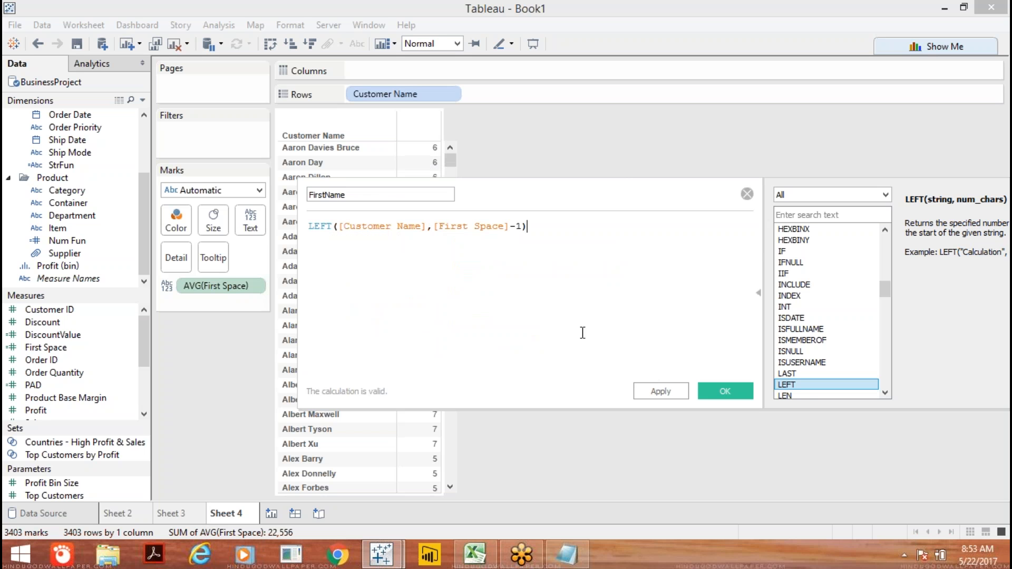
left_click(658, 392)
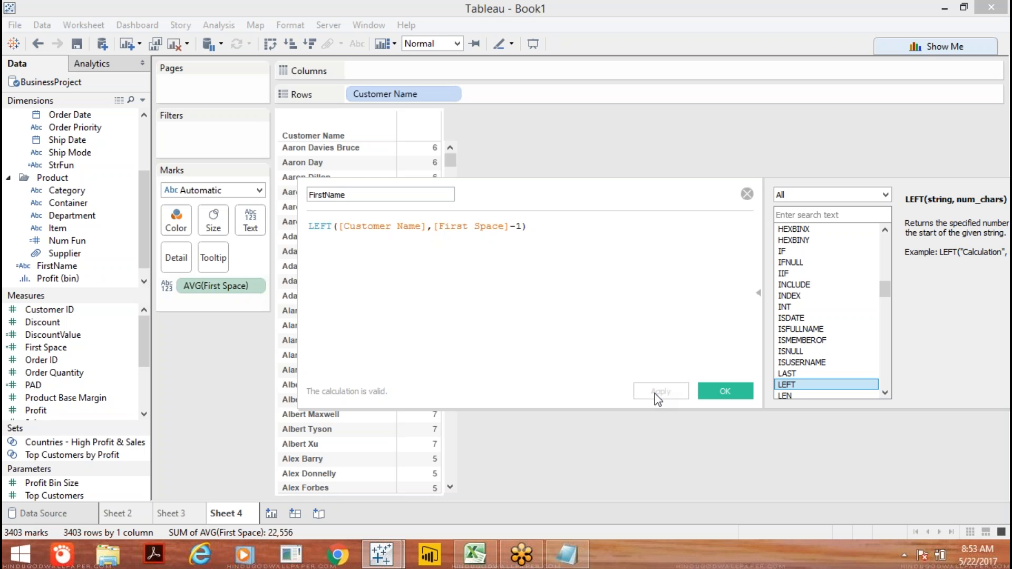
left_click(713, 388)
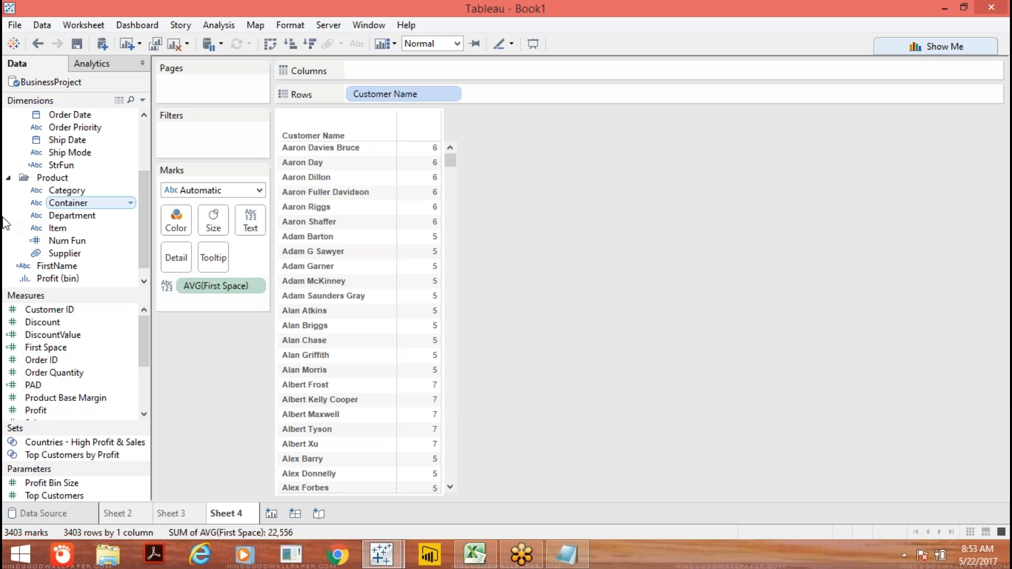
Add the FirstName dimension to the table rows after Customer Name and check the extracted names down the list.
left_click(58, 267)
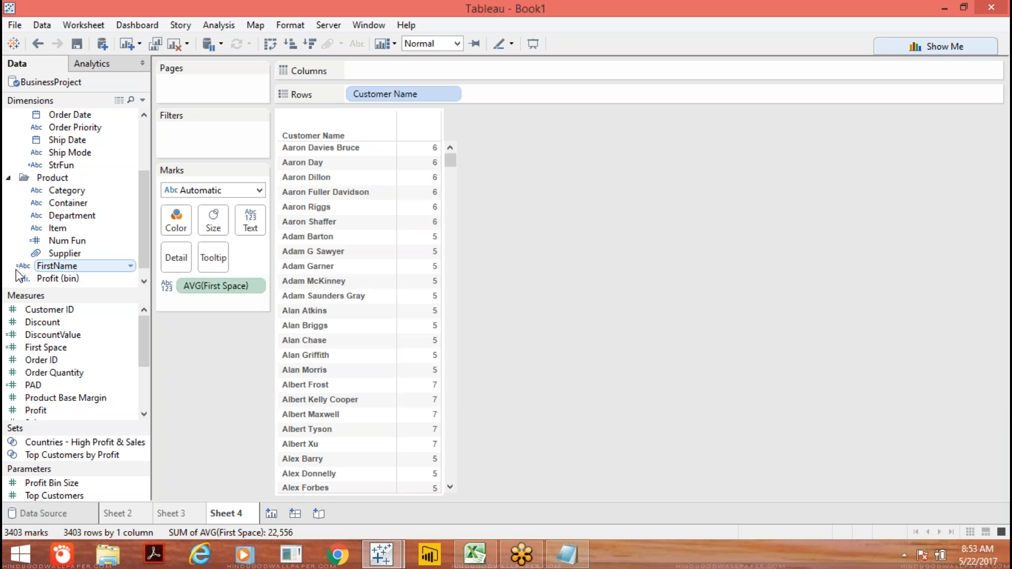
left_click_drag(57, 266, 432, 180)
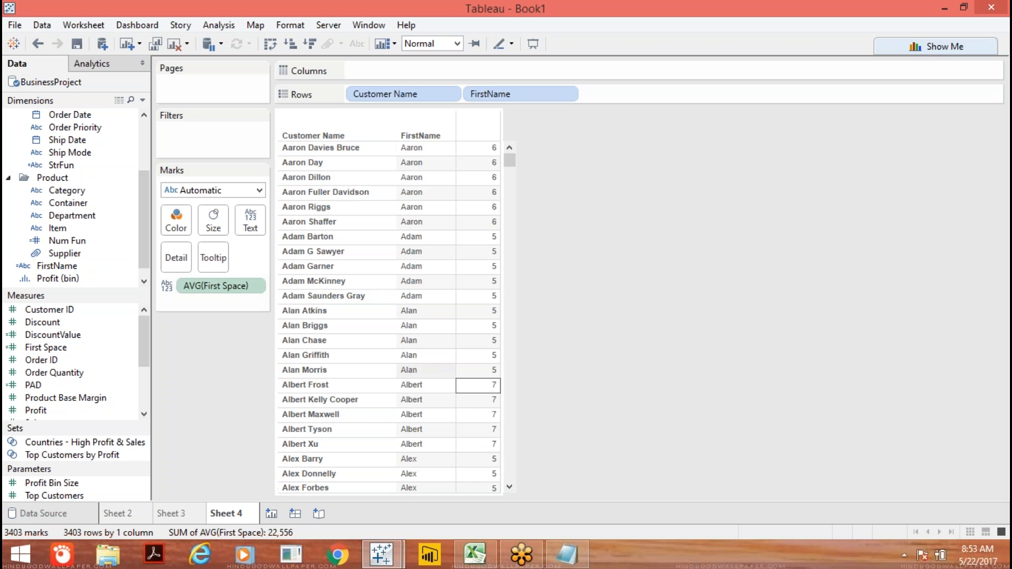
left_click_drag(508, 159, 504, 305)
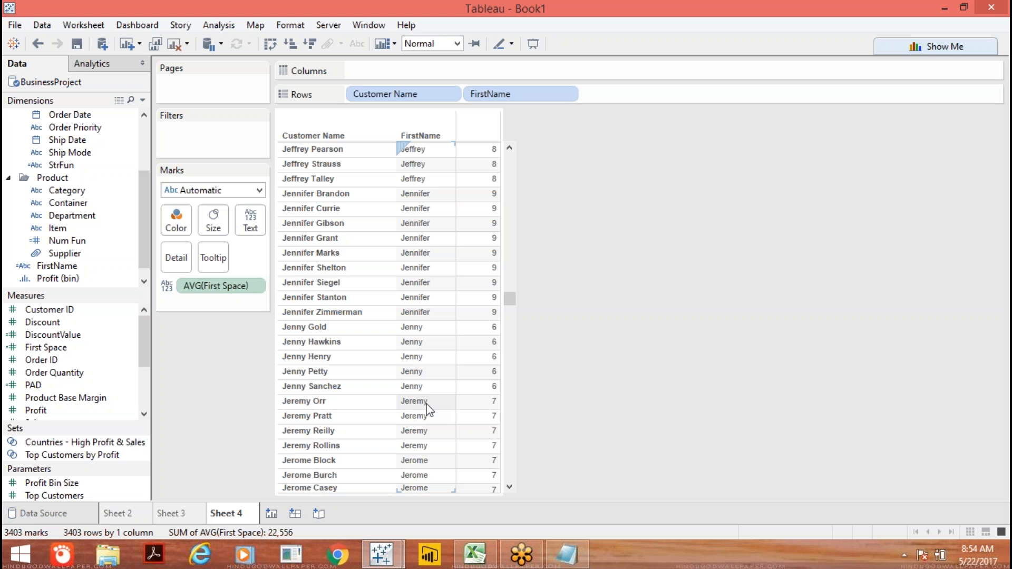
left_click_drag(515, 306, 520, 164)
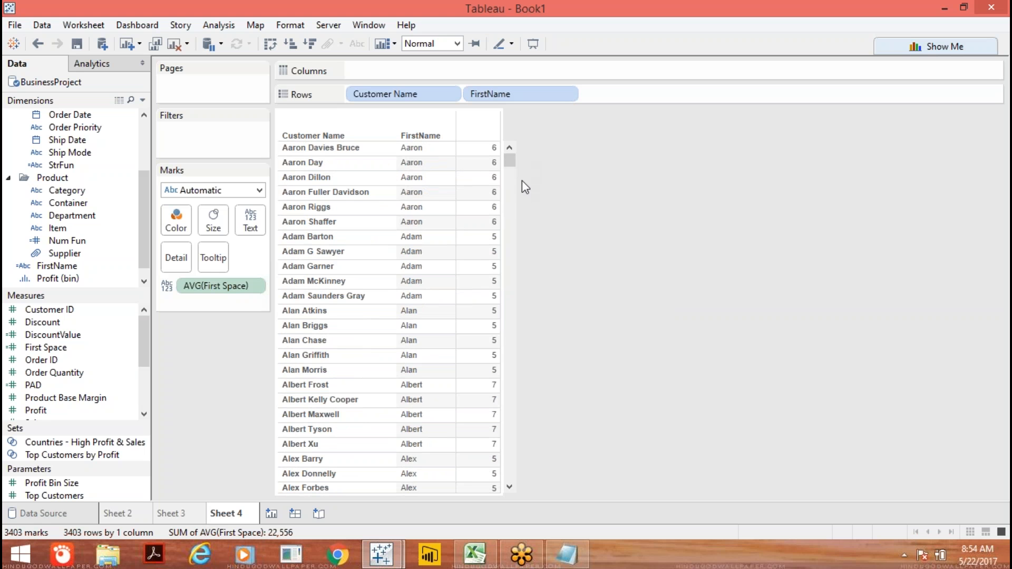
mouse_move(511, 166)
left_mouse_down()
mouse_move(513, 195)
mouse_move(513, 157)
left_mouse_up()
Create a new calculated field named CFN.
left_click(142, 99)
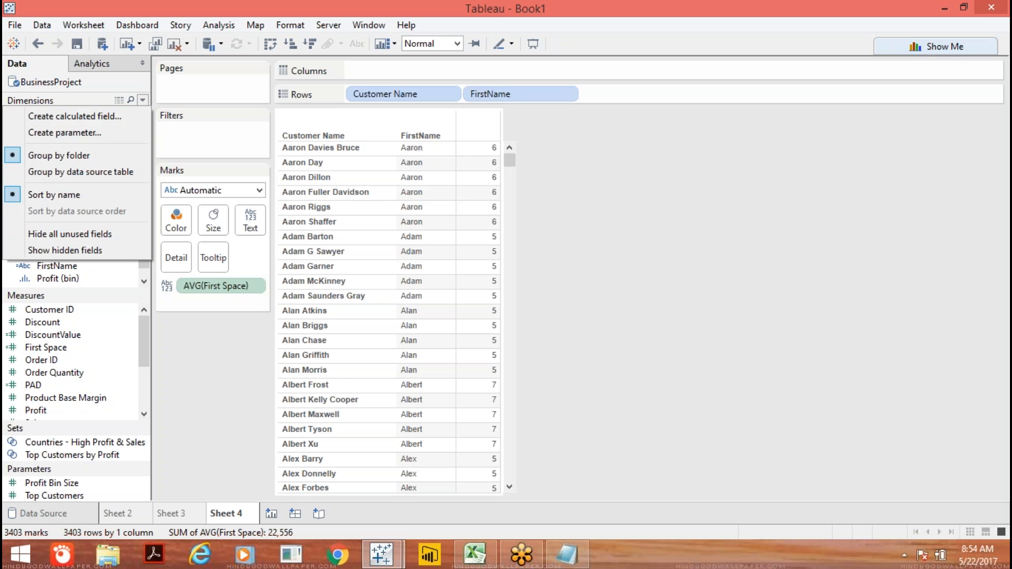
left_click(117, 116)
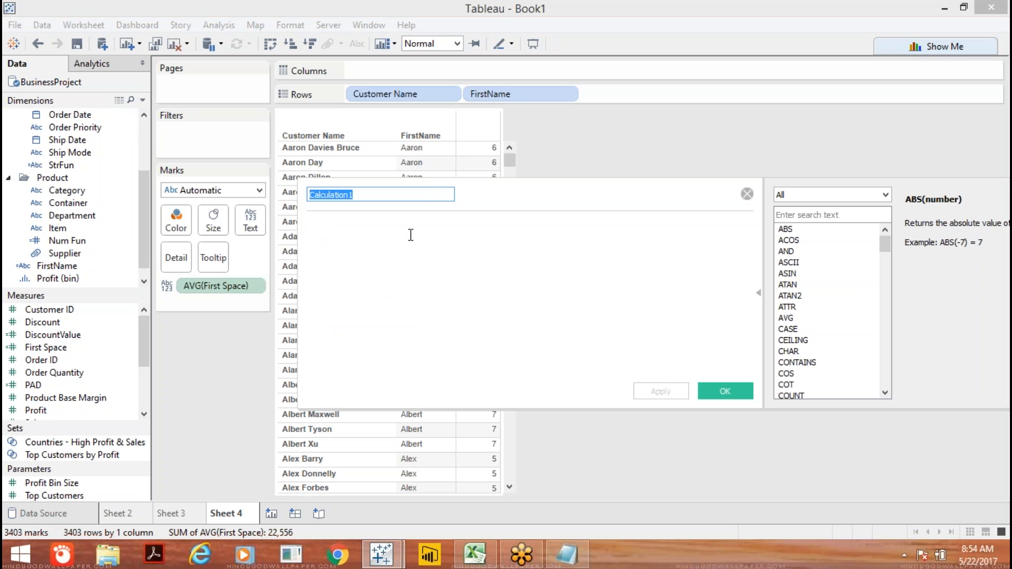
type("CFN")
left_click(379, 242)
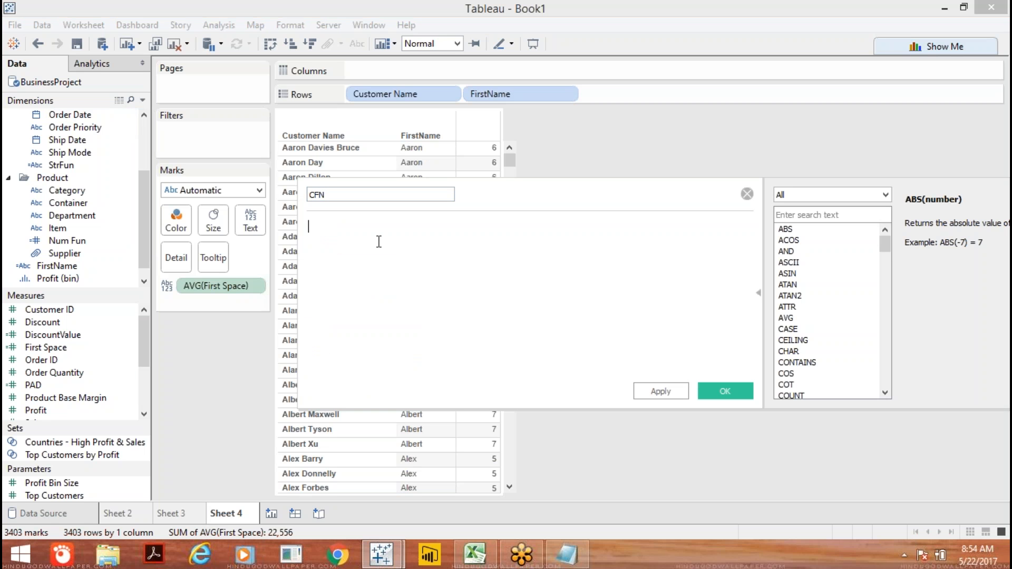
Define CFN as UPPER([FirstName]), save it, and add it to the table rows after FirstName.
type("upp")
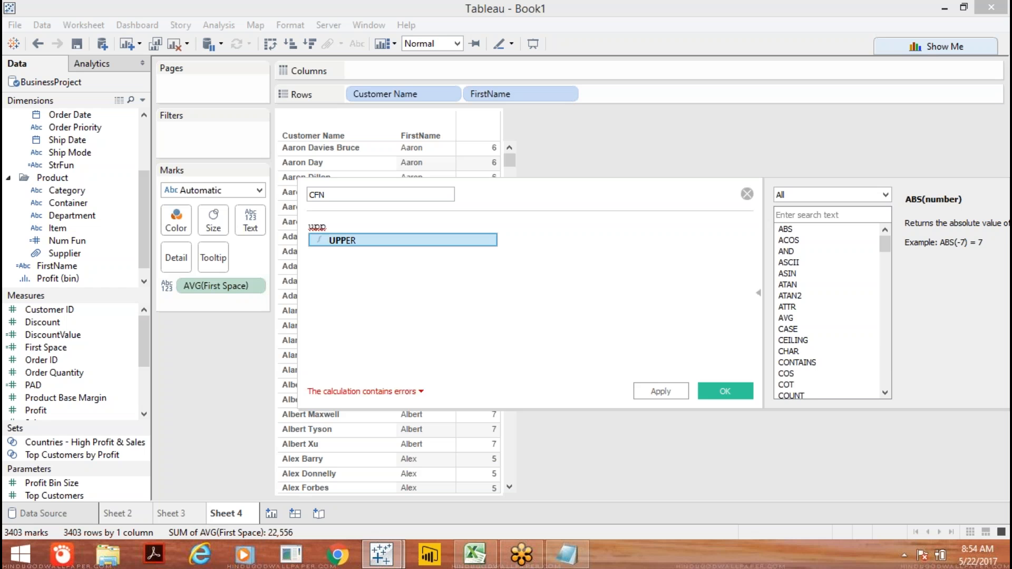
key("Return")
type("fu")
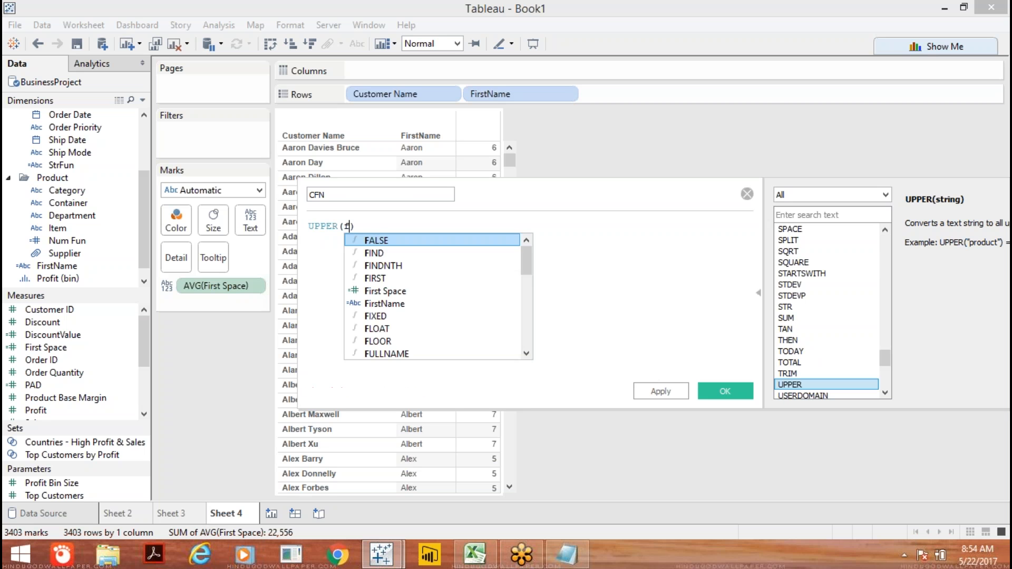
key("BackSpace")
type("i")
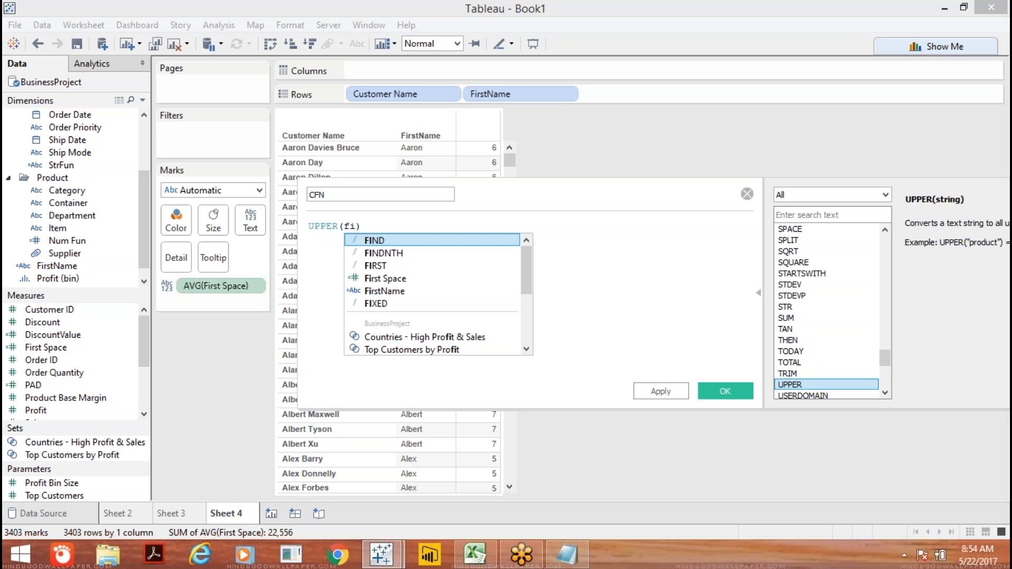
type("rs")
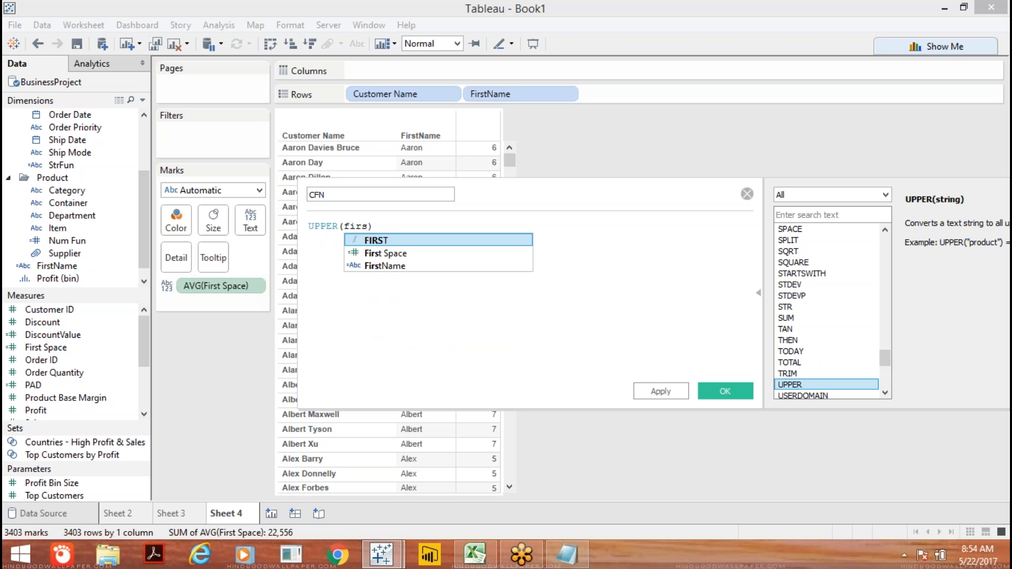
key("Down")
key("Down")
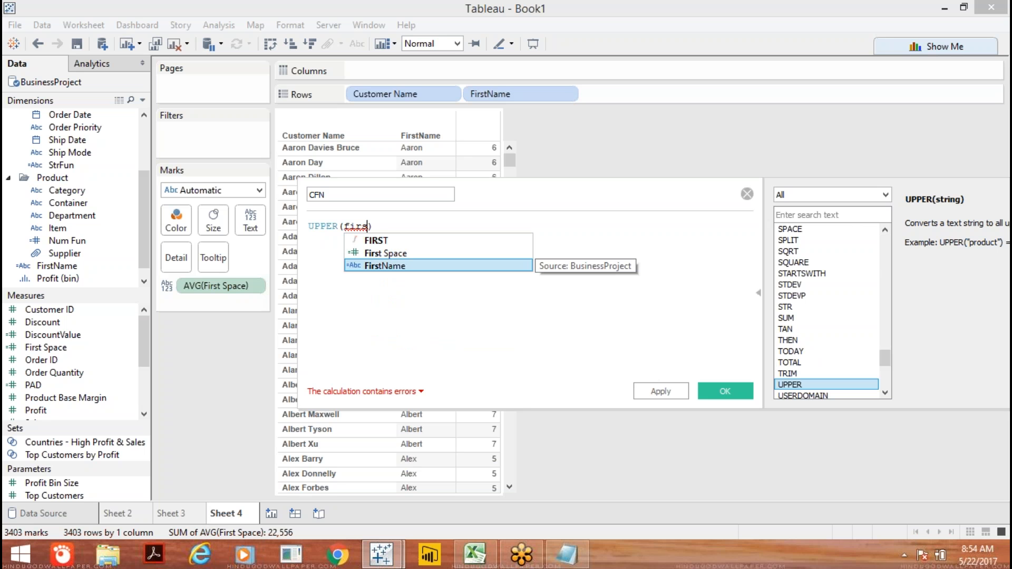
key("Return")
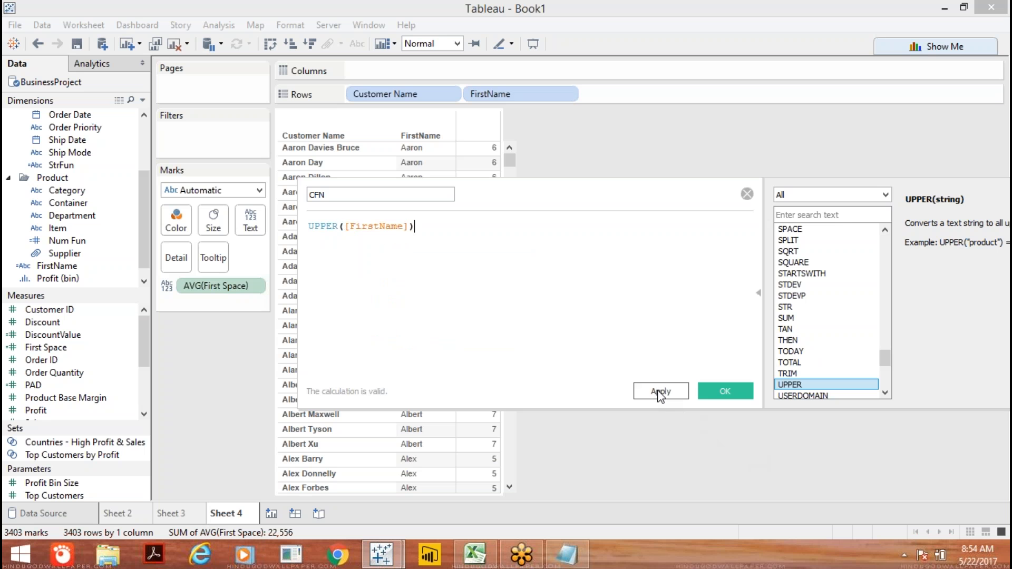
left_click(659, 392)
left_click(708, 391)
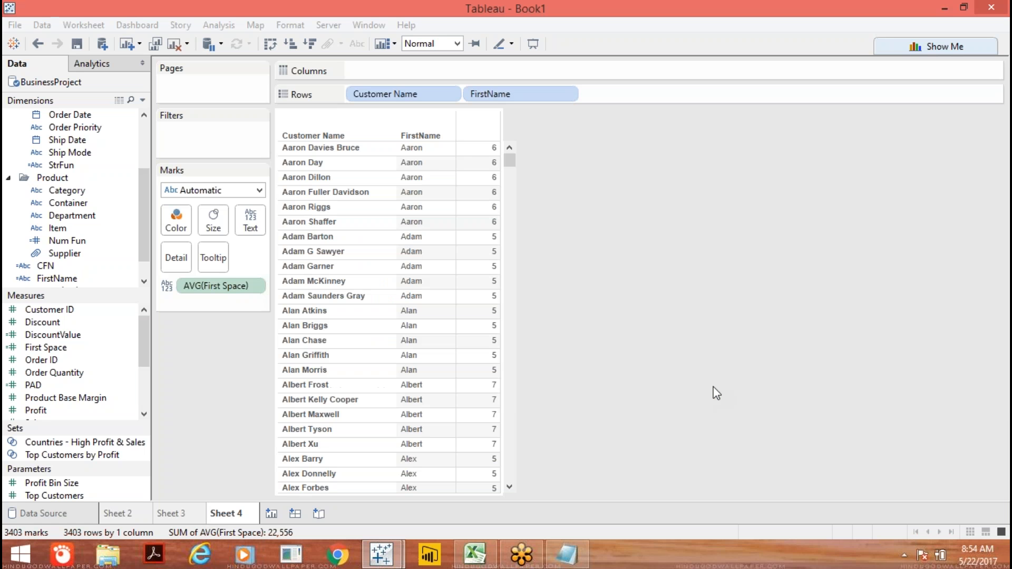
left_click_drag(42, 266, 472, 190)
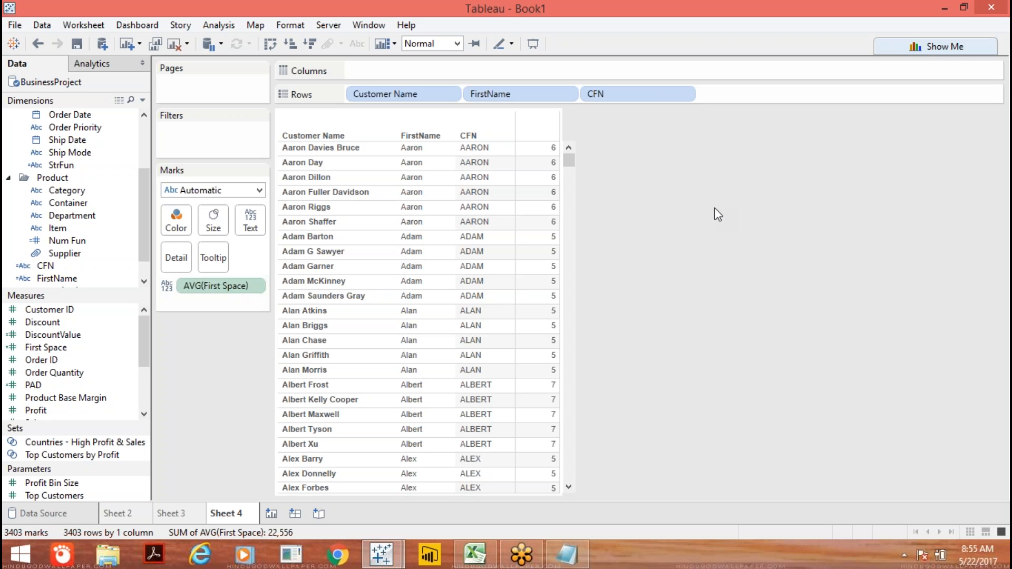
Switch to the 8 AM notes in Notepad and place the cursor on the line below the sample full name.
left_click(565, 557)
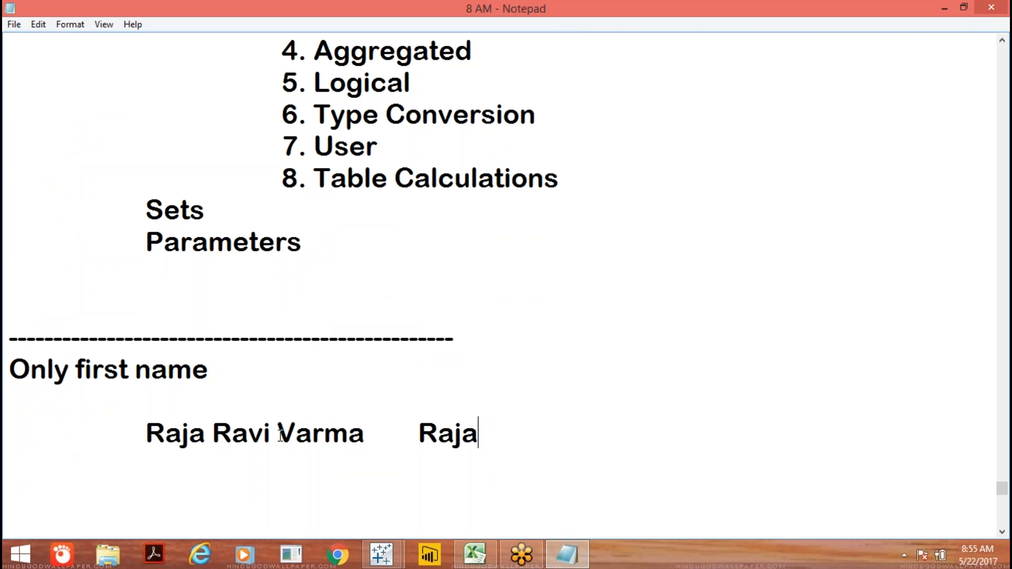
left_click(218, 471)
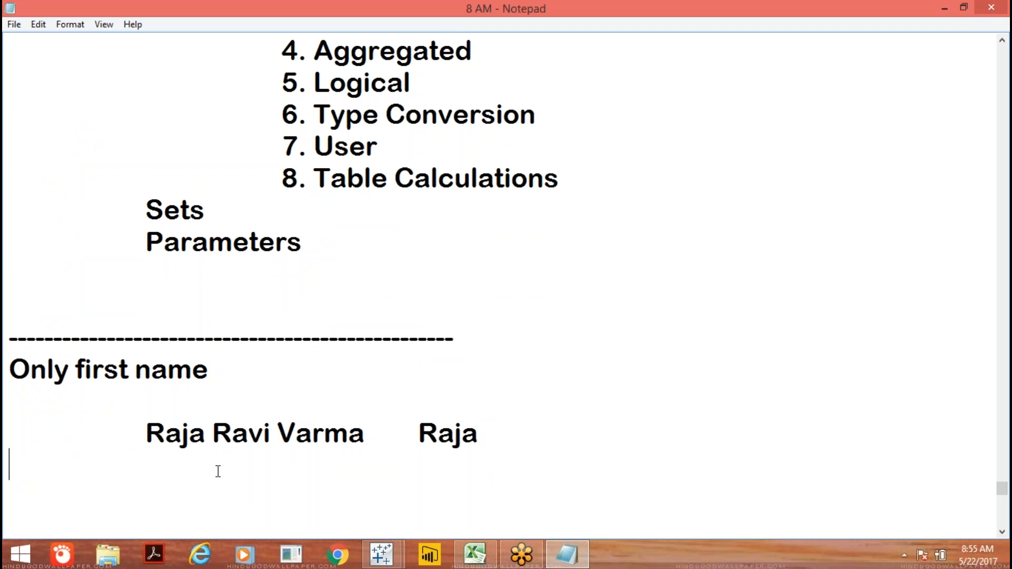
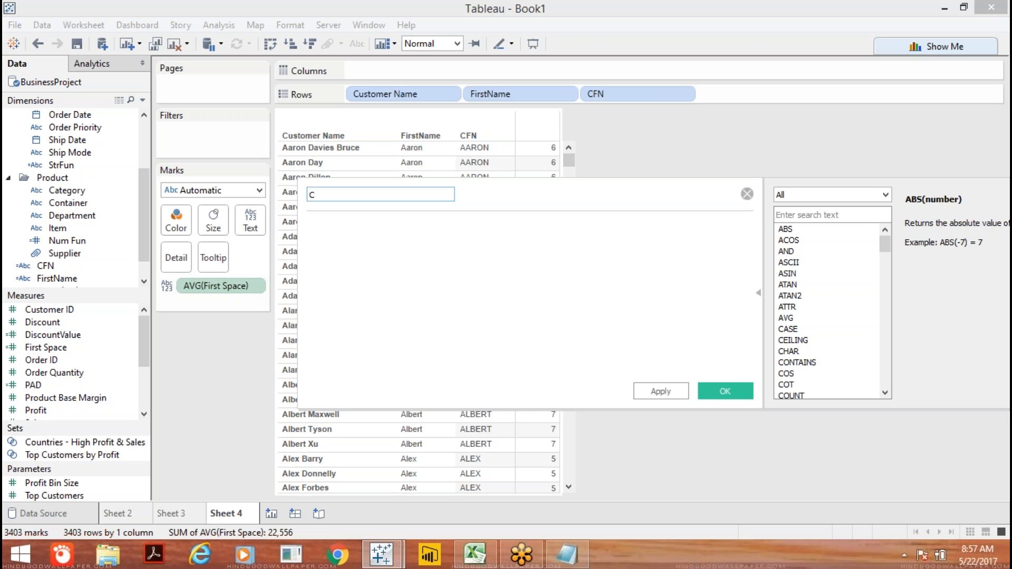
Name the new calculated field CN_Len, define it as LEN([Customer Name]), and save it.
type("N_Len")
left_click(347, 221)
type("len")
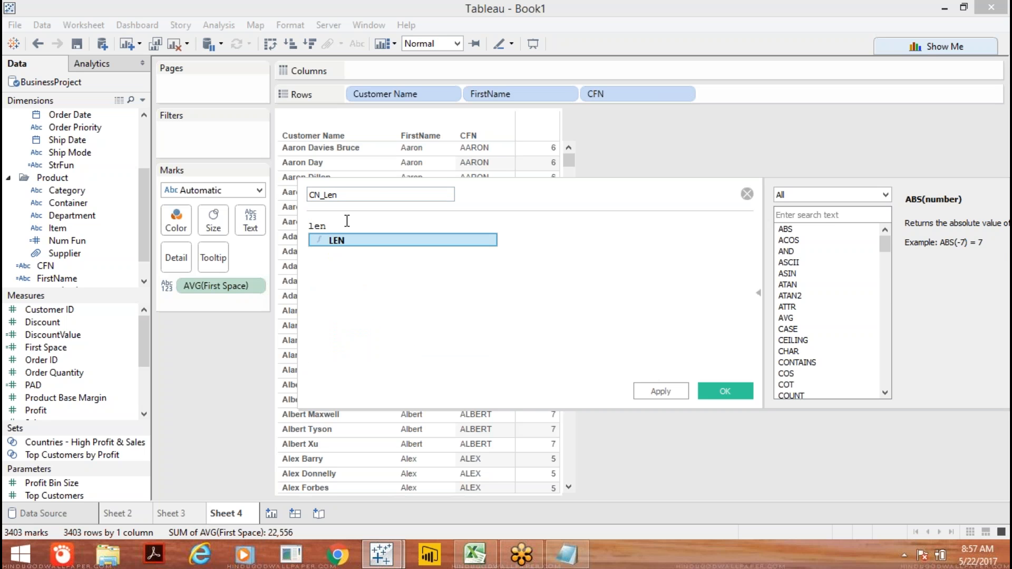
key("Return")
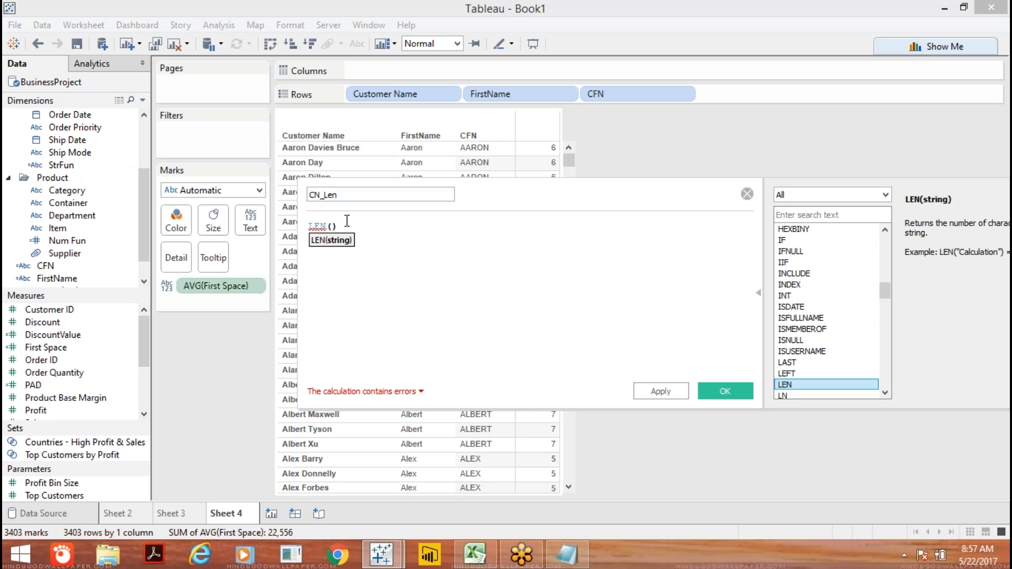
type("cust")
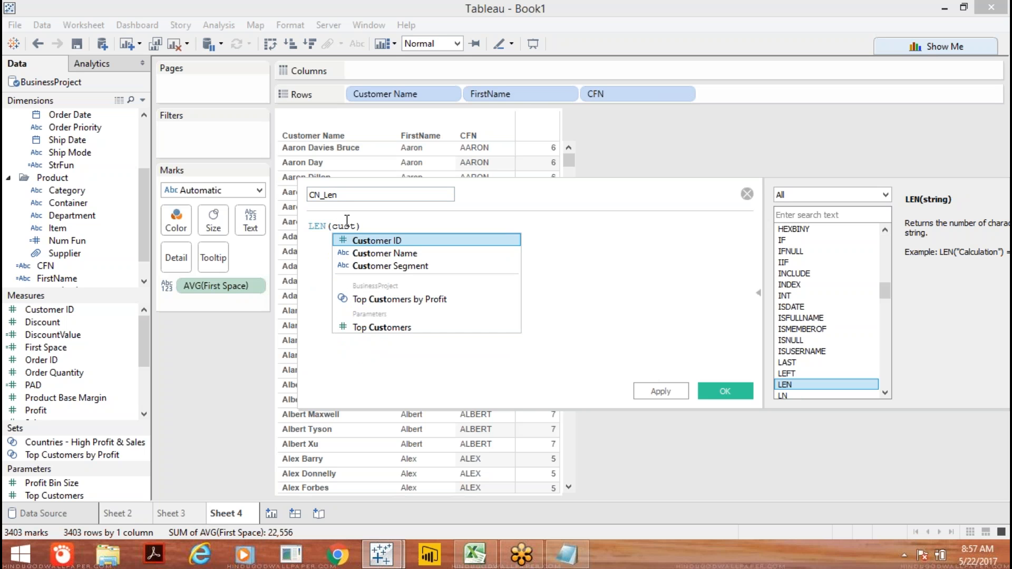
left_click(347, 221)
key("End")
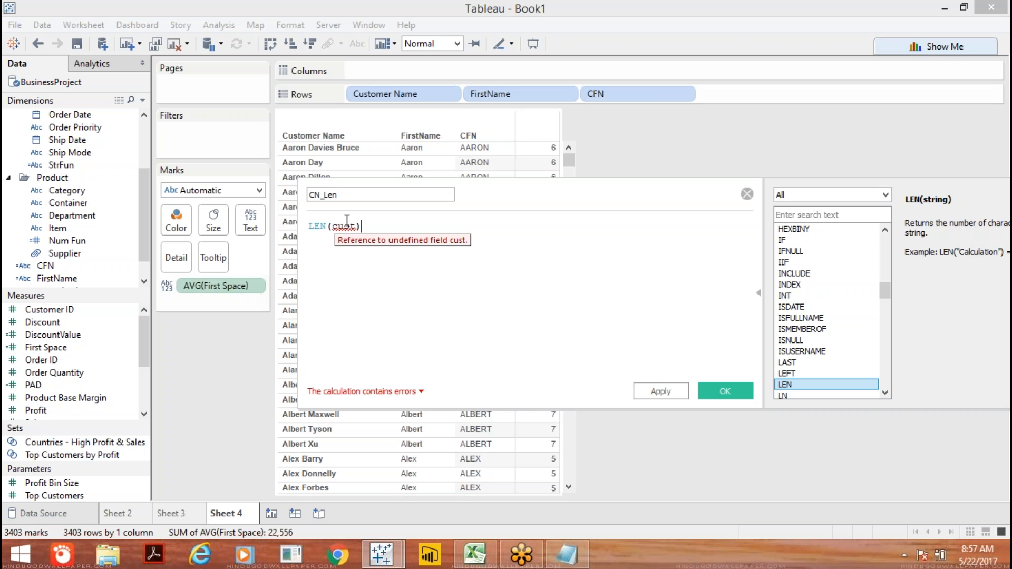
key("BackSpace")
key("Down")
key("Return")
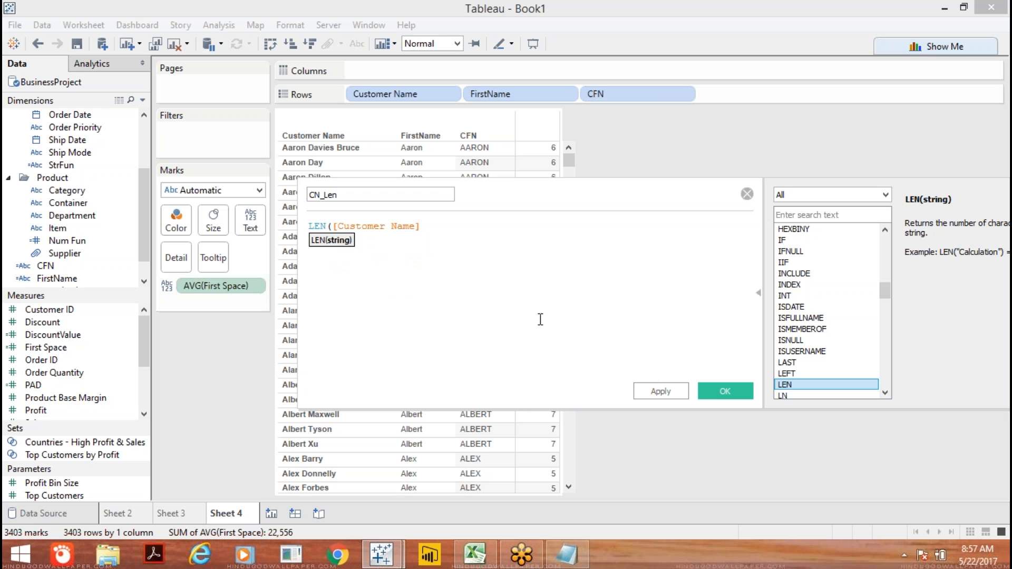
type(")")
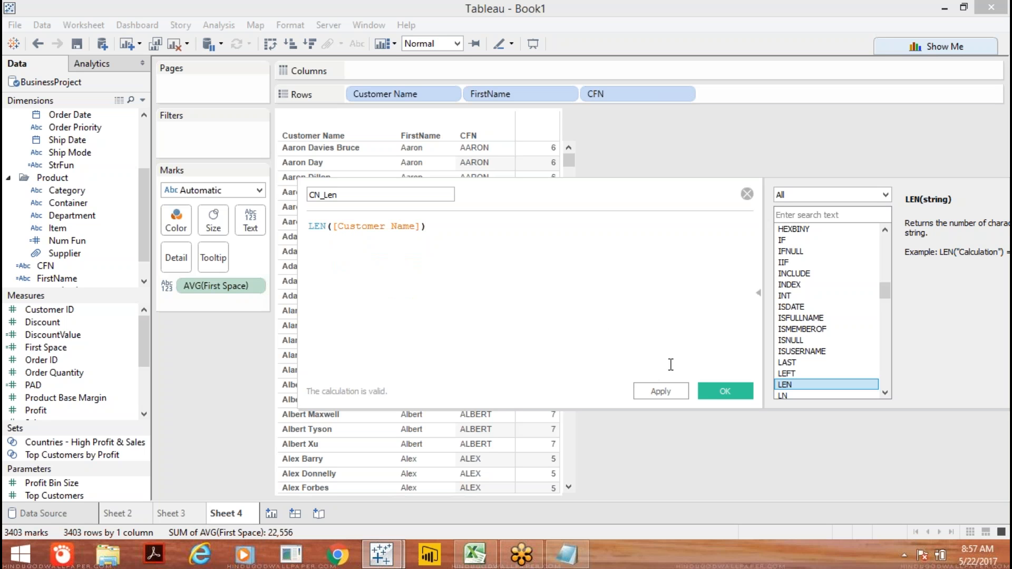
left_click(722, 391)
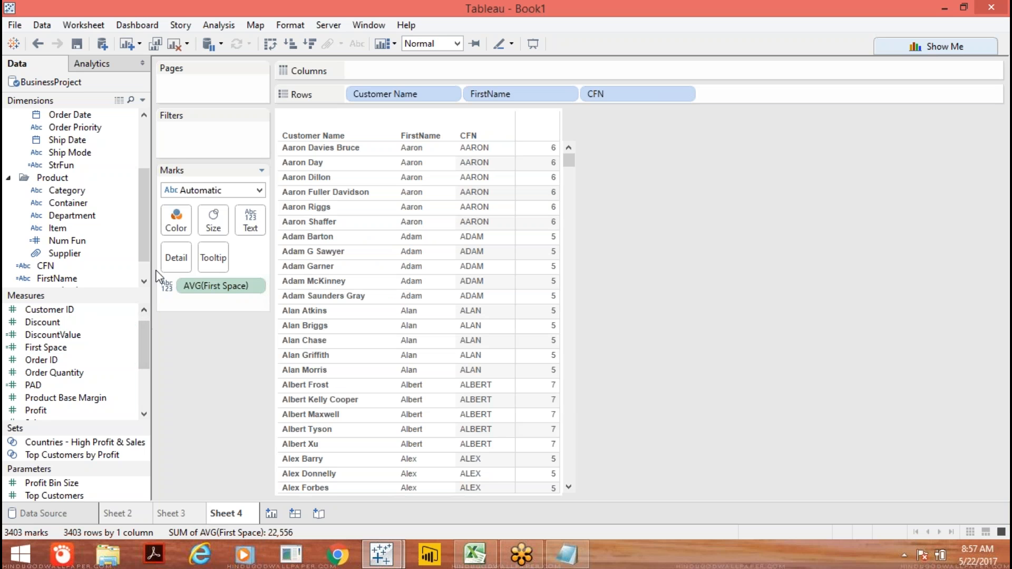
Add the CN_Len measure to the table values and aggregate it as an average.
scroll(147, 248, "down", 2)
scroll(148, 326, "up", 1)
mouse_move(146, 318)
left_mouse_down()
mouse_move(145, 384)
mouse_move(142, 311)
left_mouse_up()
left_click(41, 311)
left_click_drag(40, 311, 527, 241)
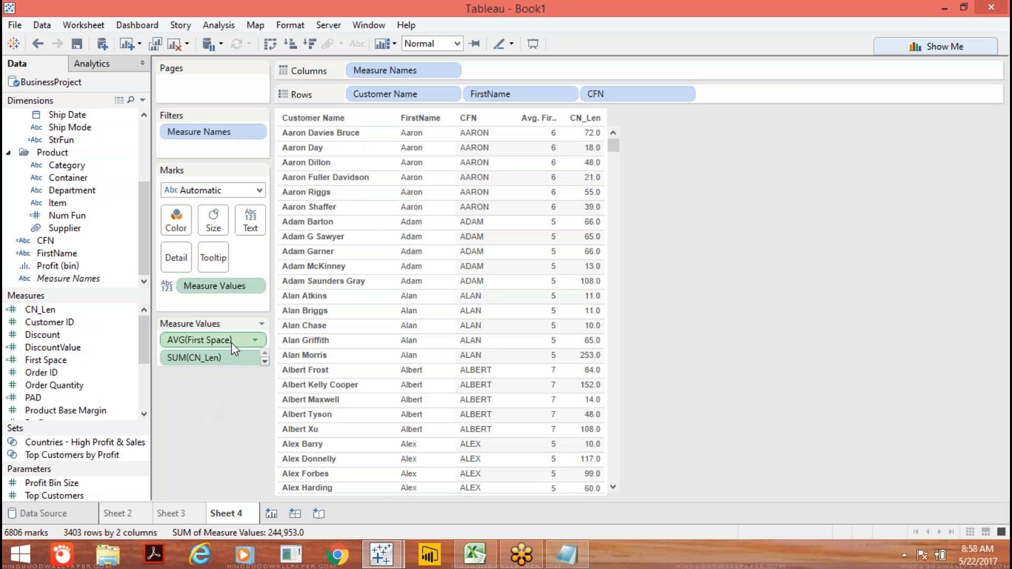
left_click(255, 357)
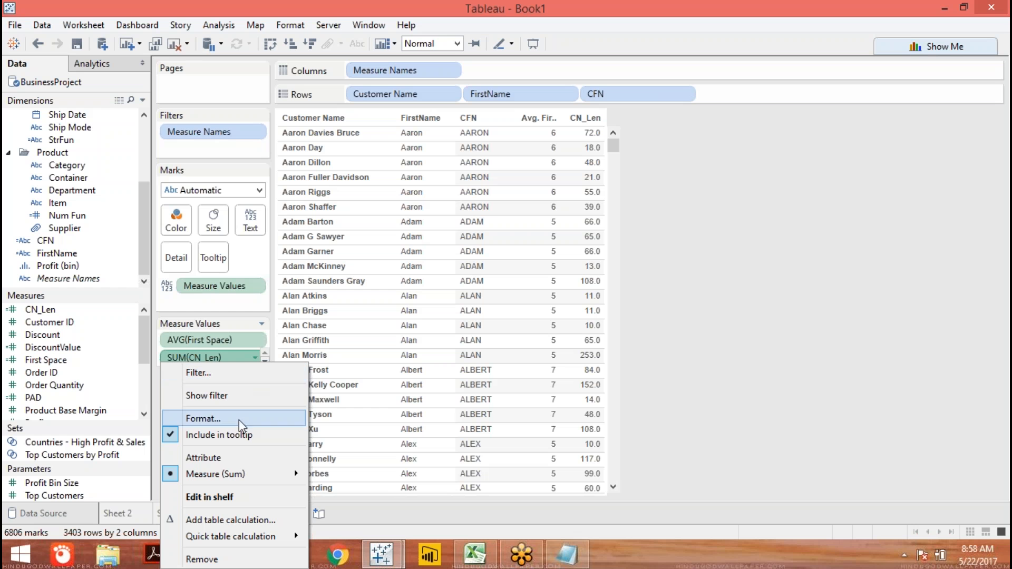
mouse_move(245, 473)
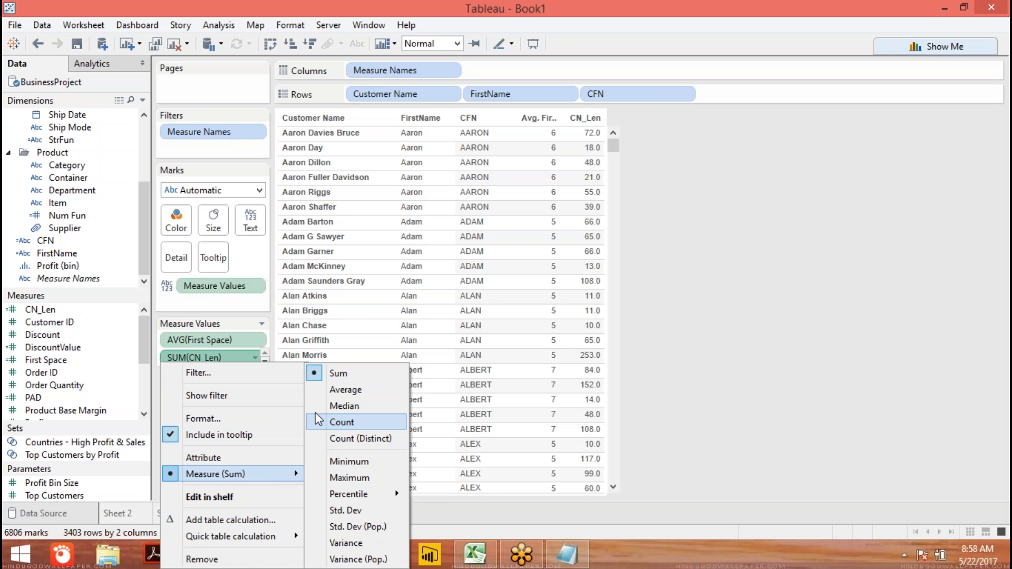
left_click(314, 389)
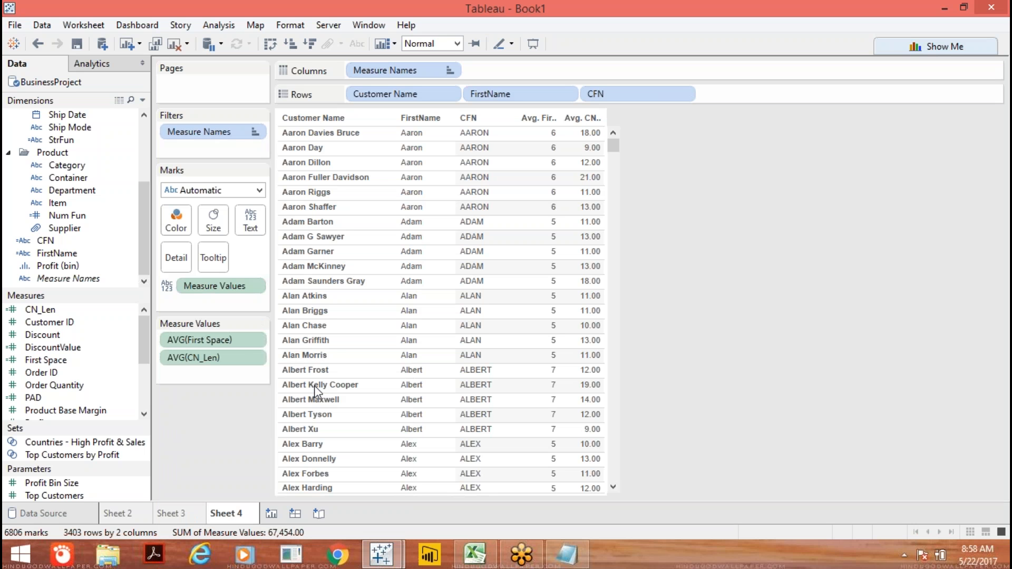
Format the average CN_Len values as Number (Standard) and close the formatting options.
left_click(255, 357)
left_click(217, 421)
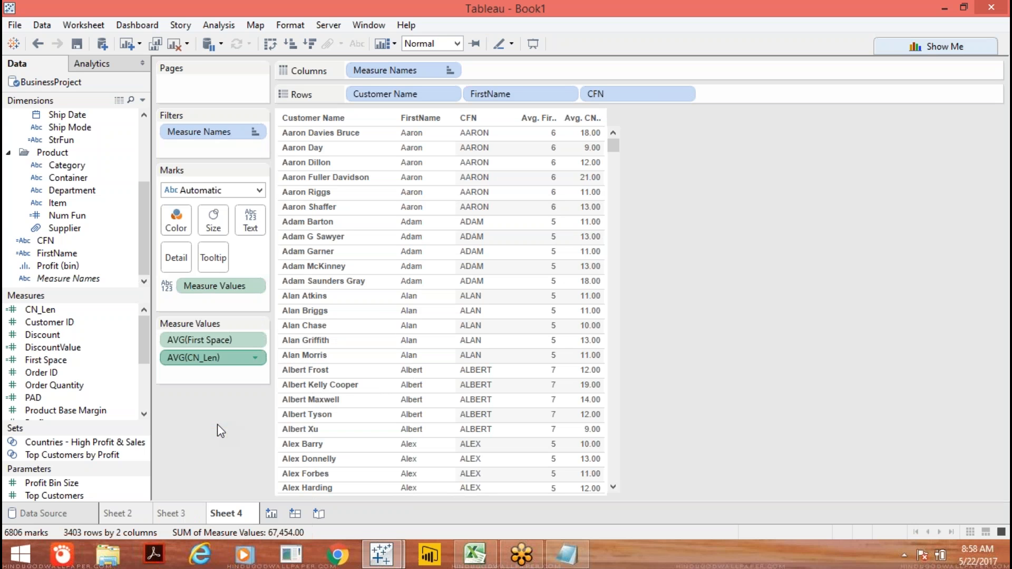
left_click(143, 141)
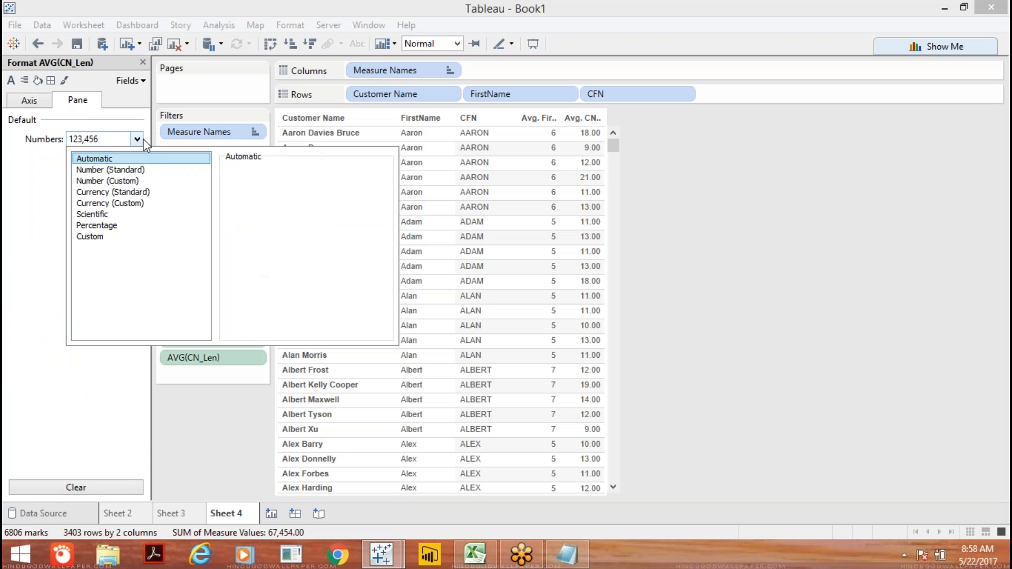
left_click(122, 170)
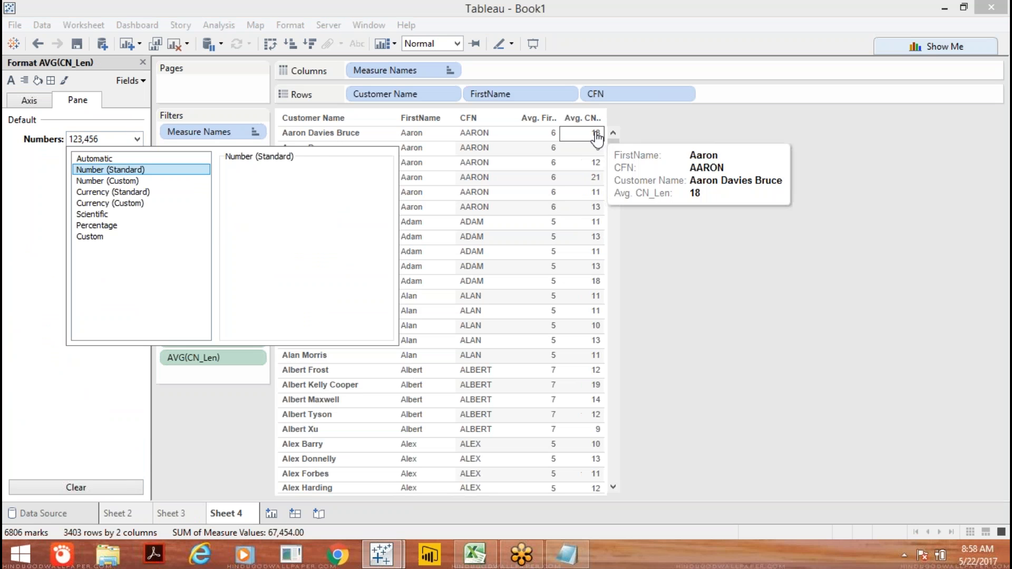
left_click(806, 234)
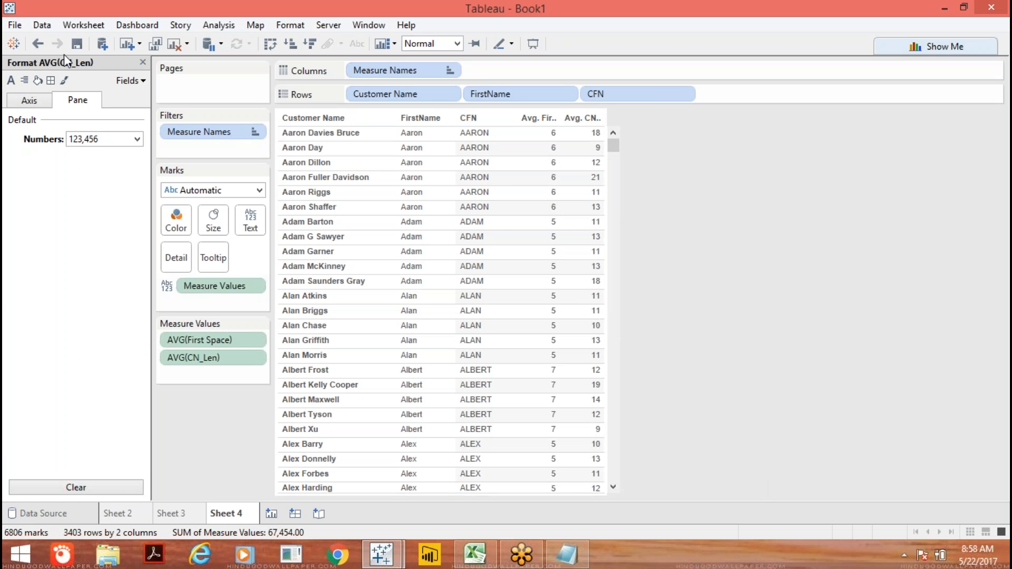
left_click(143, 63)
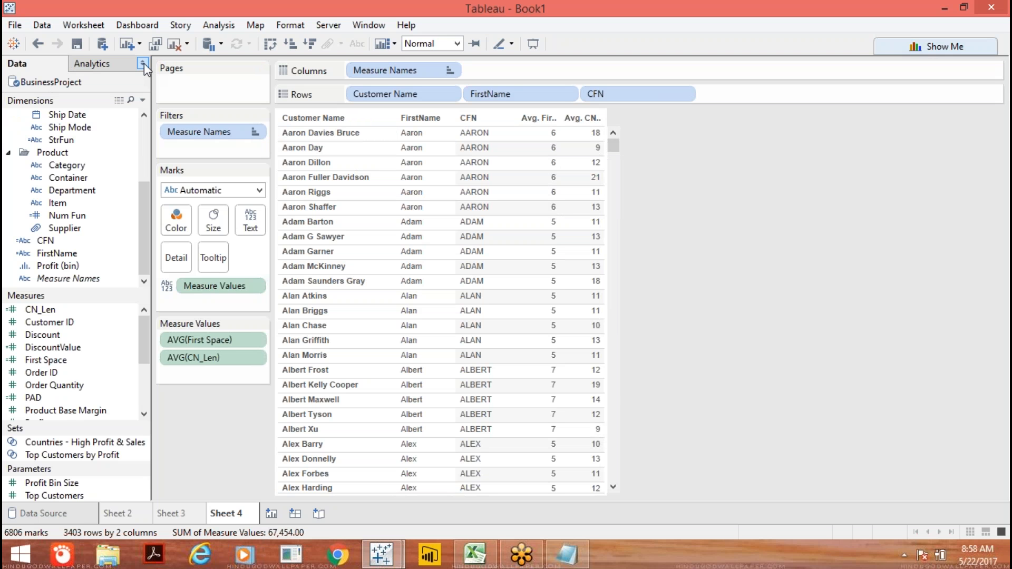
Create a calculated field named SS and start its formula with the FINDNTH function.
left_click(145, 100)
left_click(116, 113)
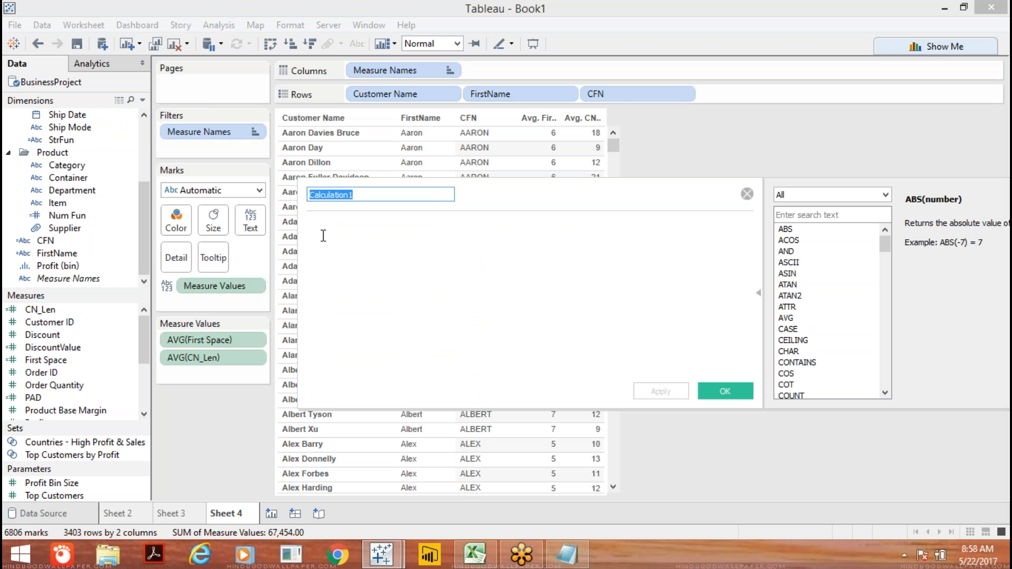
type("SS")
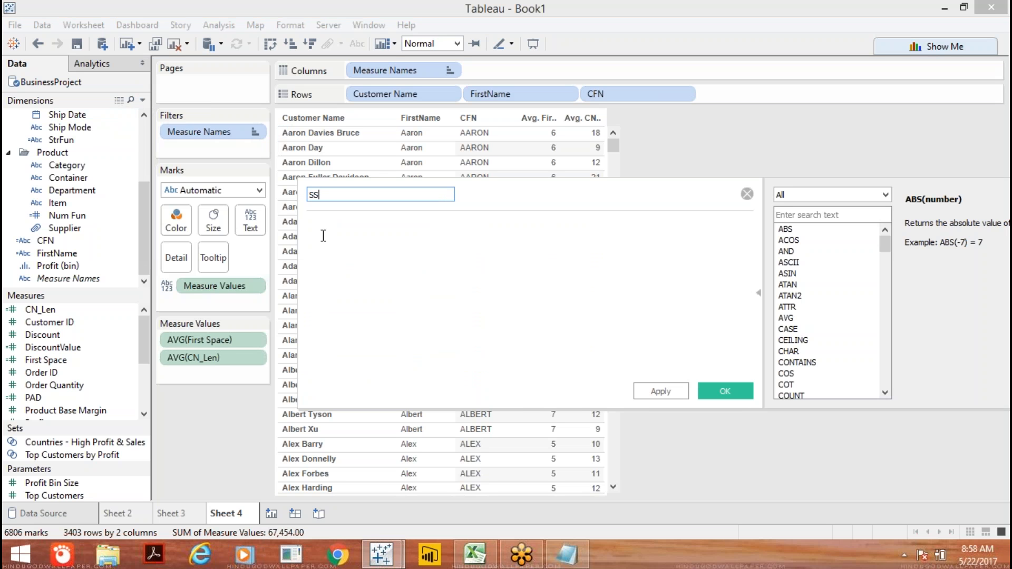
left_click(323, 235)
type("fin")
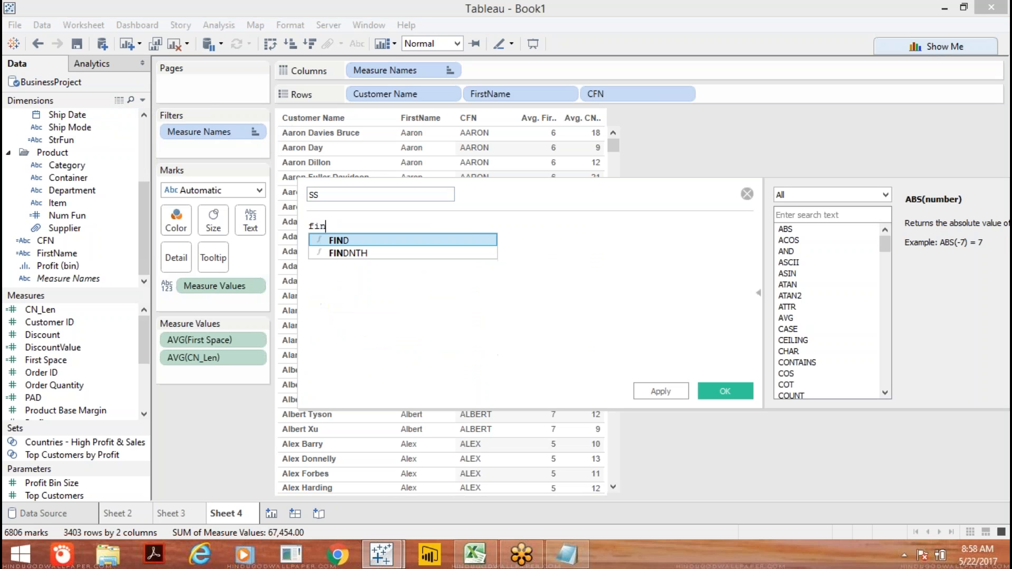
key("Down")
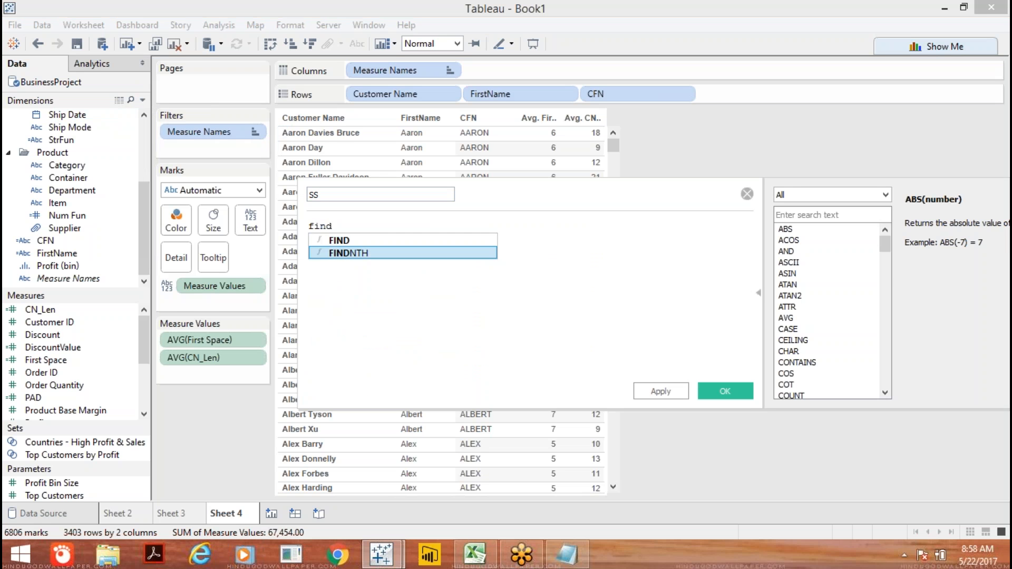
key("Return")
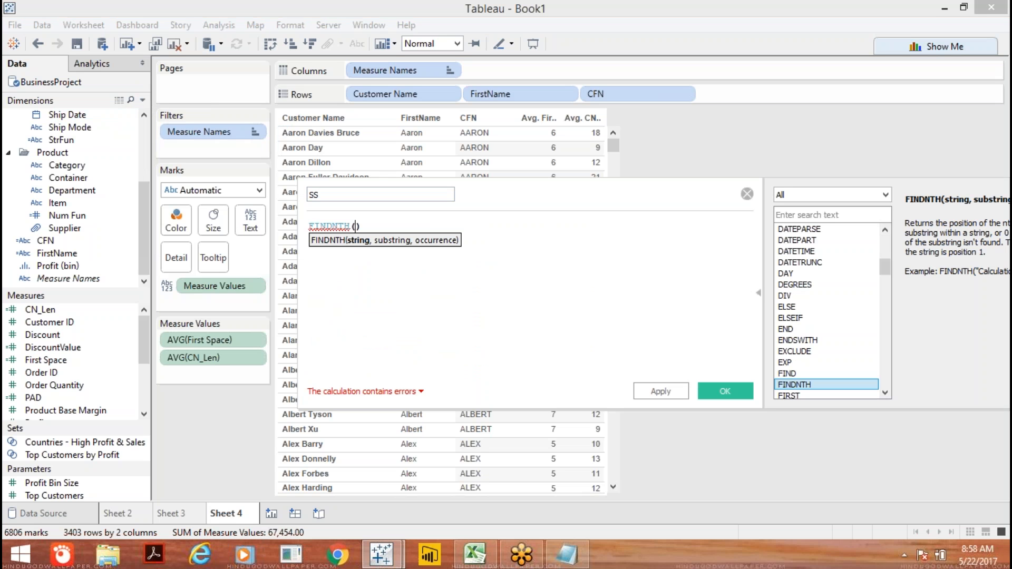
Complete the SS formula as FINDNTH([Customer Name],' ',2) and save the calculated field.
type("cus")
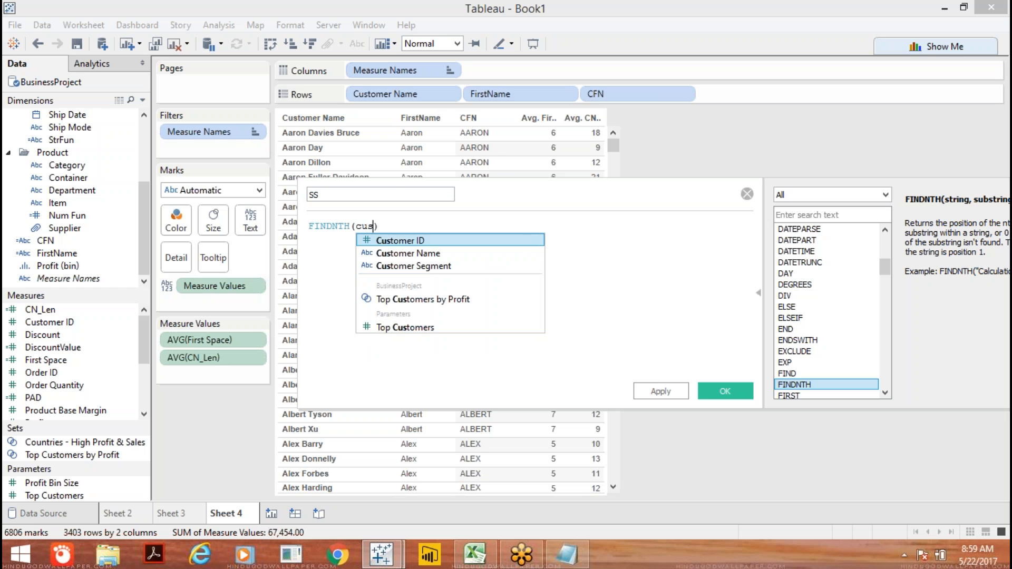
key("Down")
key("Return")
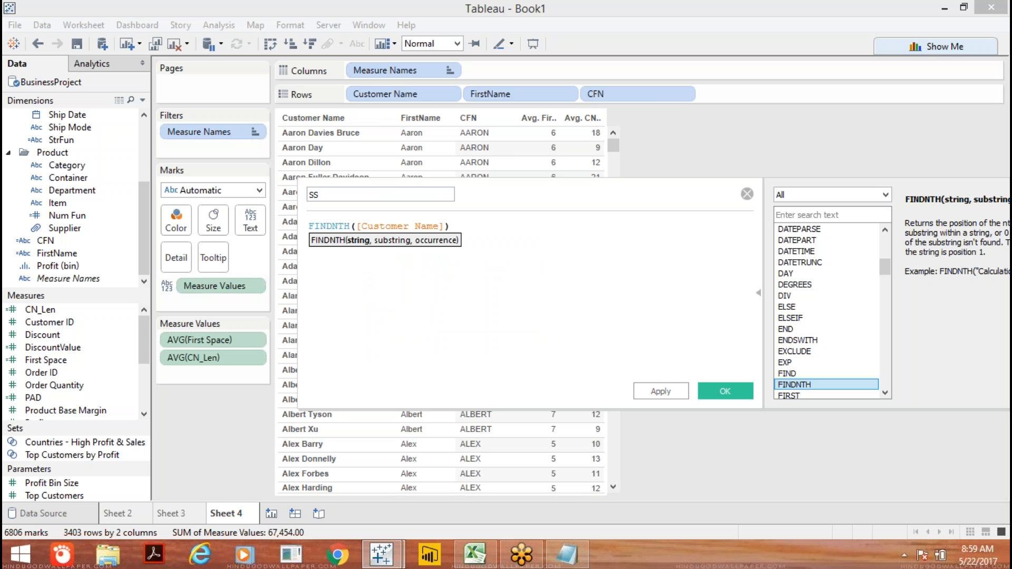
type(",' ',2")
left_click(659, 390)
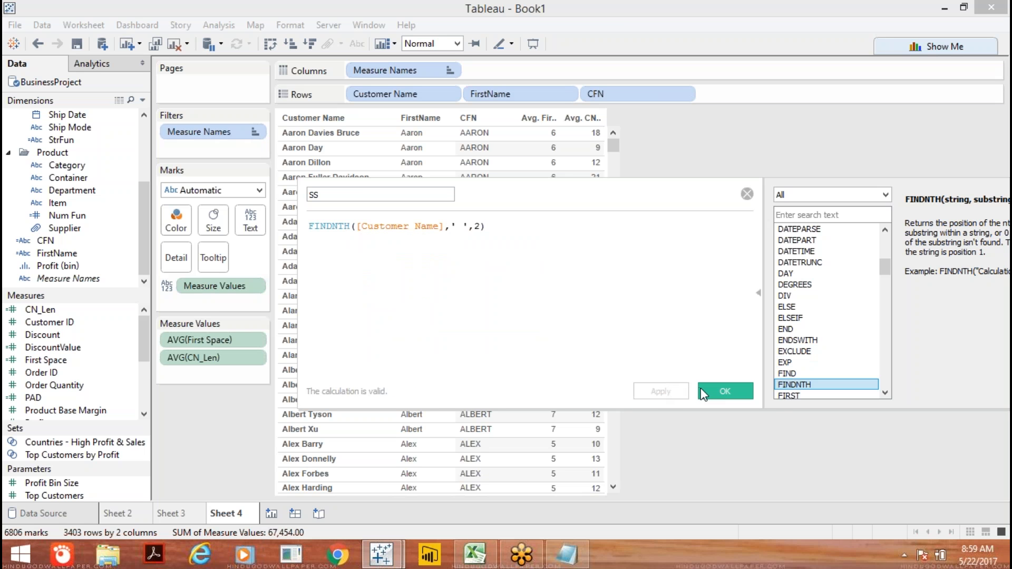
left_click(702, 393)
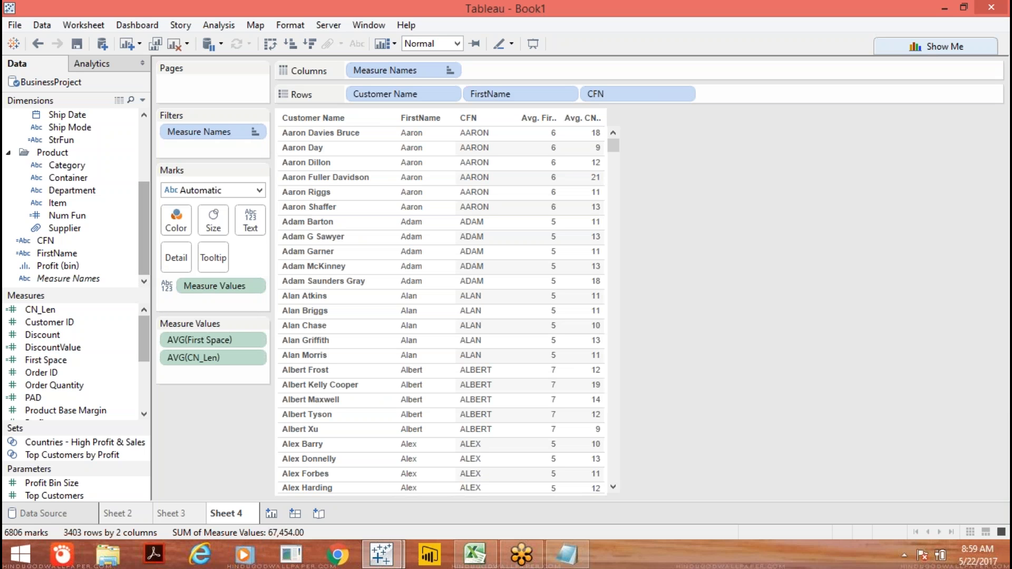
Add the SS measure to the table values and aggregate it as an average.
left_click_drag(144, 333, 143, 372)
left_click_drag(49, 359, 580, 205)
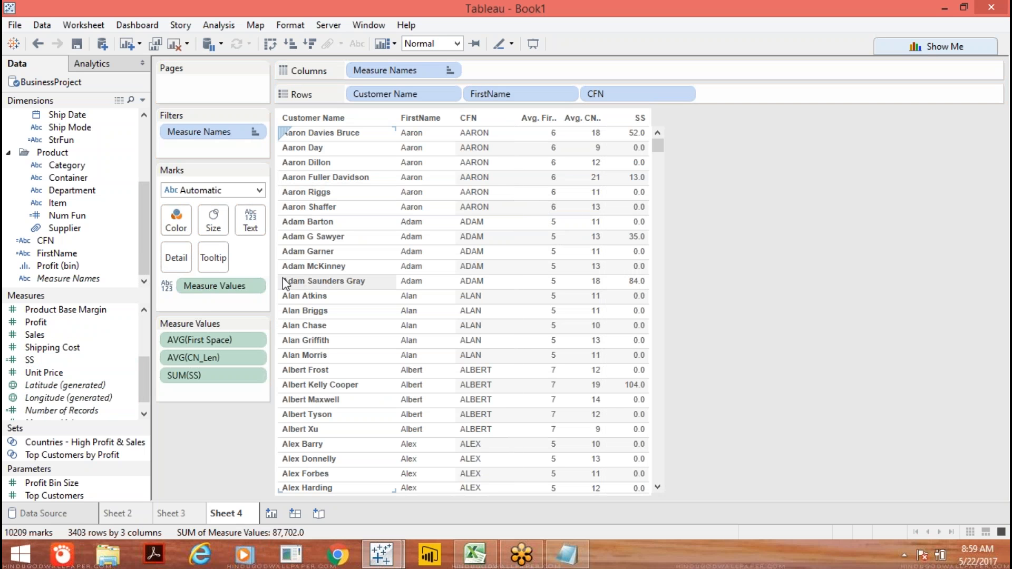
left_click(255, 375)
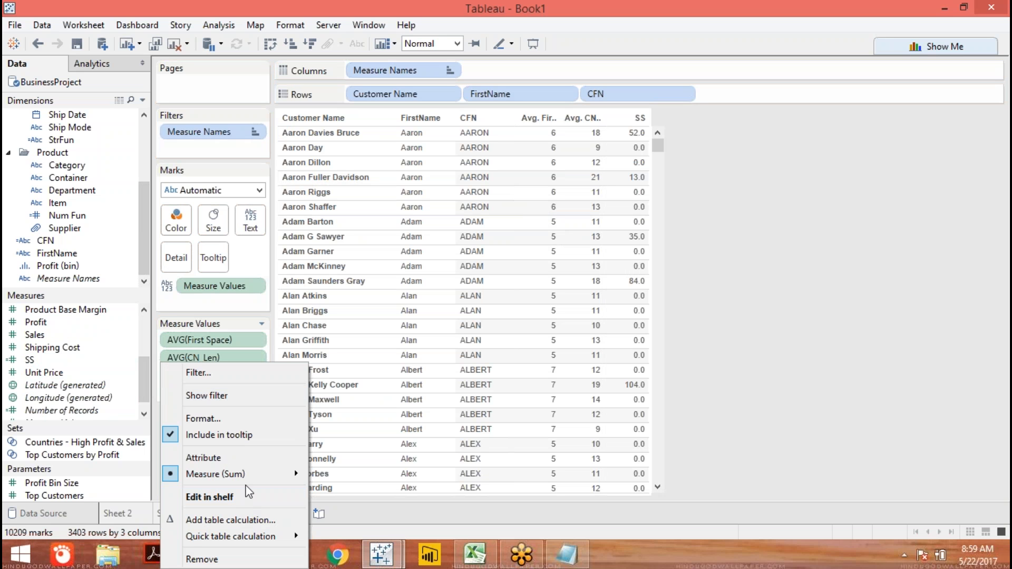
mouse_move(250, 479)
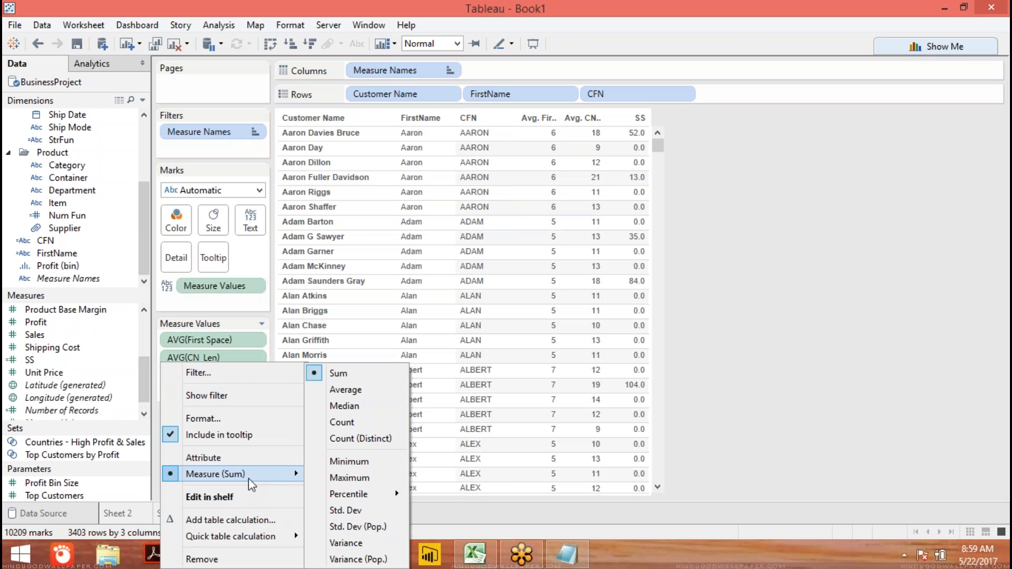
left_click(324, 390)
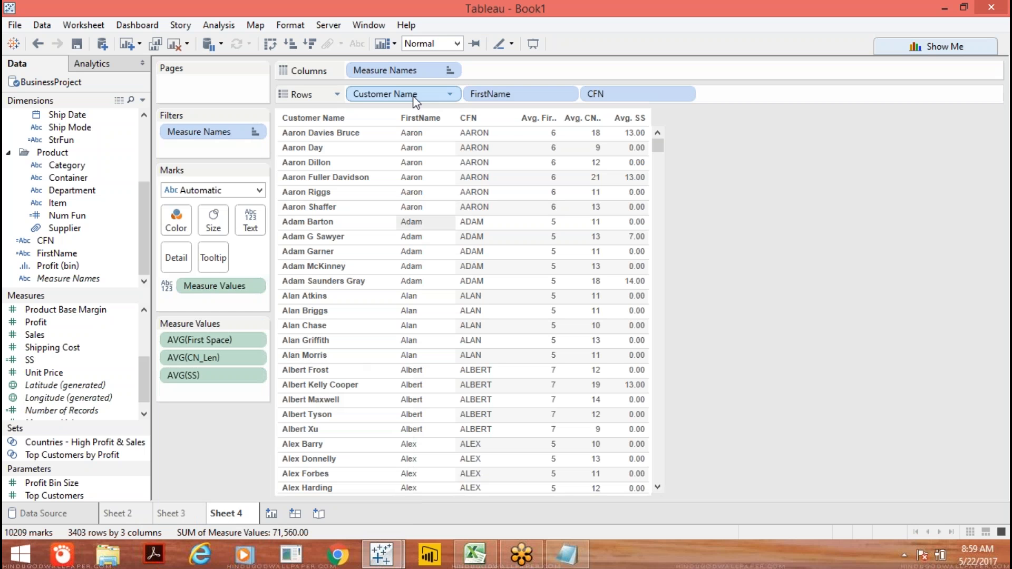
Format the average SS values as Number (Standard).
mouse_move(634, 141)
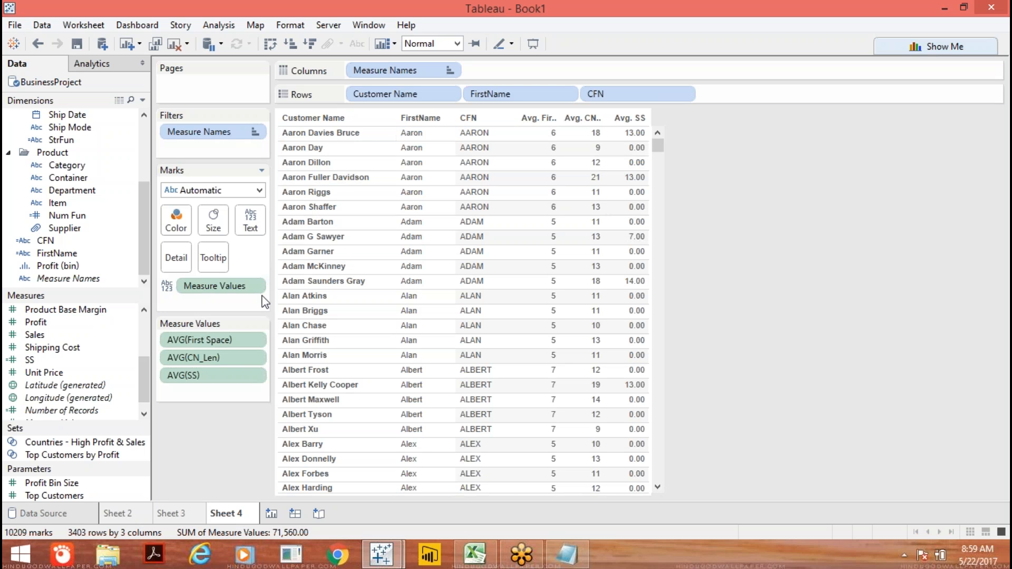
left_click(249, 377)
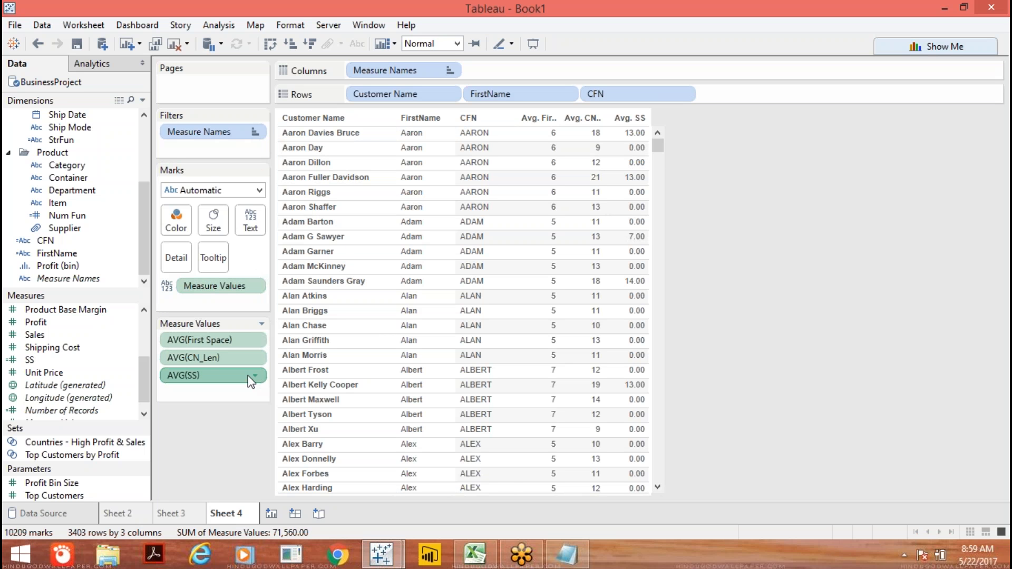
left_click(255, 377)
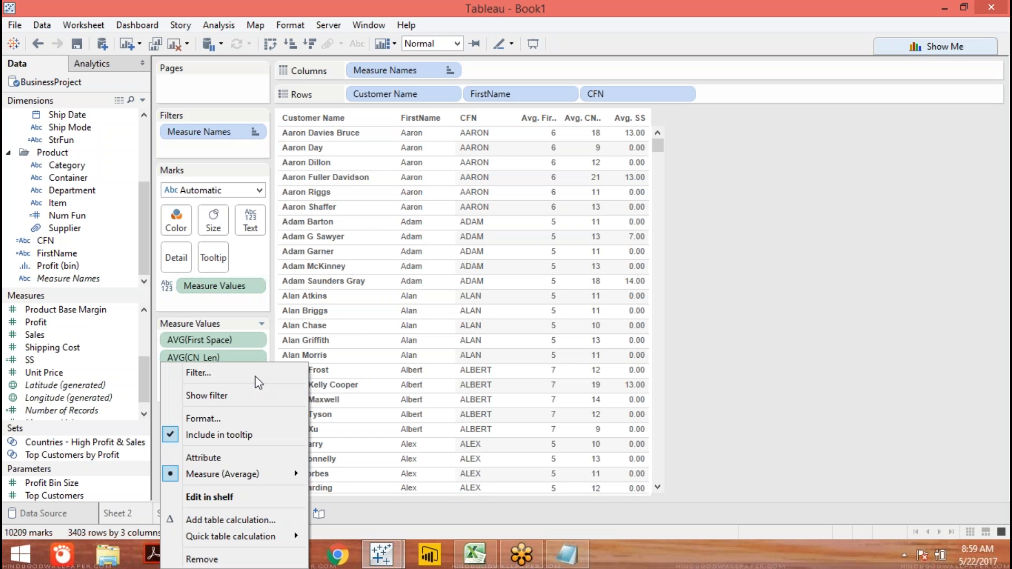
left_click(203, 419)
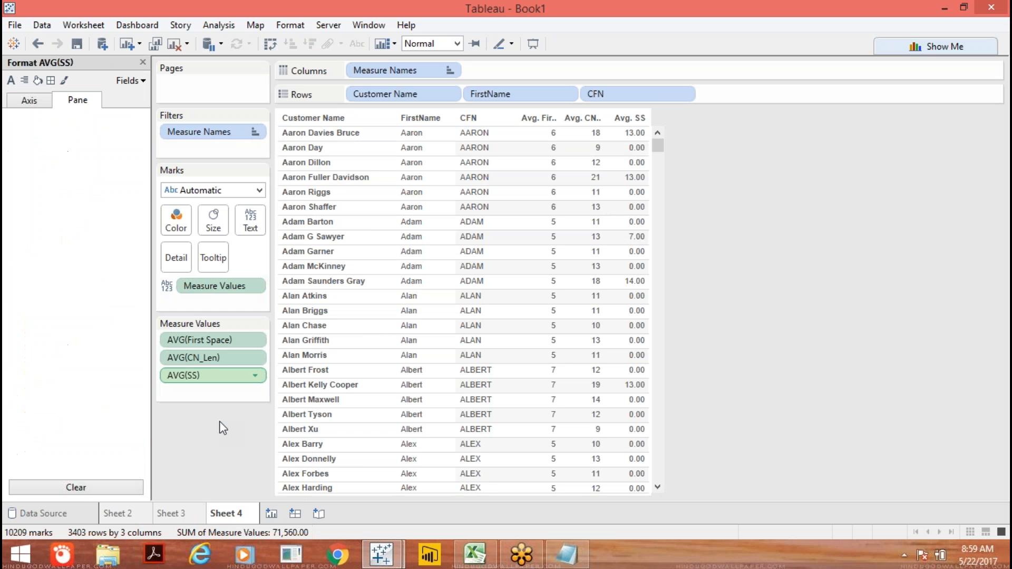
left_click(137, 139)
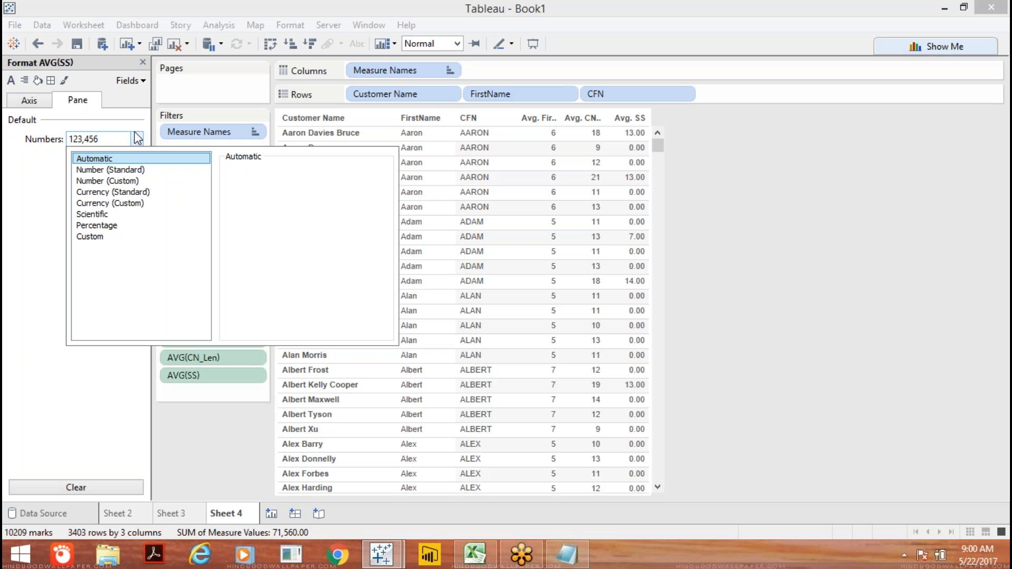
left_click(116, 170)
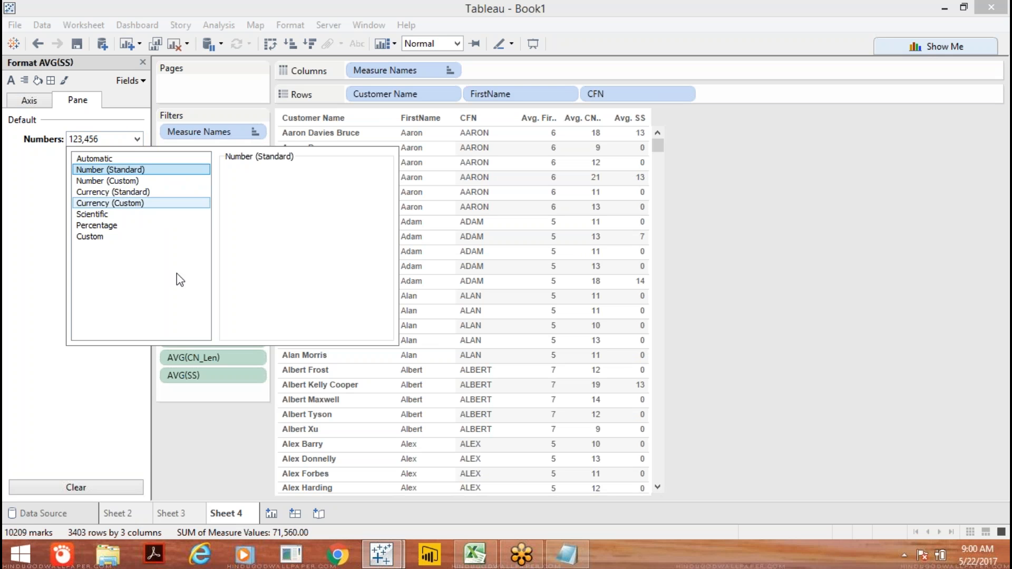
Close the number formatting and create a calculated field named Last Name.
left_click(209, 451)
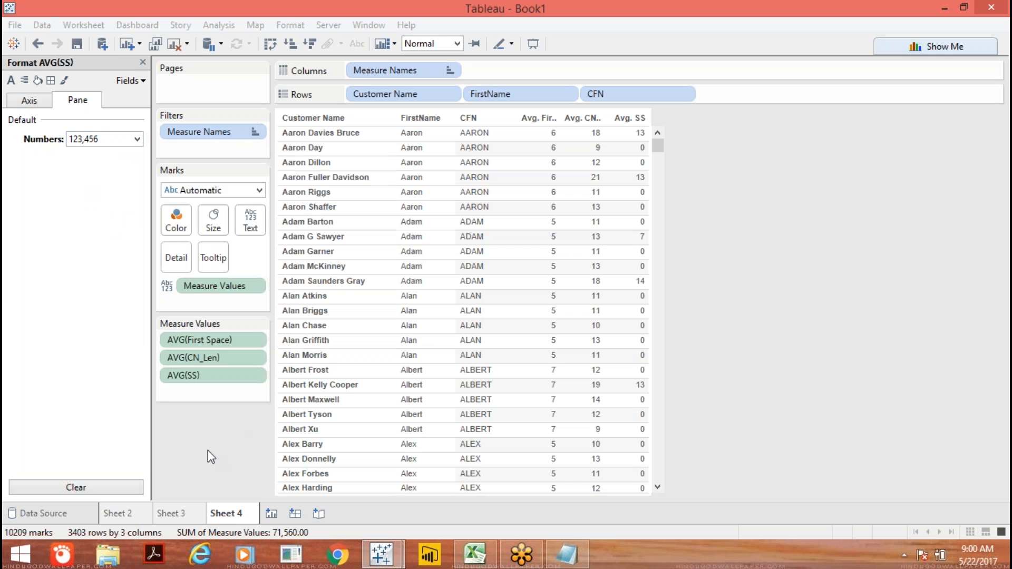
left_click(142, 63)
left_click(142, 100)
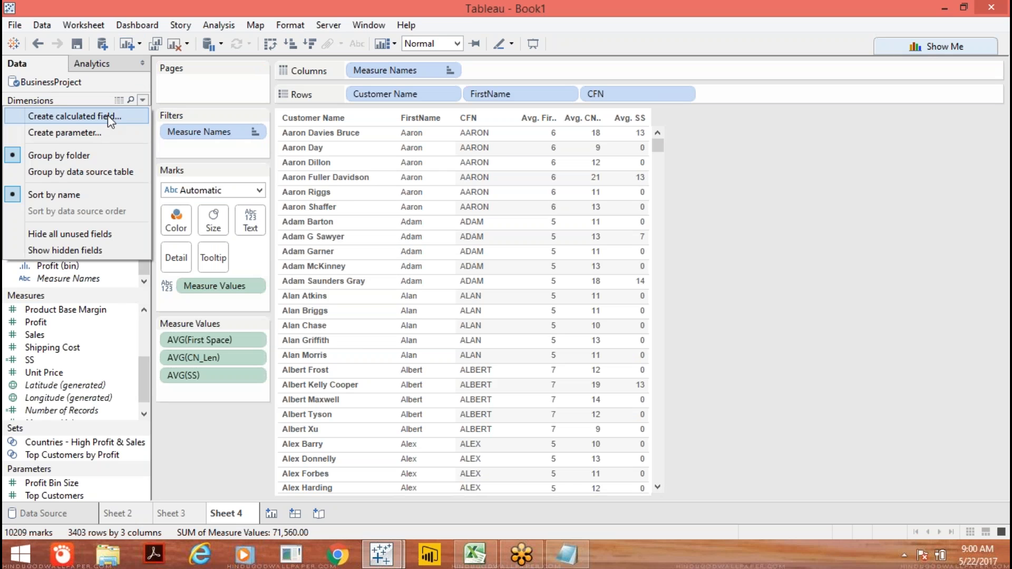
left_click(108, 114)
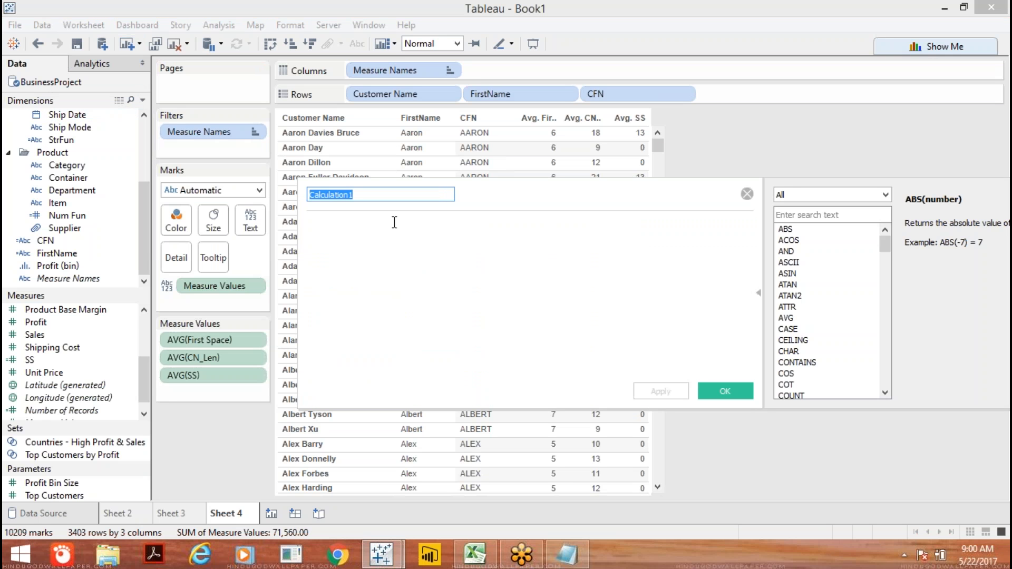
type("La")
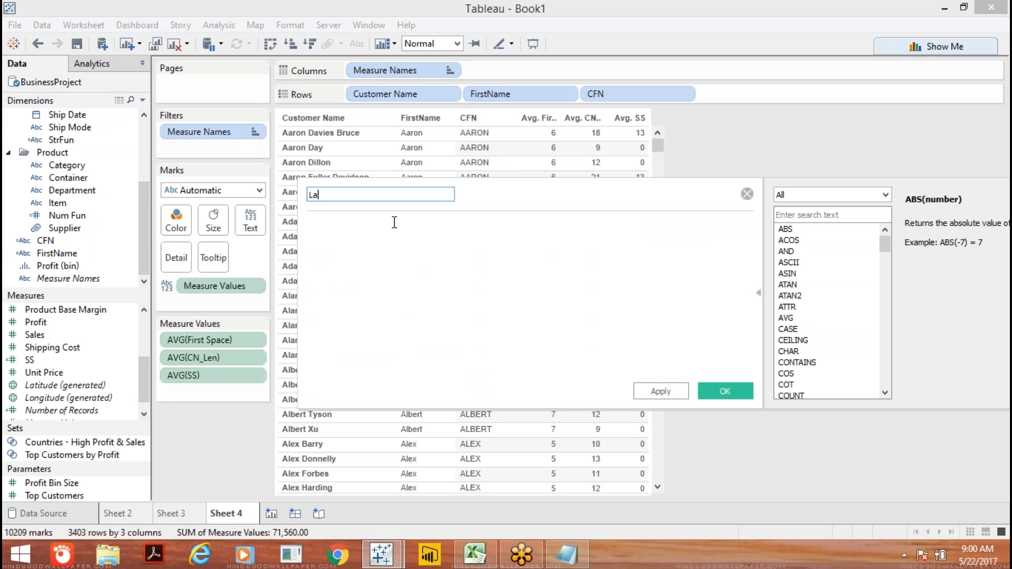
type("st Name")
left_click(334, 247)
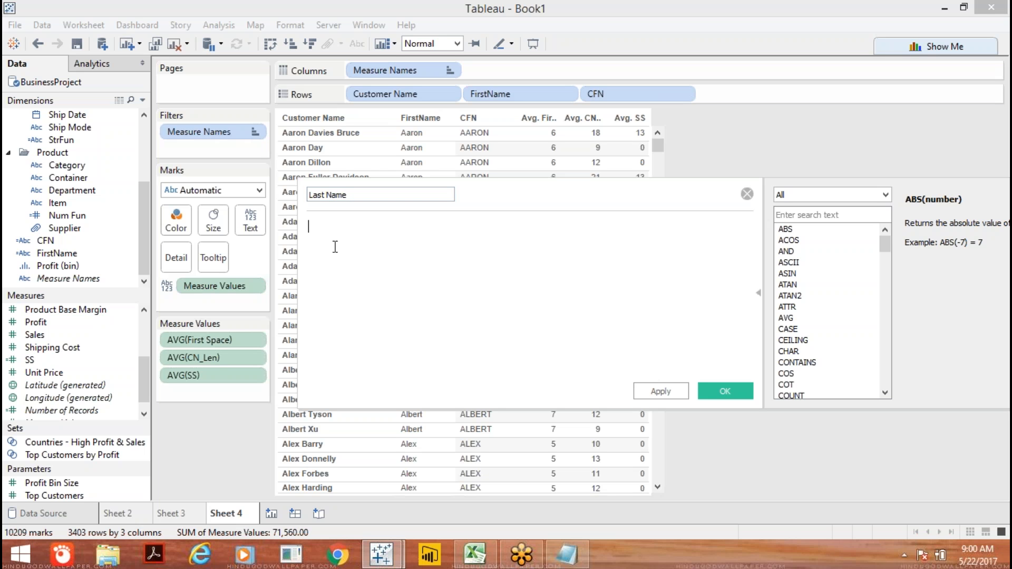
Start the Last Name formula with the RIGHT function, using Customer Name as its string argument.
type("RIGH")
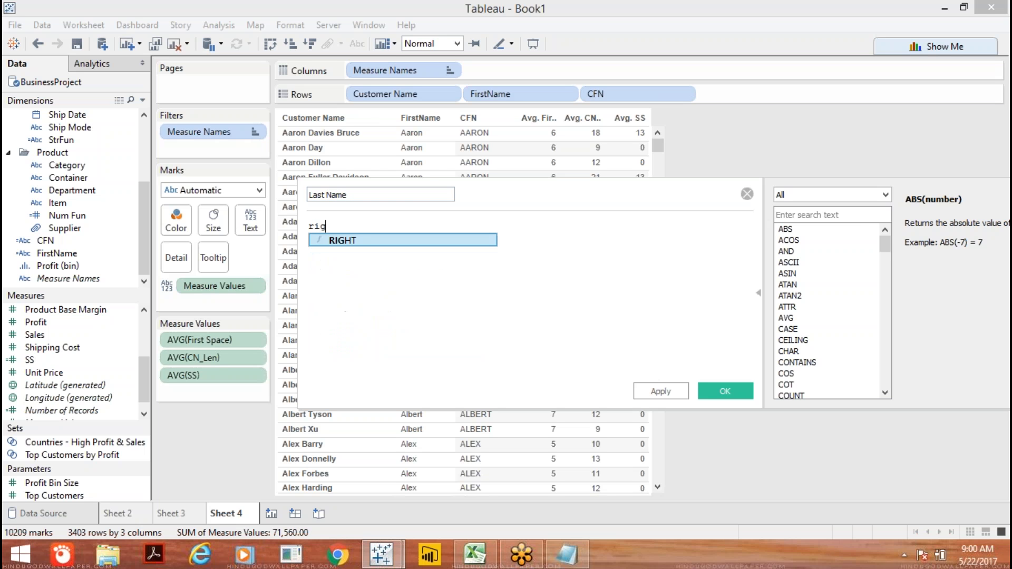
key("Return")
type("cu")
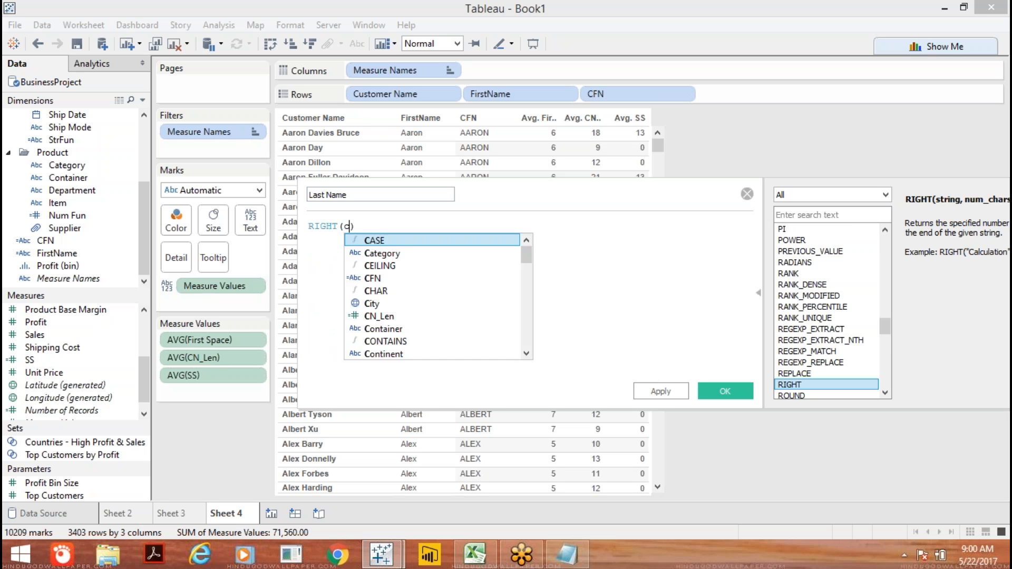
key("Down")
key("Return")
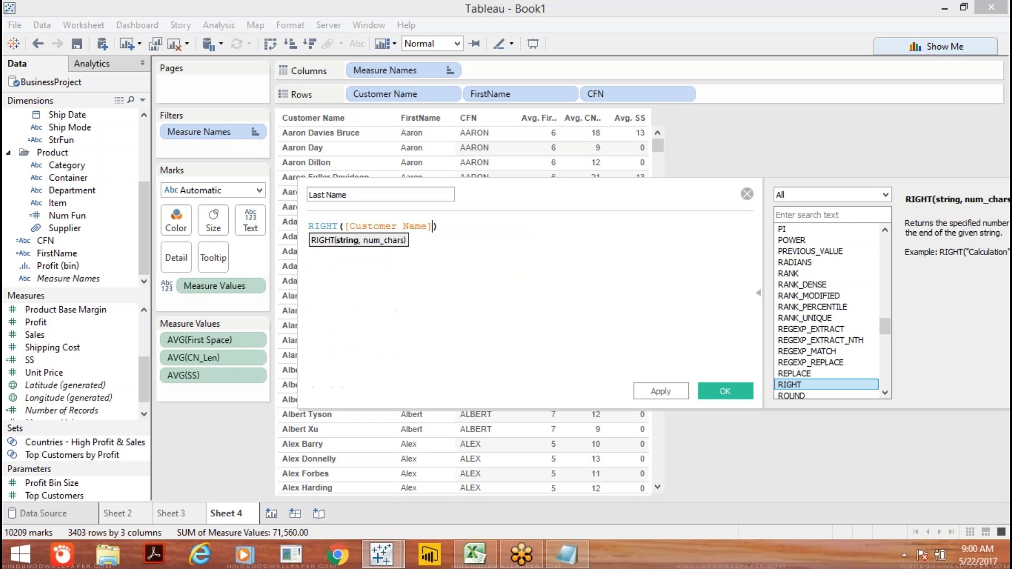
type(",")
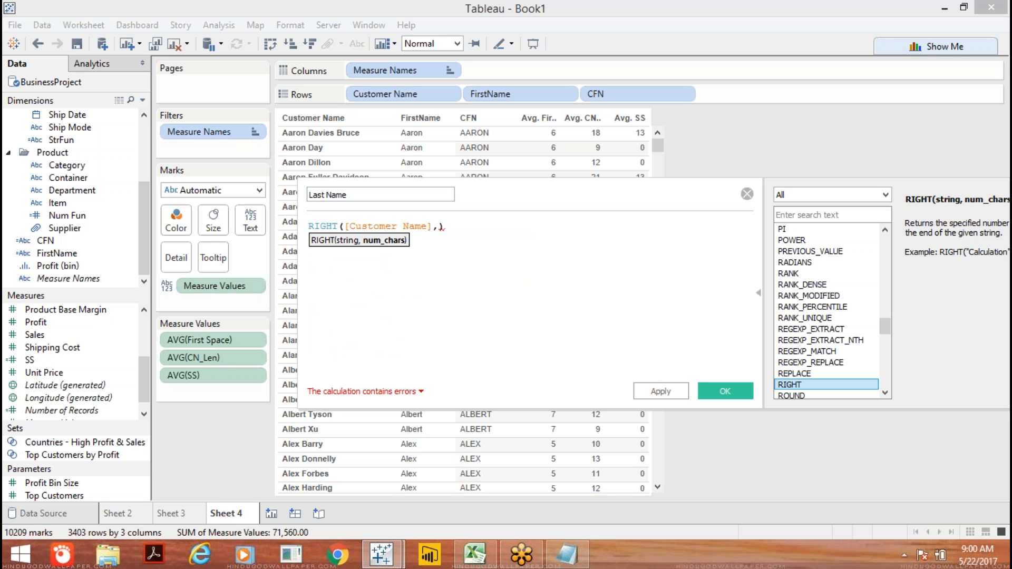
Complete the Last Name formula as RIGHT([Customer Name],[CN_Len]-[SS]).
type("cn")
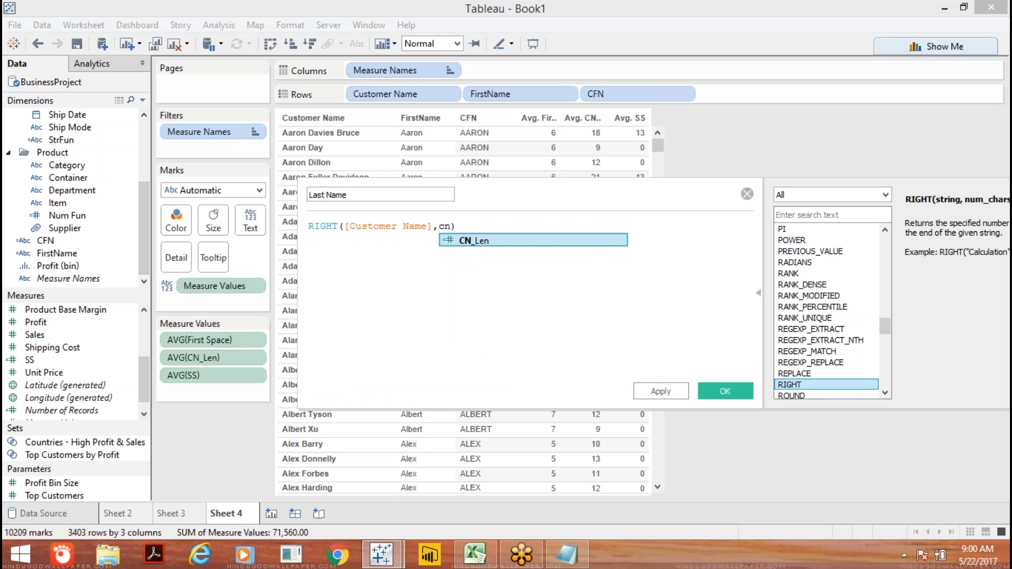
key("Return")
key("Right")
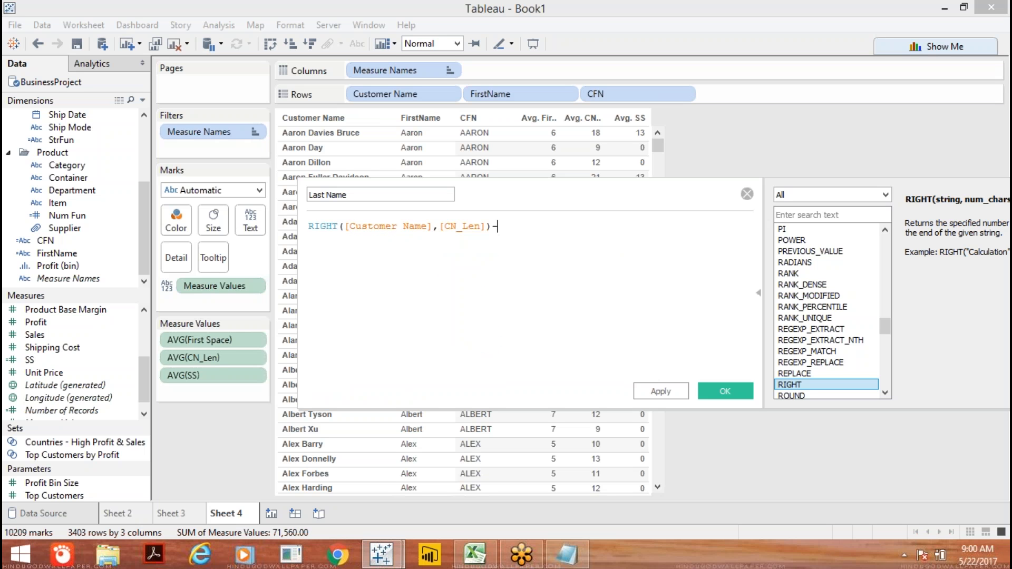
type("-")
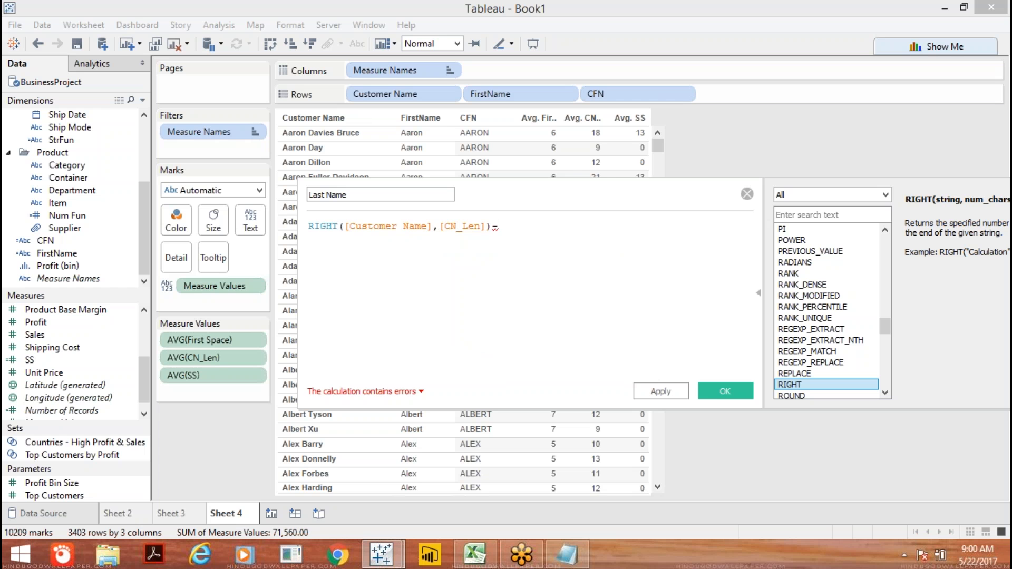
type("ss")
key("Return")
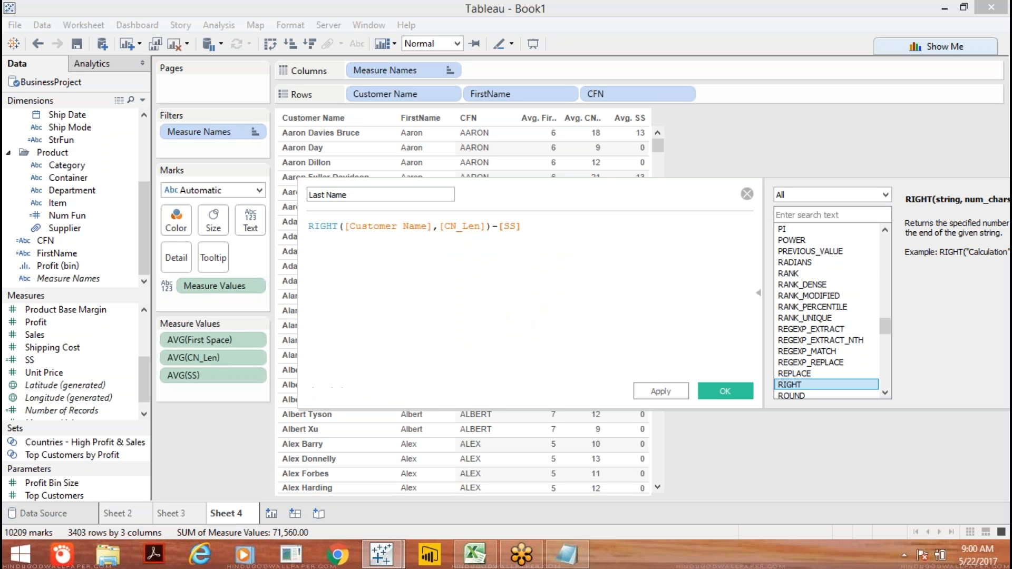
type(")")
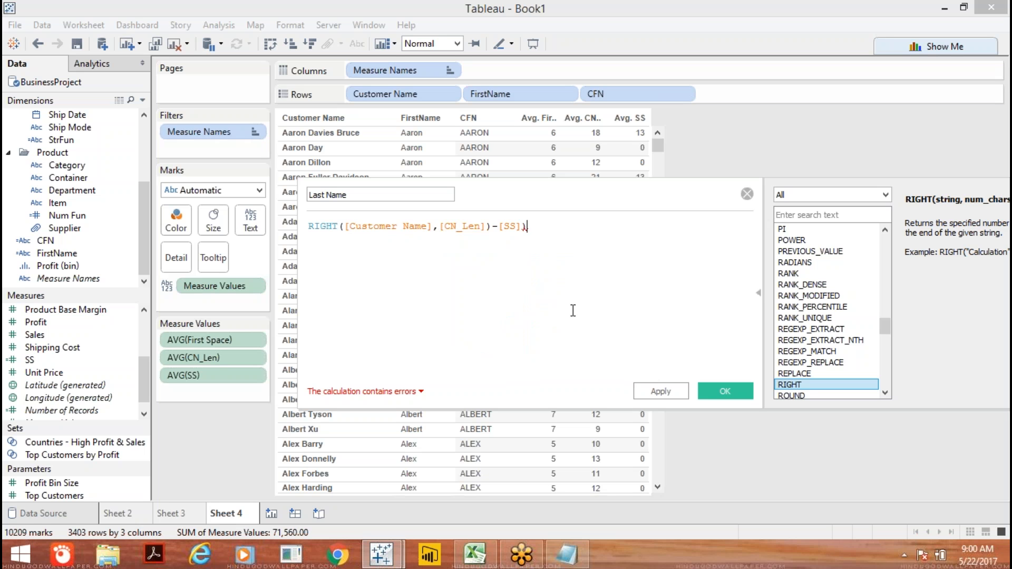
left_click(489, 225)
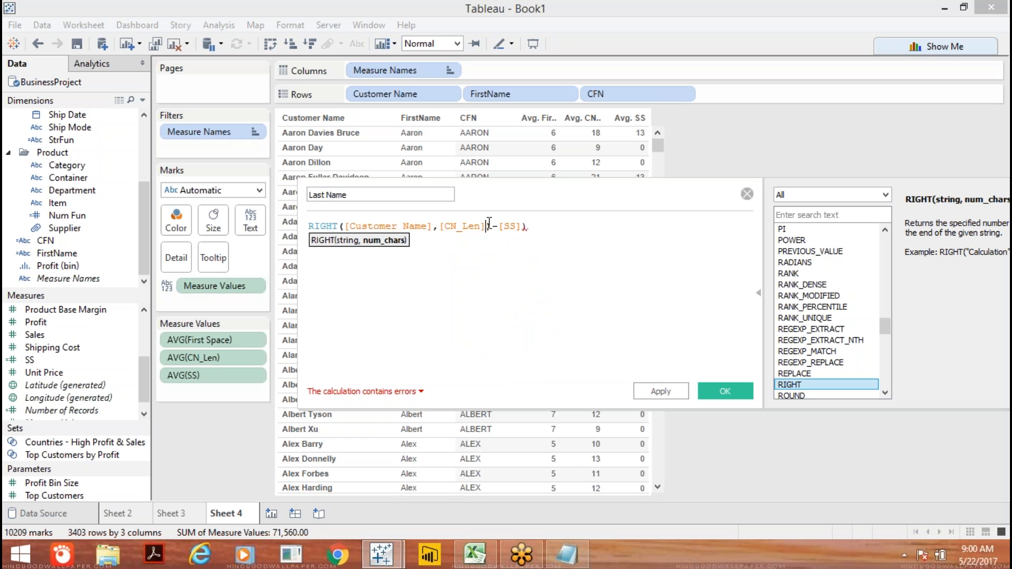
key("BackSpace")
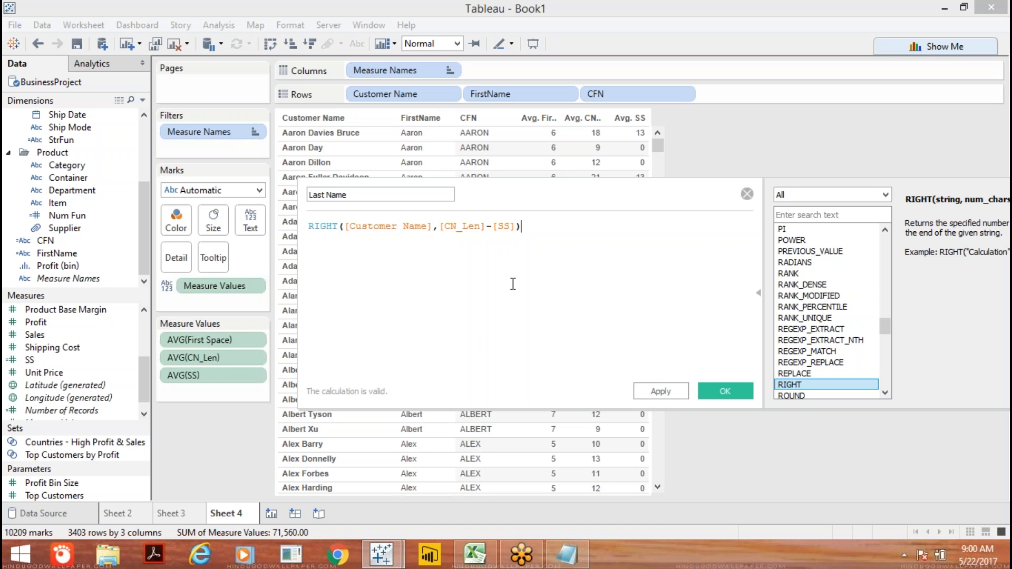
Save the Last Name calculated field and add it to the table rows after CFN.
left_click(649, 393)
left_click(725, 391)
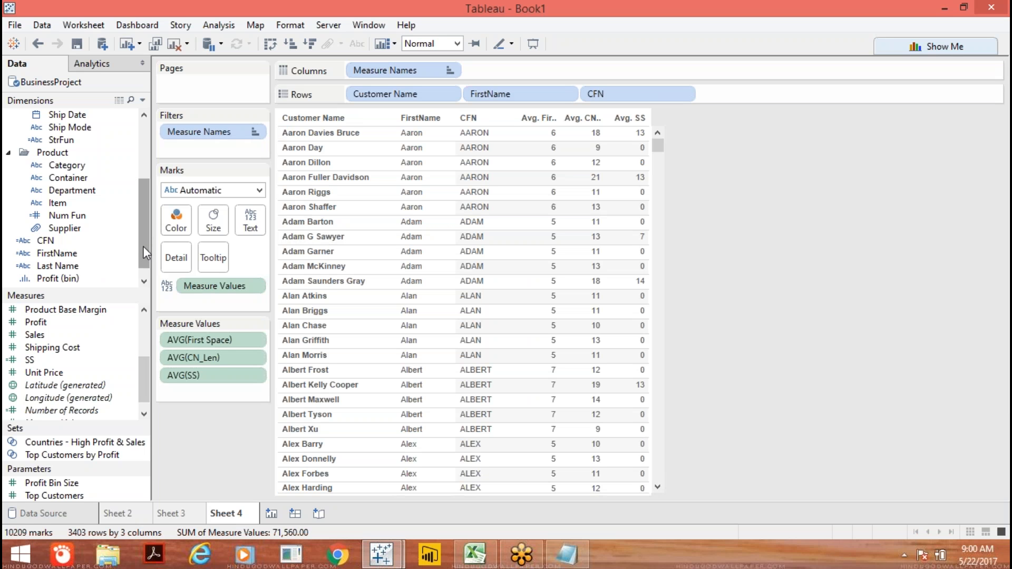
left_click_drag(88, 266, 614, 192)
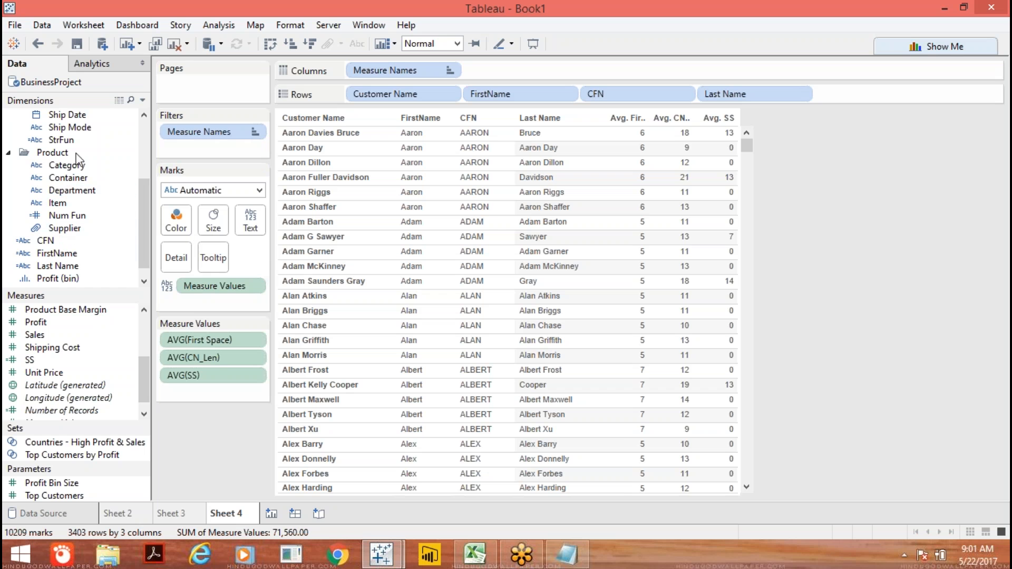
Filter the table on Customer Name with a by-field condition keeping names whose sum of SS is greater than 0.
left_click_drag(144, 212, 142, 154)
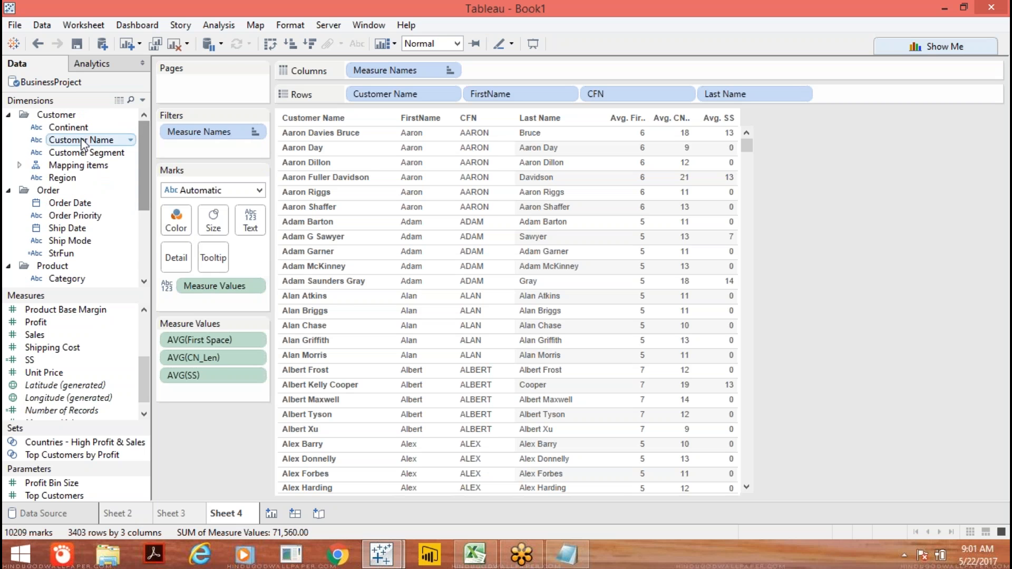
left_click_drag(81, 140, 208, 149)
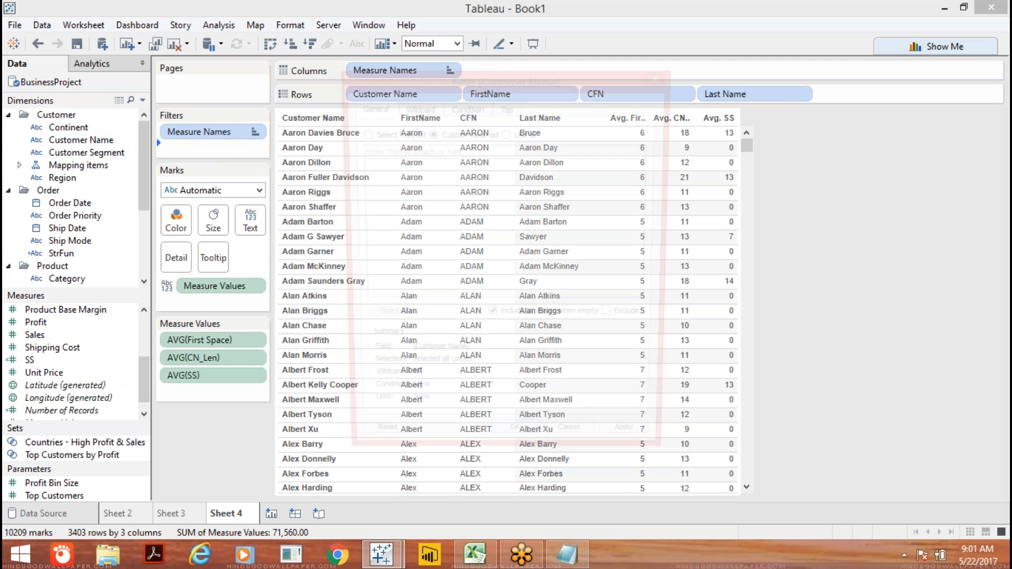
left_click(466, 106)
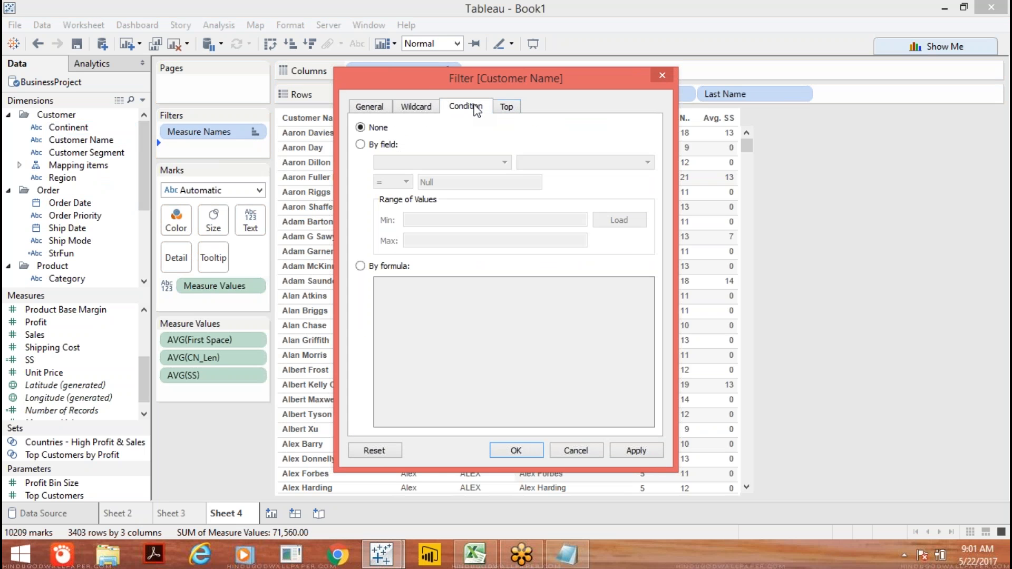
left_click(361, 145)
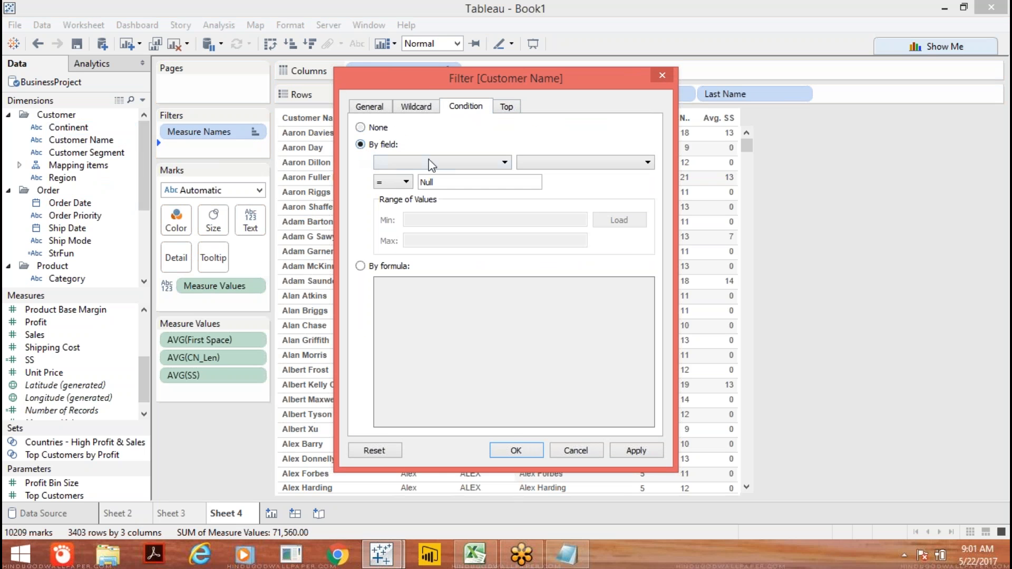
left_click(504, 163)
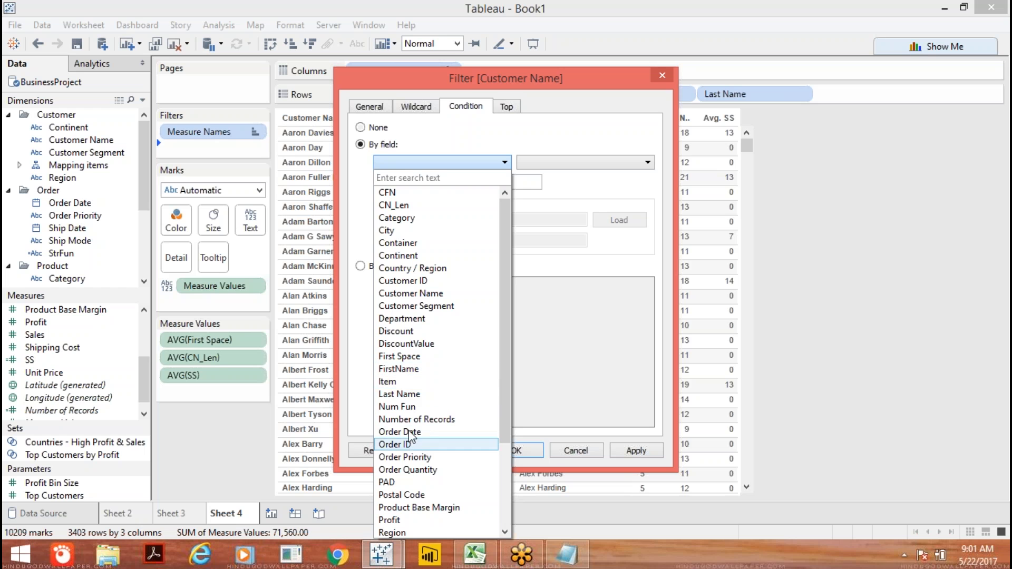
scroll(475, 358, "down", 3)
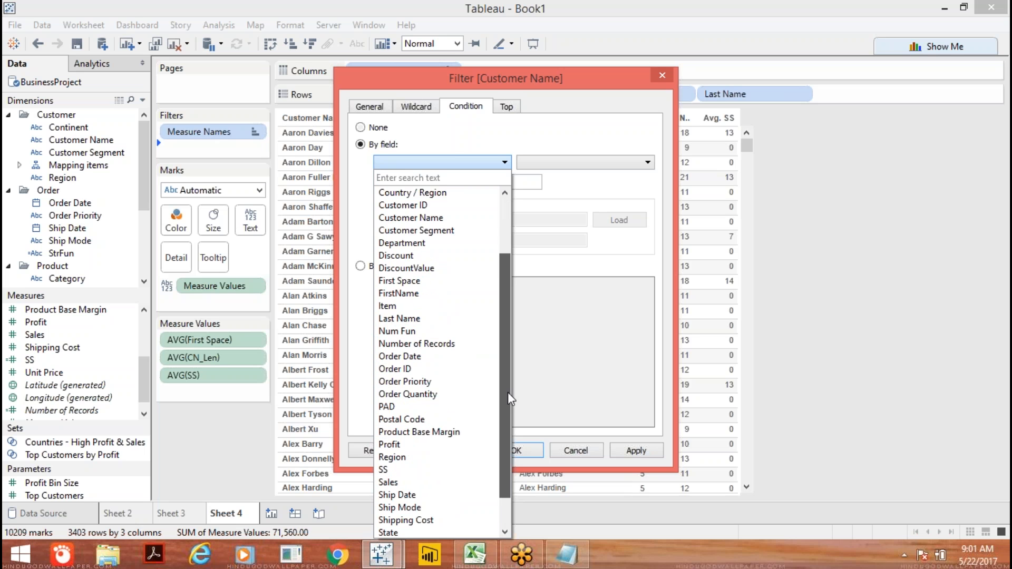
left_click(428, 432)
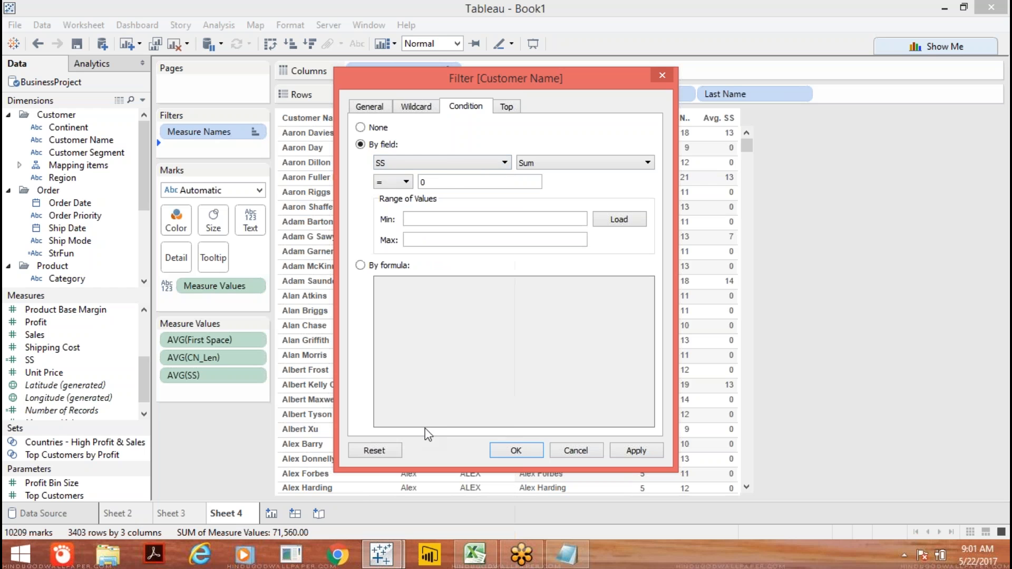
left_click(406, 182)
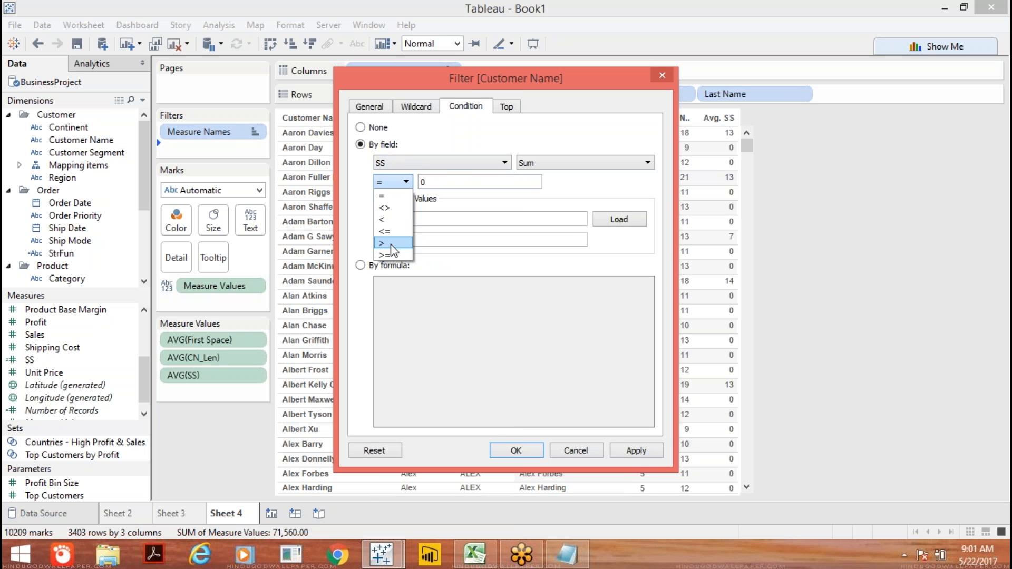
left_click(389, 243)
left_click(635, 454)
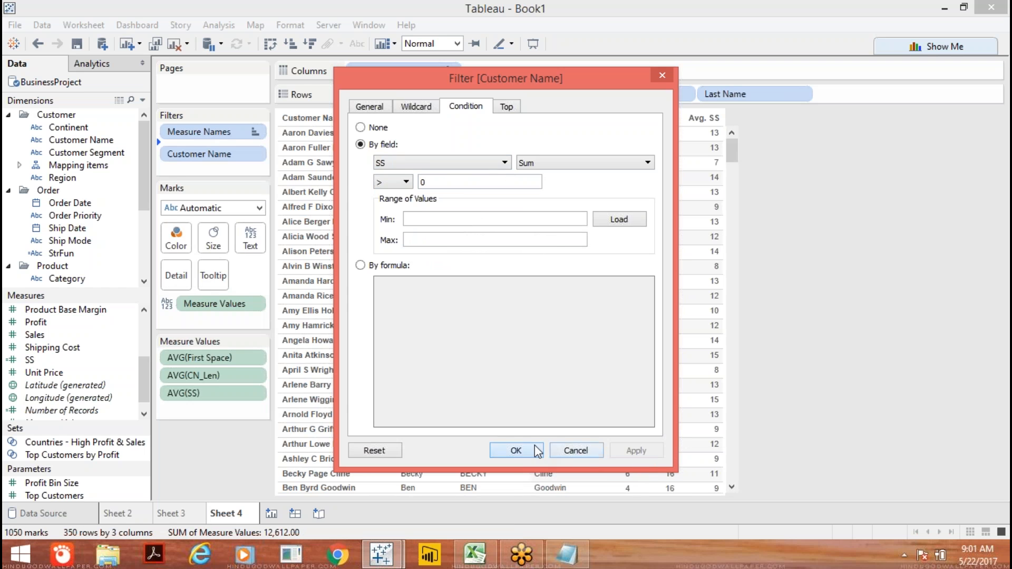
left_click(535, 449)
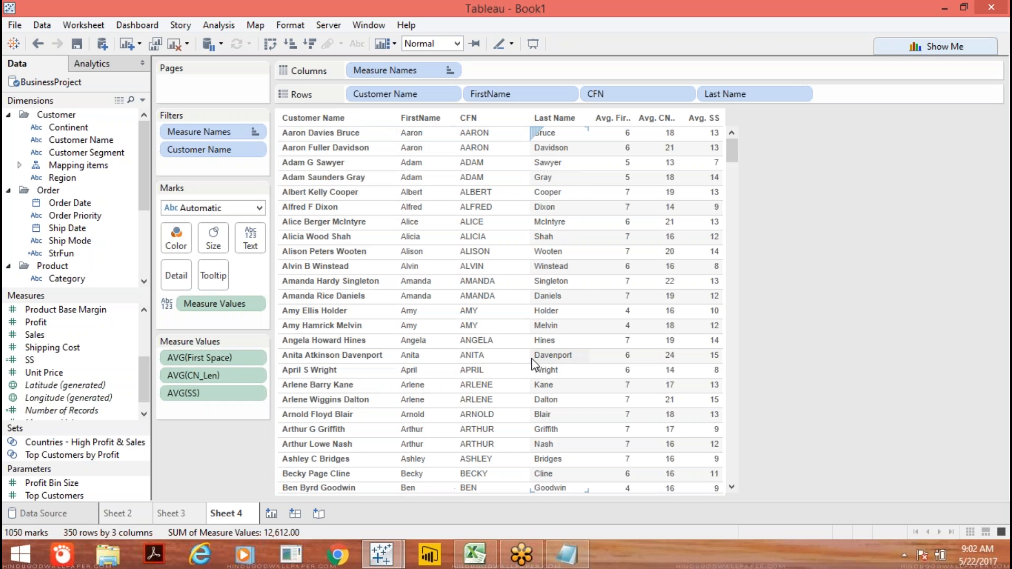
mouse_move(659, 356)
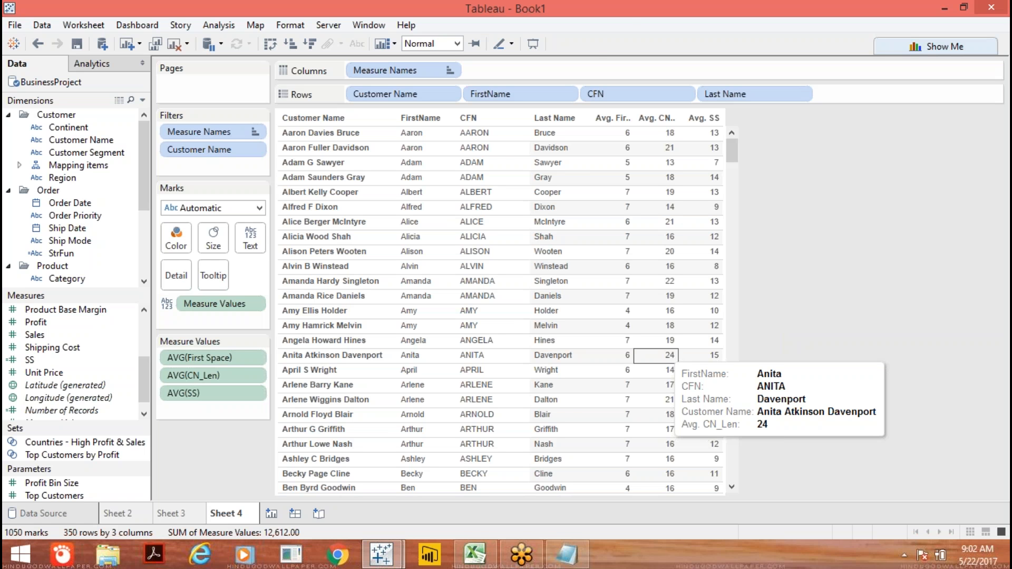
left_click(616, 20)
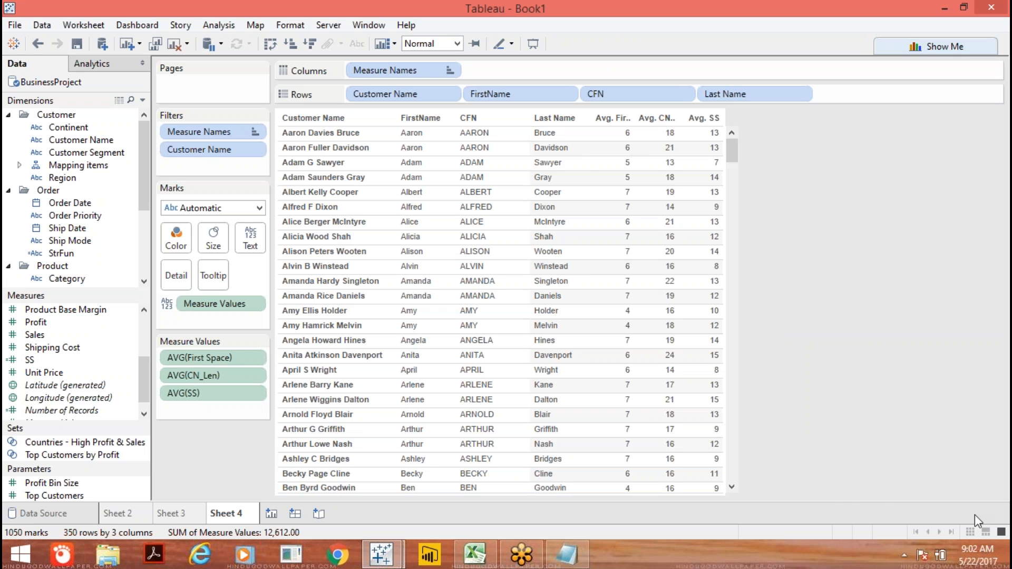